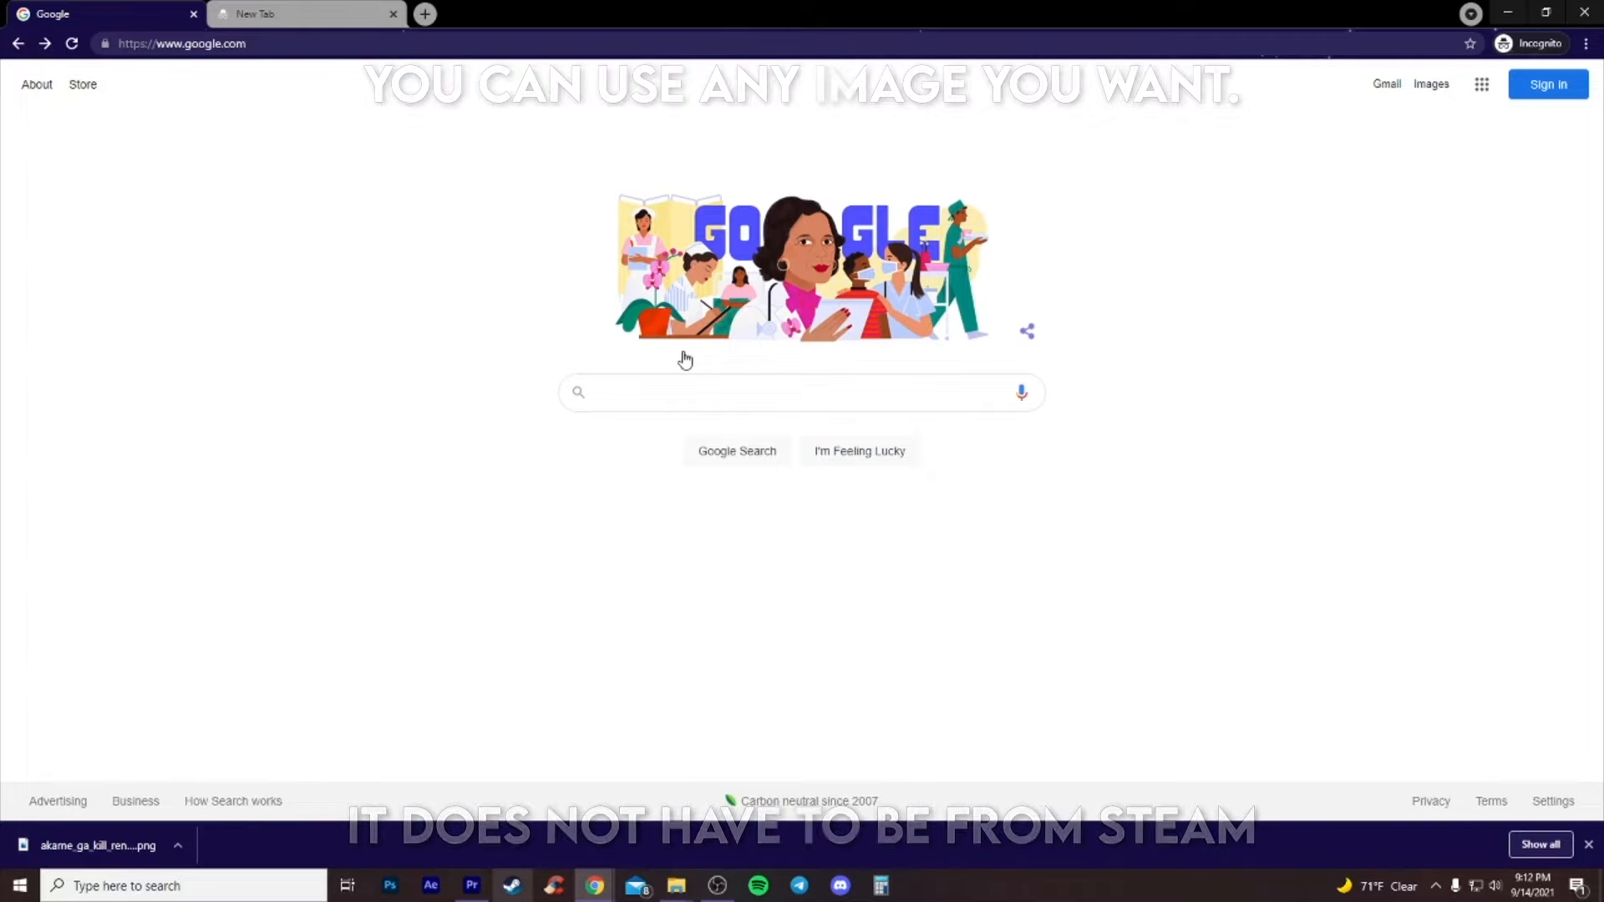
- Search Google for "Steamprofiledesign" and open the SteamProfileDesign website
click(726, 390)
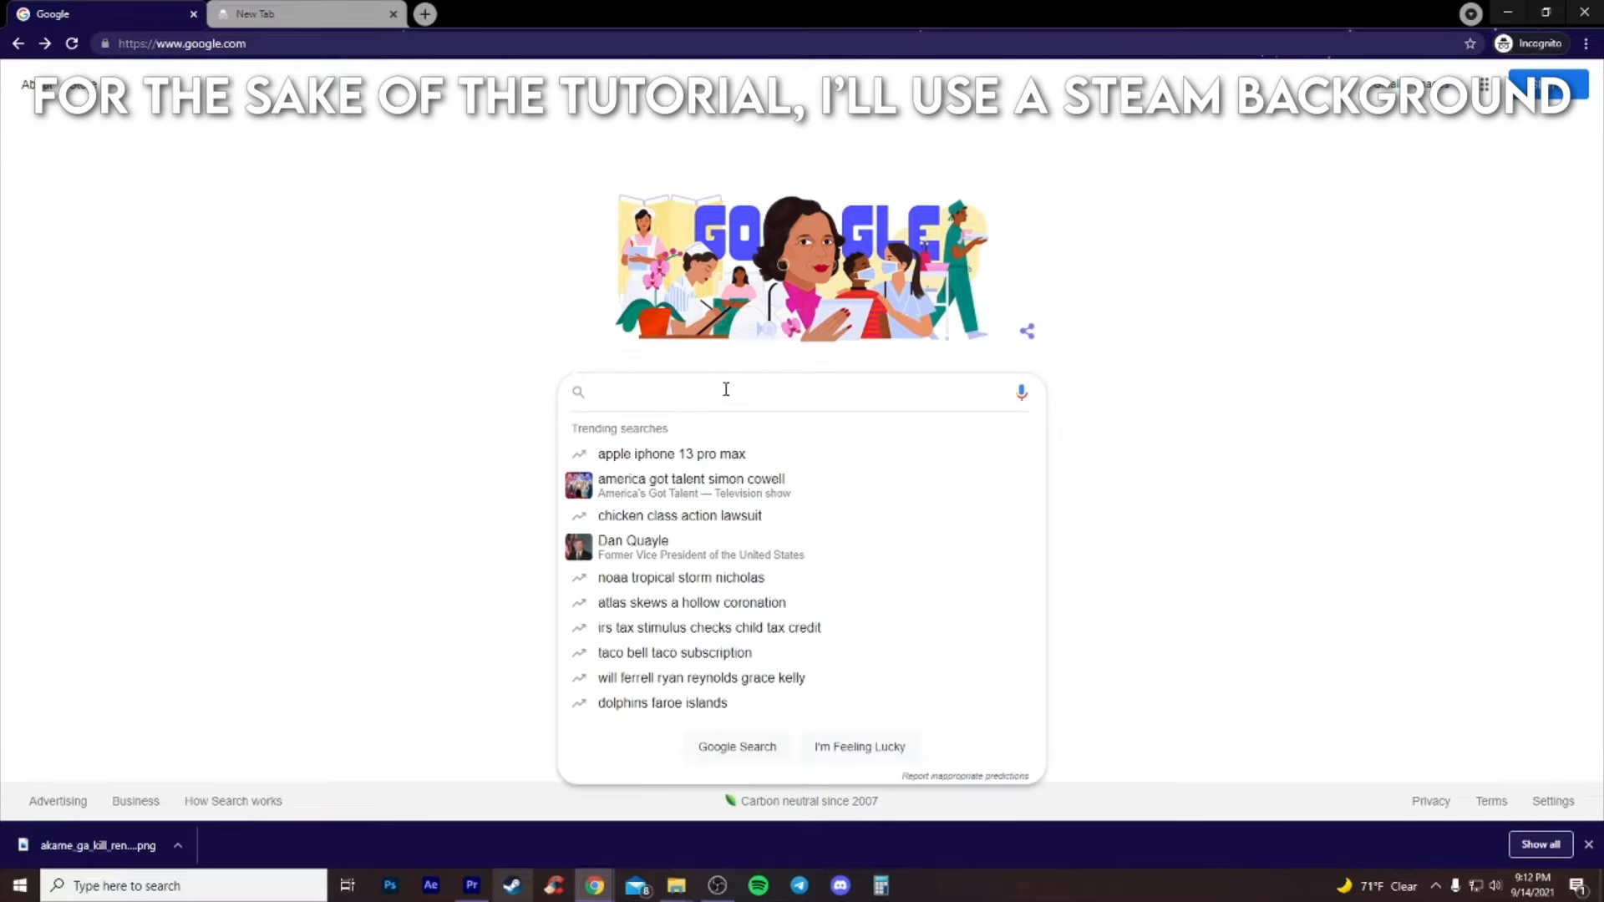
text(Steam)
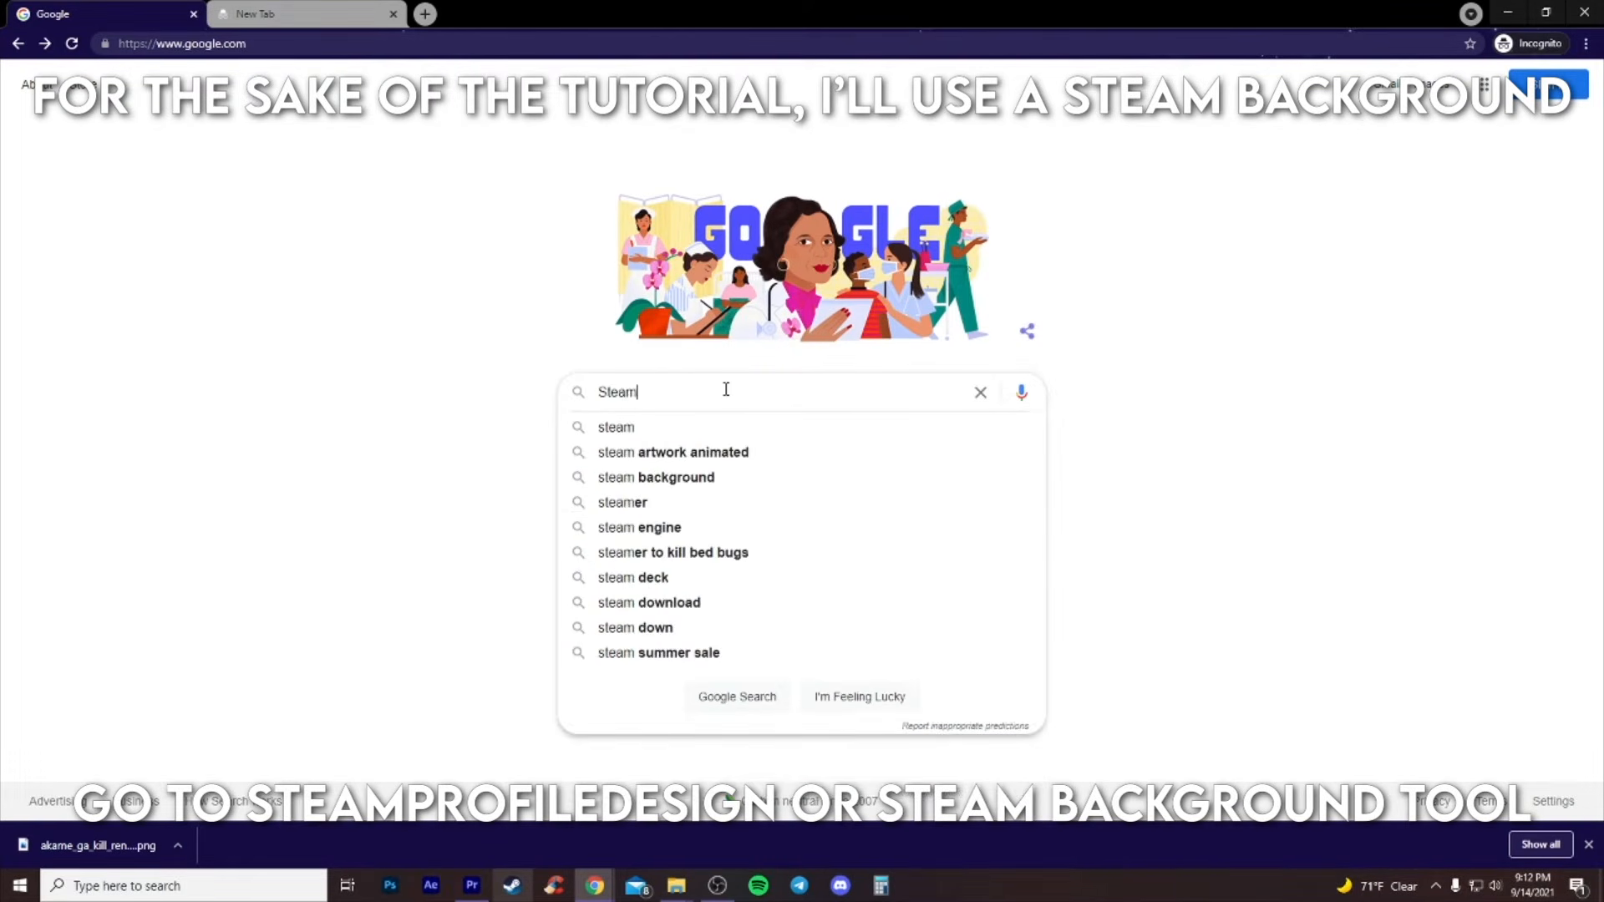
text(profilede)
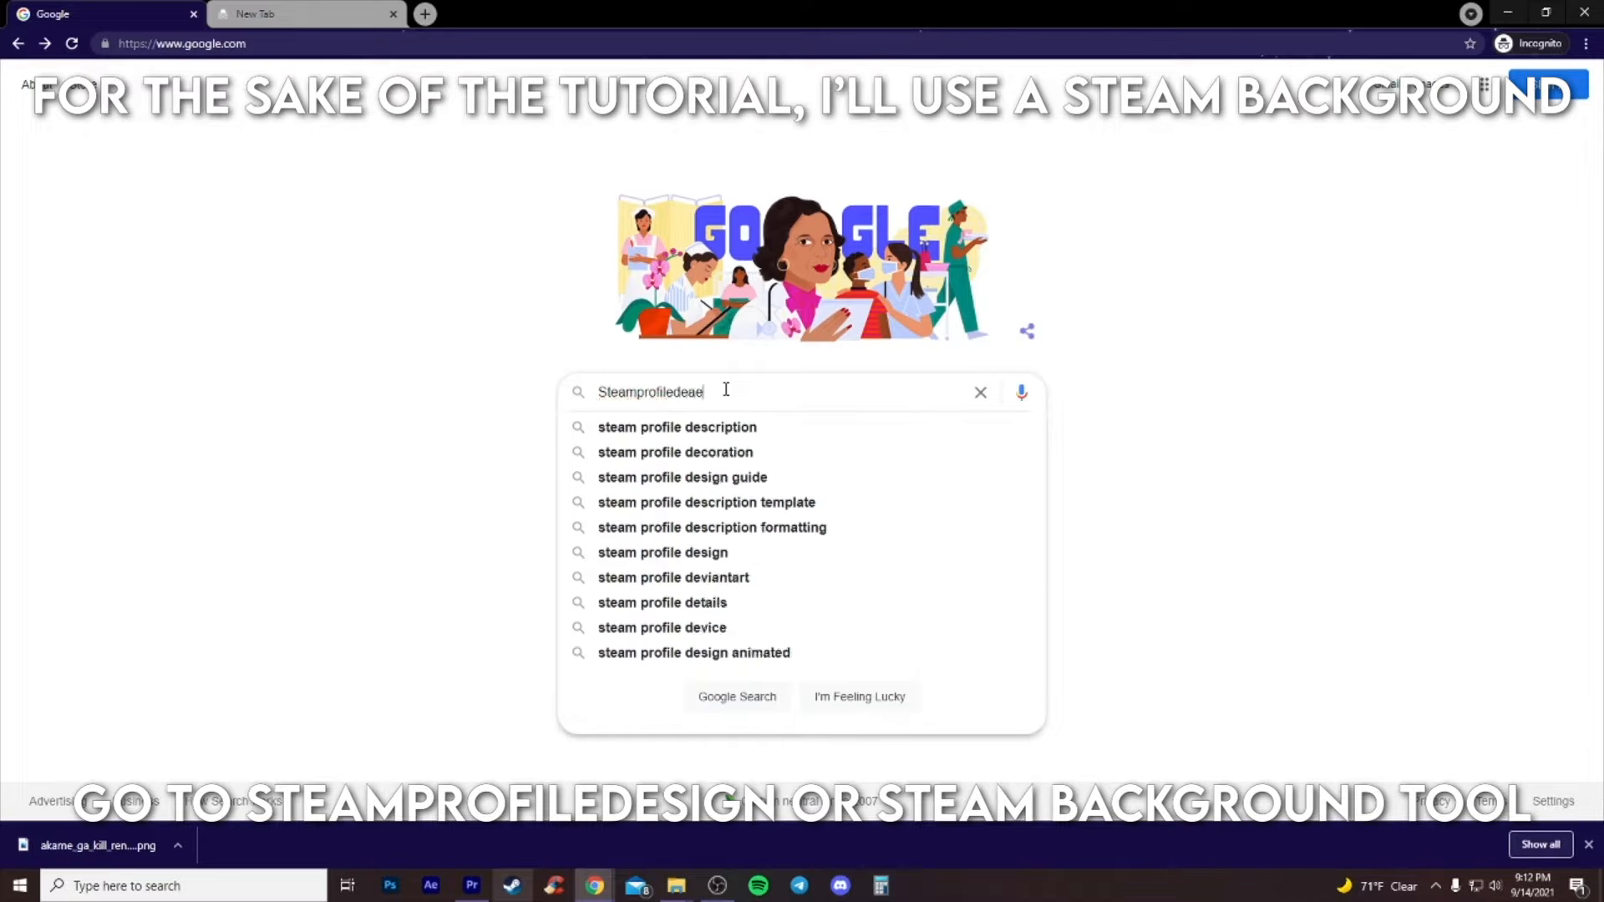
text(sign)
key(Return)
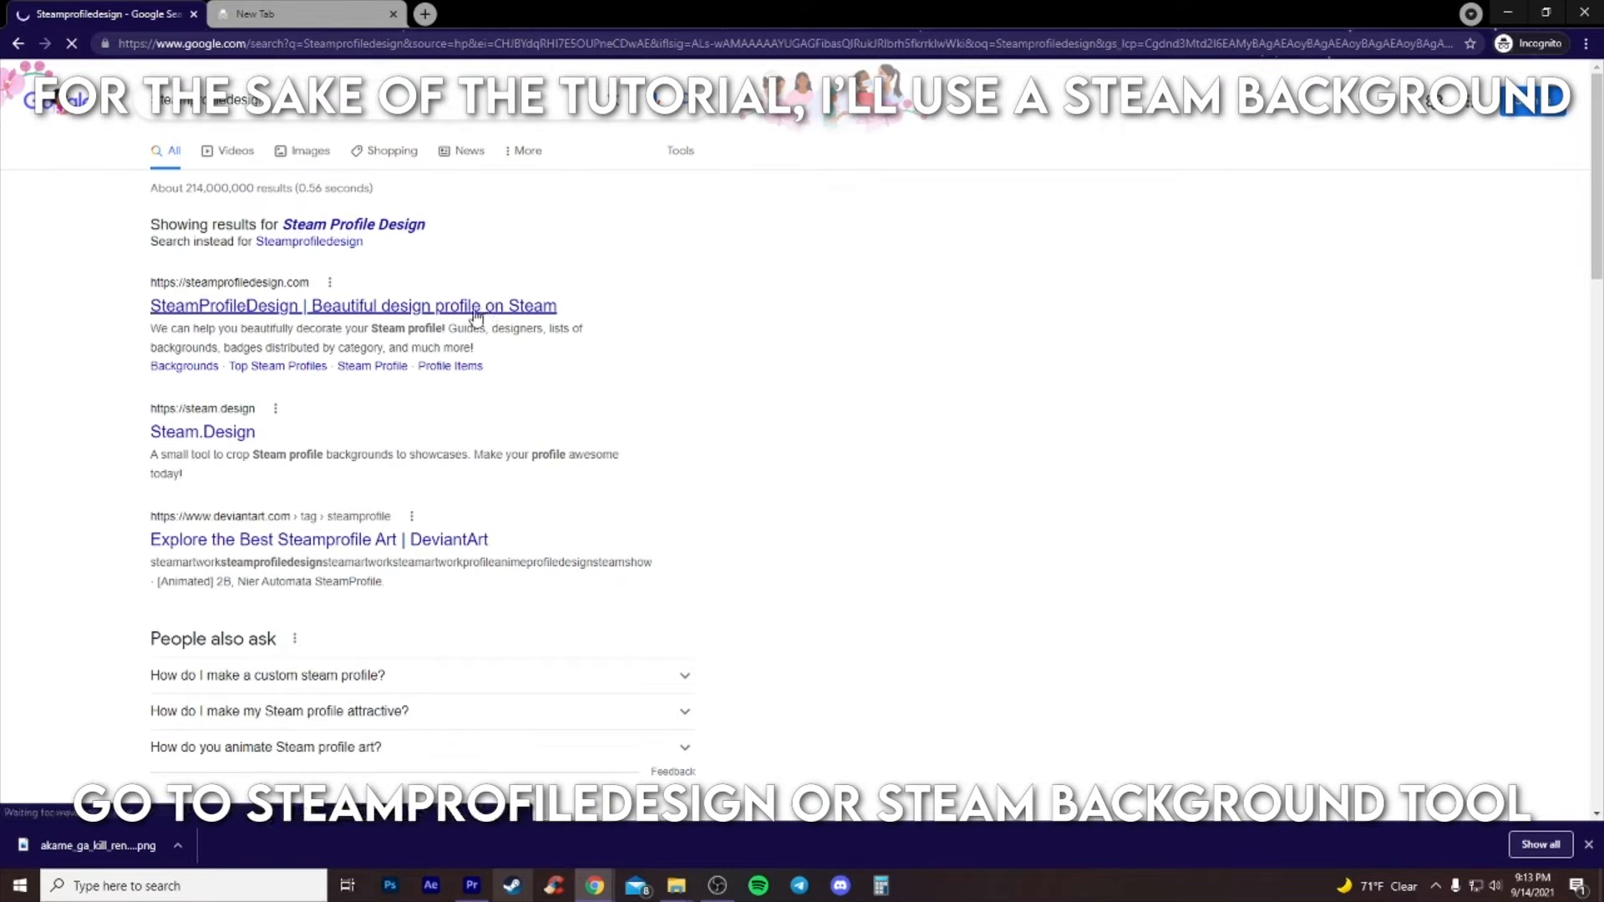
click(476, 311)
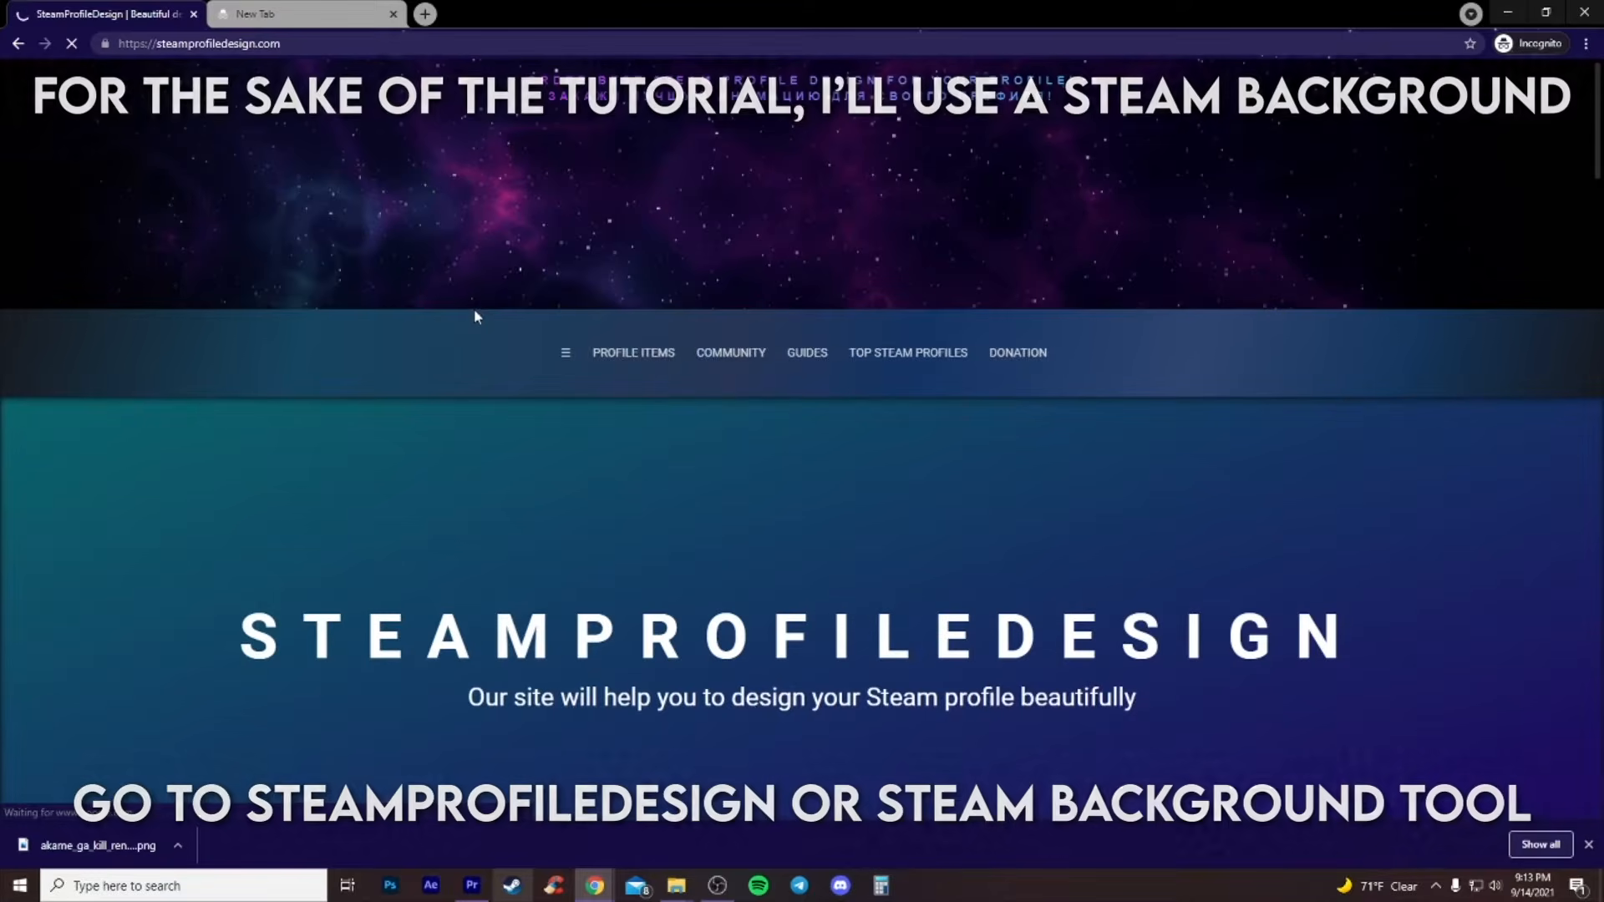
- Open the still backgrounds with architecture and view the blue night city skyline background at full size
mouse_move(717, 368)
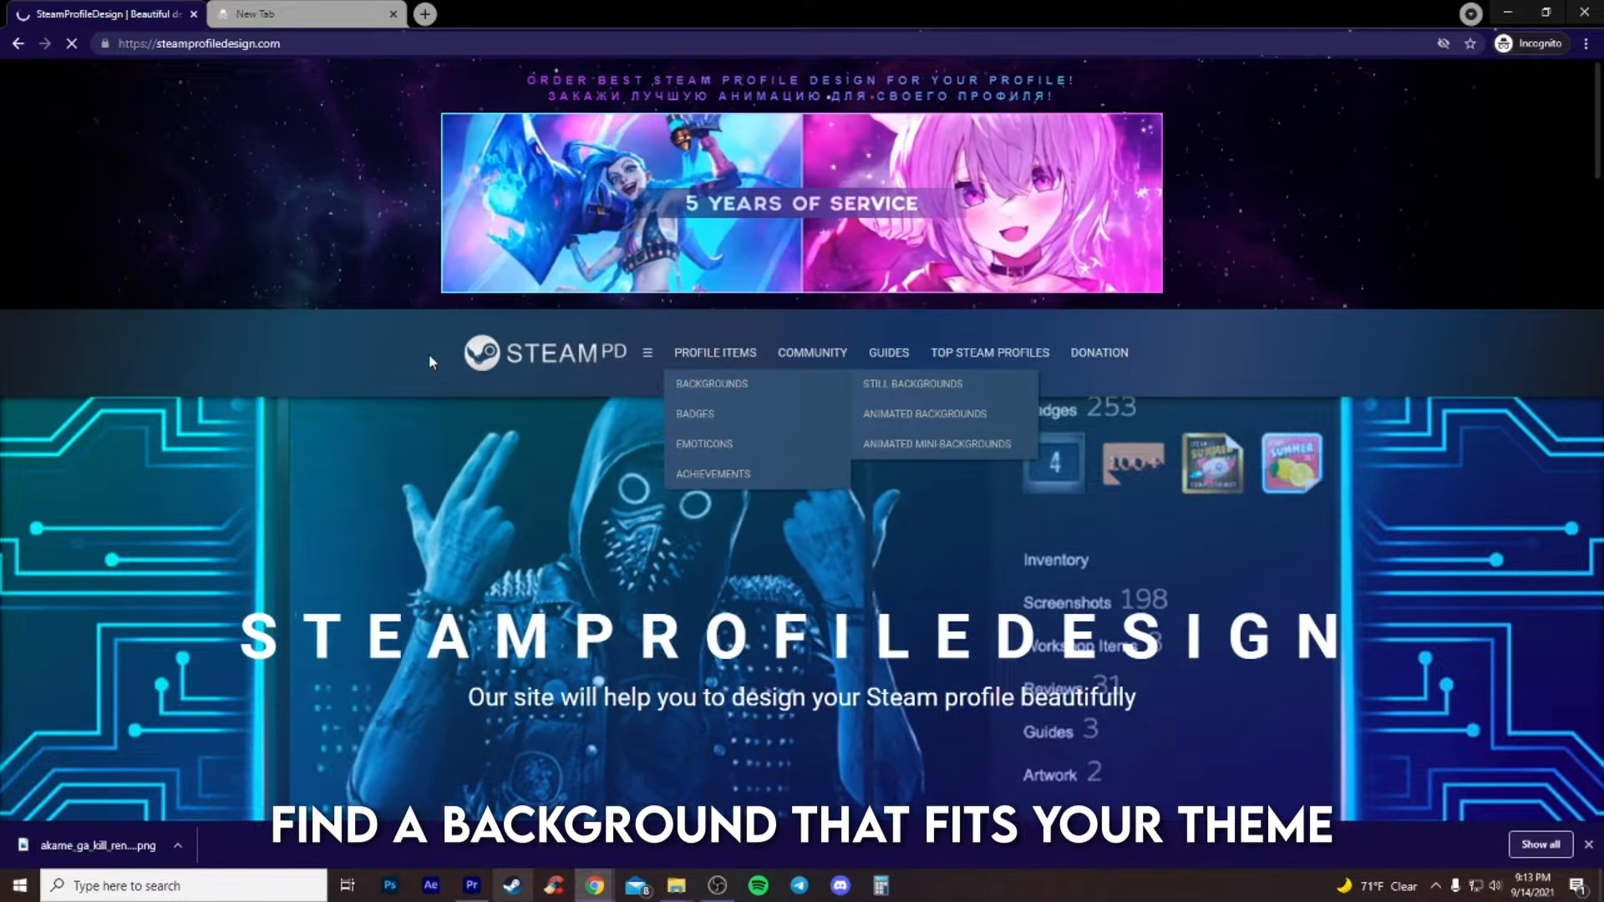
click(793, 390)
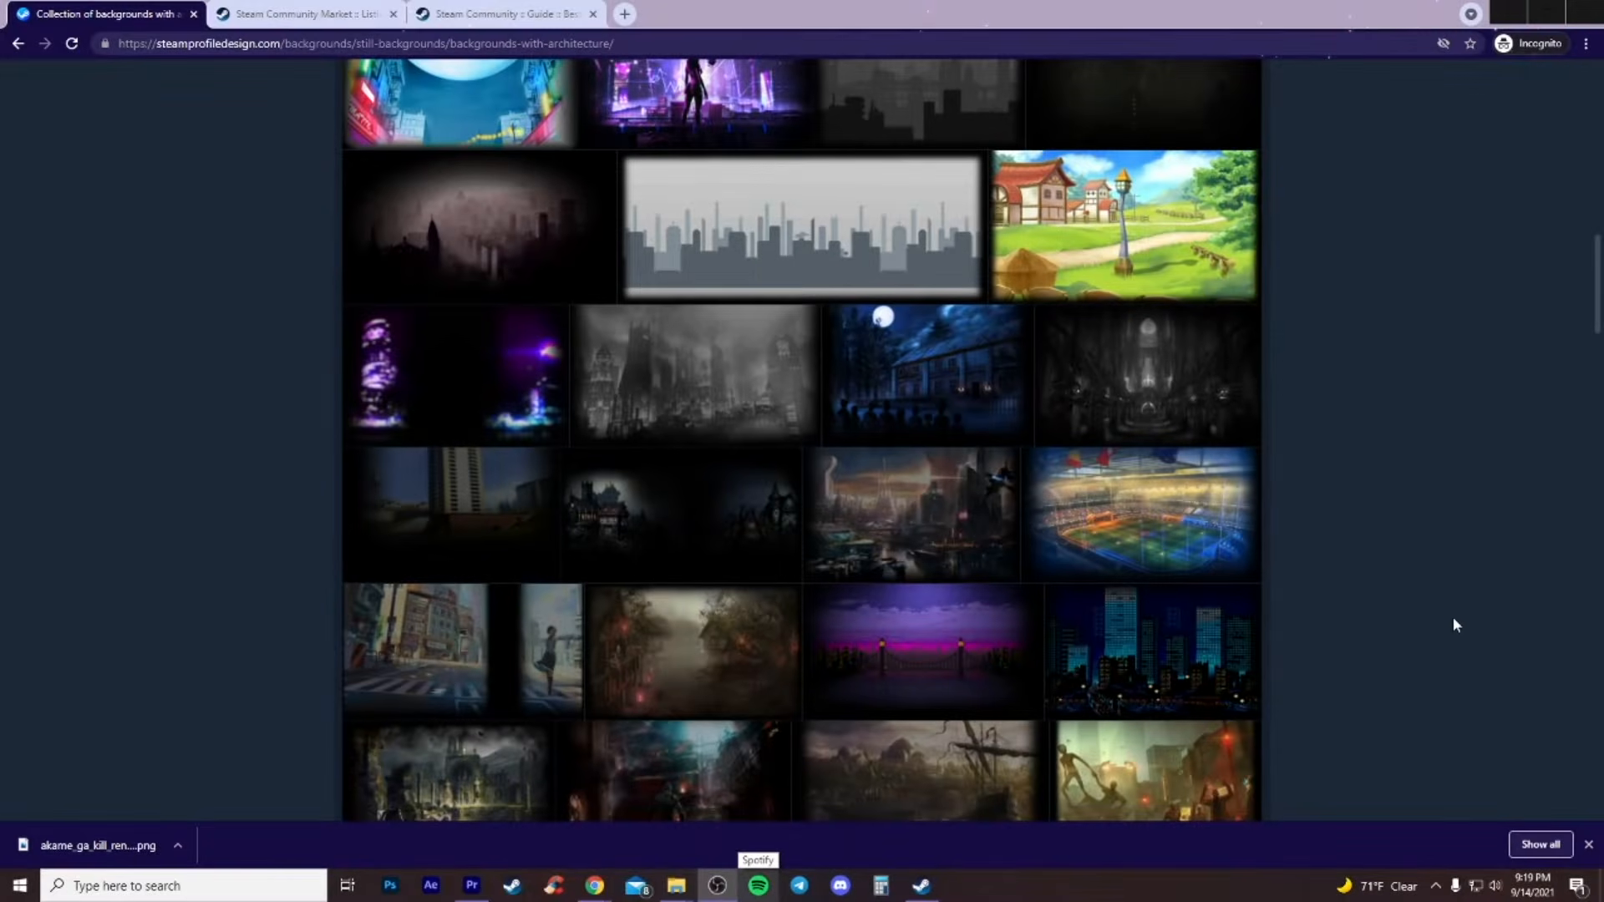
scroll(1454, 624, down, 1)
click(1110, 568)
click(835, 405)
- Save the night city skyline image to the computer
right_click(822, 395)
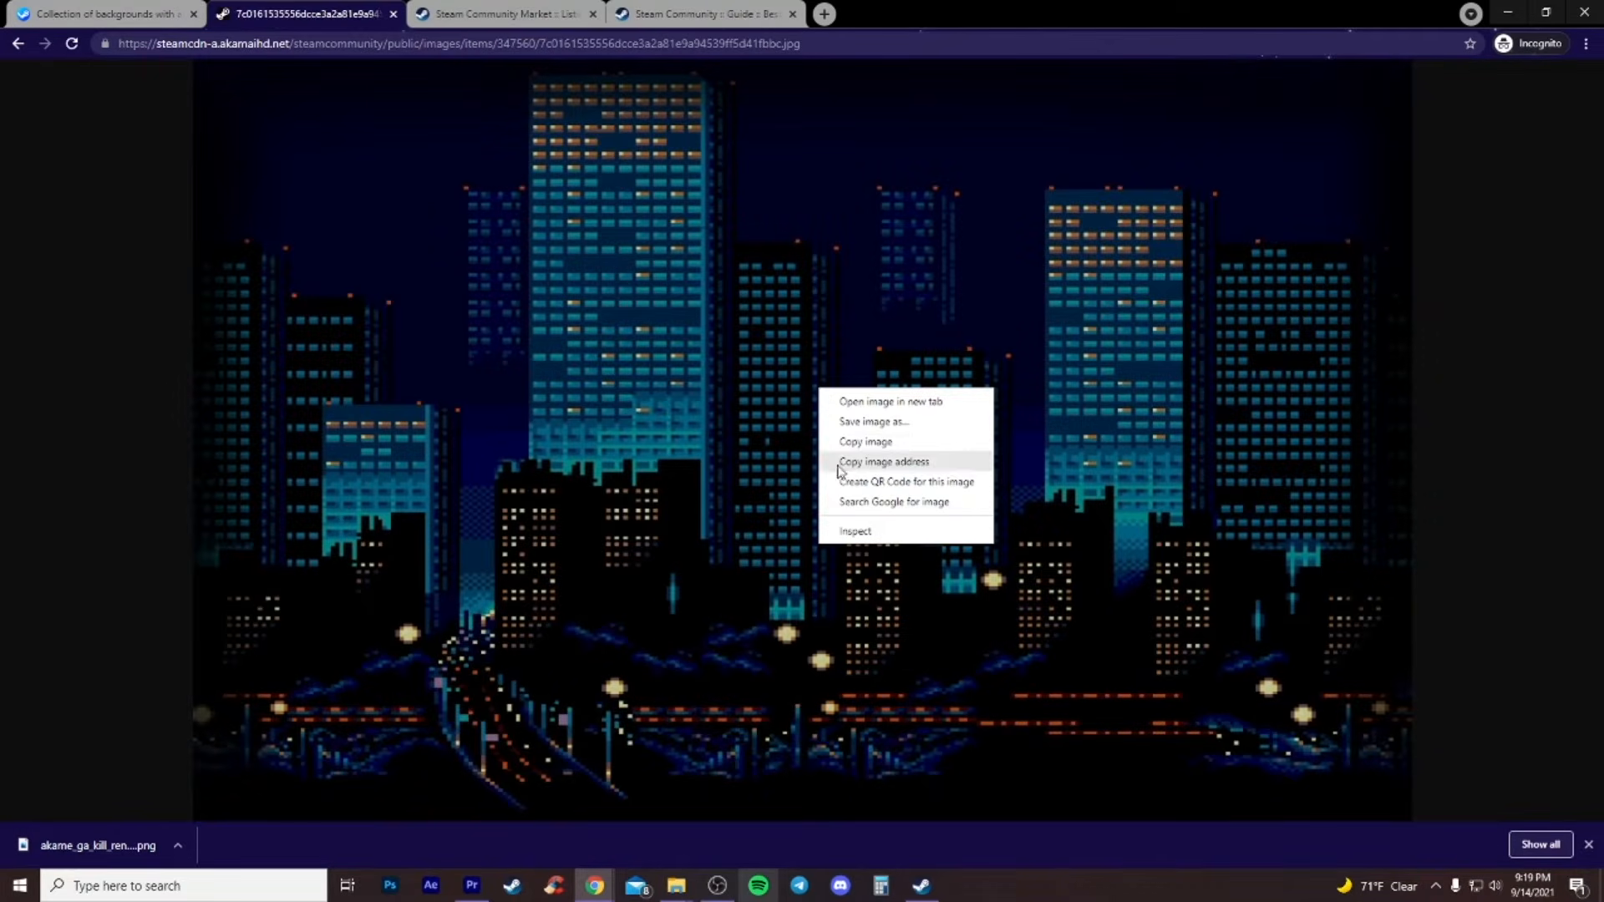
click(873, 421)
click(645, 349)
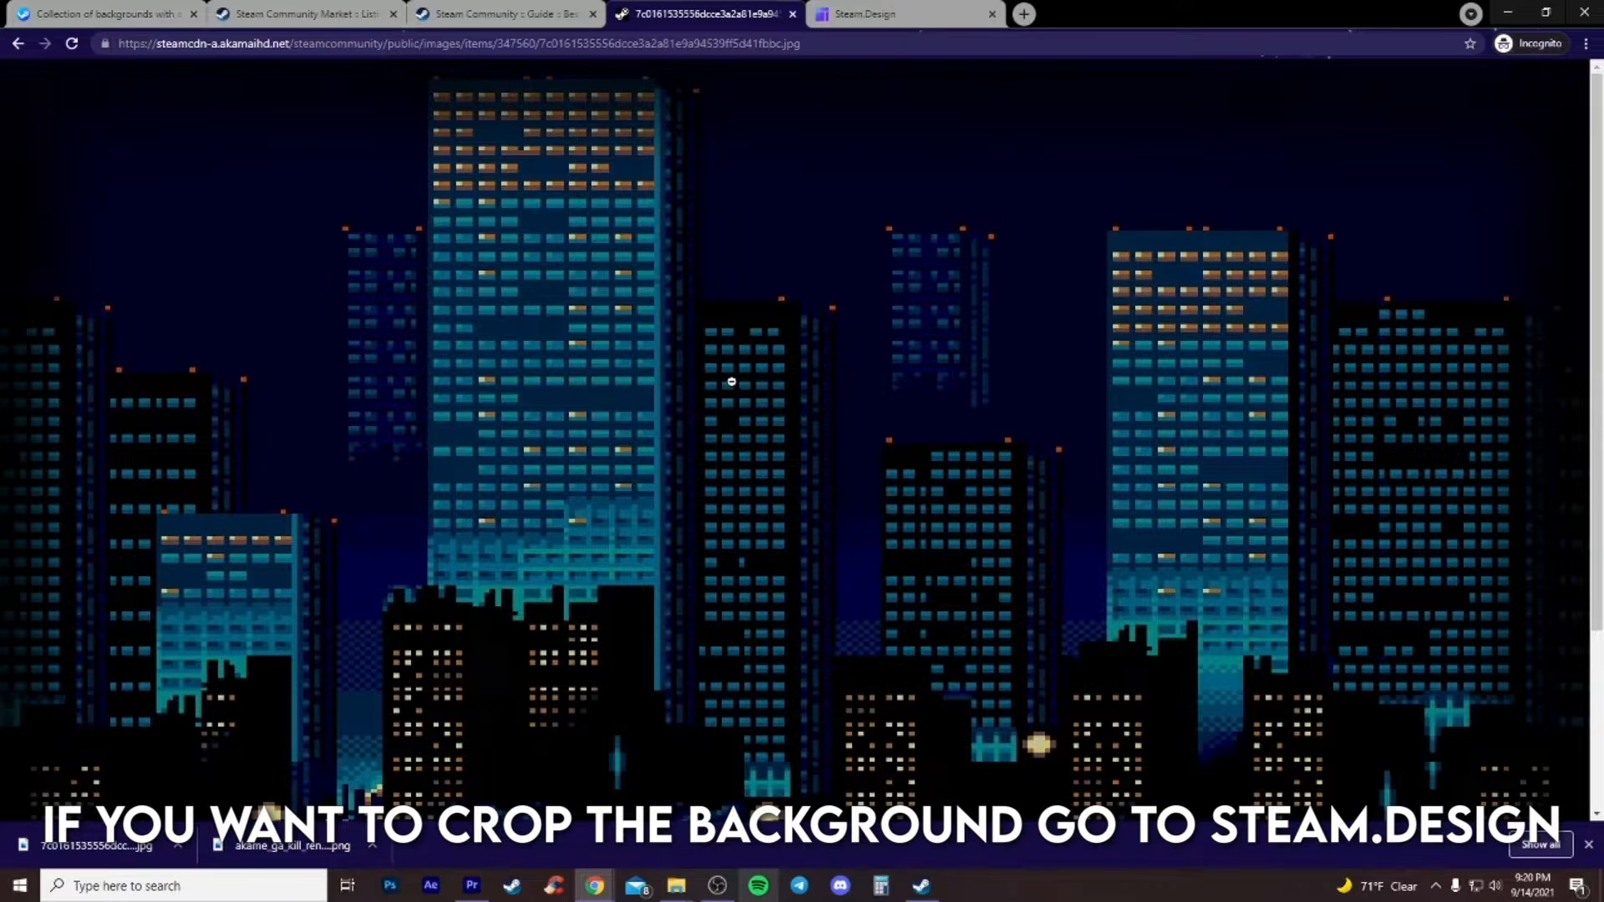
- Copy the skyline image's address and paste it into Steam.Design as the background URL
right_click(733, 384)
click(777, 455)
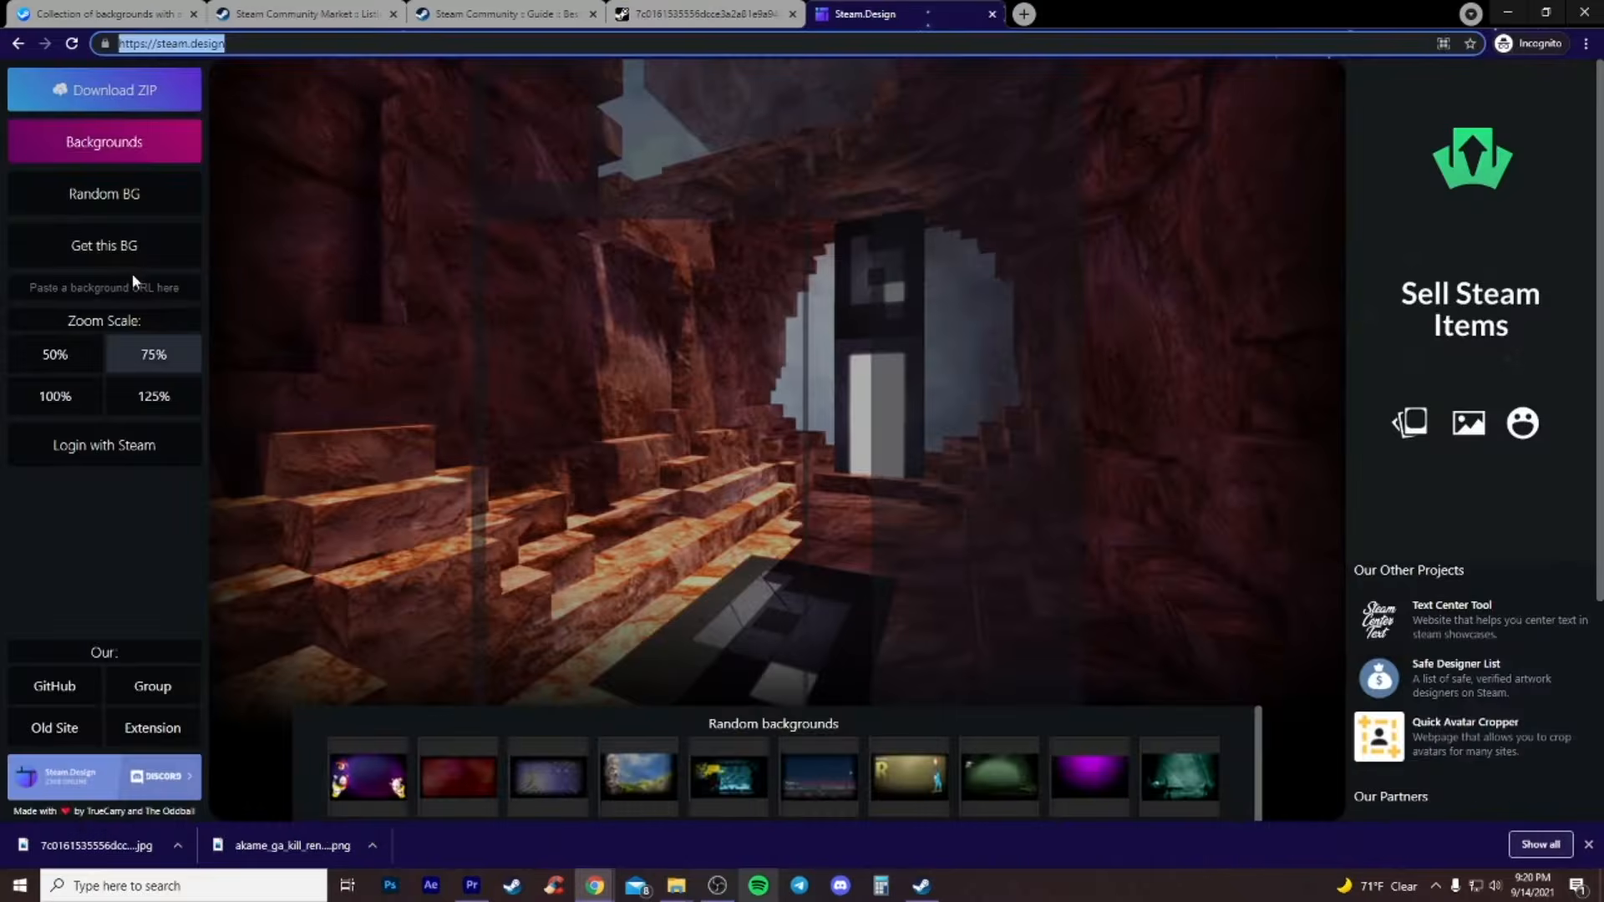
right_click(132, 275)
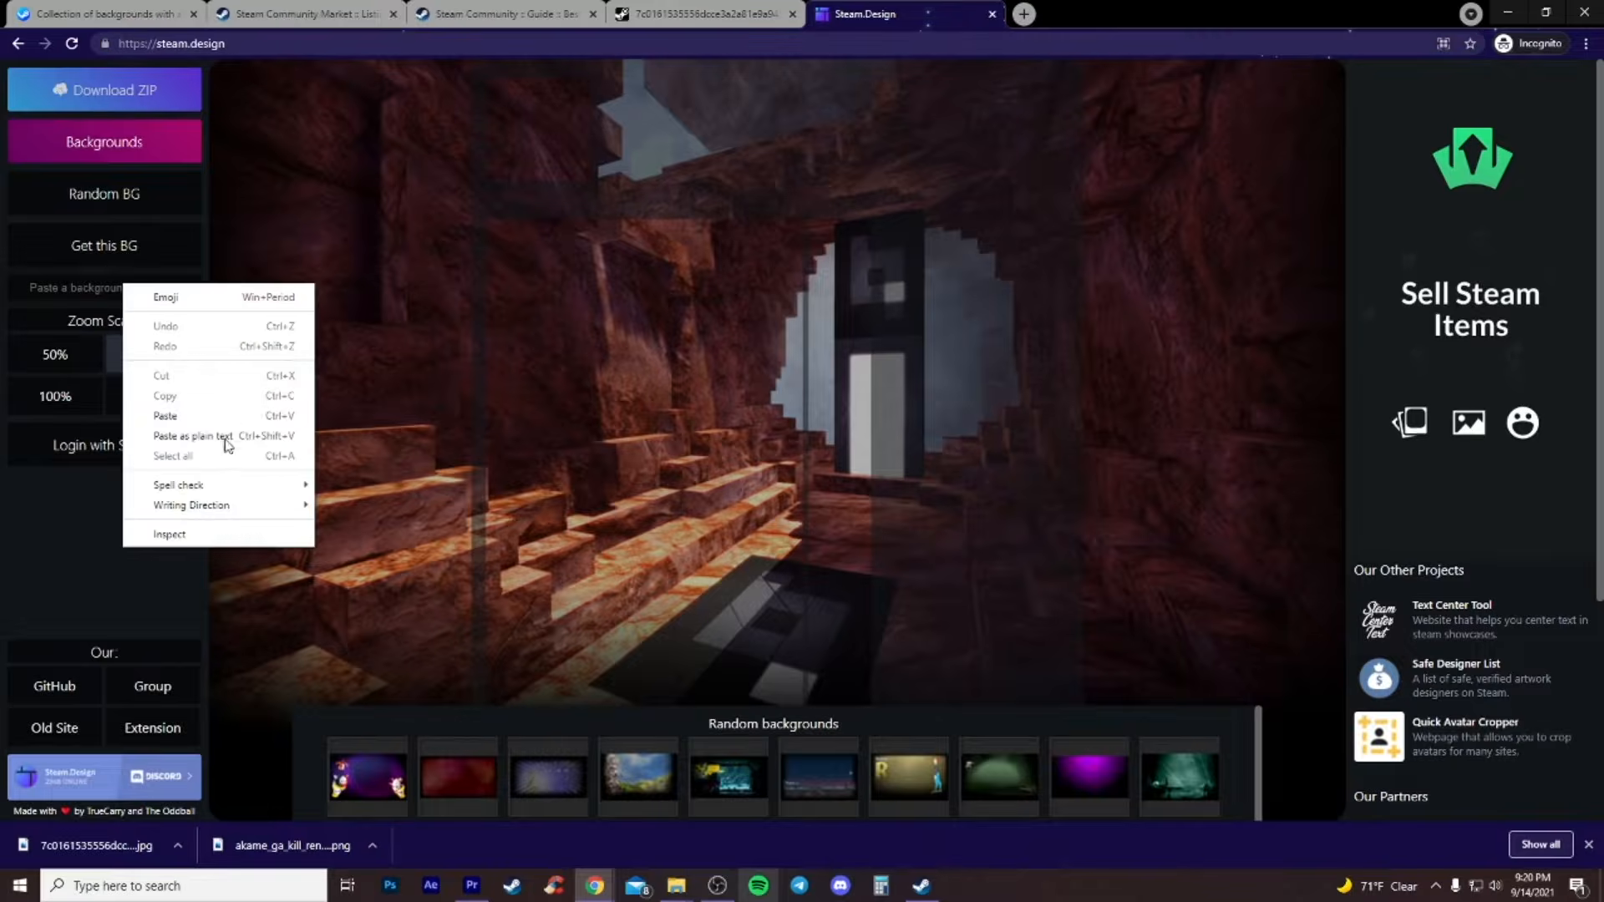
click(218, 441)
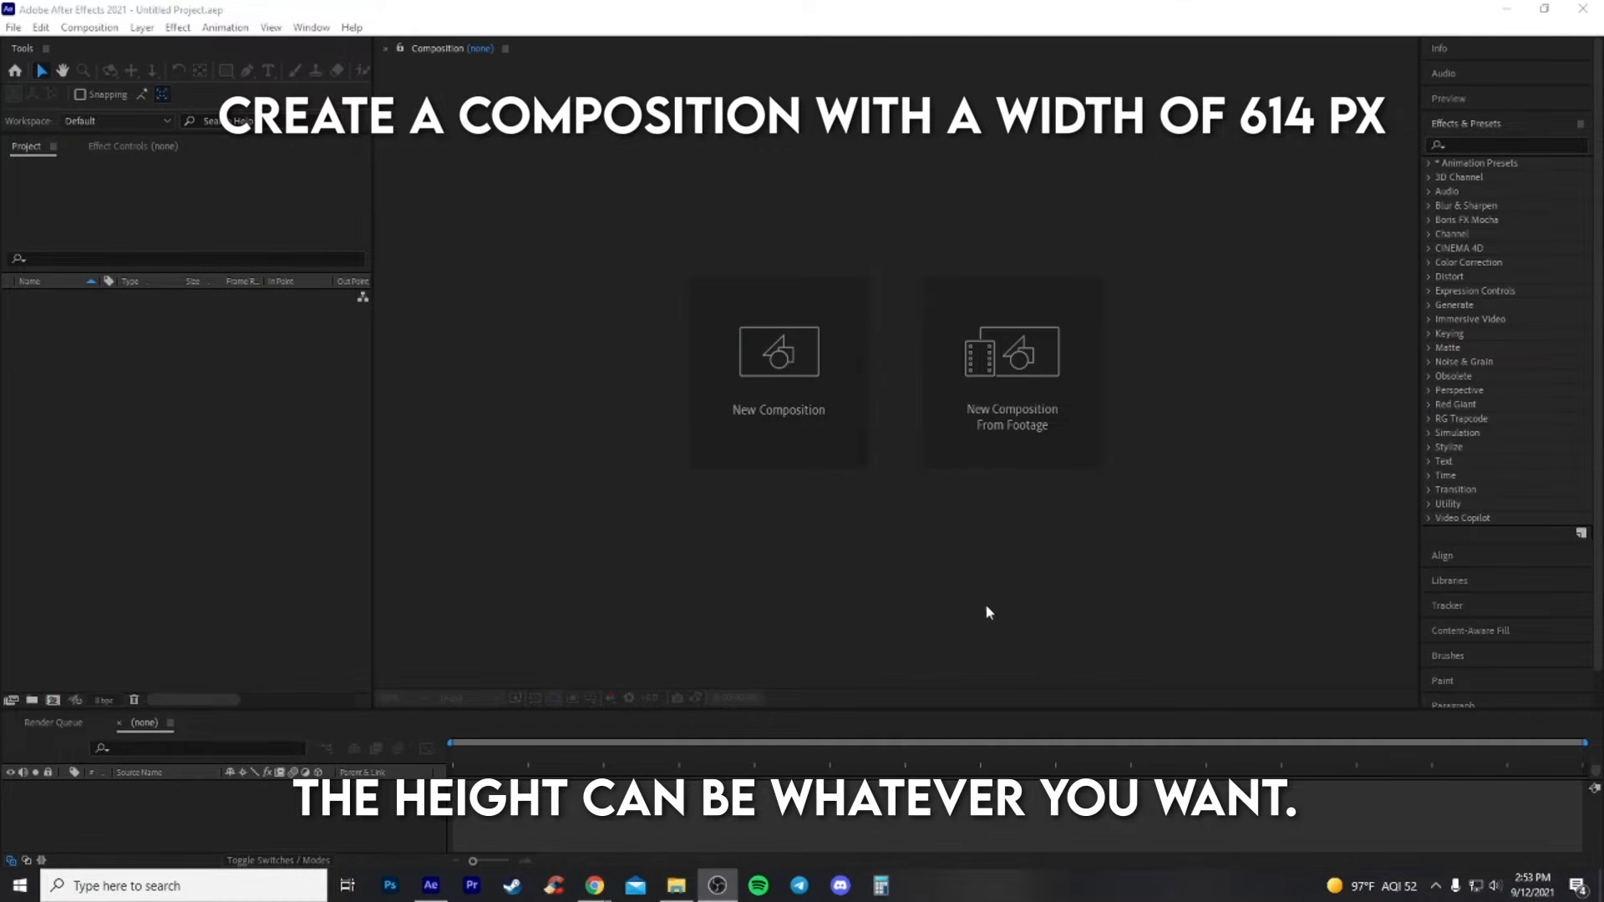
- Start a new After Effects composition with a width of 614 px and a height of 600 px
click(790, 411)
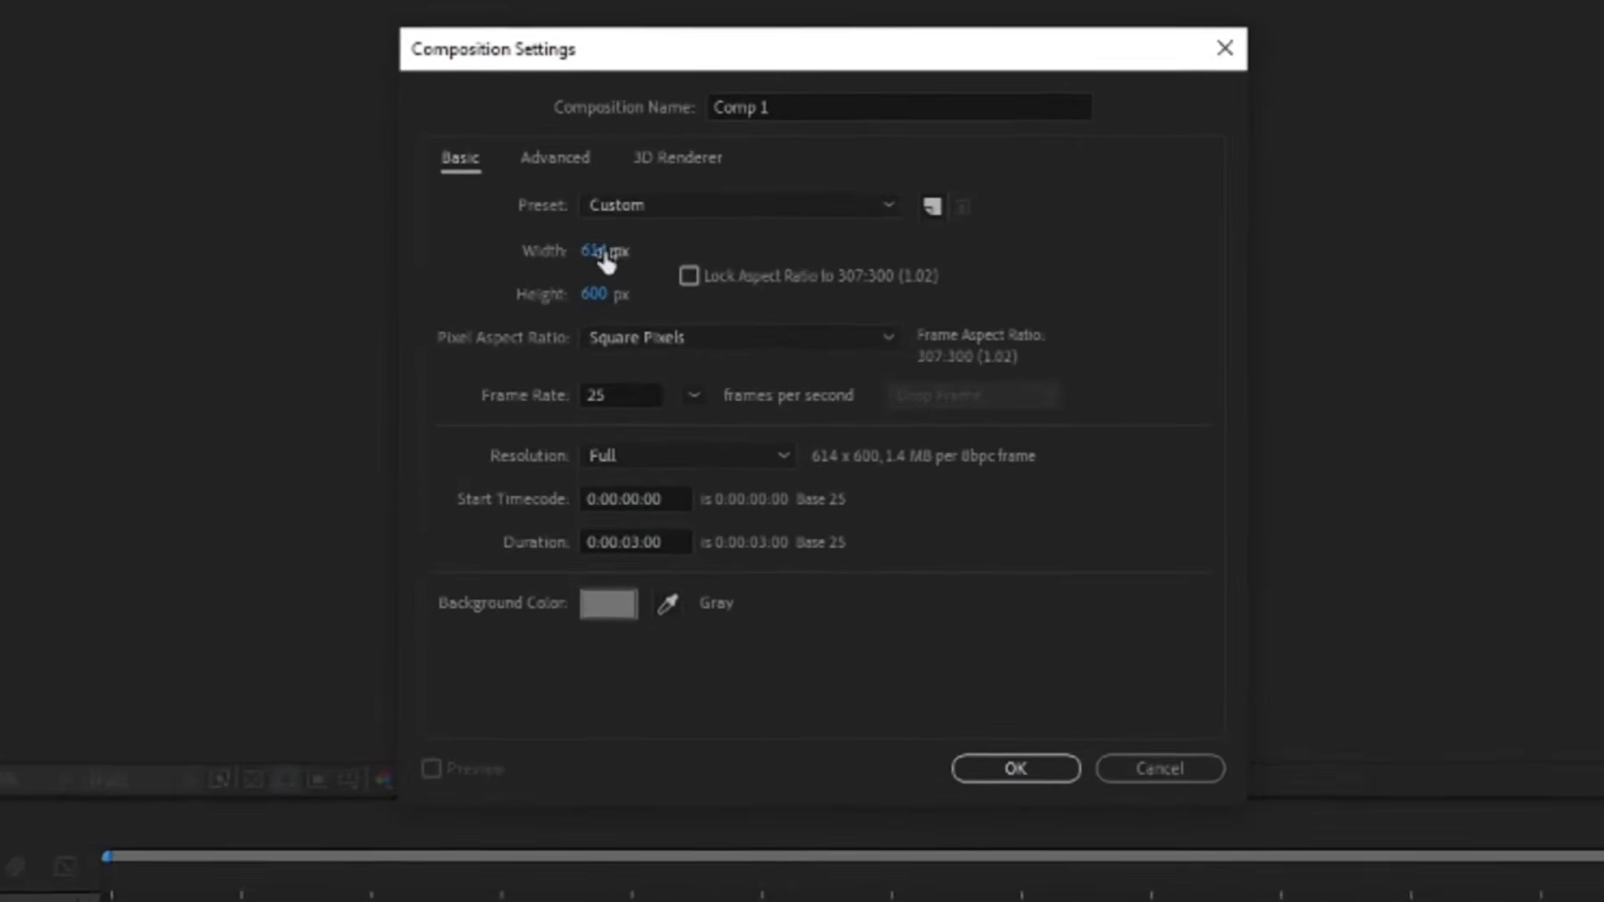
click(604, 255)
click(678, 239)
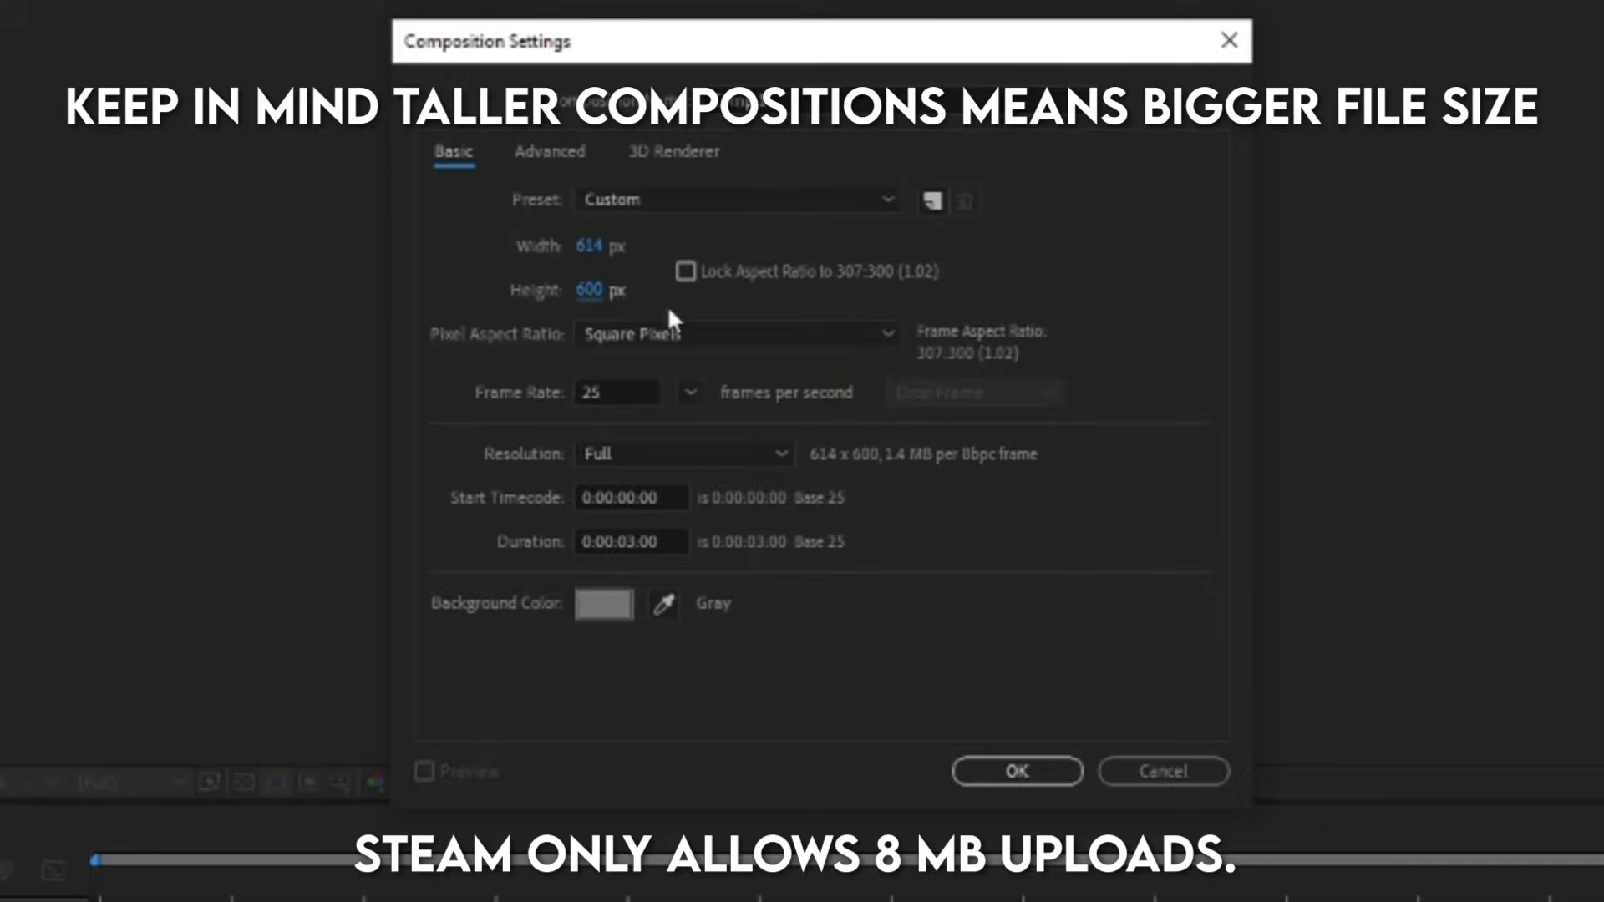
text(614)
drag(839, 301, 549, 328)
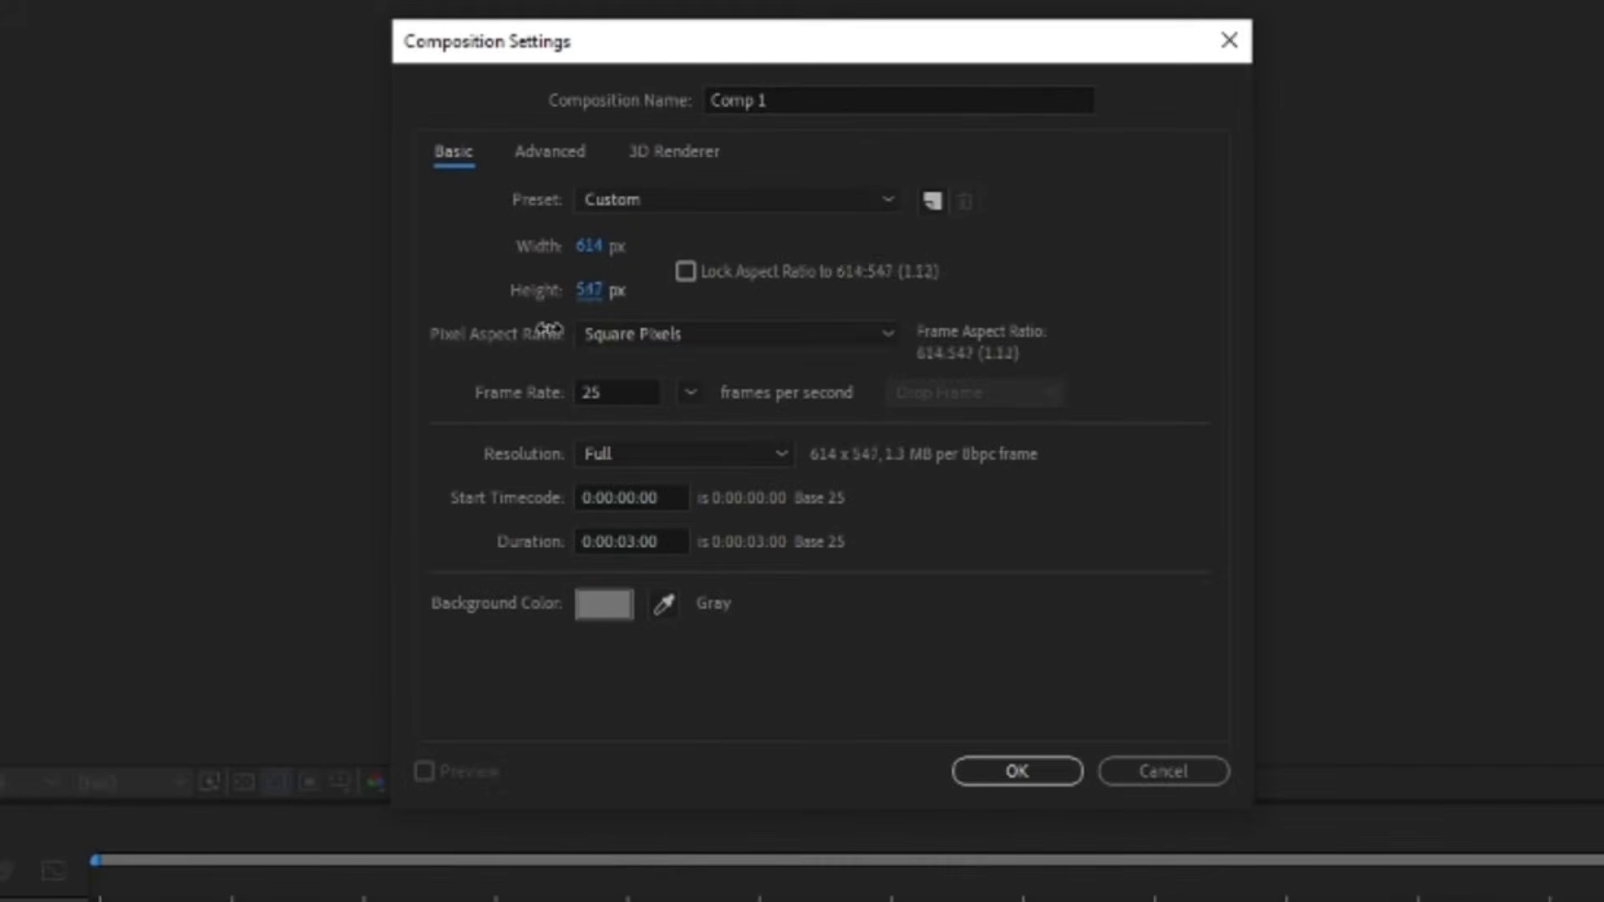
drag(181, 352, 880, 354)
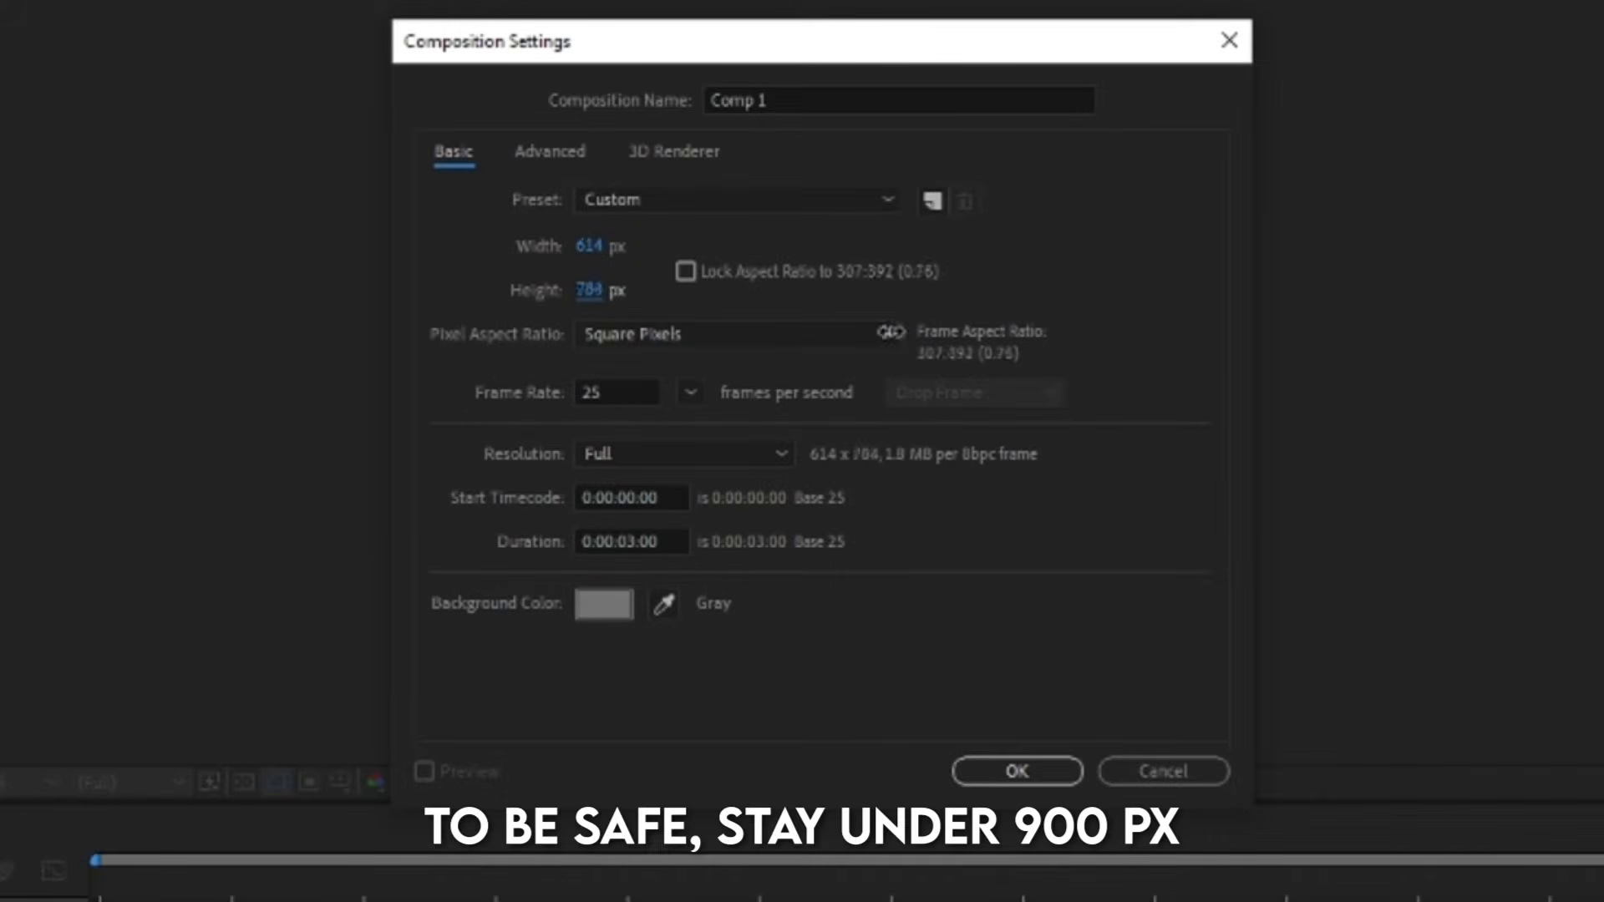
click(600, 301)
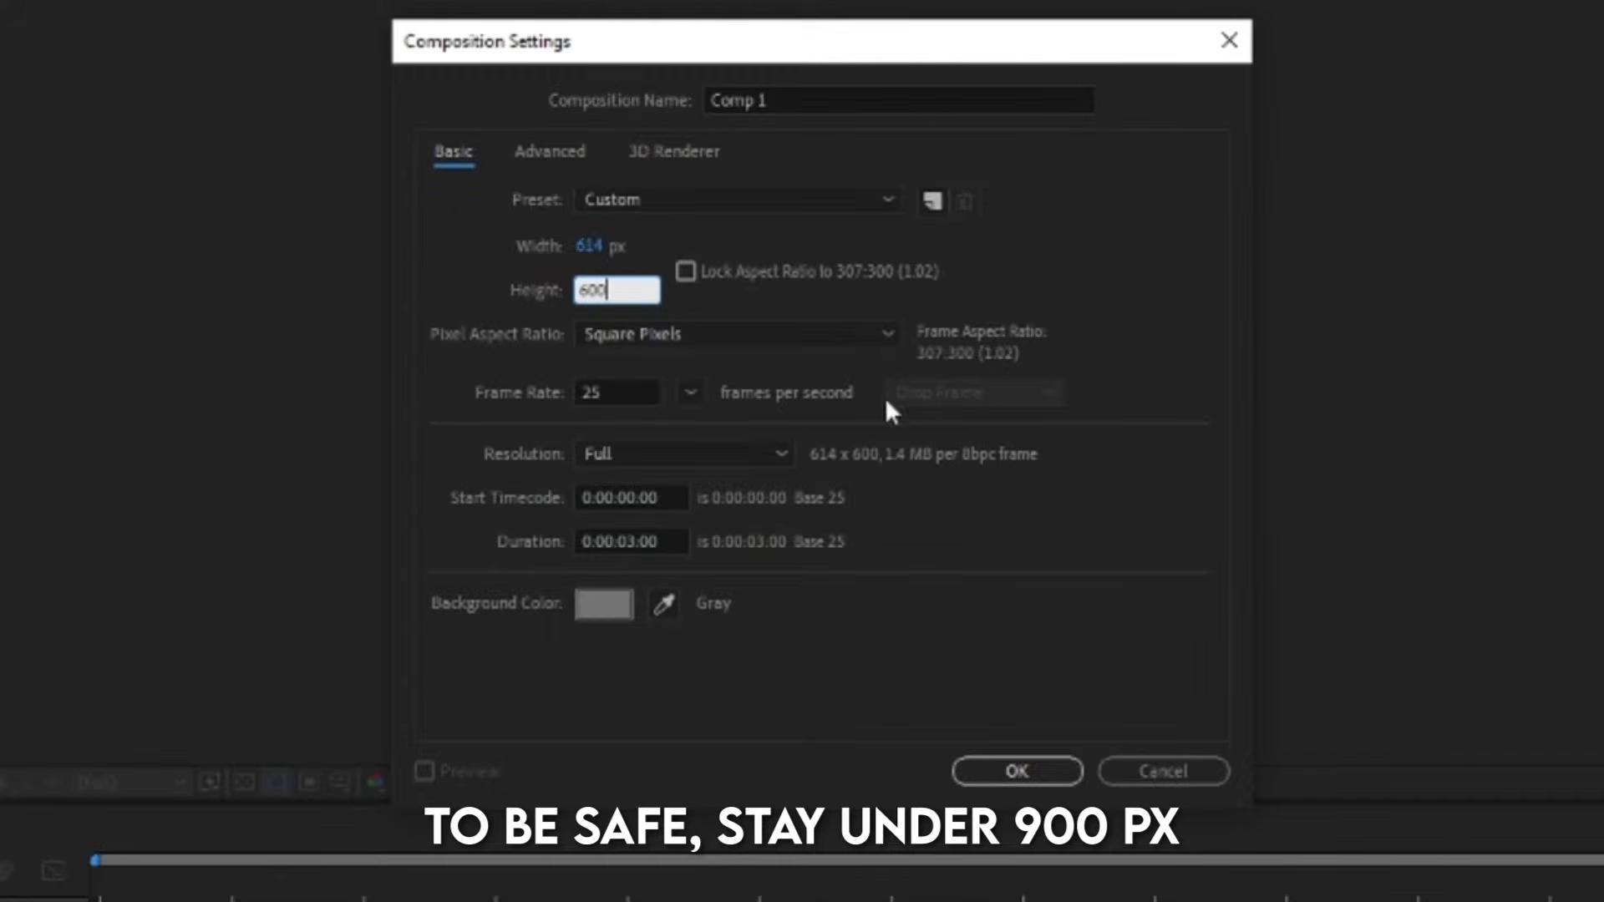
- Choose 25 frames per second as the composition's frame rate
click(641, 391)
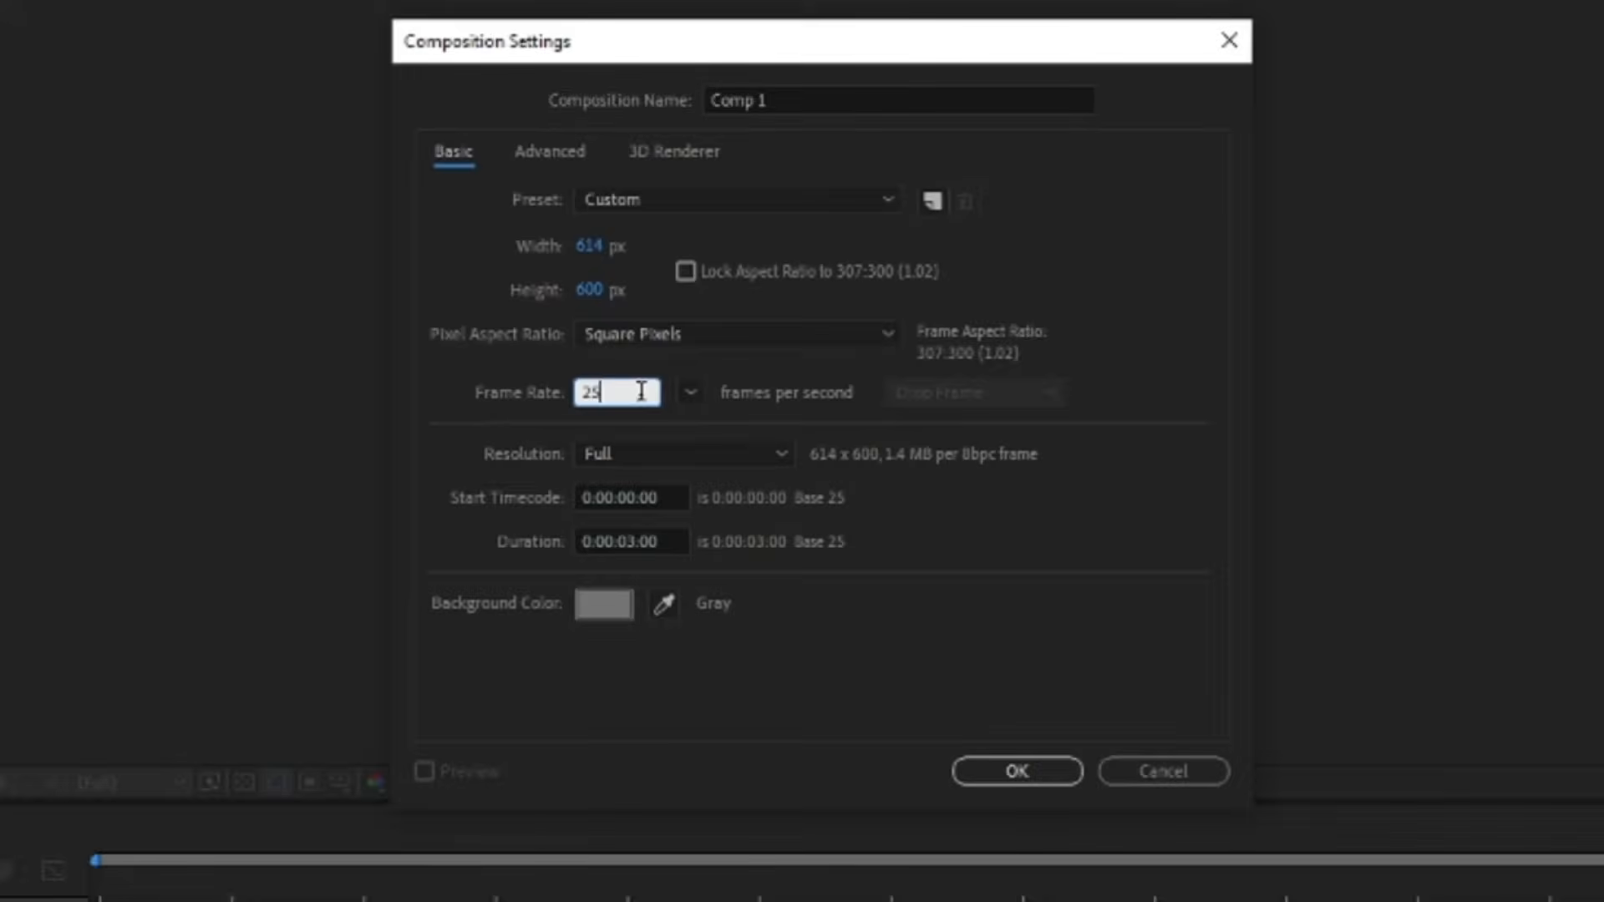
click(689, 393)
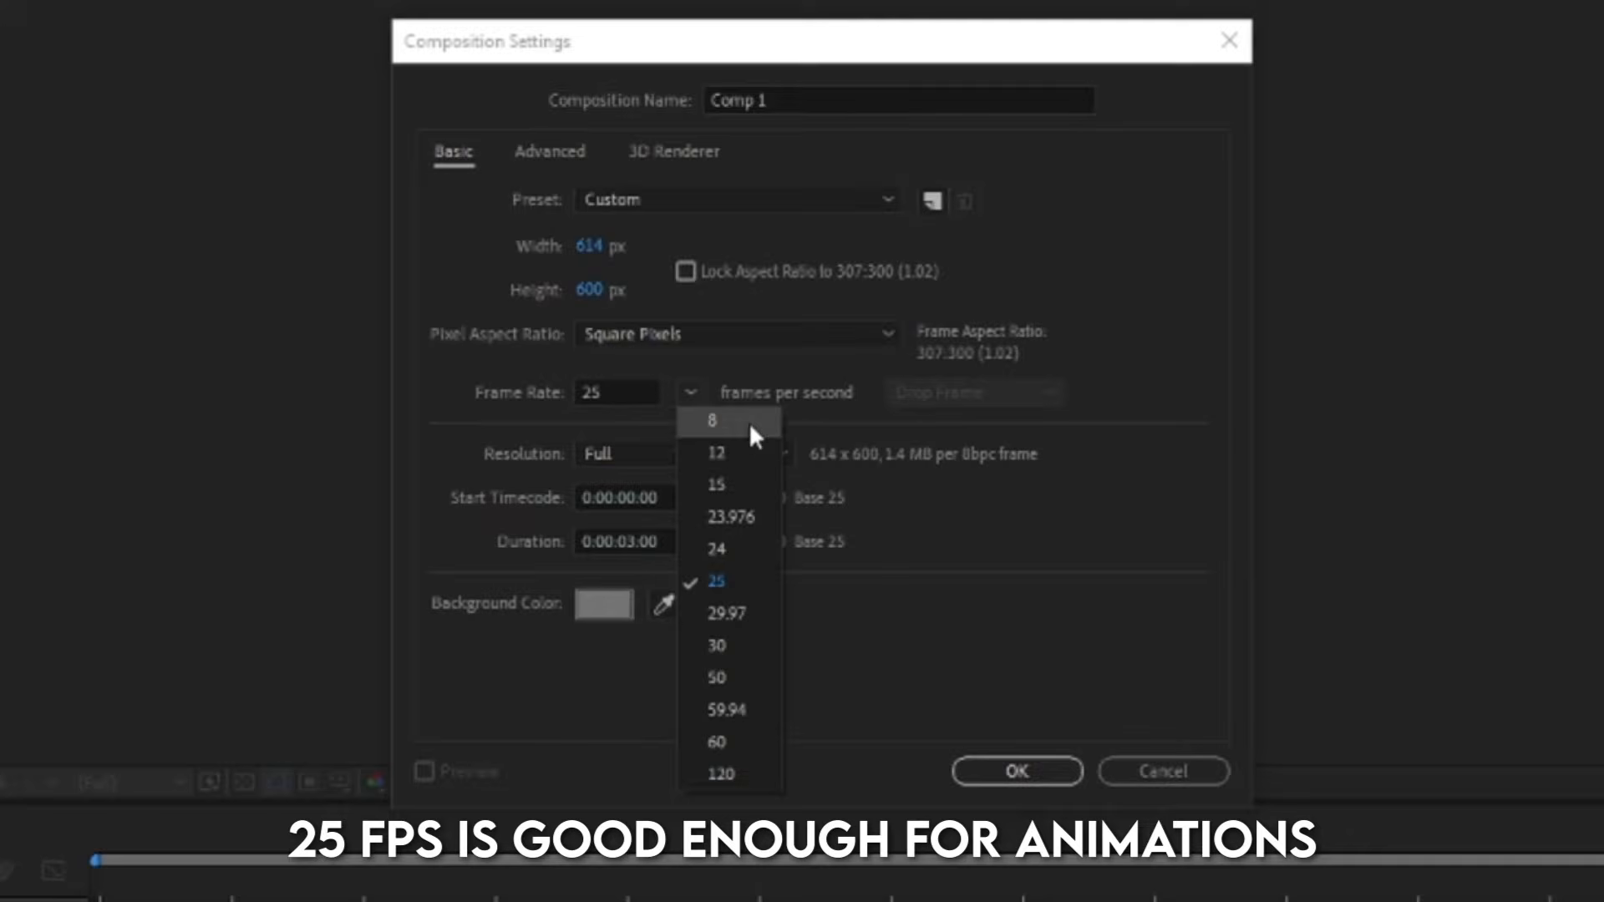
click(735, 581)
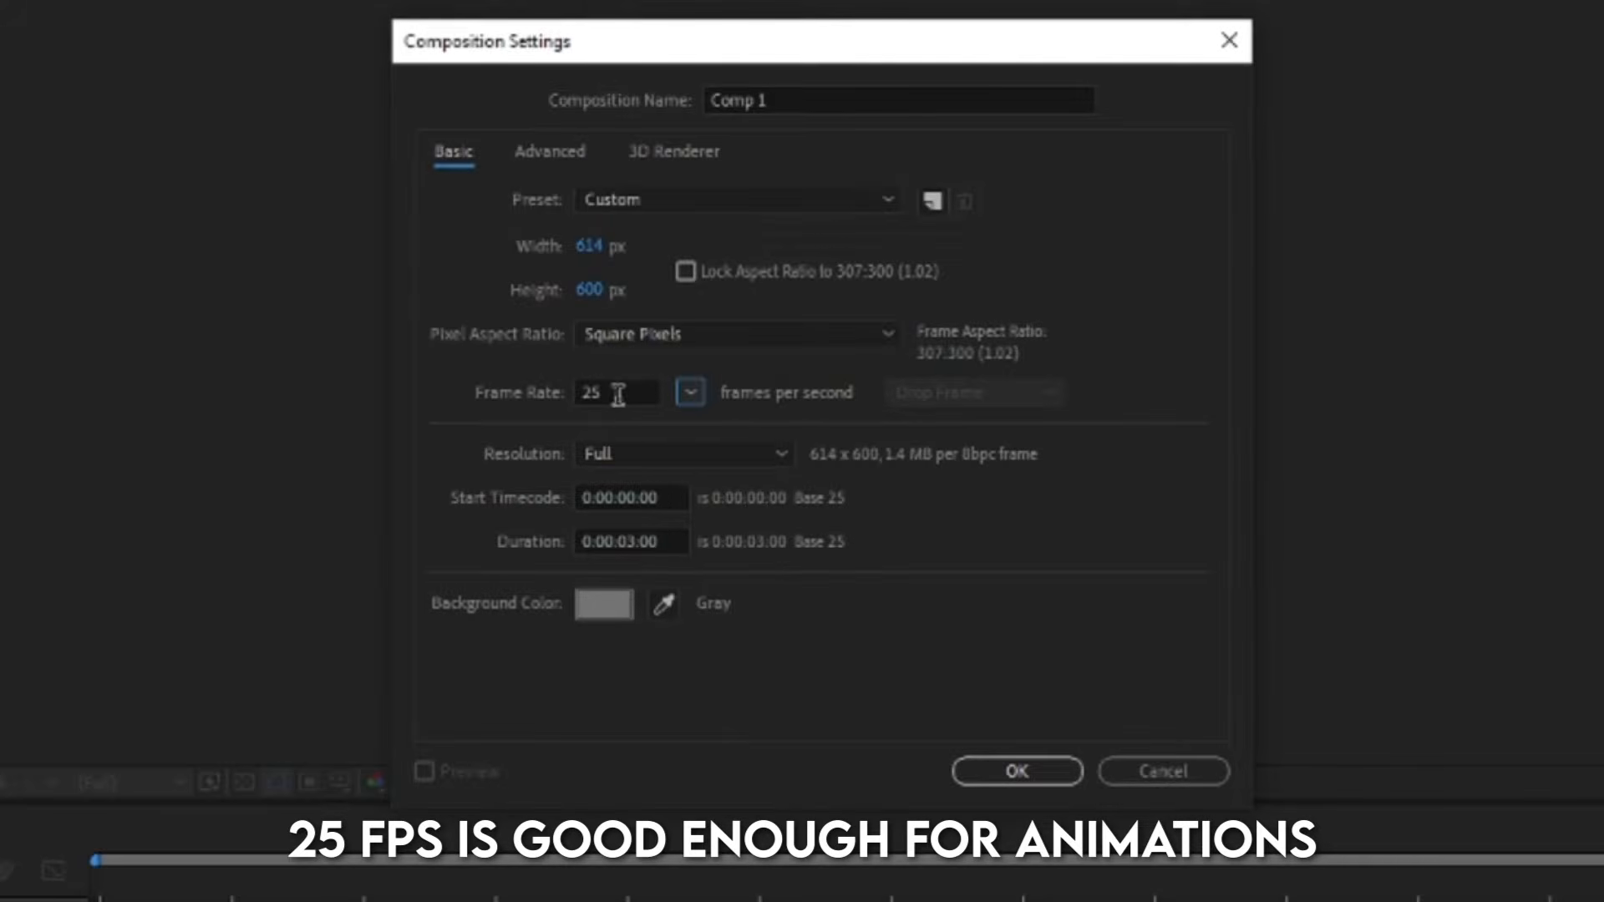
drag(609, 393, 552, 396)
click(542, 421)
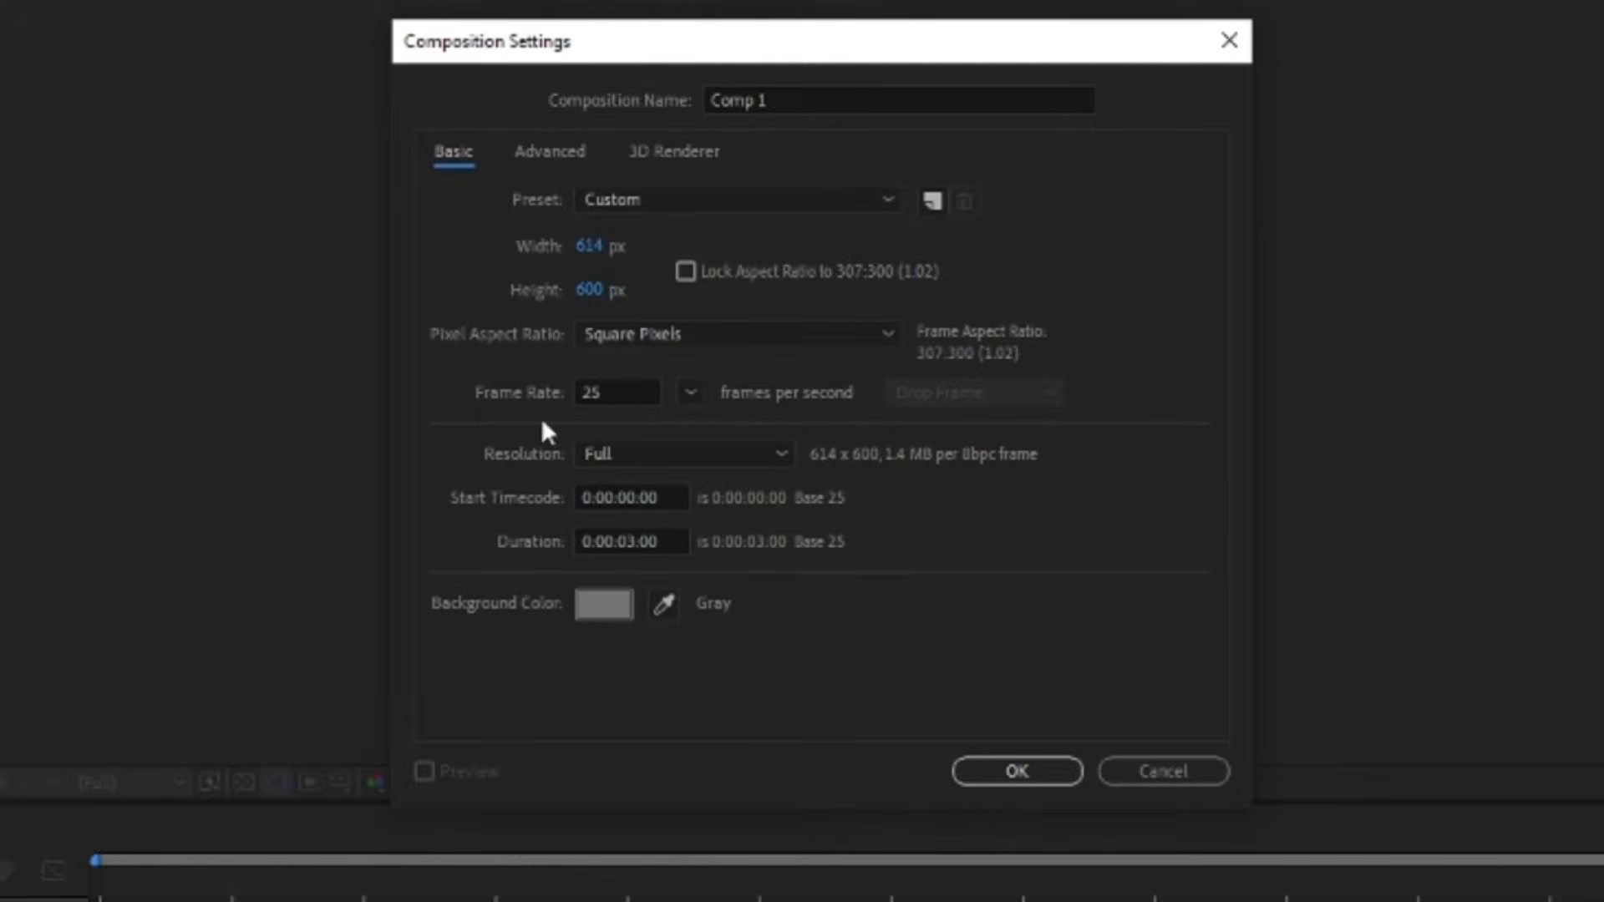
- Set the composition's duration to 0:00:05:00 and create the composition
click(666, 536)
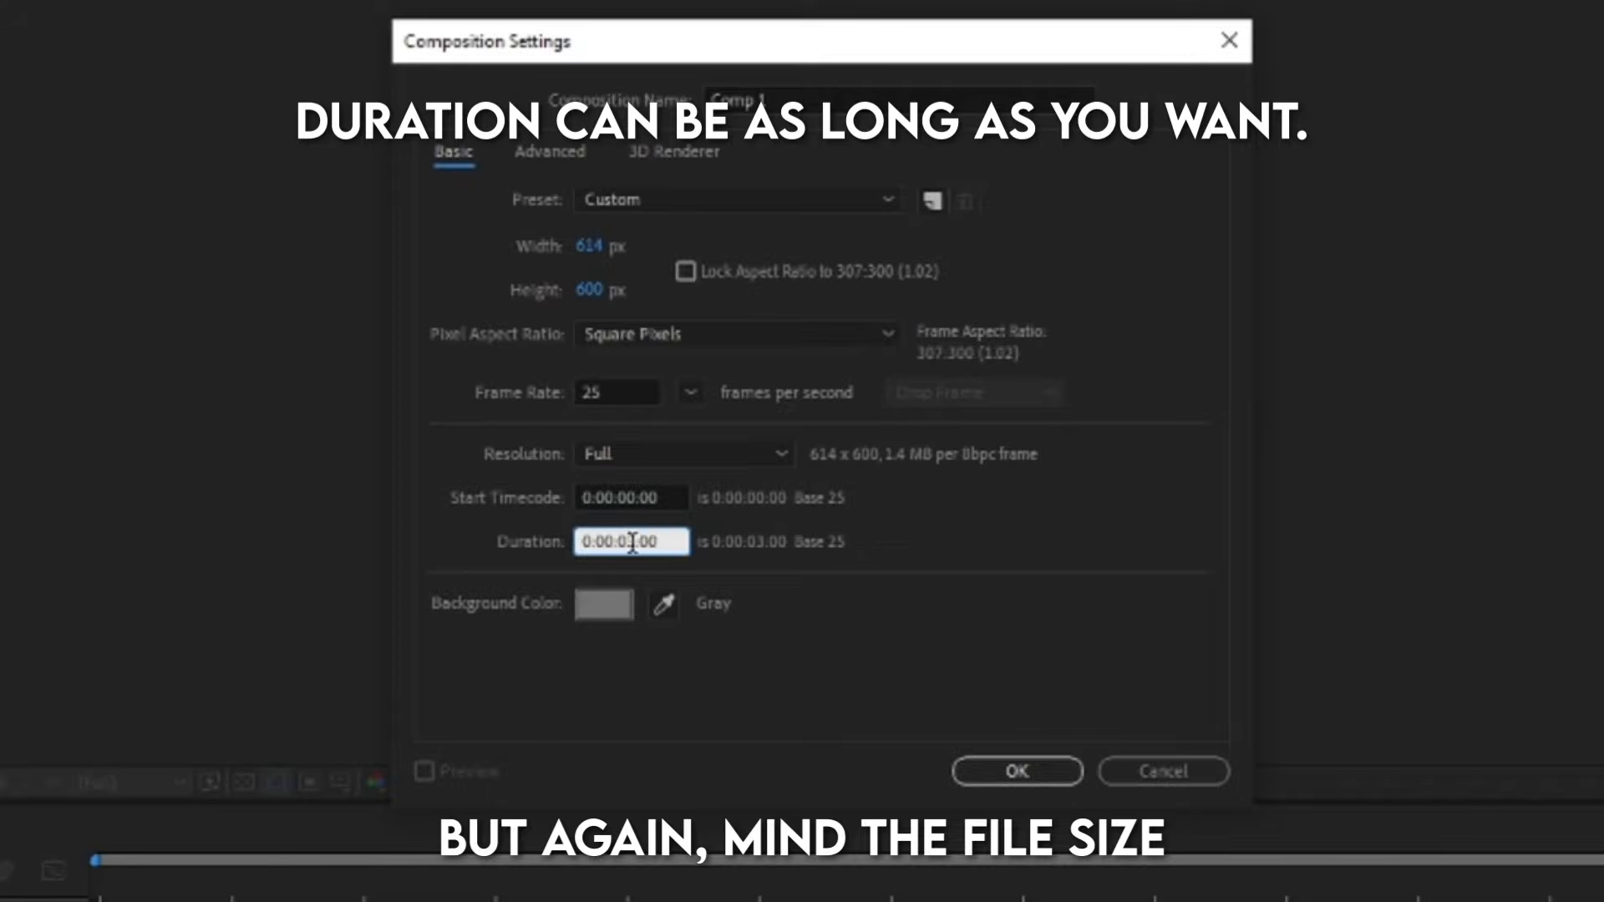
click(538, 546)
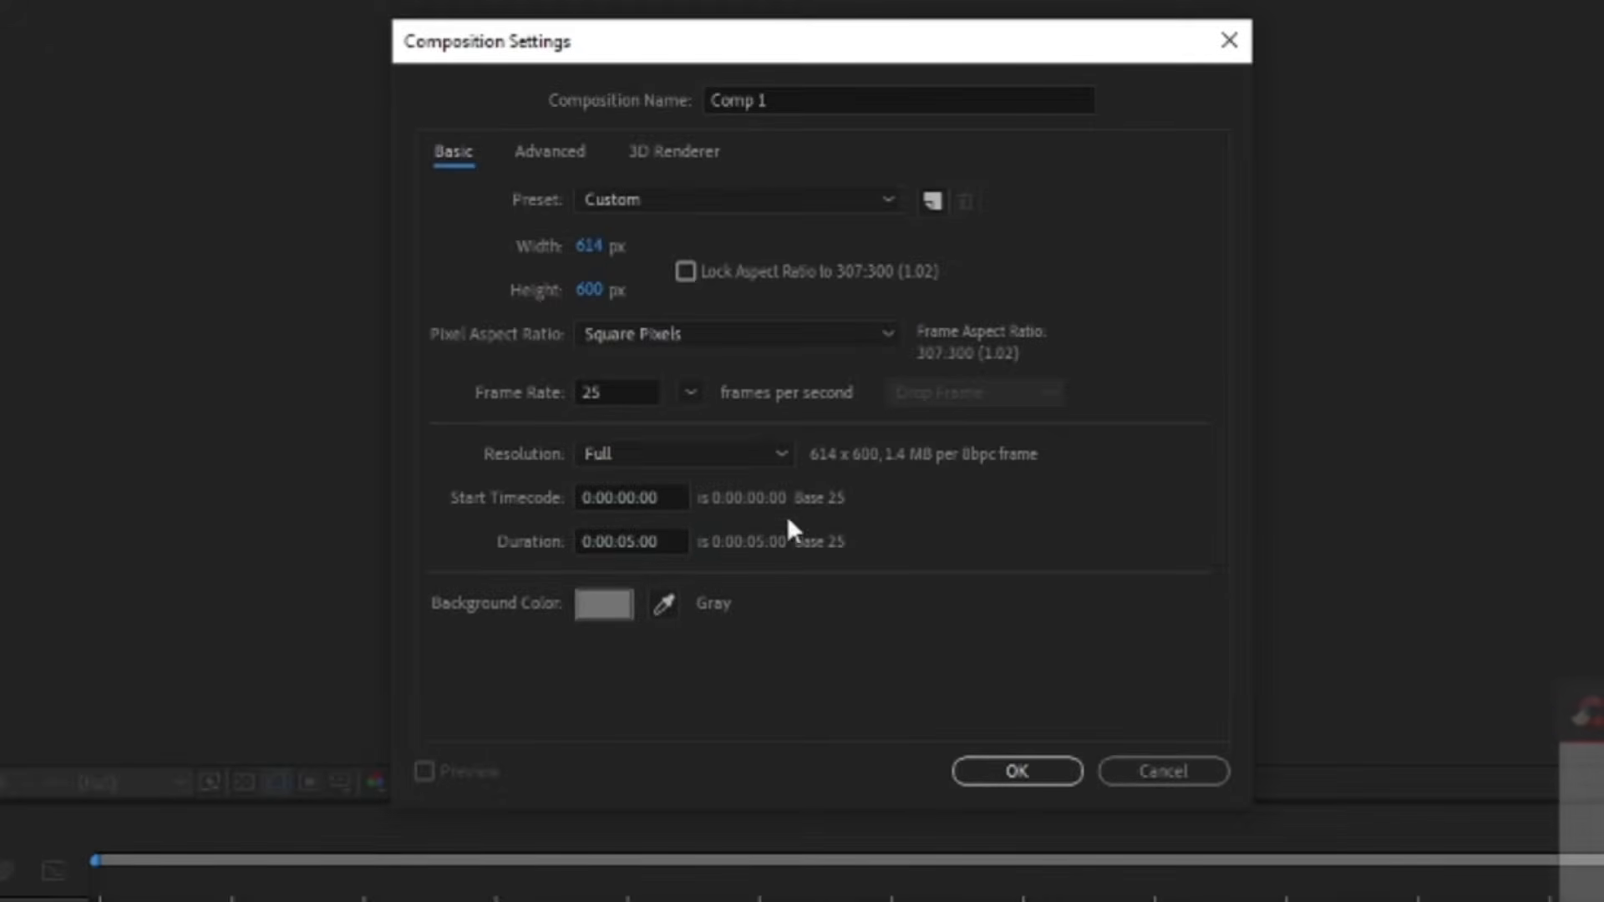
click(1017, 770)
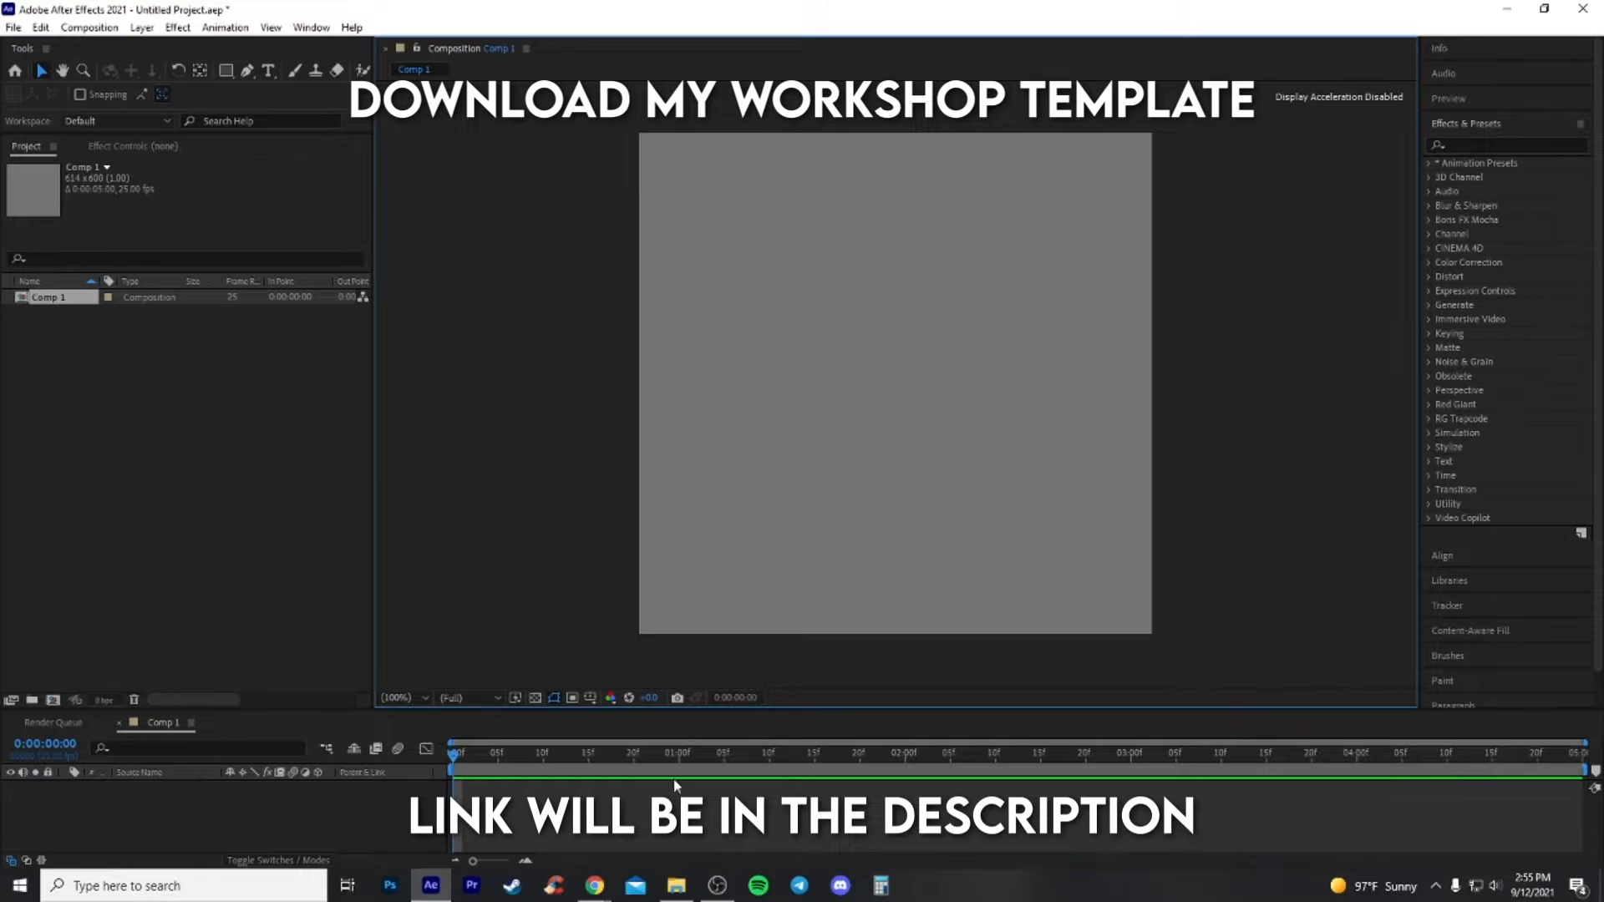
- Place WorkshopTemplate.png from the Workshop Showcase folder into the composition
click(677, 887)
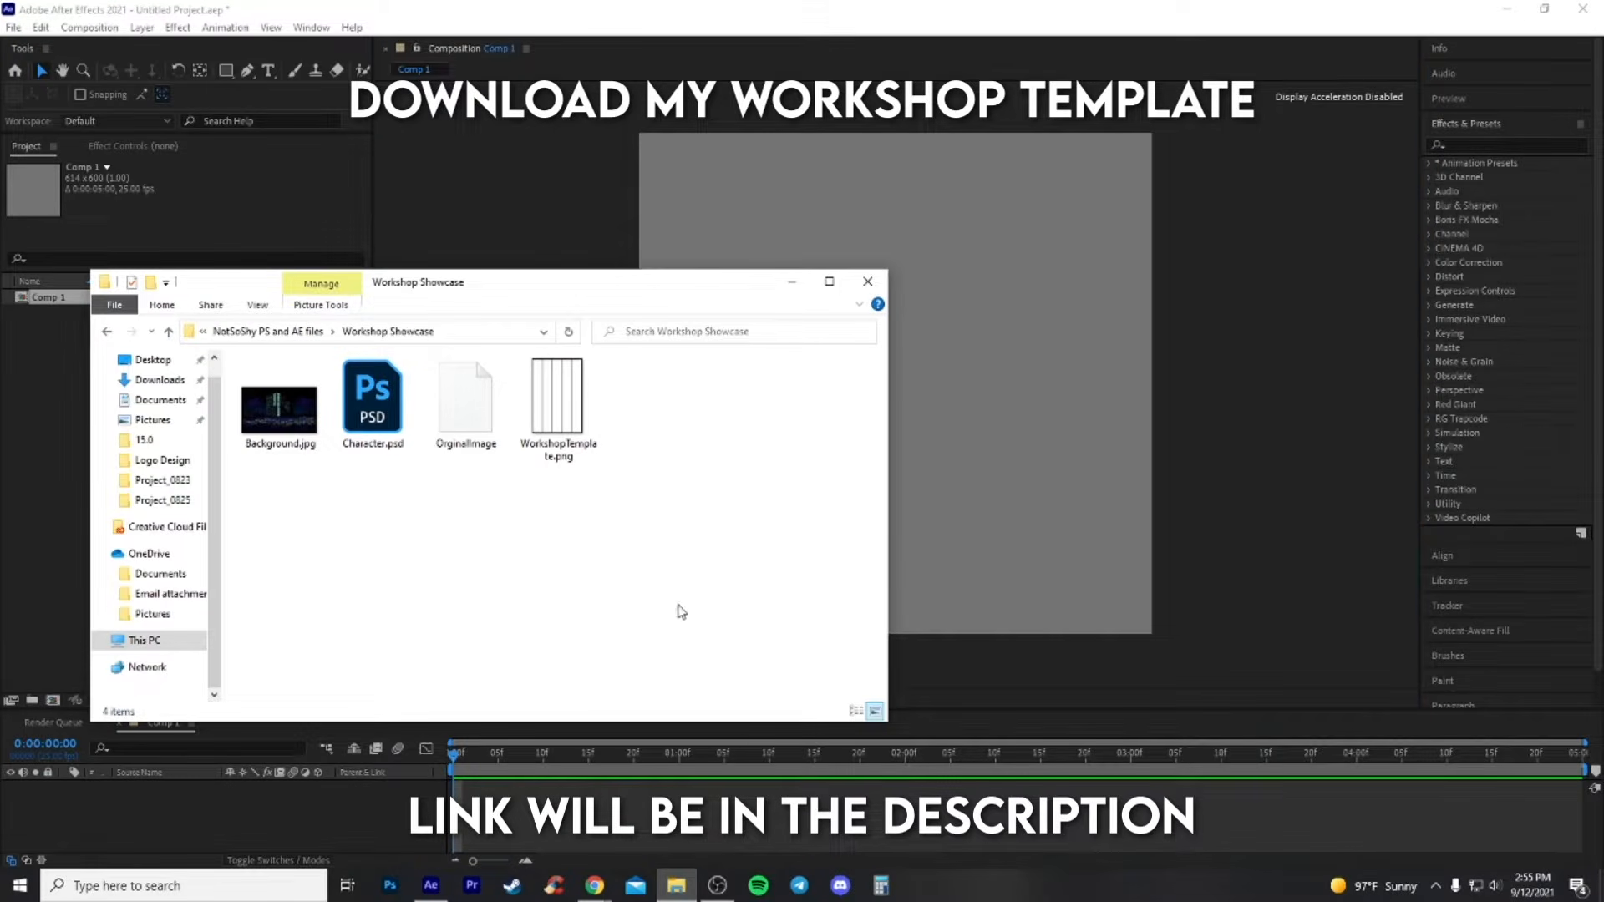
click(551, 448)
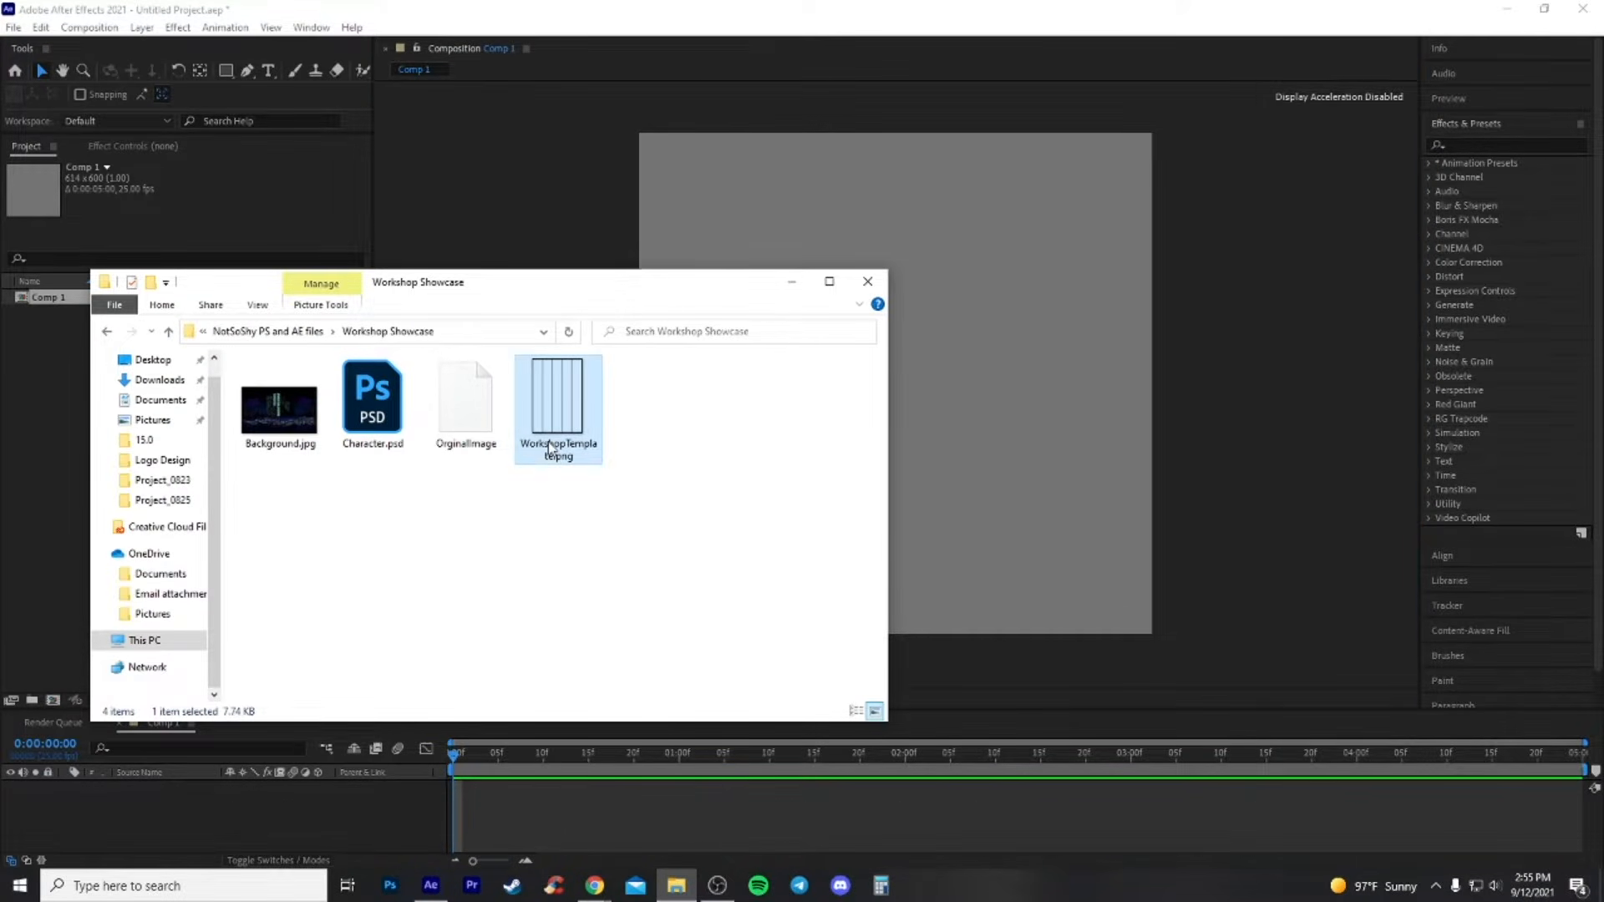
drag(553, 418, 1004, 385)
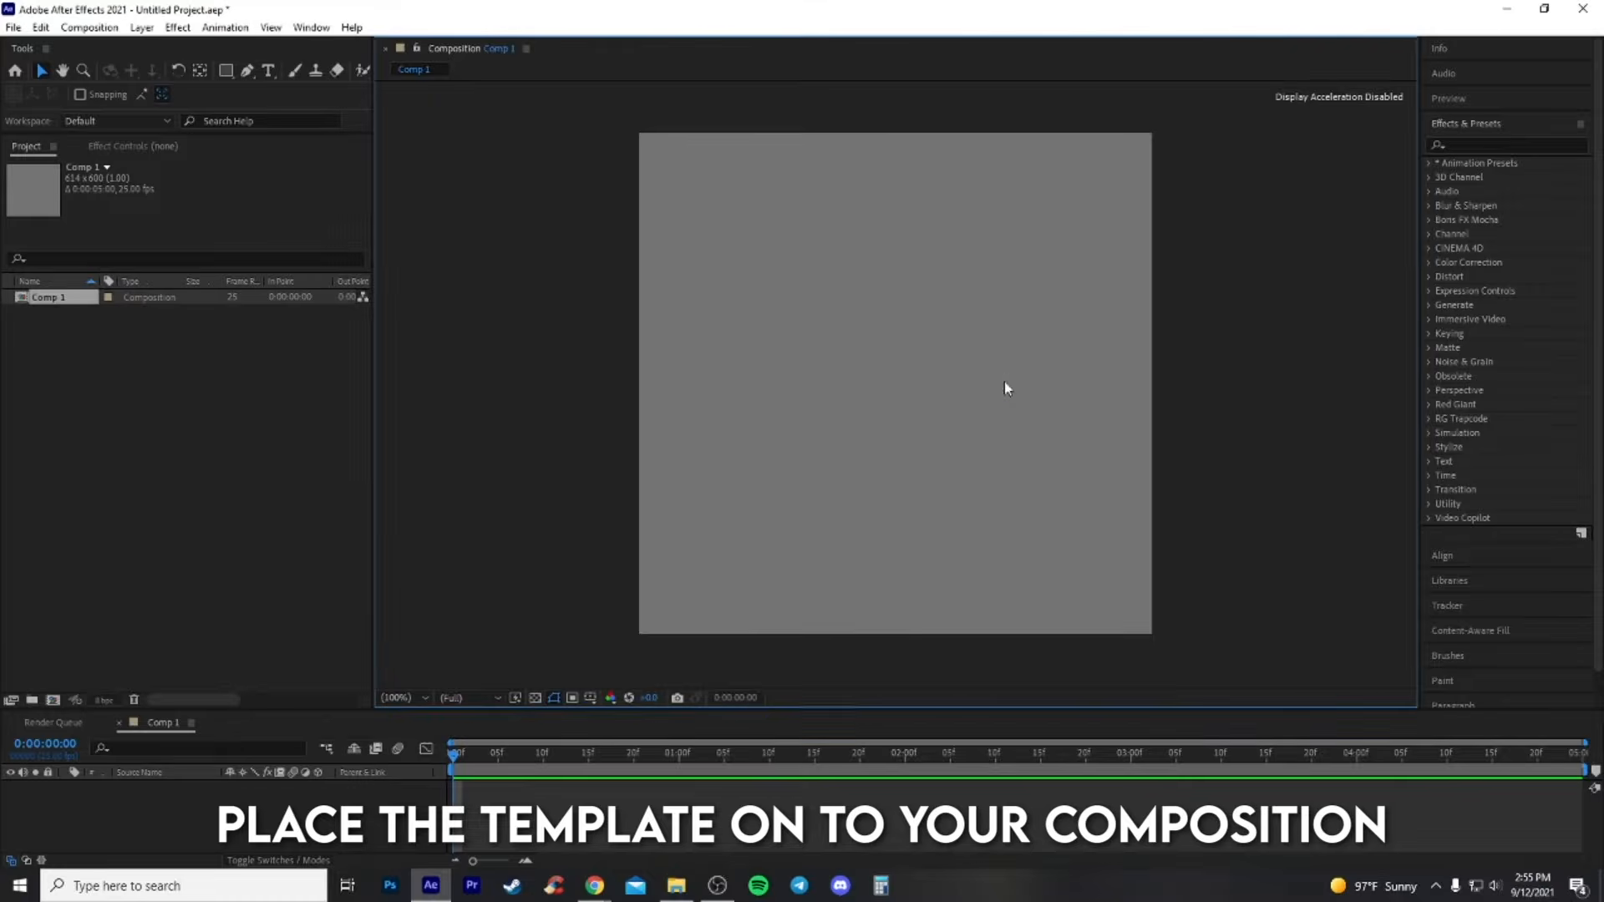
- Shrink the workshop template vertically to roughly the composition's height, keeping its full width
key(comma)
key(comma)
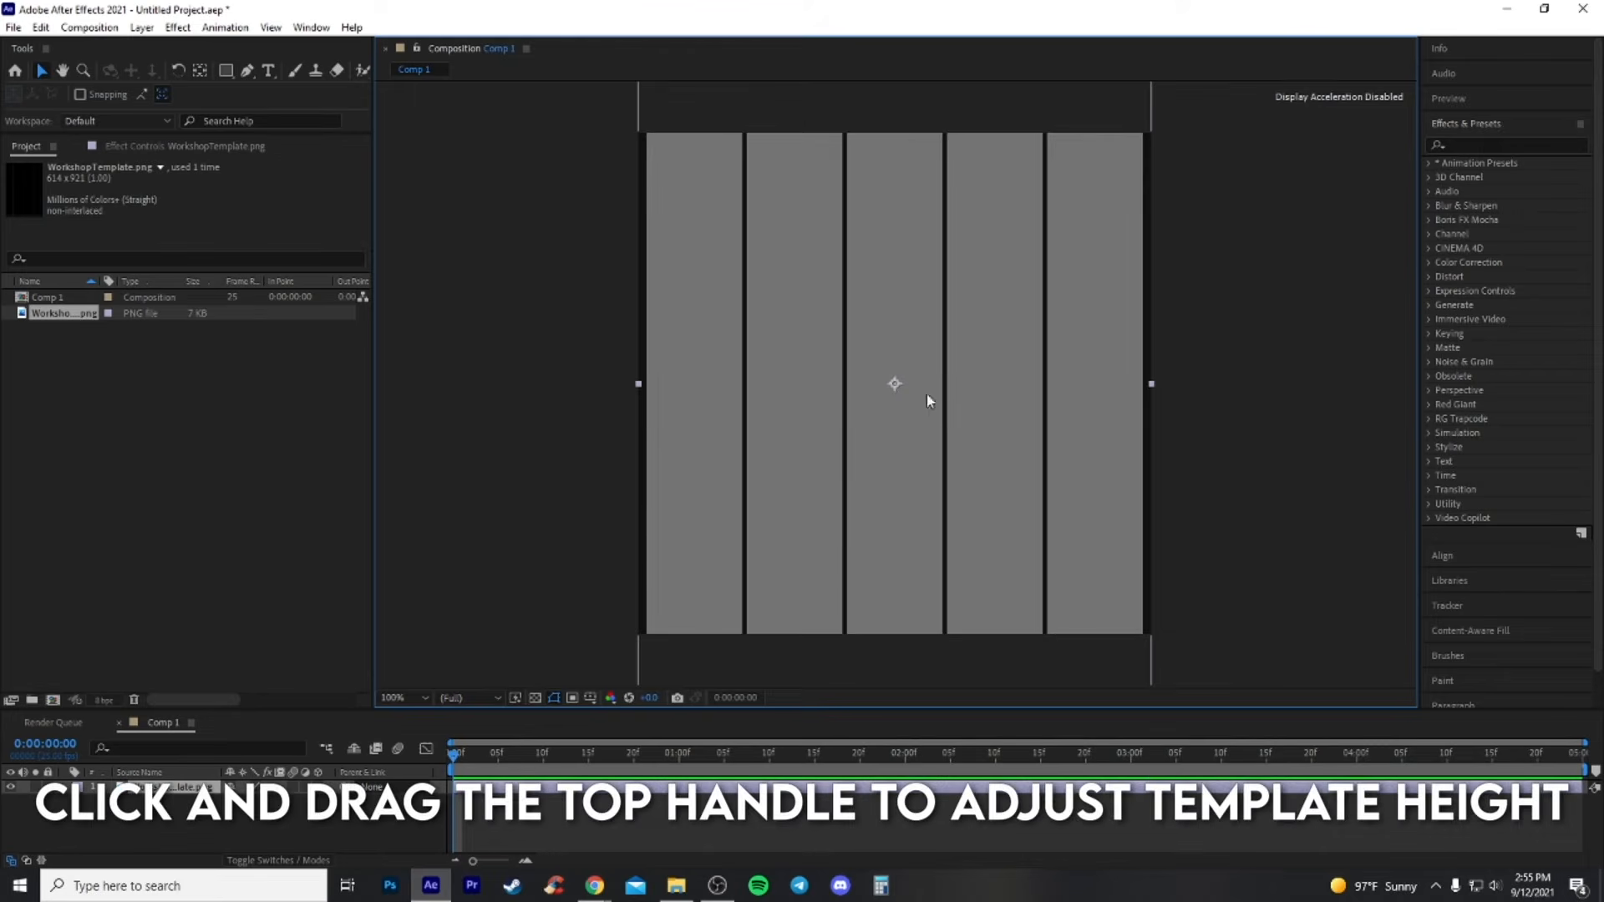
key(comma)
key(comma)
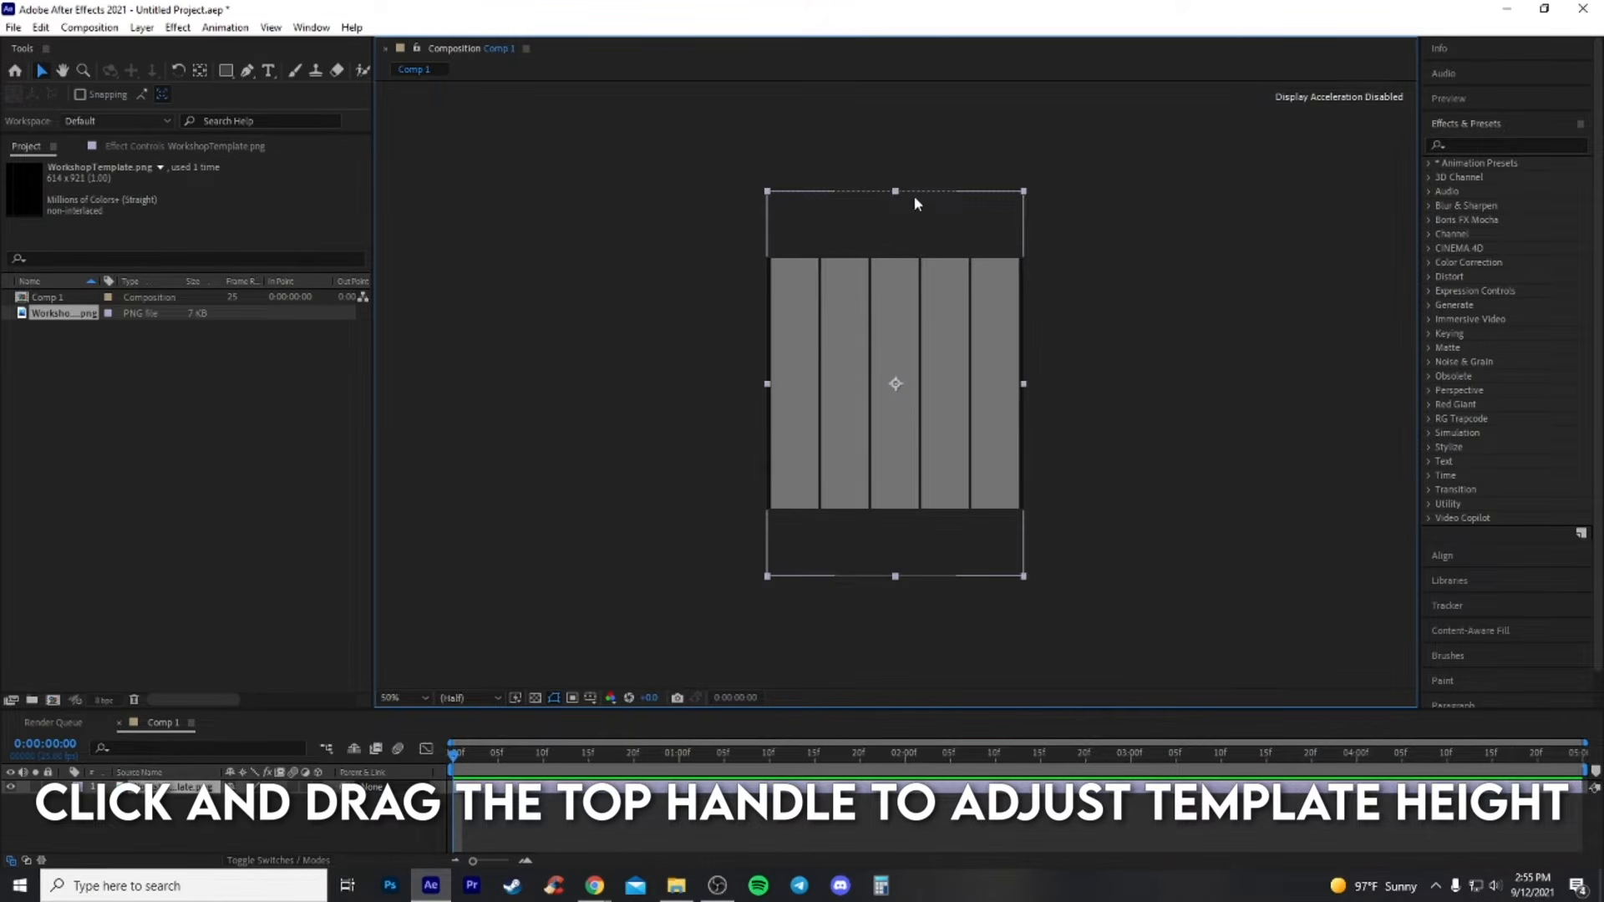
drag(893, 195, 891, 226)
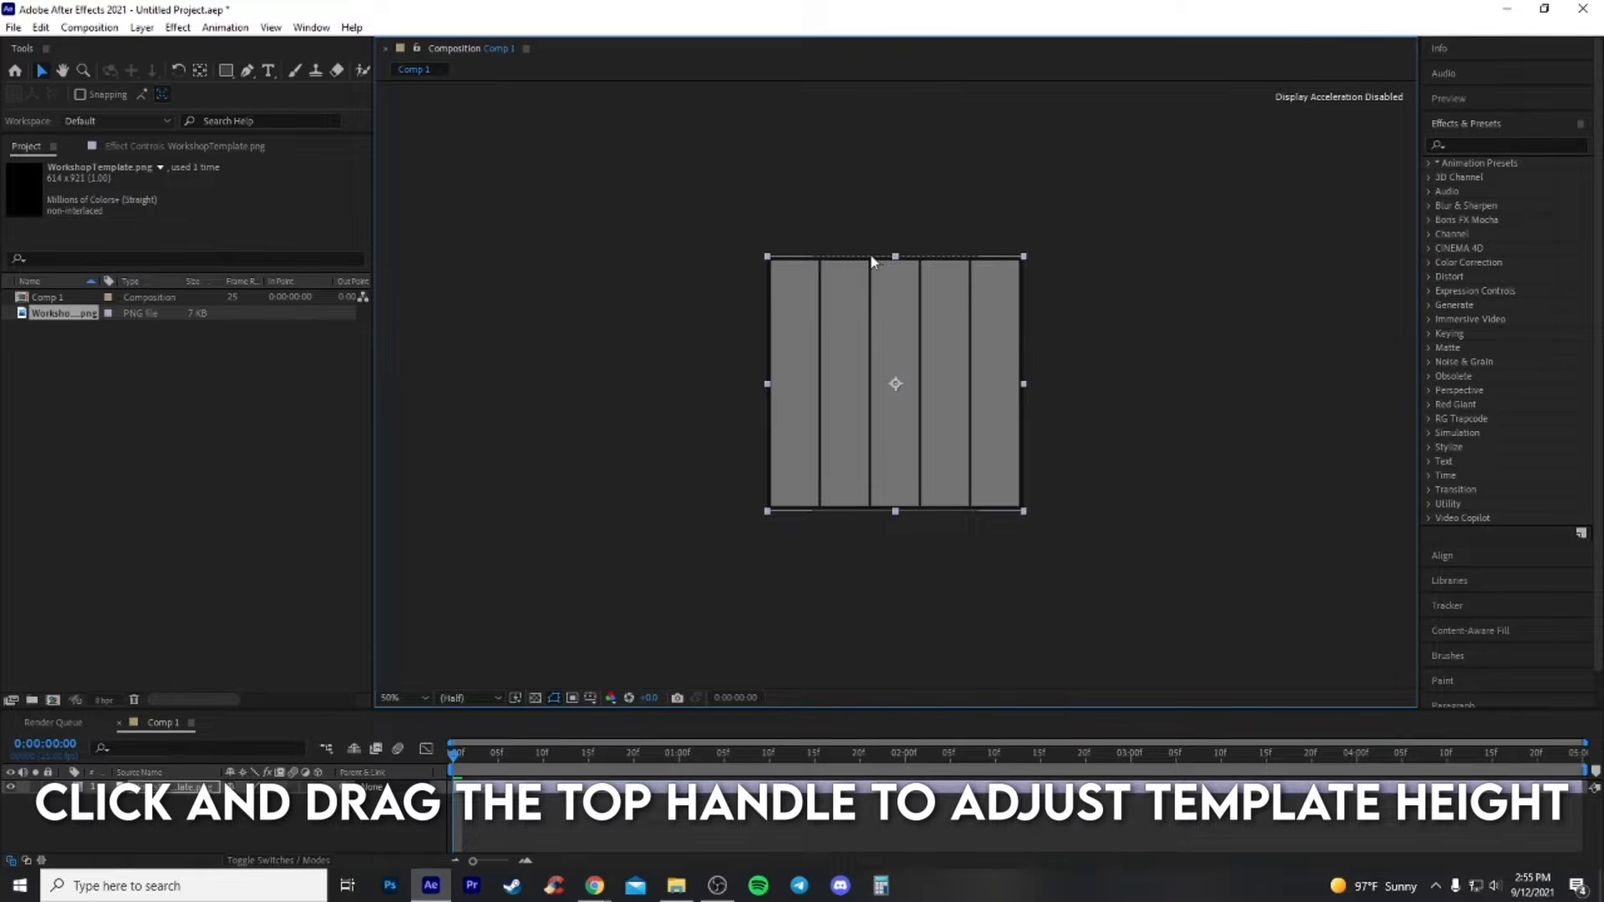
- Fine-tune the template's height so its outer border lines up with the composition's upper and lower edges without a gray line
scroll(904, 196, up, 2)
key(space)
drag(896, 183, 903, 243)
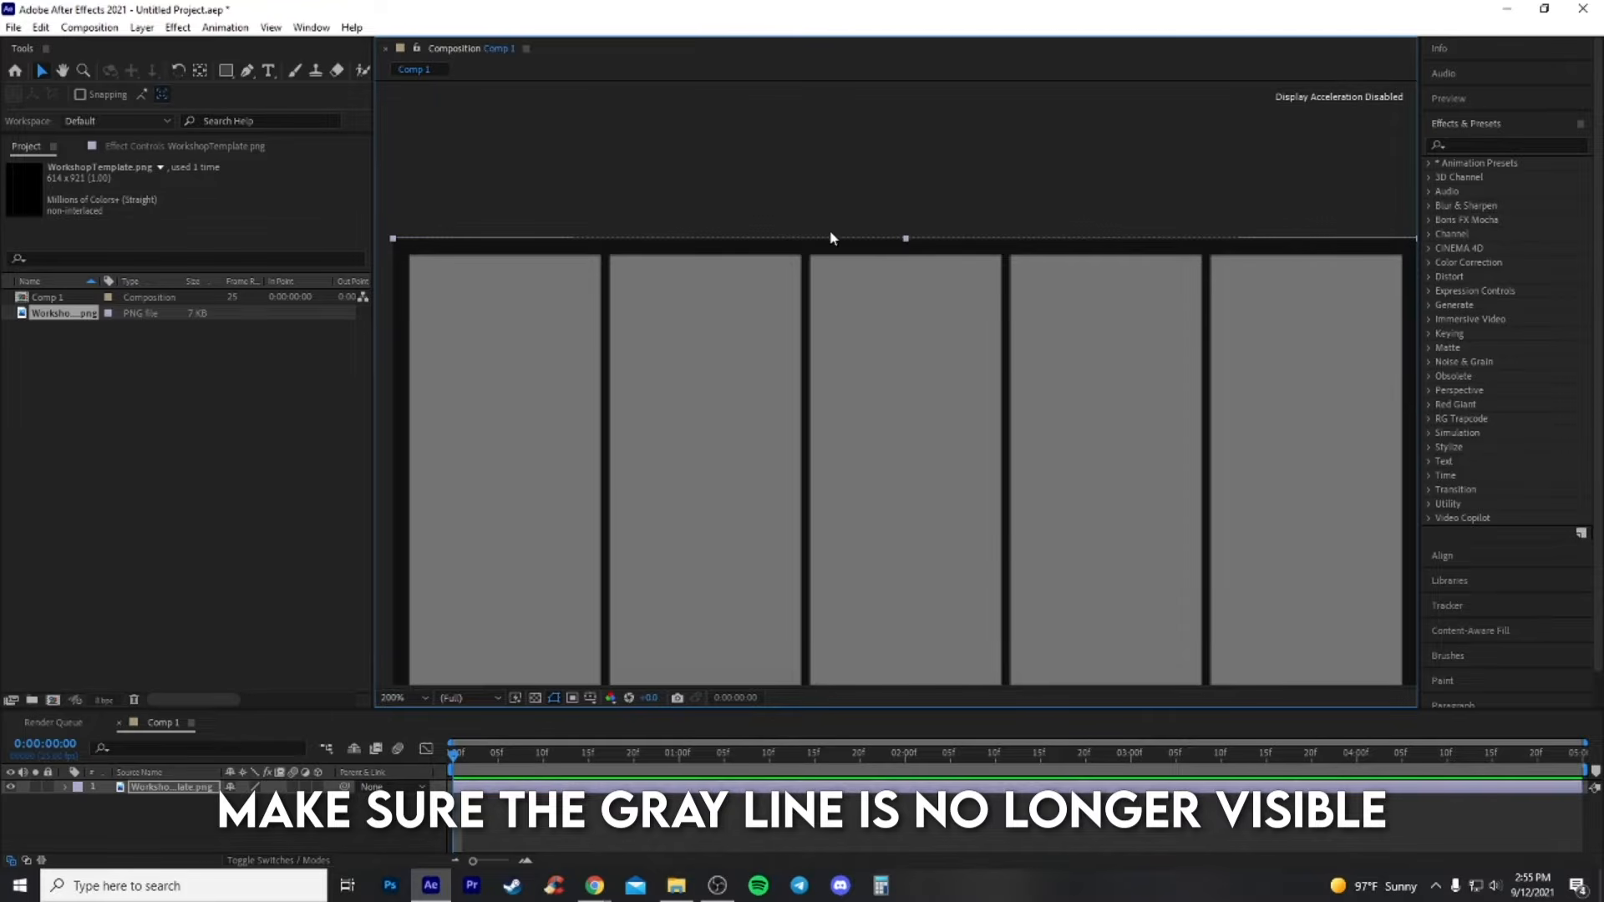
scroll(779, 220, up, 1)
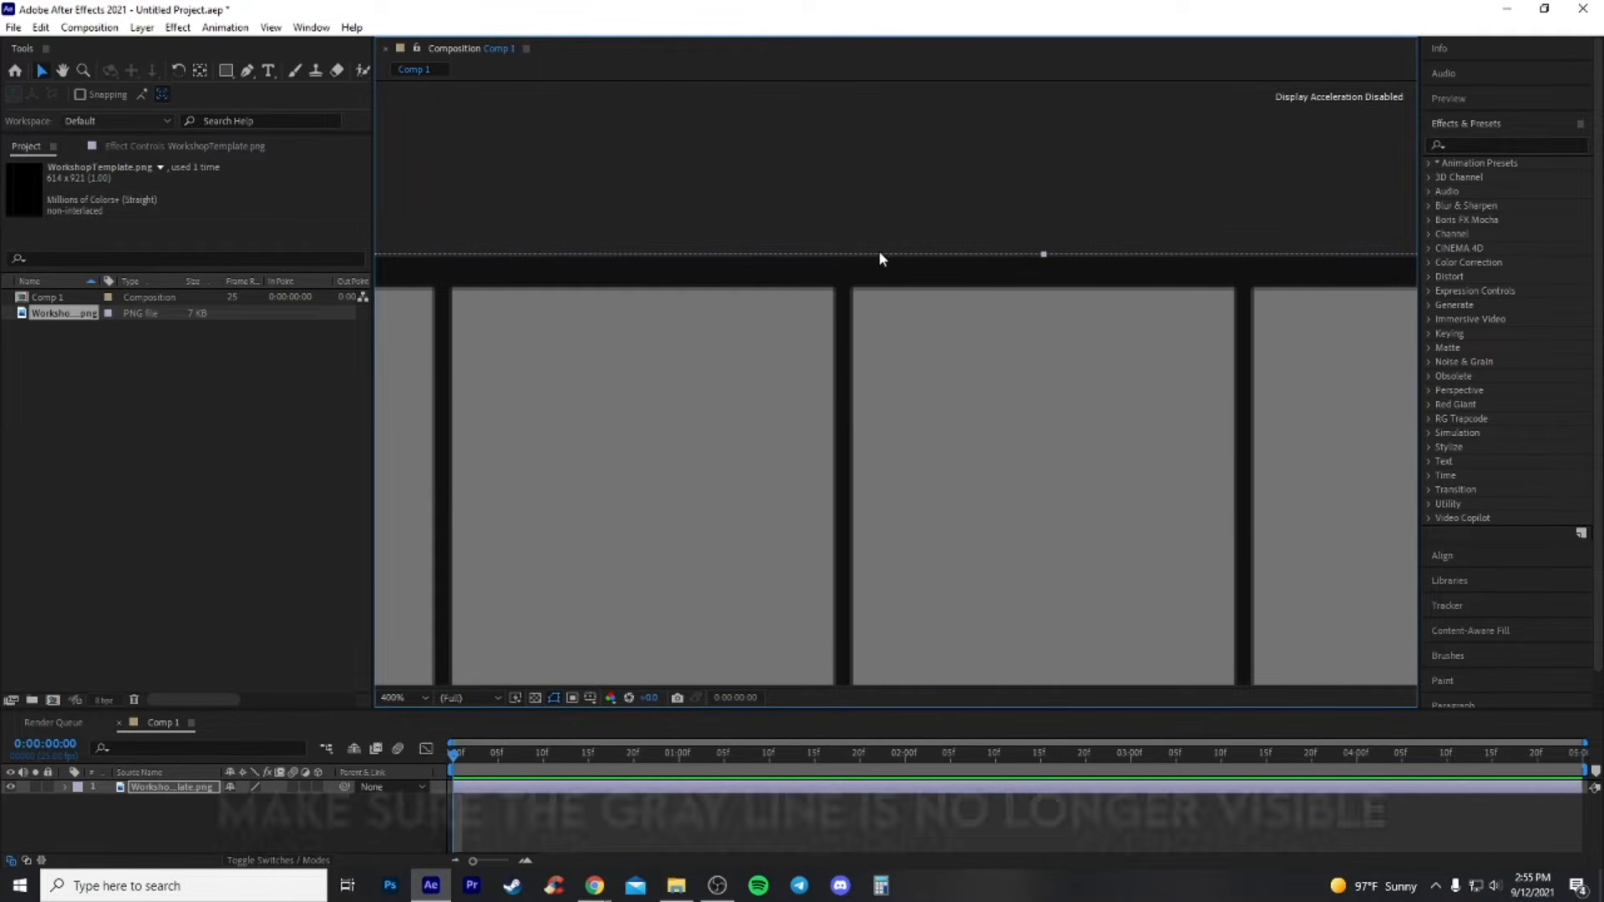
drag(1041, 254, 1037, 259)
scroll(1024, 266, down, 3)
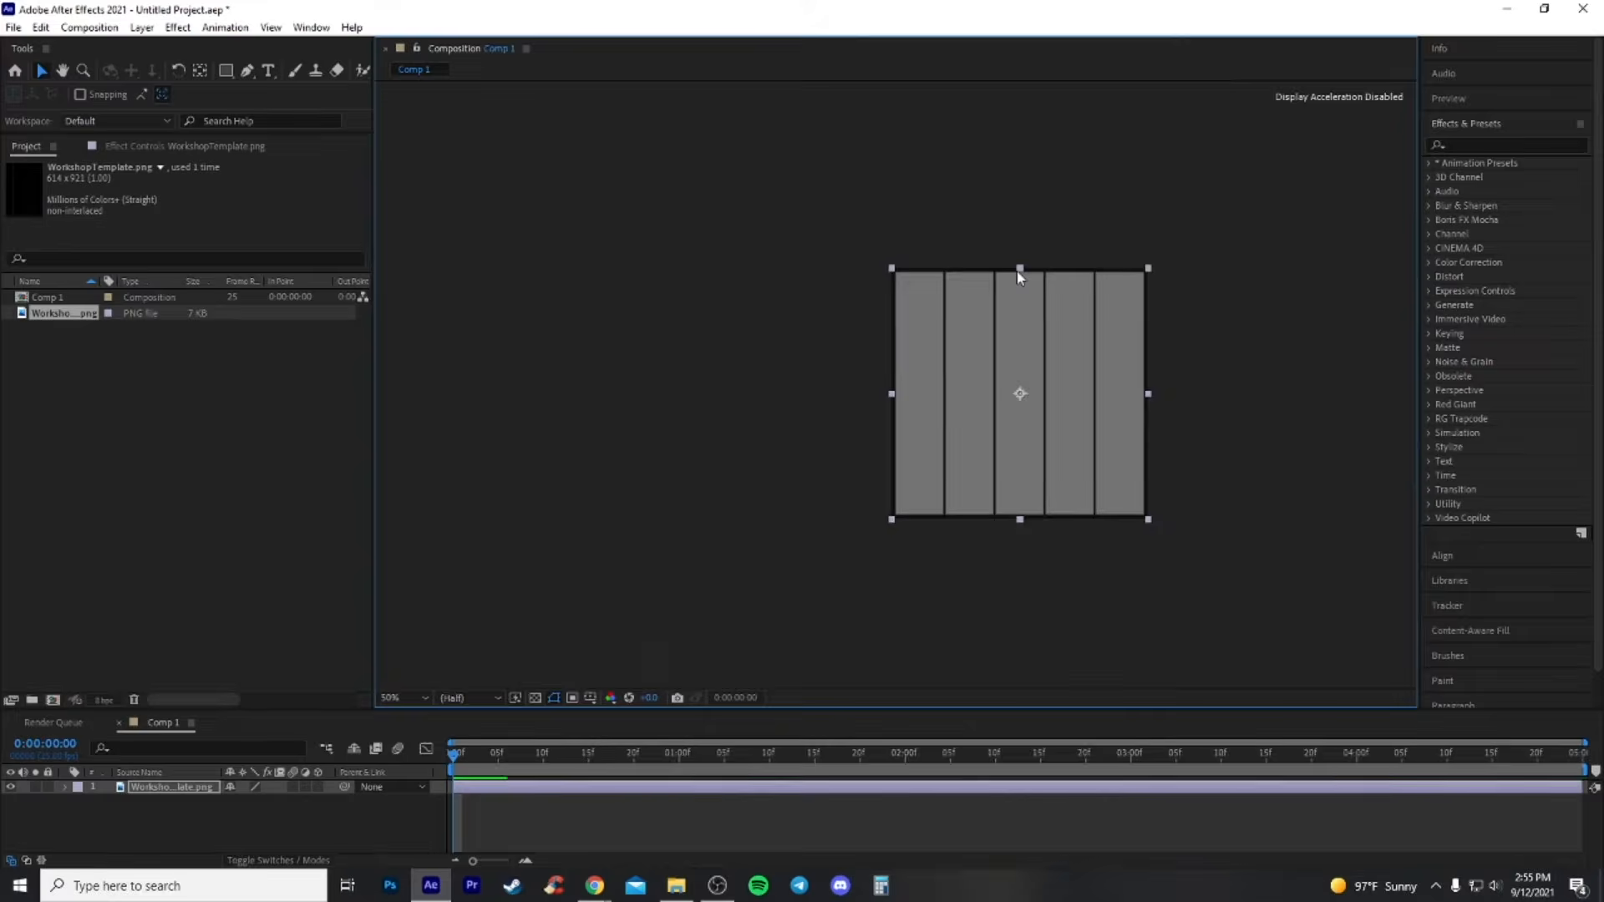
scroll(1018, 280, up, 1)
drag(1171, 344, 946, 356)
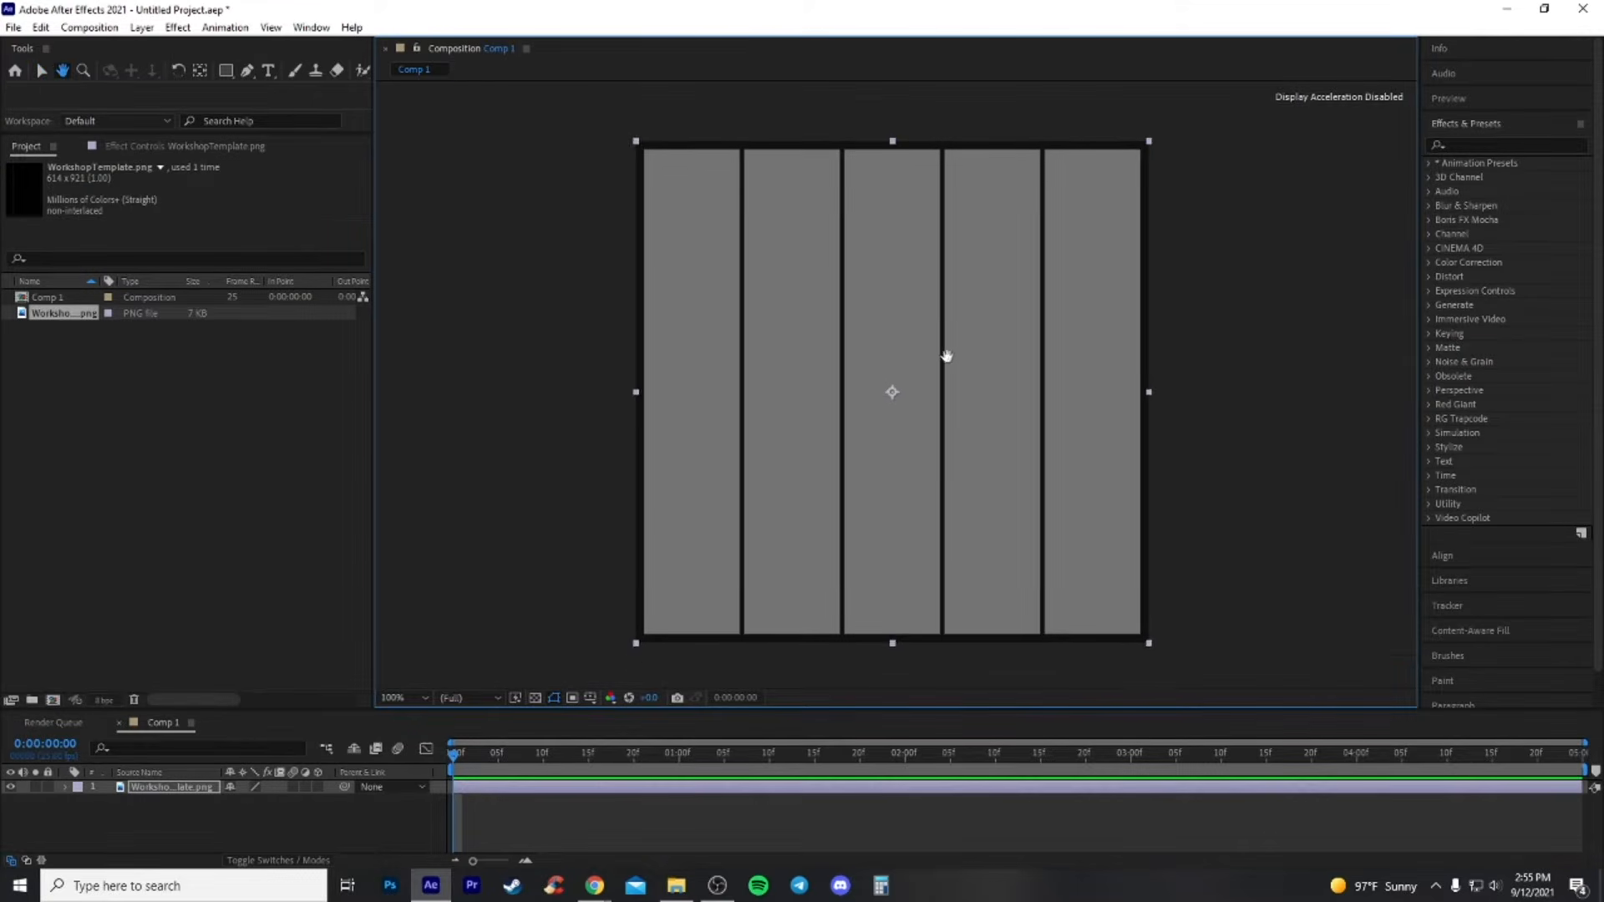
- Import Background.jpg and Character.psd from the Workshop Showcase folder into the project
click(695, 656)
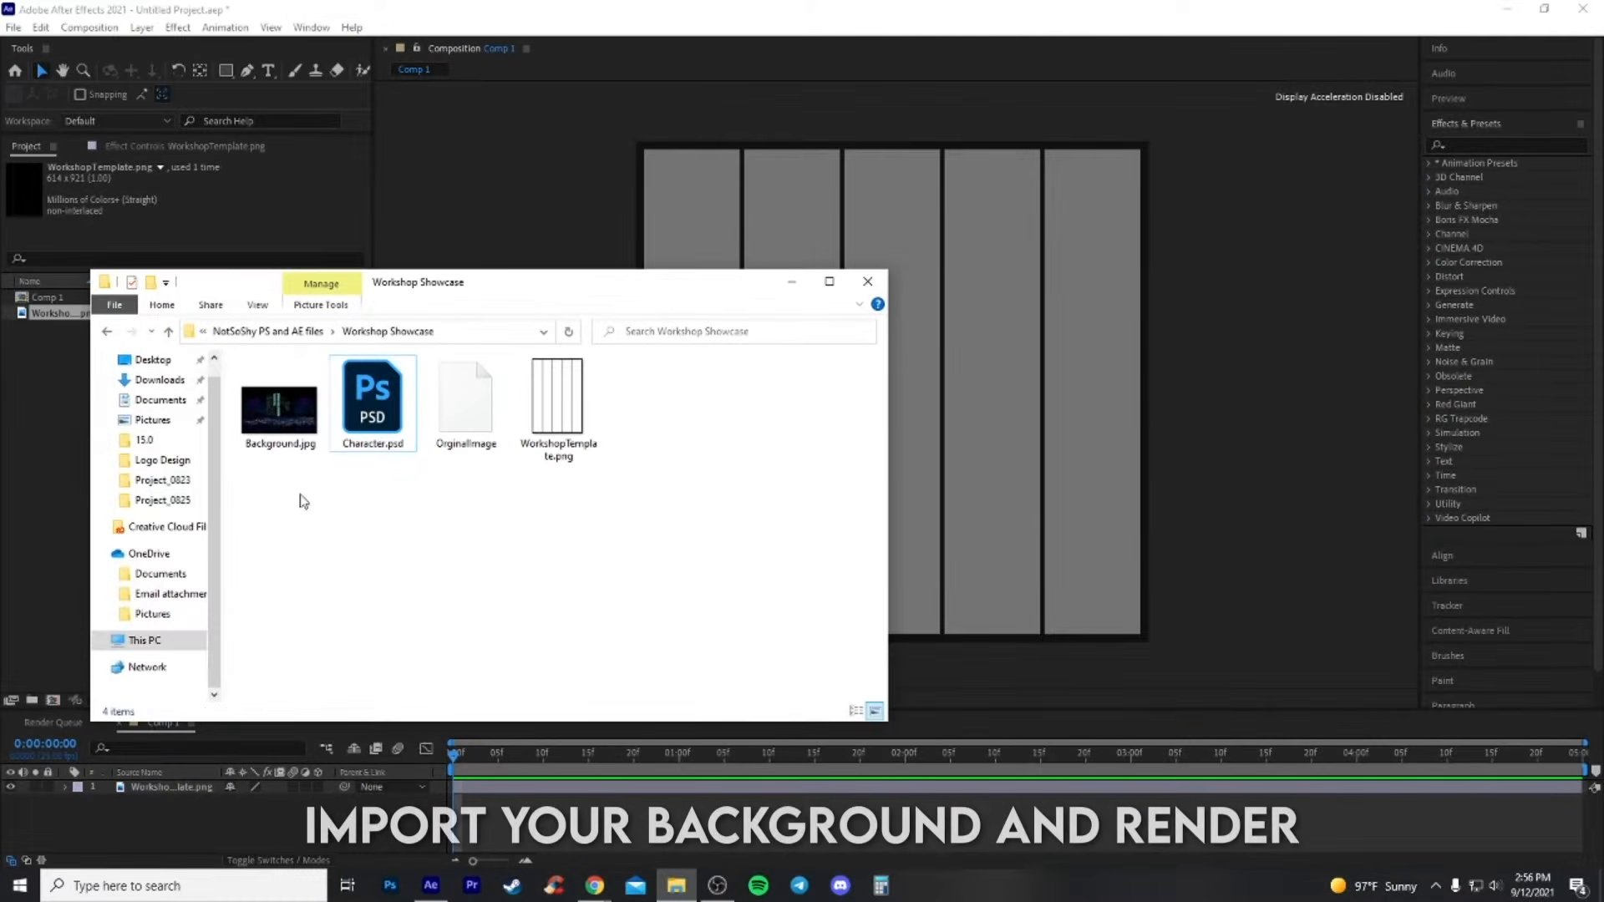
drag(273, 483, 394, 405)
drag(488, 299, 933, 273)
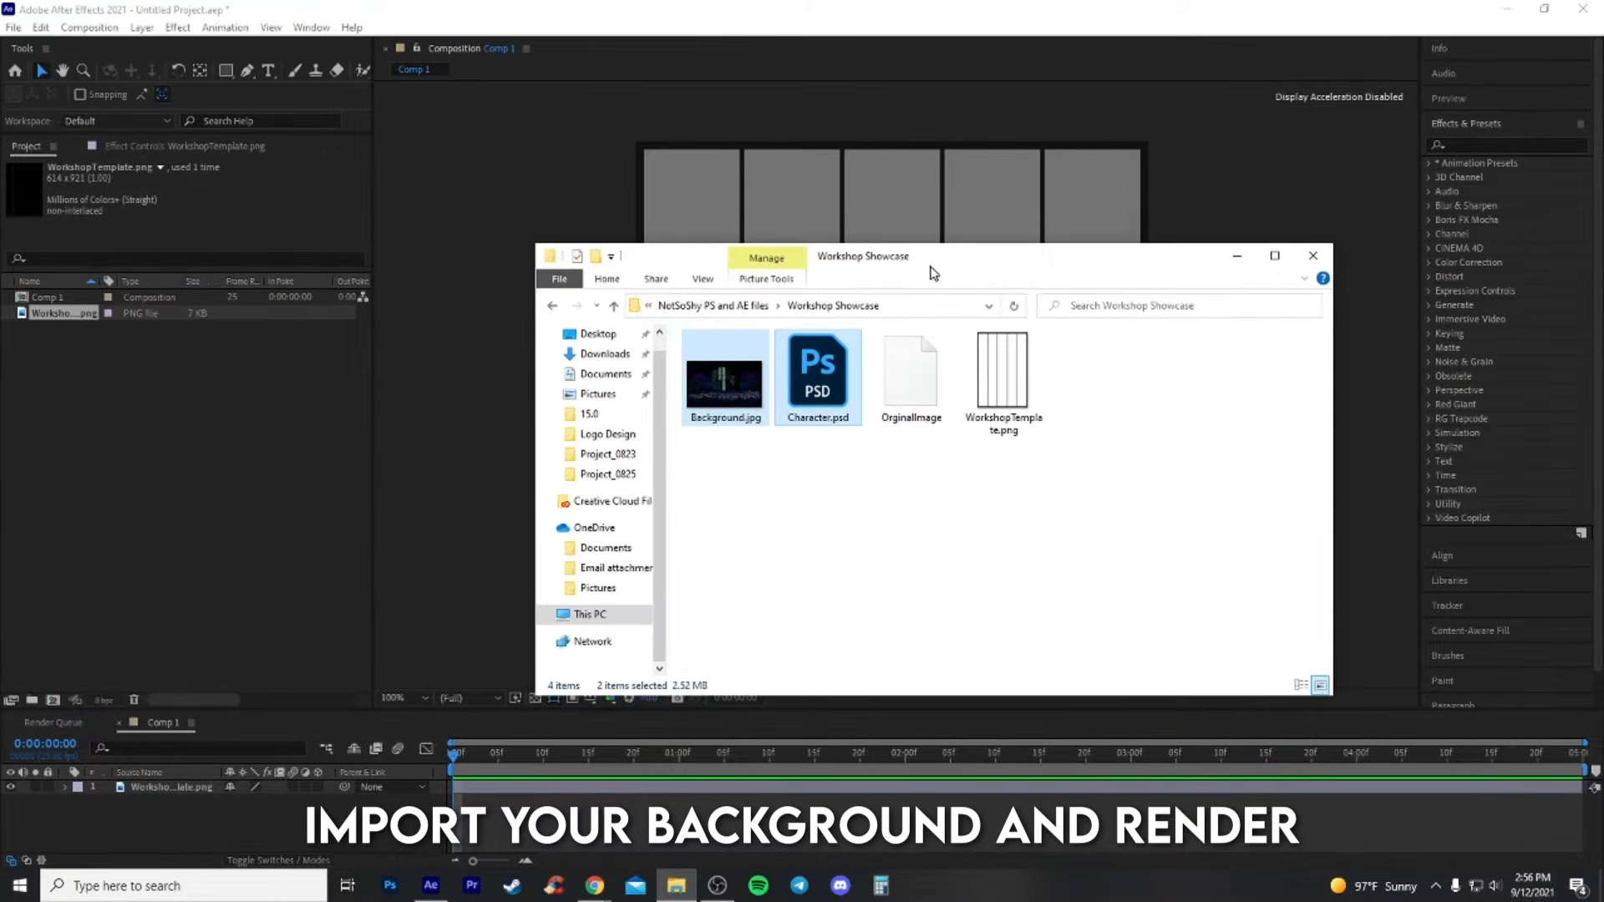
drag(823, 383, 159, 404)
- Place Background.jpg in the composition beneath the workshop template layer
click(58, 298)
drag(59, 297, 893, 452)
scroll(1181, 344, down, 1)
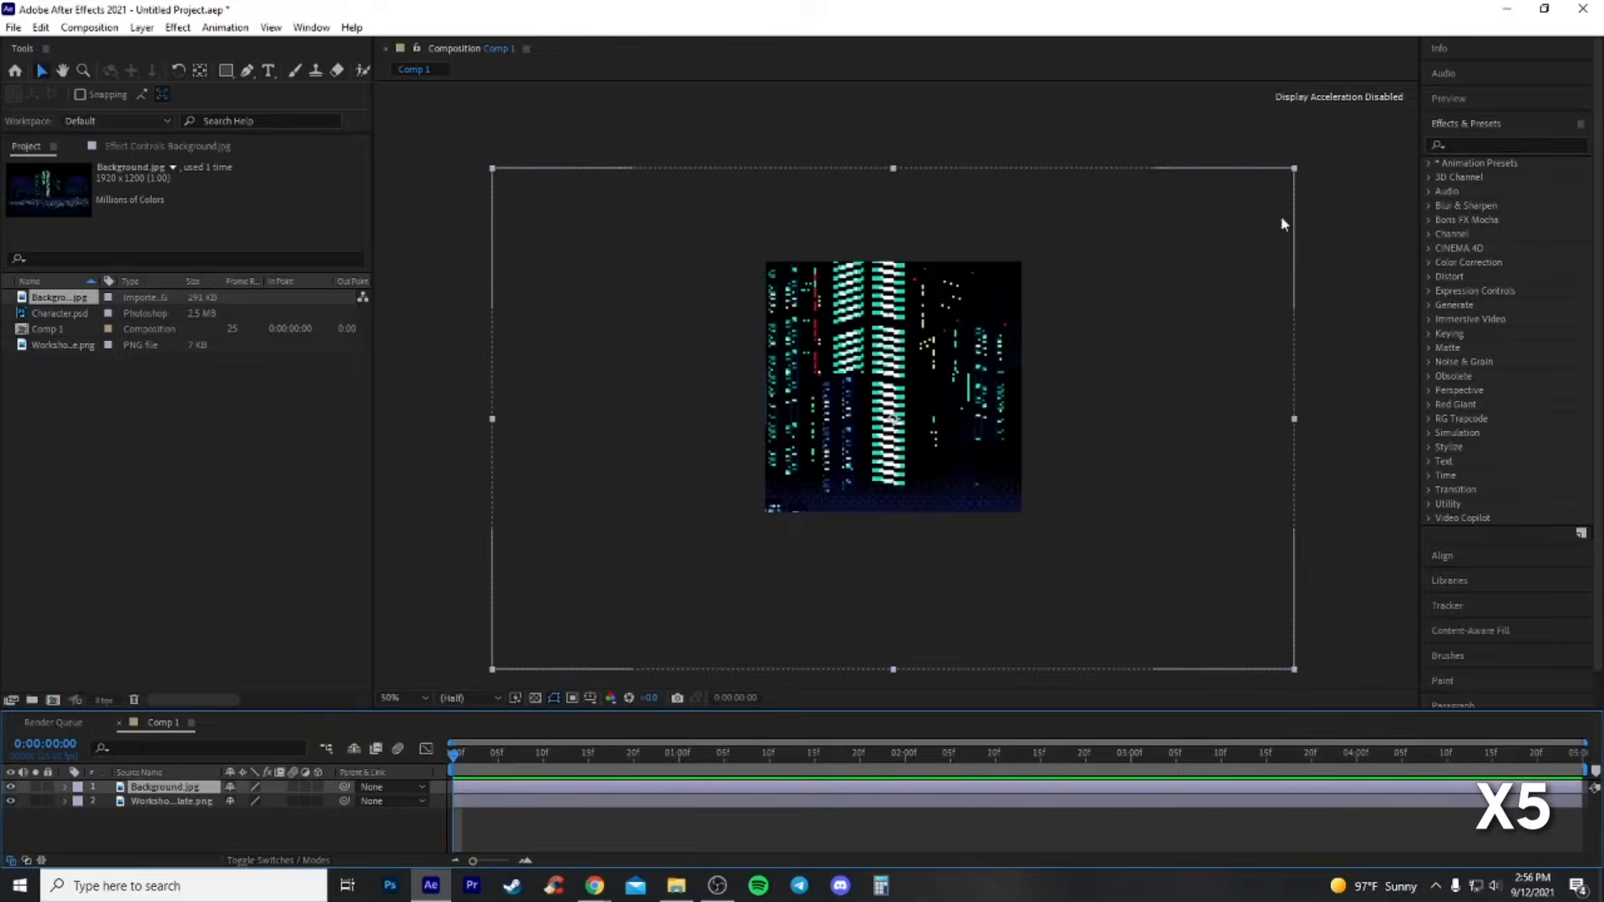
drag(161, 813, 161, 815)
- Shrink the background image and reposition it behind the five template panels
drag(1294, 168, 1084, 287)
drag(1056, 353, 1074, 303)
drag(1008, 400, 1067, 401)
- Place Character.psd in the composition above the background, keeping the workshop template as the topmost layer
click(163, 823)
drag(67, 316, 900, 347)
drag(901, 350, 918, 394)
drag(151, 801, 151, 783)
click(149, 802)
click(940, 396)
- Scale the character render down to fit the composition
click(175, 836)
click(197, 801)
drag(1129, 251, 1055, 286)
key(ctrl+z)
click(422, 698)
click(426, 415)
drag(1368, 111, 1157, 242)
- Pre-compose the character layer as "Character"
right_click(179, 800)
click(251, 791)
key(Return)
- In the Character composition, duplicate the Character.psd layer and pre-compose two of the copies as "Eyes"
click(163, 787)
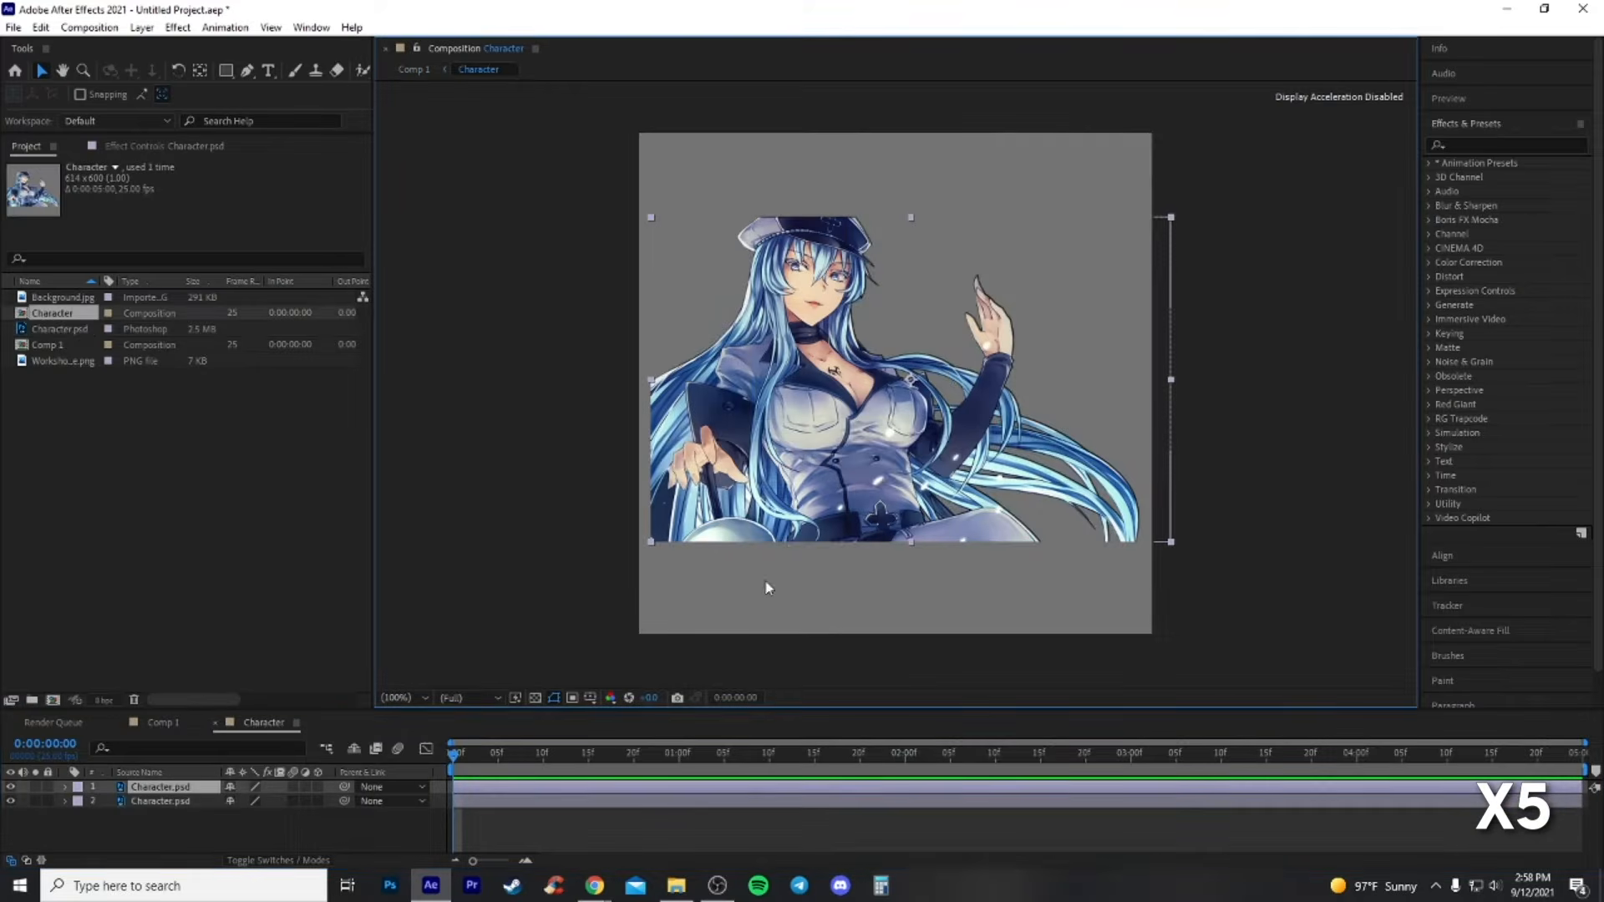
key(ctrl+d)
shift+click(179, 801)
right_click(179, 801)
click(295, 709)
text(Eyes)
key(Return)
- In the Eyes composition, paint over the character's left-hand eye on the top Character.psd layer with sampled skin colours
click(161, 787)
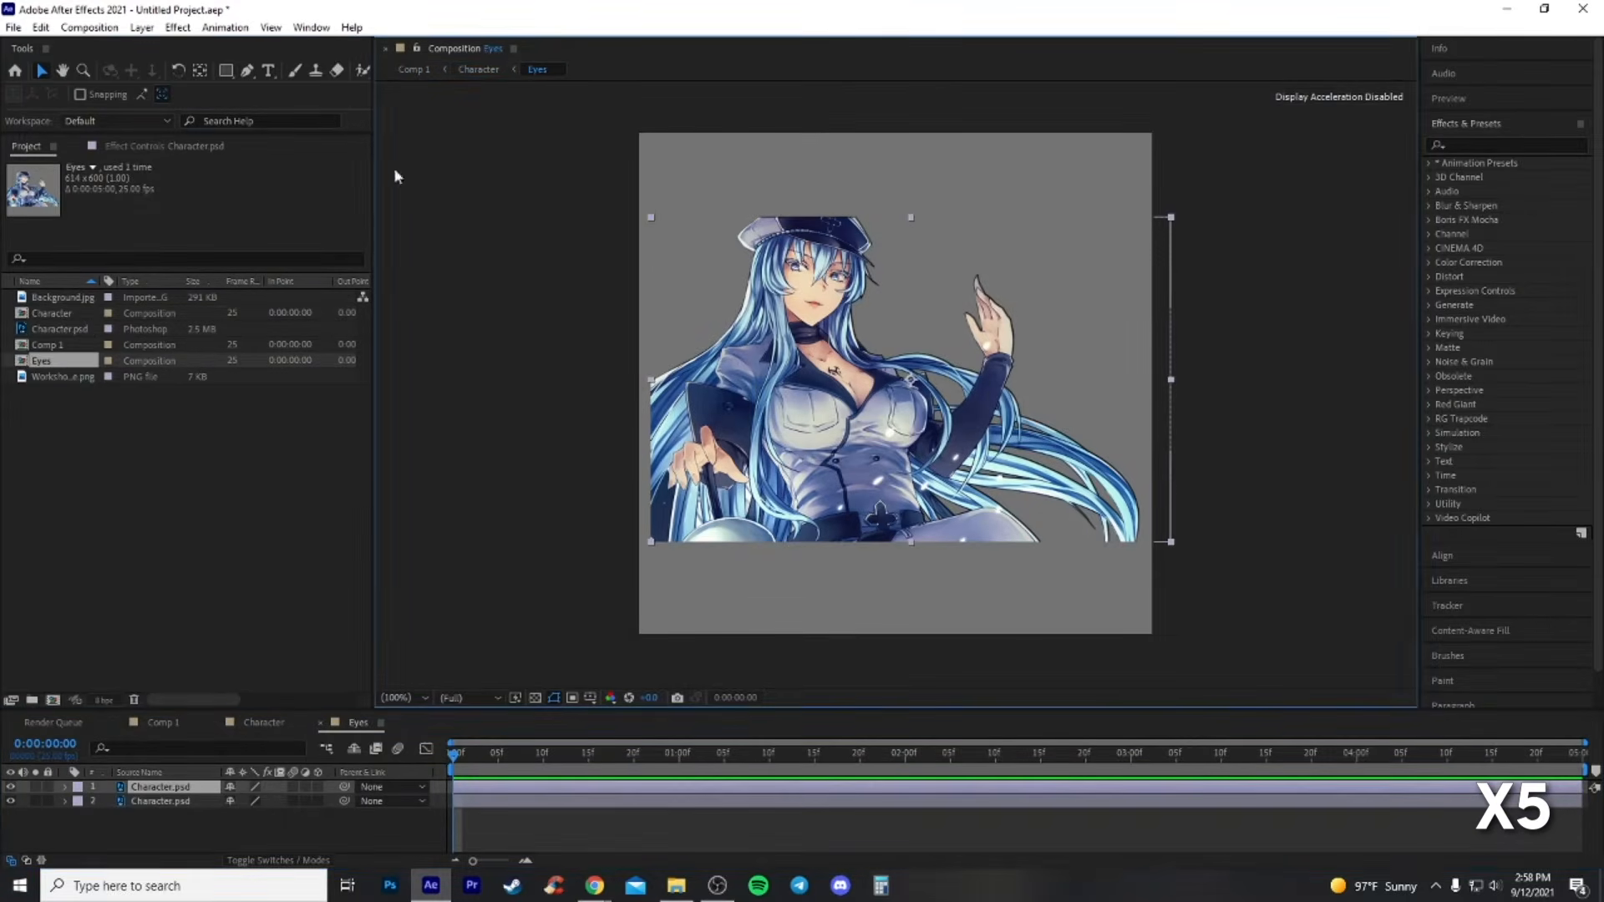
click(247, 71)
drag(677, 197, 748, 297)
scroll(777, 305, up, 3)
drag(751, 397, 584, 464)
double_click(162, 787)
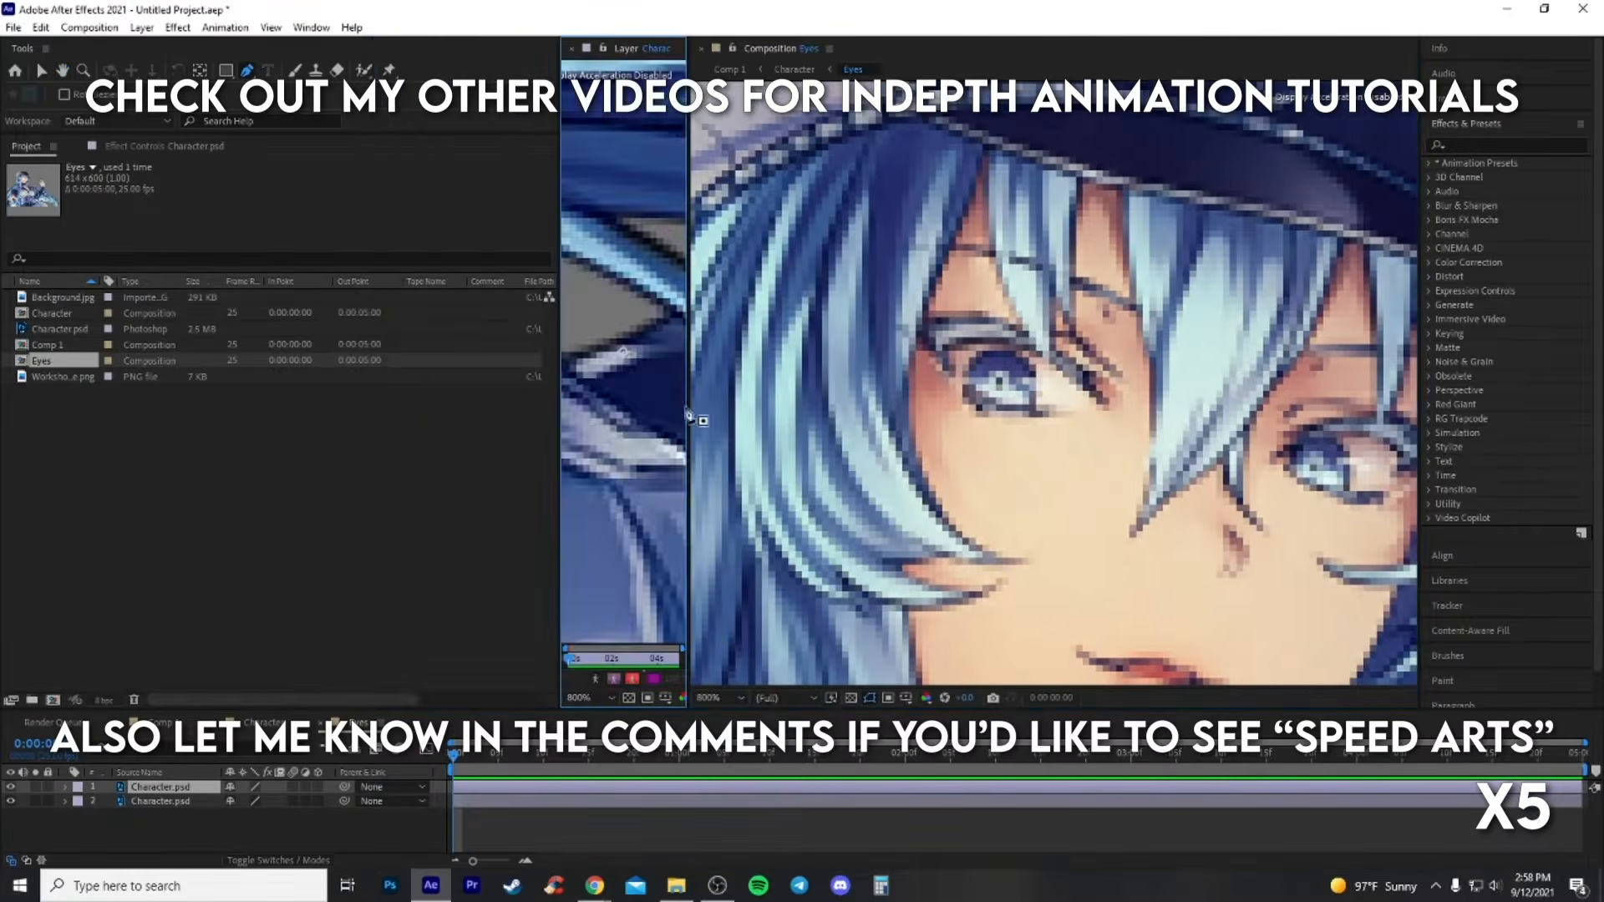
click(295, 71)
mouse_move(826, 332)
mouse_down()
mouse_move(764, 332)
mouse_move(795, 337)
mouse_move(781, 364)
mouse_move(864, 333)
mouse_move(794, 362)
mouse_move(745, 282)
mouse_move(761, 259)
mouse_move(709, 311)
mouse_up()
alt+click(717, 331)
alt+click(715, 324)
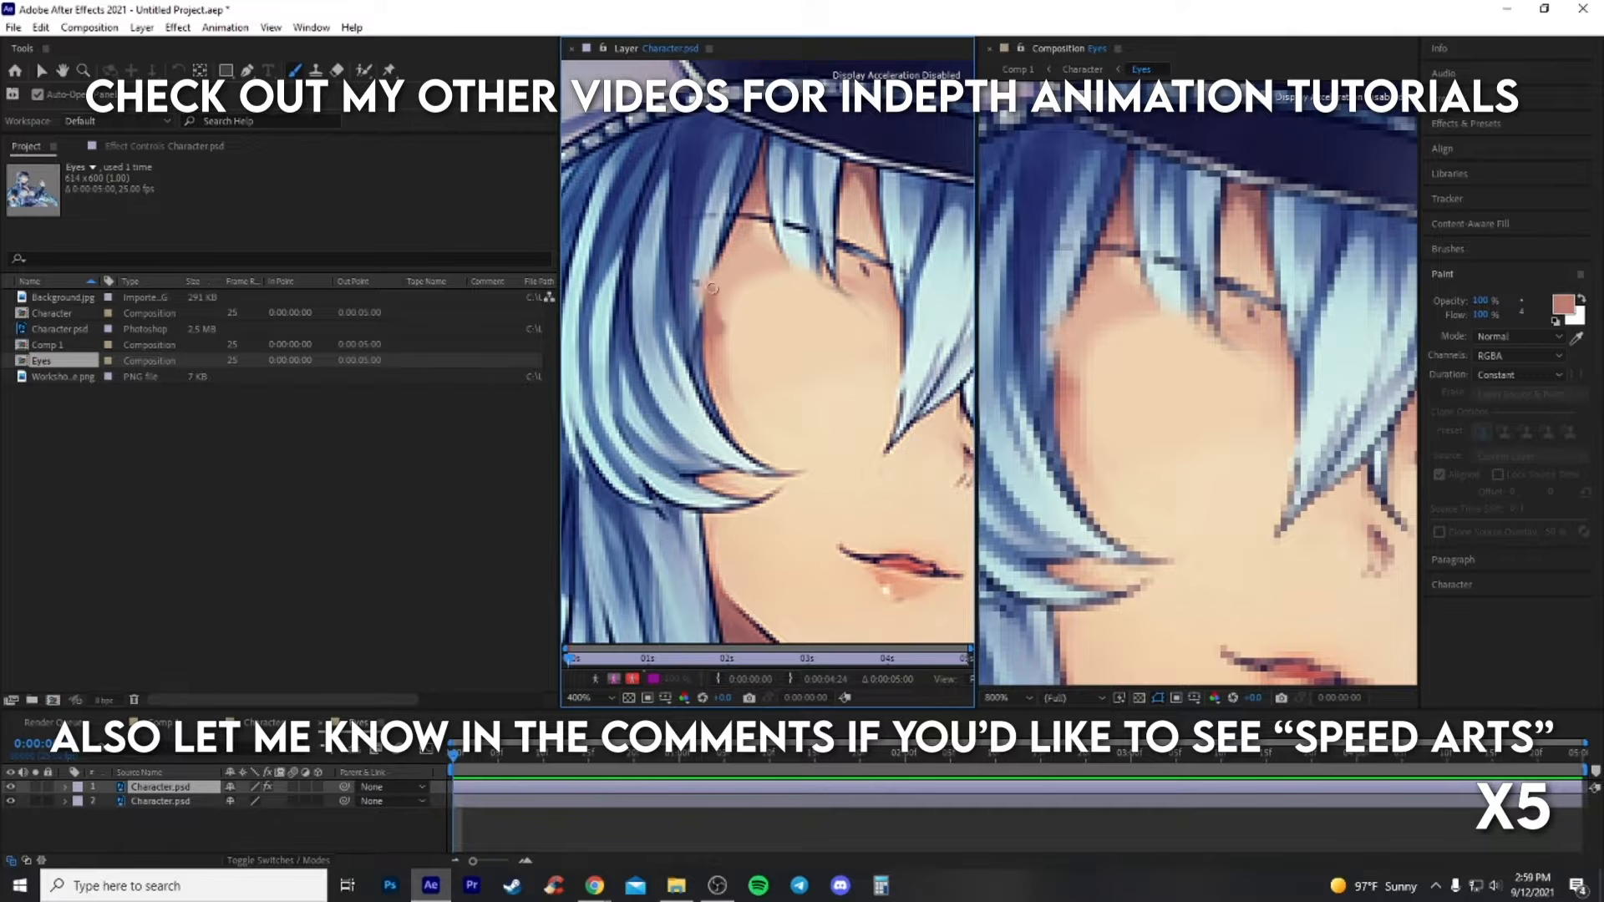
mouse_move(722, 284)
mouse_down()
mouse_move(628, 256)
mouse_move(785, 277)
mouse_up()
- Mask the painted eye area with the Pen tool and rename that layer "left lid"
click(247, 71)
click(642, 277)
click(793, 344)
mouse_move(657, 362)
mouse_down()
mouse_move(705, 377)
mouse_move(705, 355)
mouse_move(656, 343)
mouse_up()
right_click(157, 789)
click(235, 759)
text(left lid)
key(Tab)
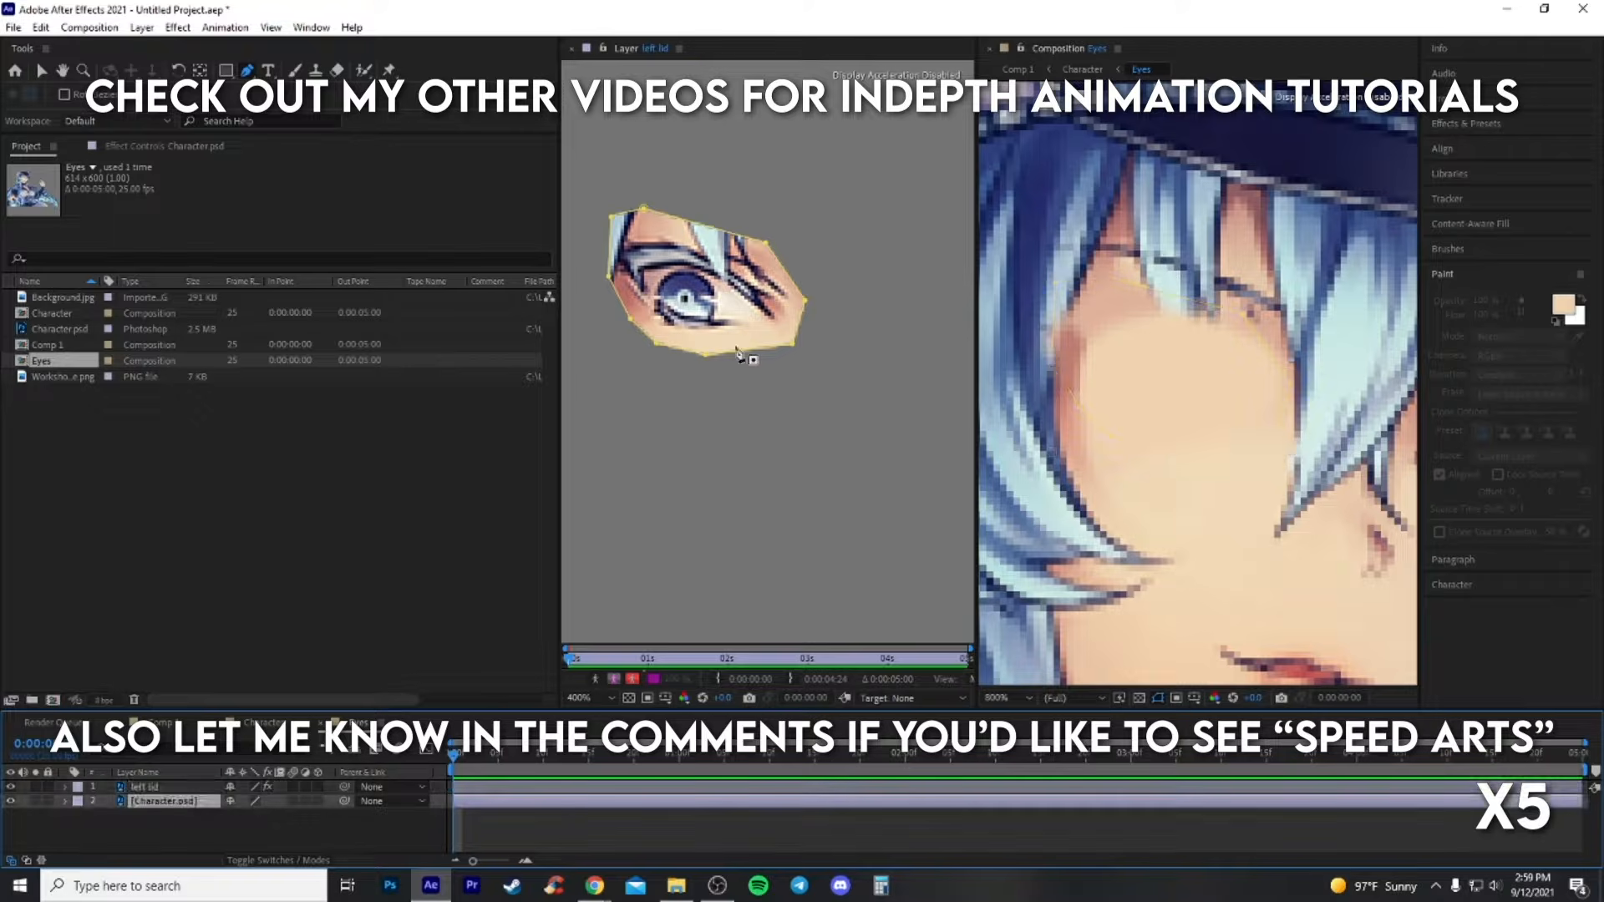
- Duplicate the remaining Character.psd layer and open the copy for Brush painting, undoing a trial stroke
click(571, 49)
key(ctrl+d)
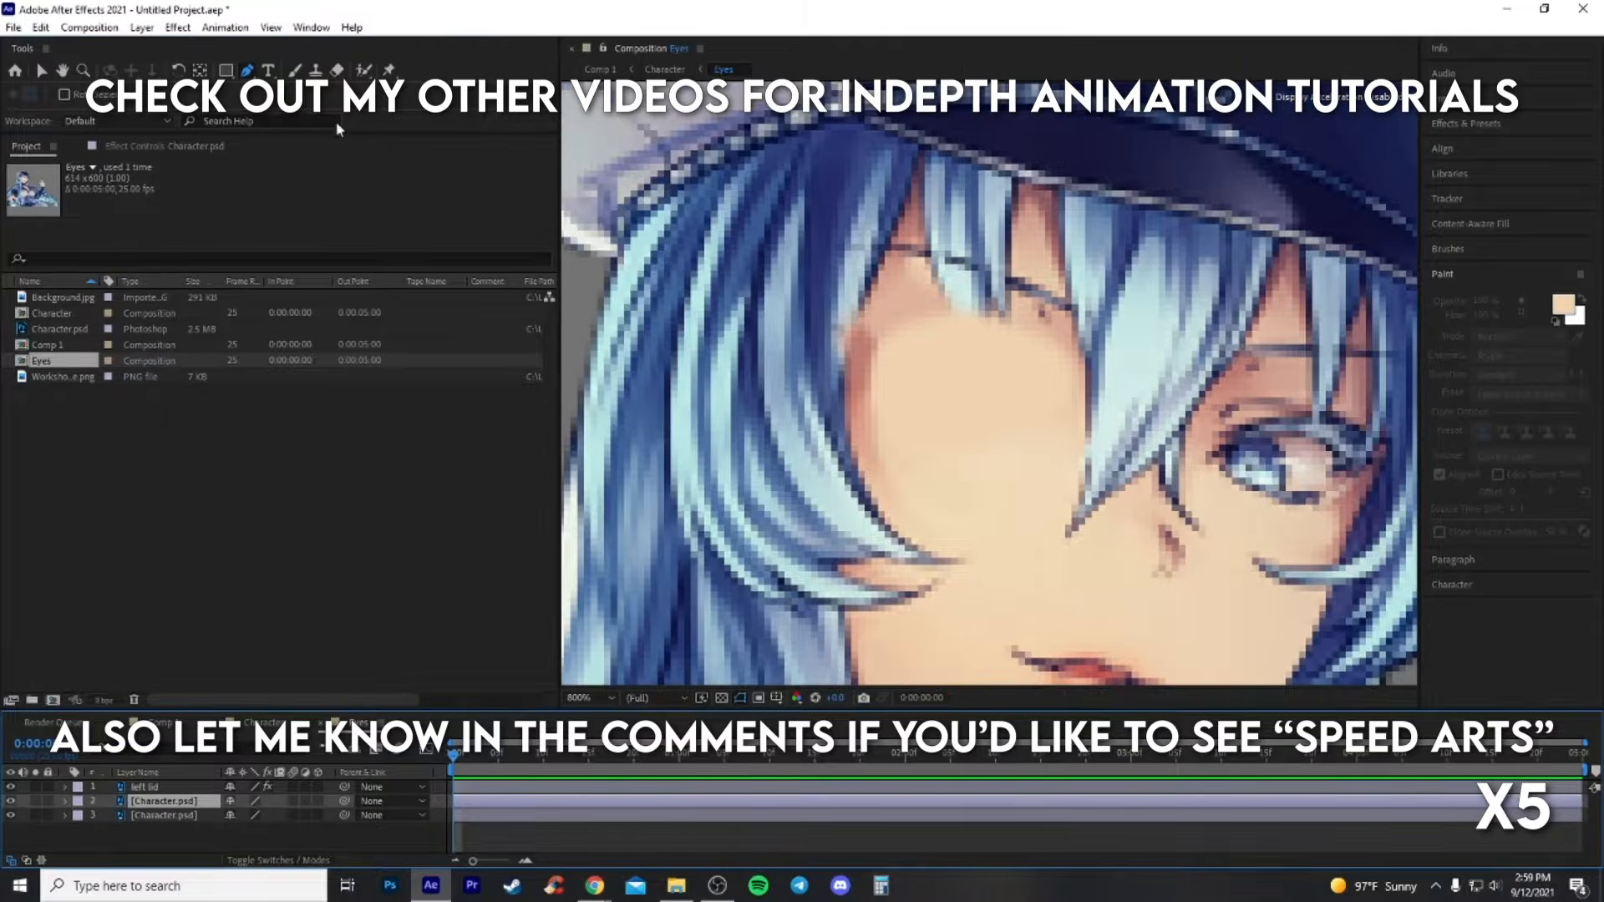
click(294, 70)
double_click(815, 457)
drag(748, 457, 1034, 458)
scroll(752, 348, down, 1)
scroll(752, 348, up, 1)
drag(860, 367, 949, 374)
key(ctrl+z)
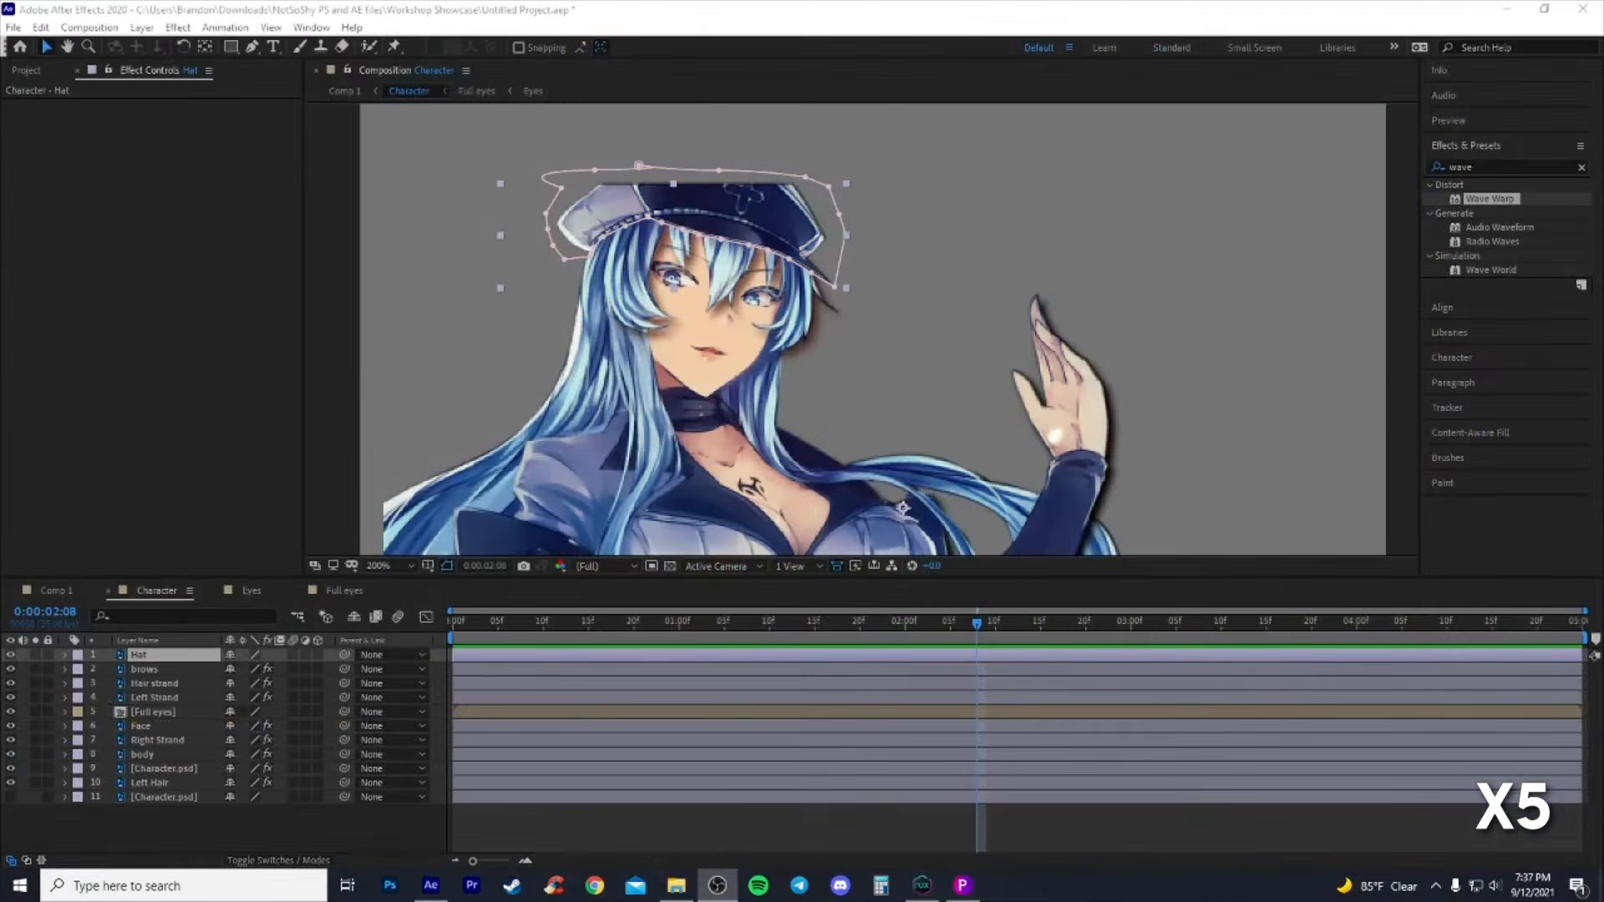
- In the Character composition, select the Character.psd layer directly above Left Hair and open its name for editing
click(173, 711)
drag(172, 710, 167, 770)
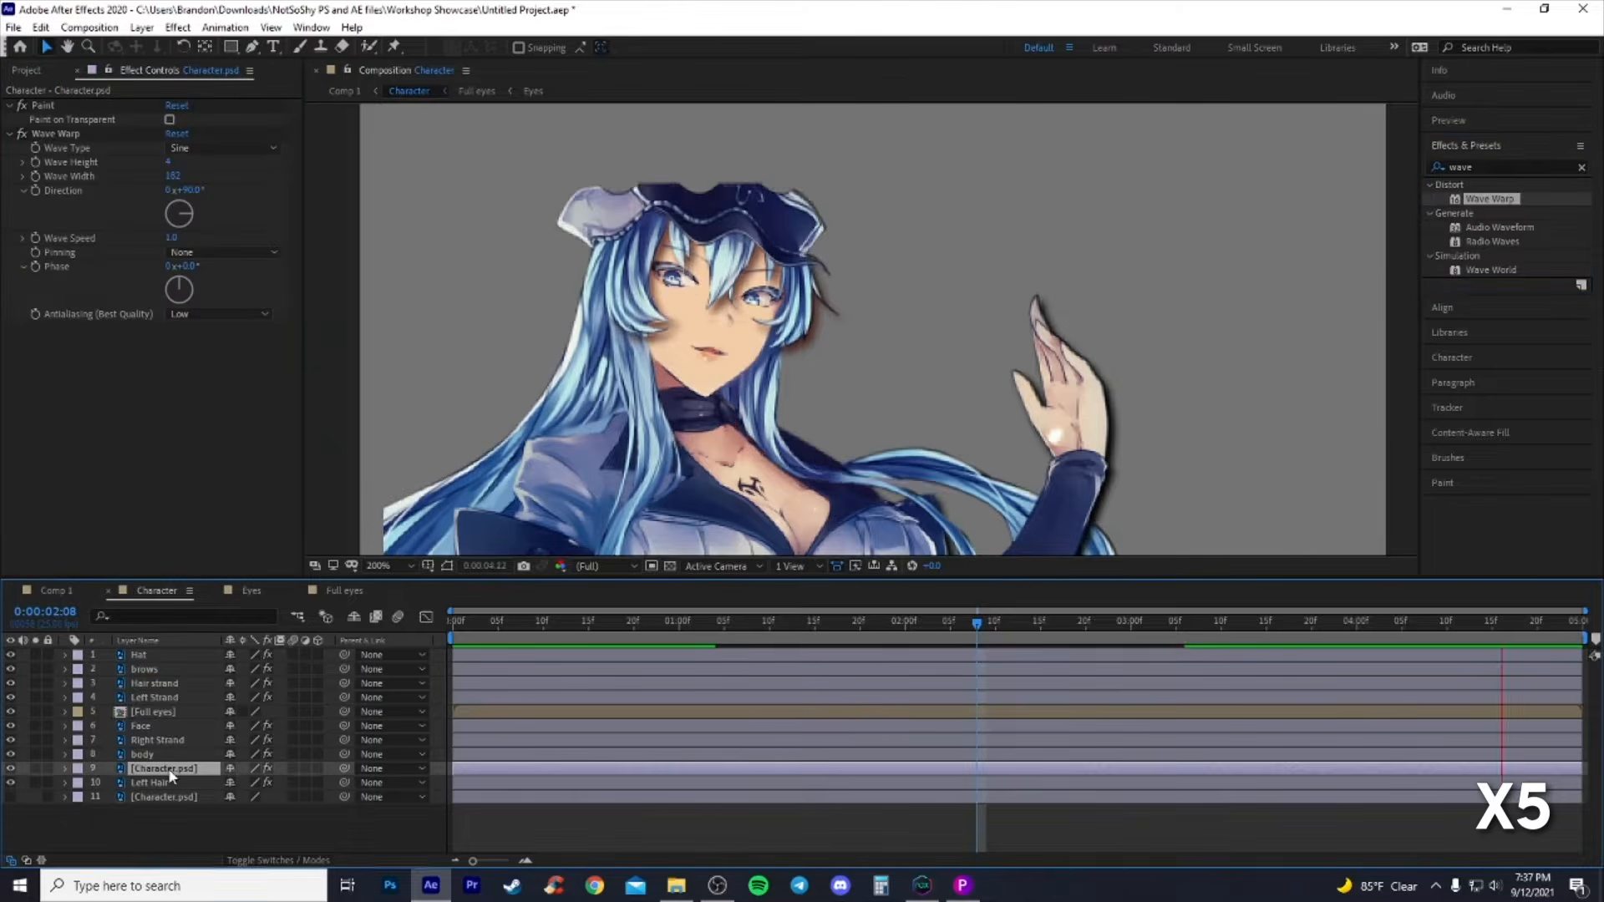
right_click(178, 767)
click(225, 743)
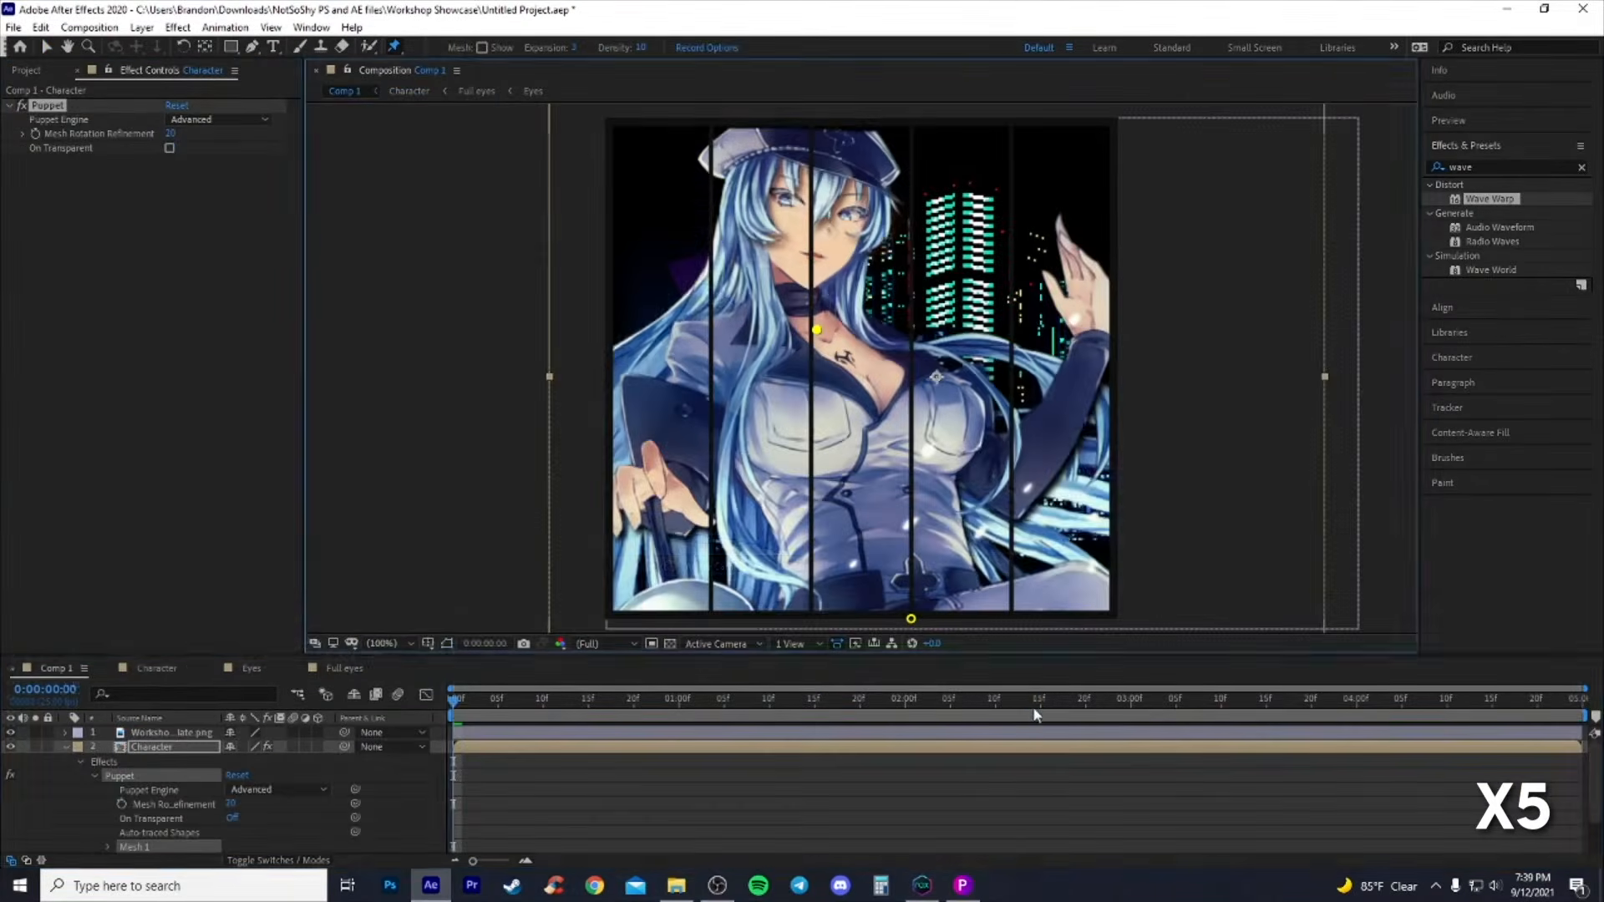
- Keyframe the chest puppet pin slightly higher at about 0:00:02:15 and add pins at the character's two lower corners
drag(1036, 711, 1022, 716)
drag(816, 329, 818, 322)
click(453, 700)
click(618, 611)
click(1120, 613)
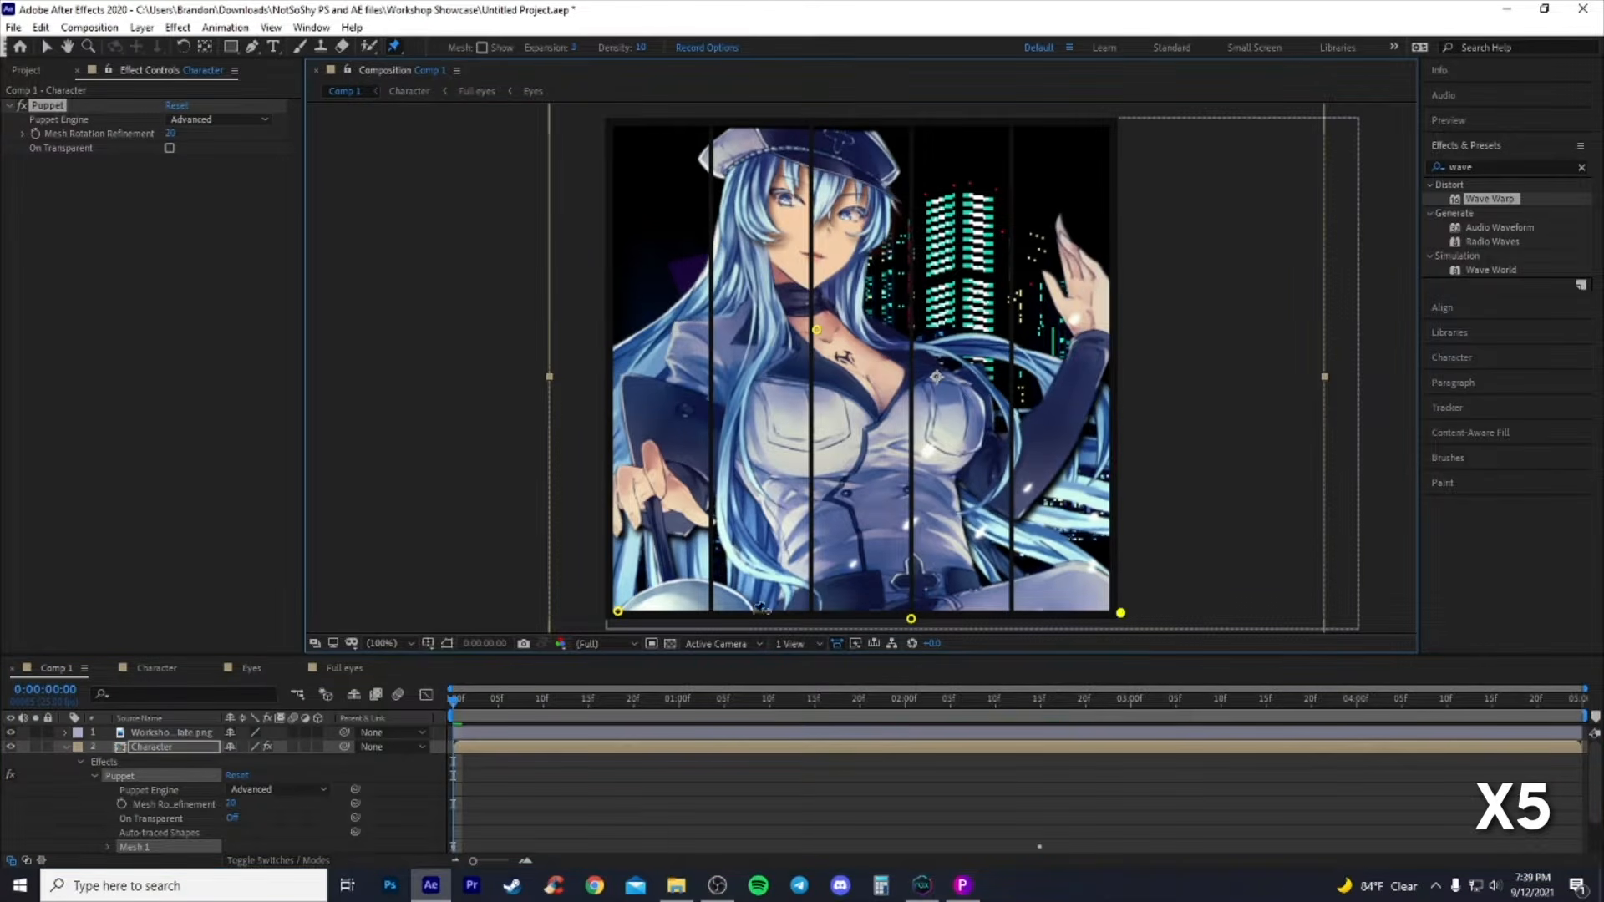
- Copy the puppet pins' starting keyframes to the composition's end and apply Easy Ease to the keyframes
click(197, 749)
key(u)
scroll(679, 777, down, 5)
key(ctrl+c)
click(1576, 699)
key(ctrl+v)
drag(1578, 740, 446, 851)
key(F9)
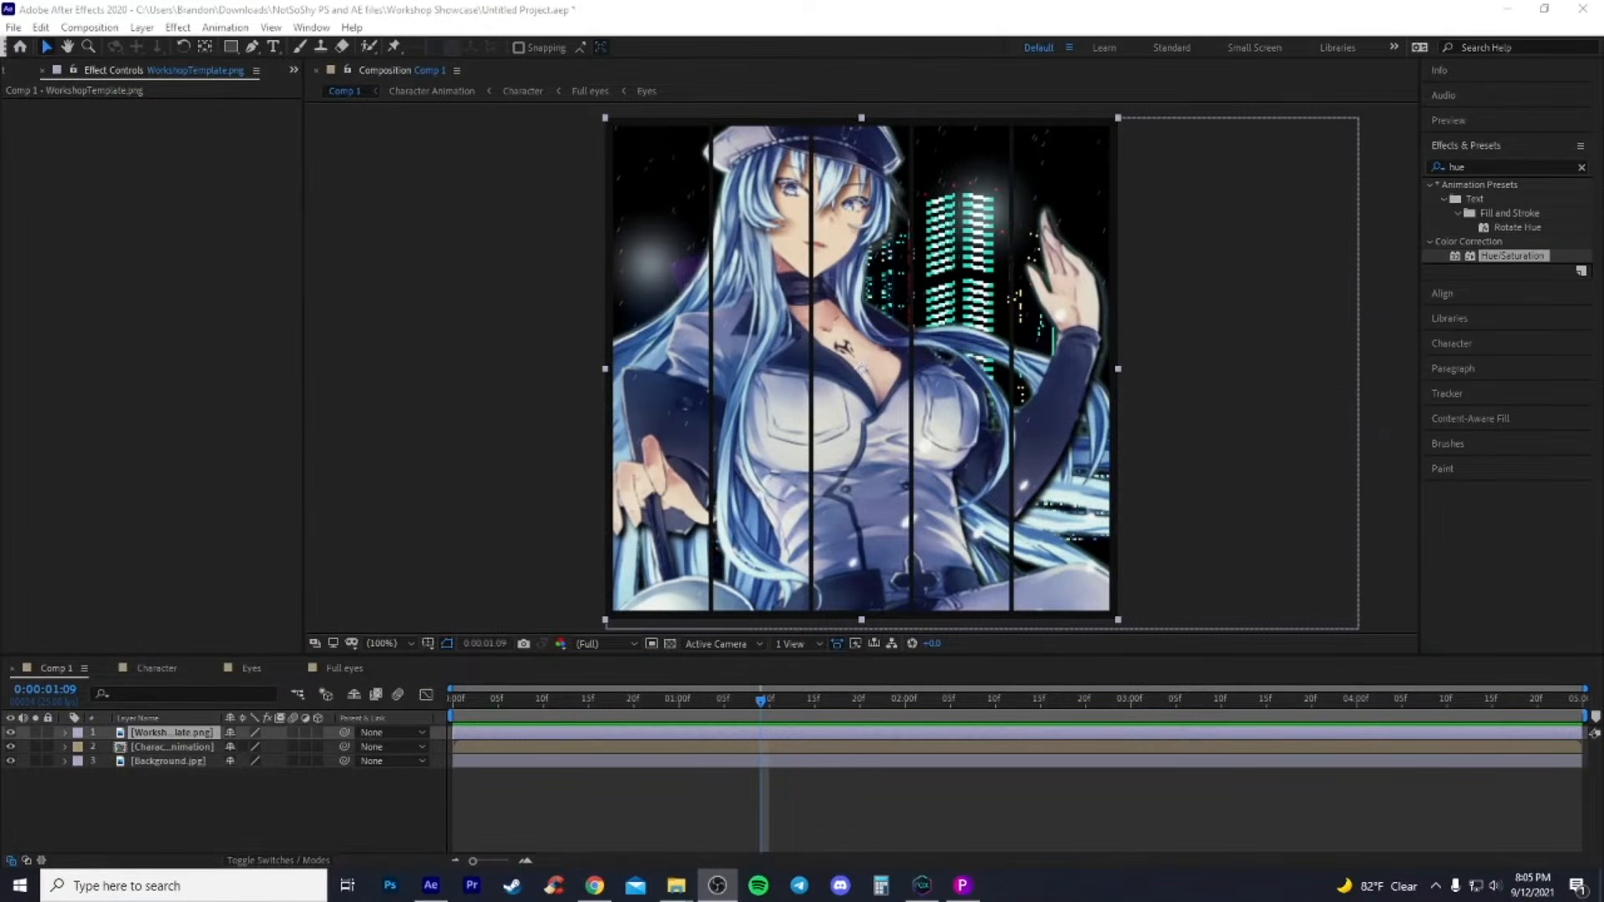
- Play back Comp 1 to review the animated character and background
click(1233, 518)
key(space)
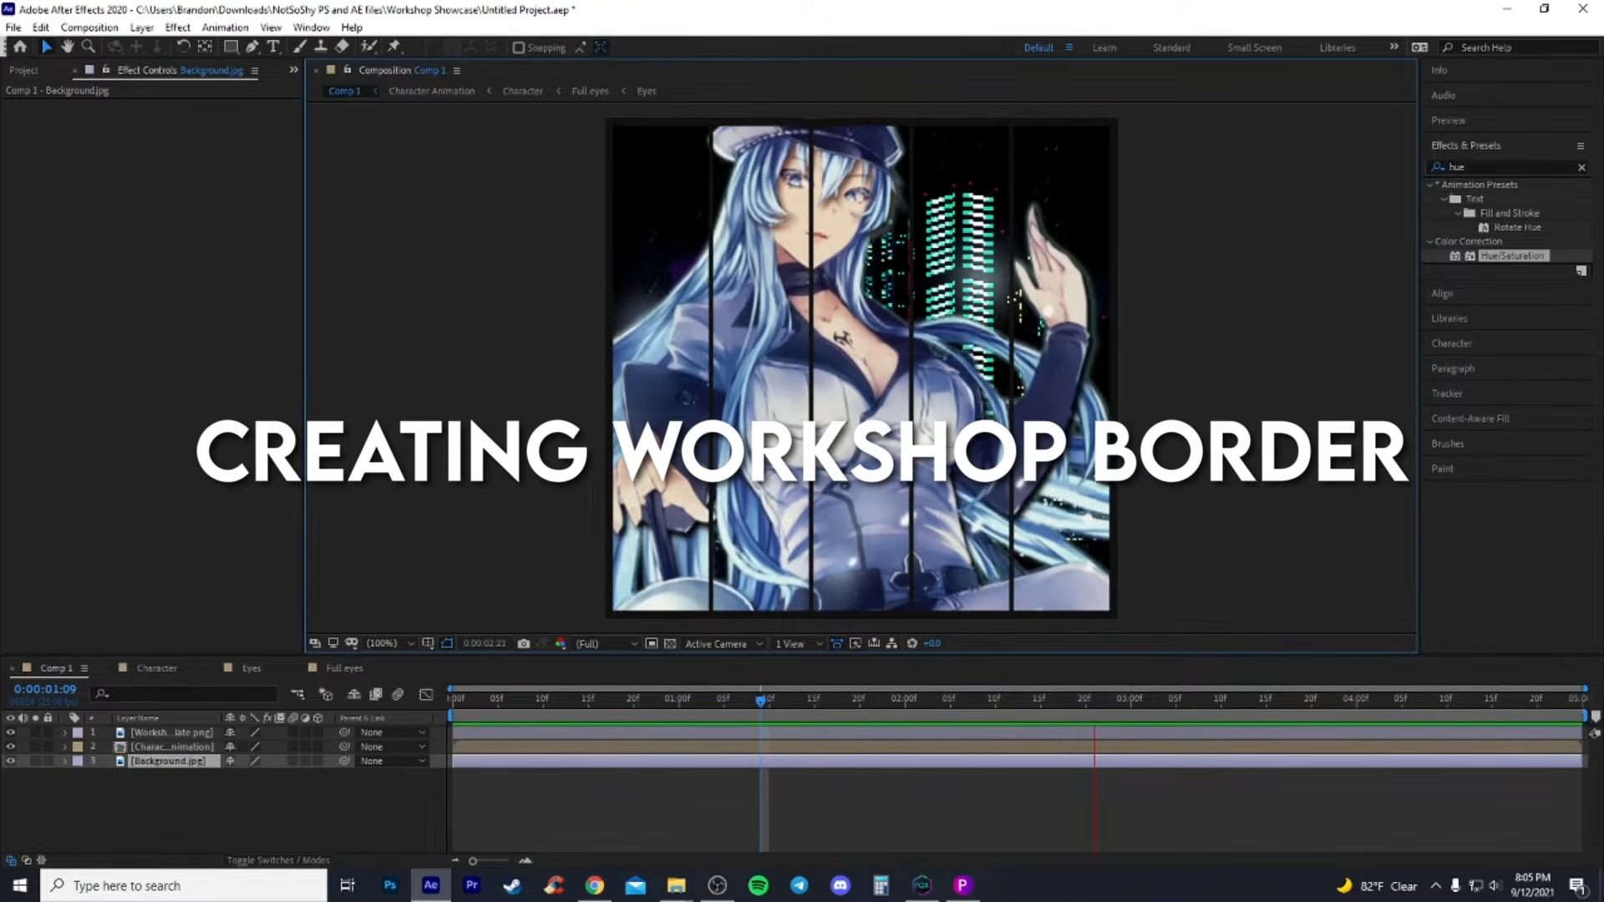
drag(1602, 428, 1601, 375)
drag(1169, 354, 861, 358)
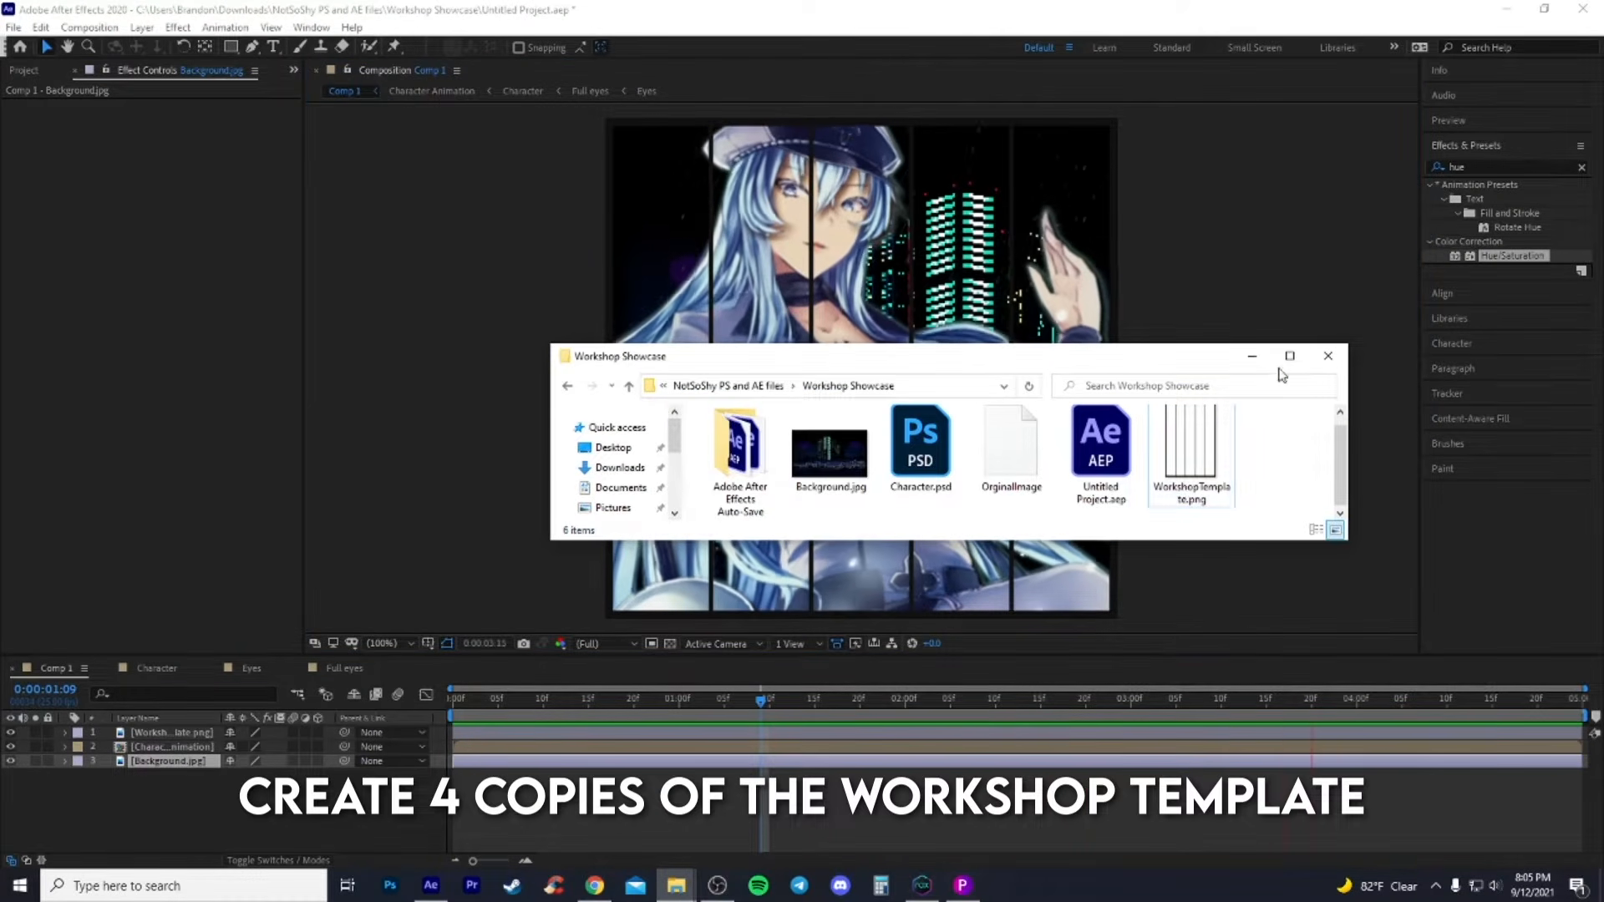
click(1252, 358)
- Duplicate the workshop template layer until the composition holds four copies of it
click(158, 735)
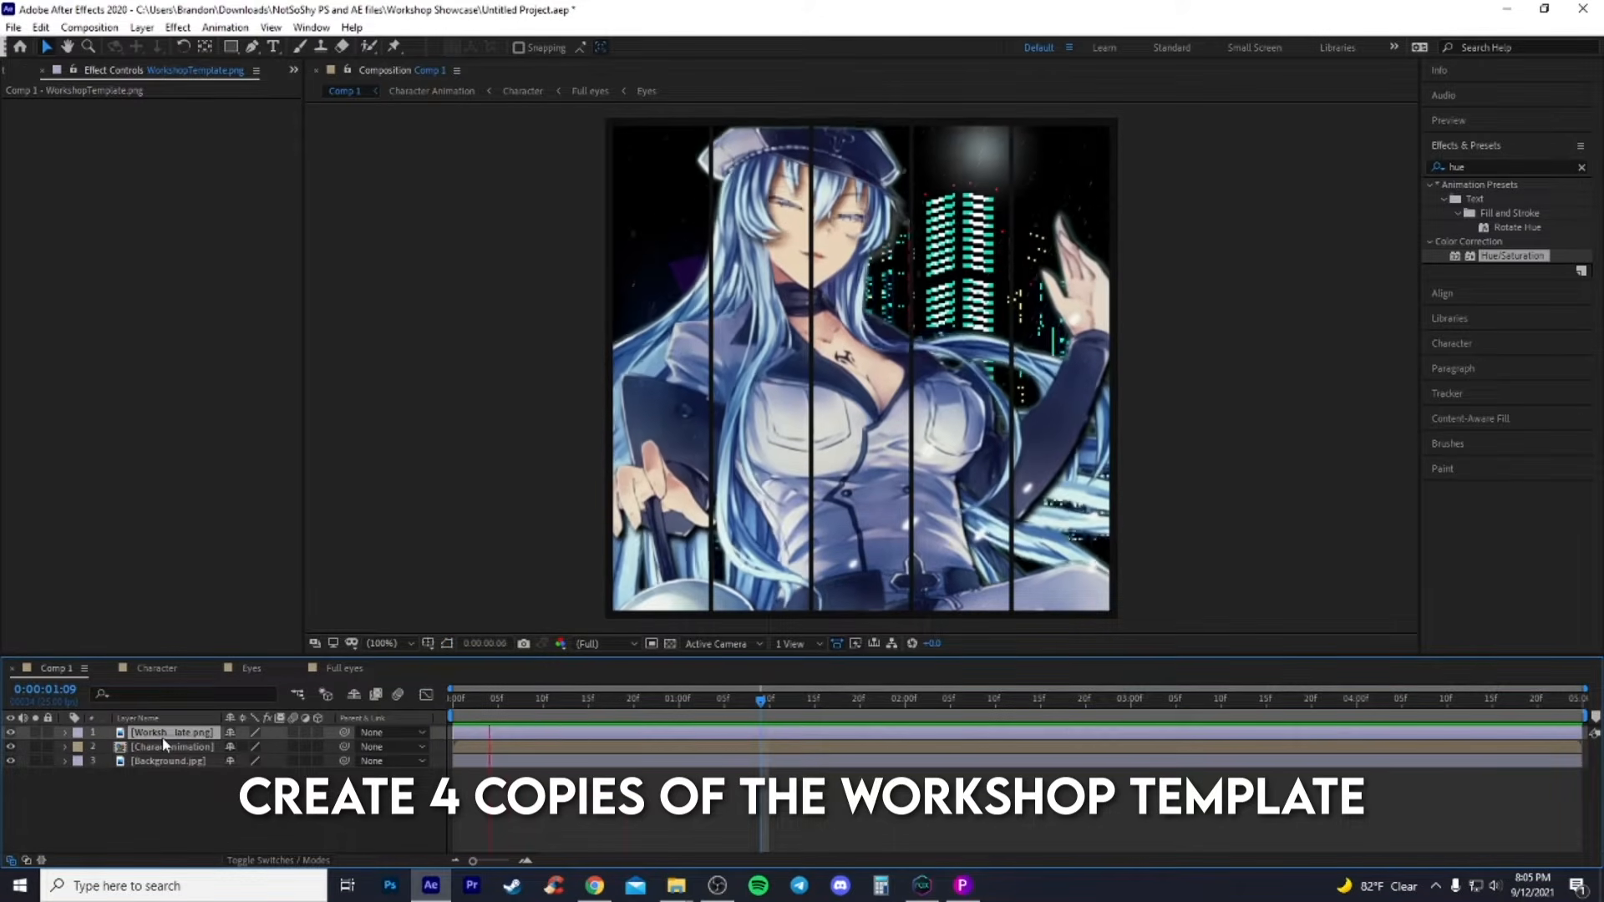
key(ctrl+d)
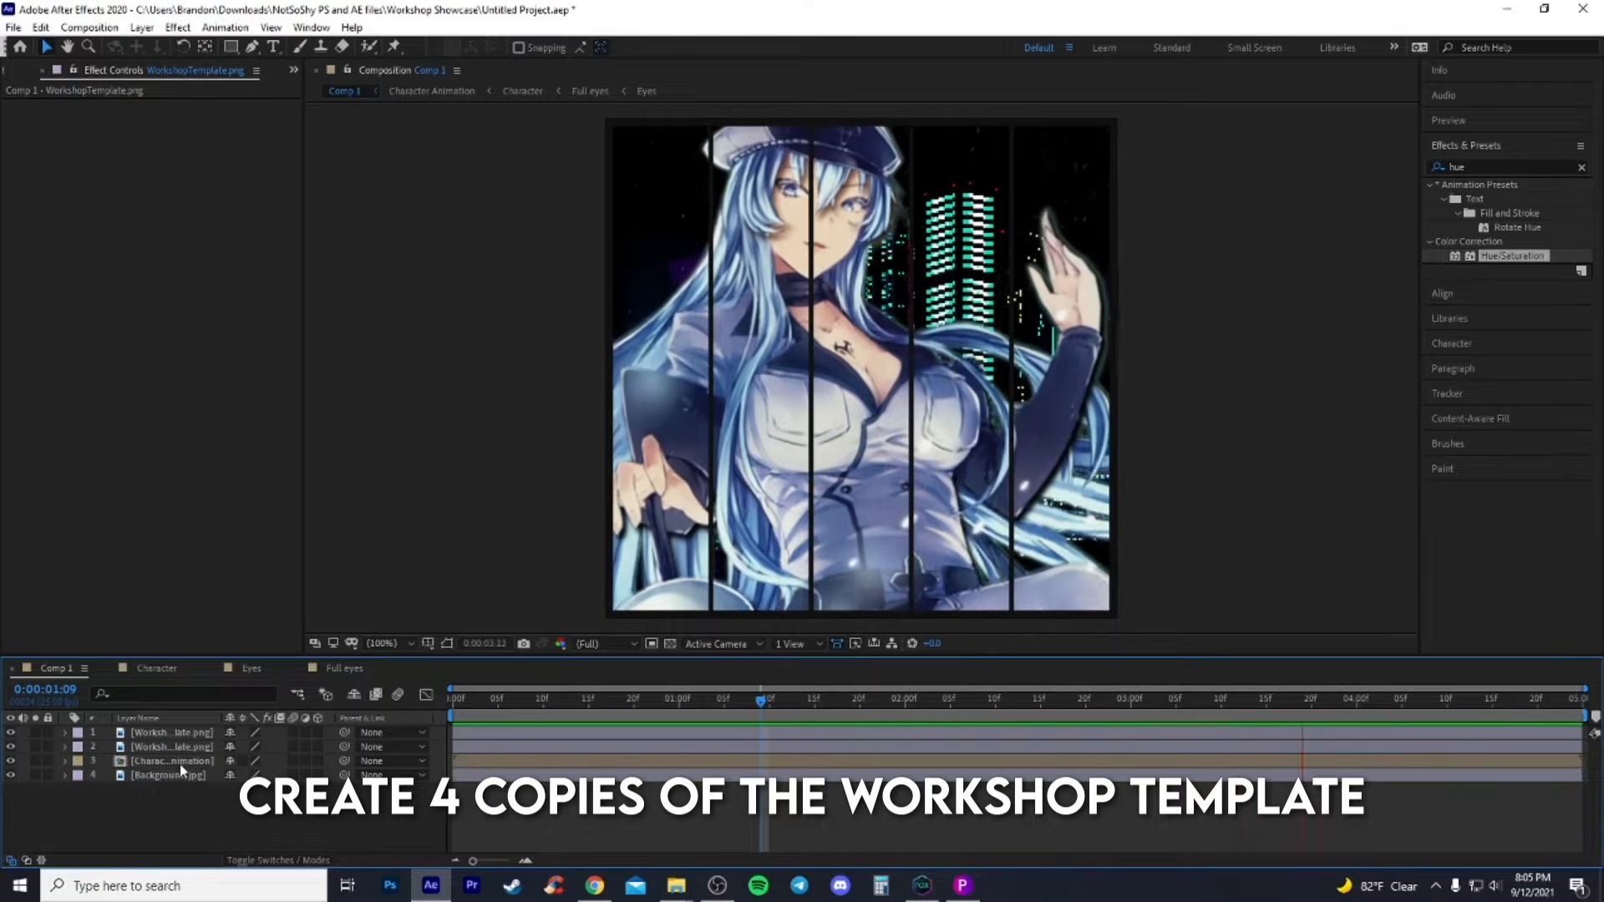
shift+click(189, 745)
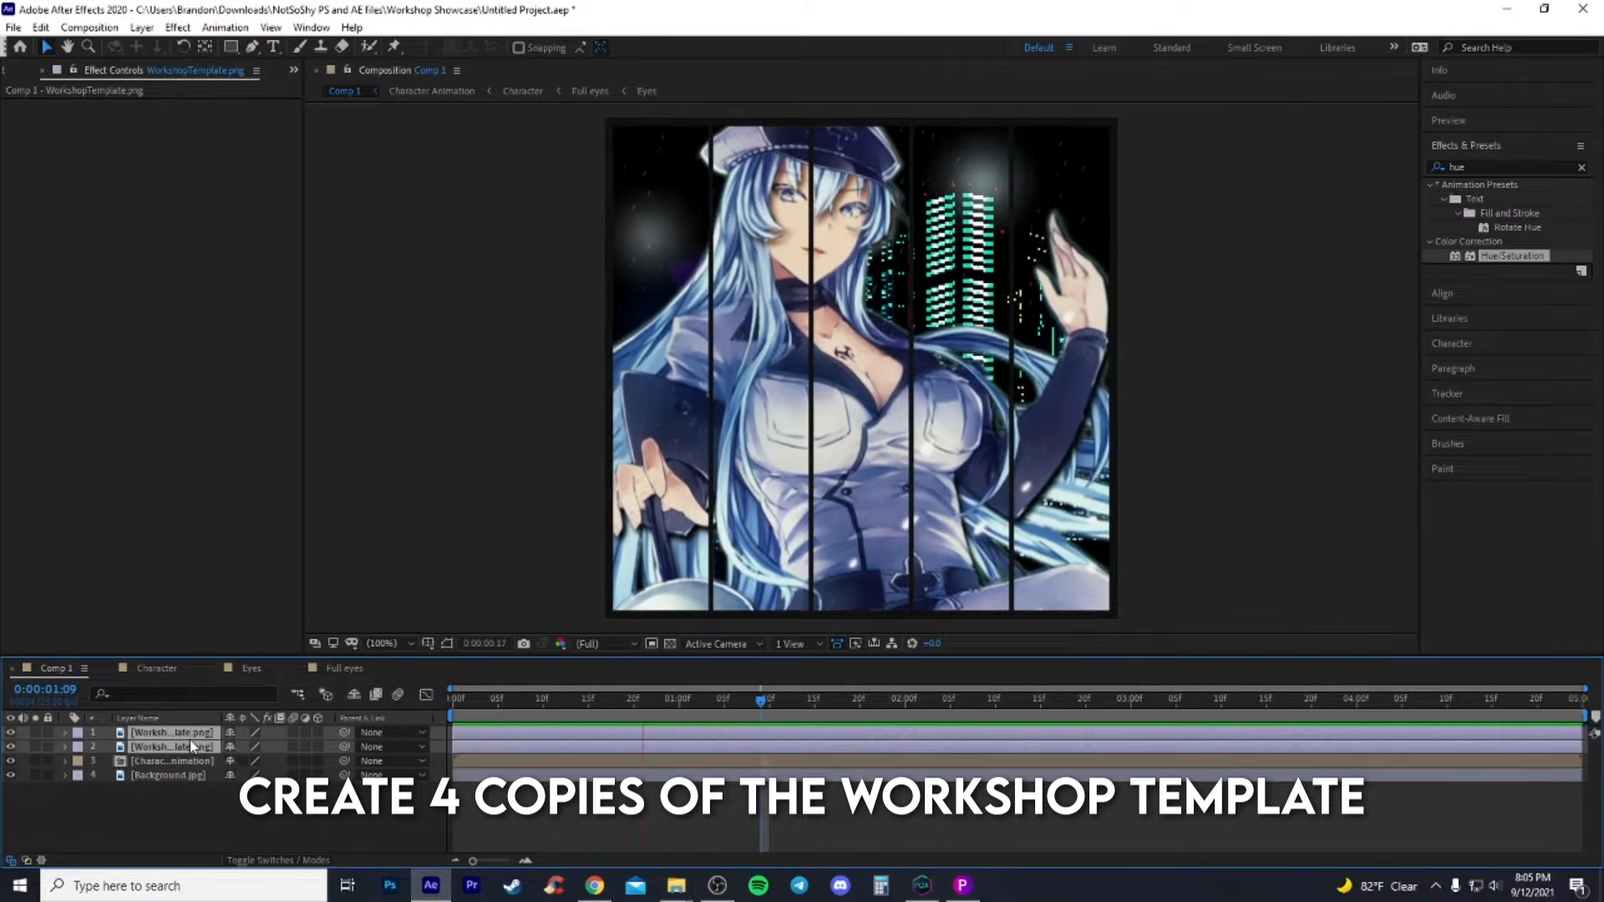
key(ctrl+d)
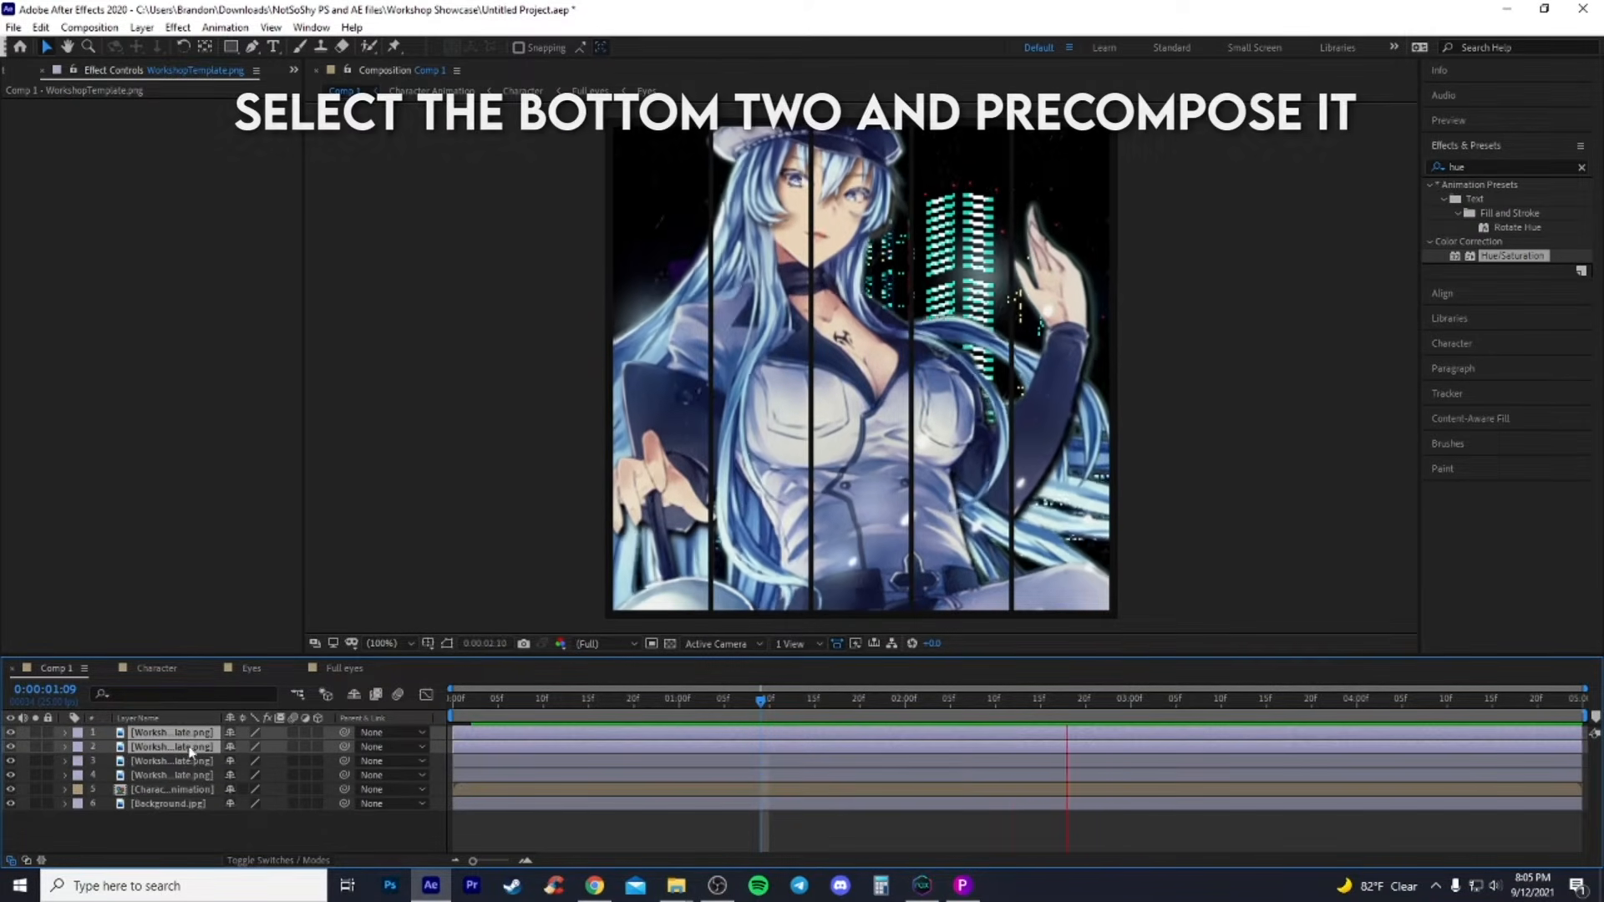
click(179, 760)
click(184, 774)
click(178, 760)
click(178, 746)
click(178, 733)
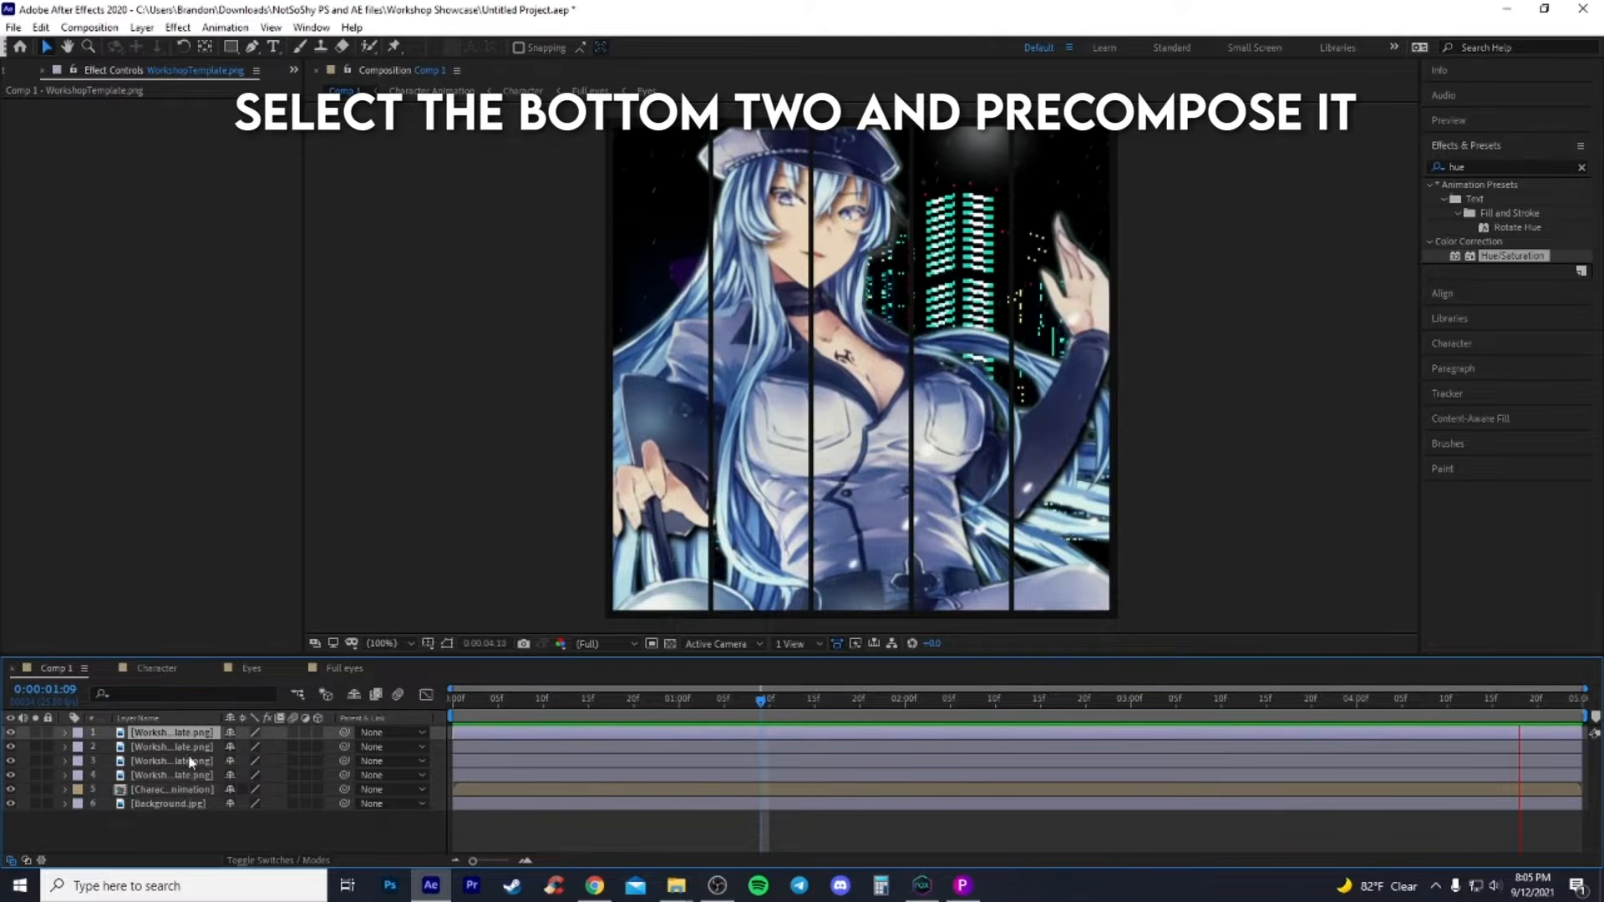
- Pre-compose the lower two workshop template layers as "Border"
click(178, 760)
shift+click(178, 774)
right_click(192, 774)
click(254, 669)
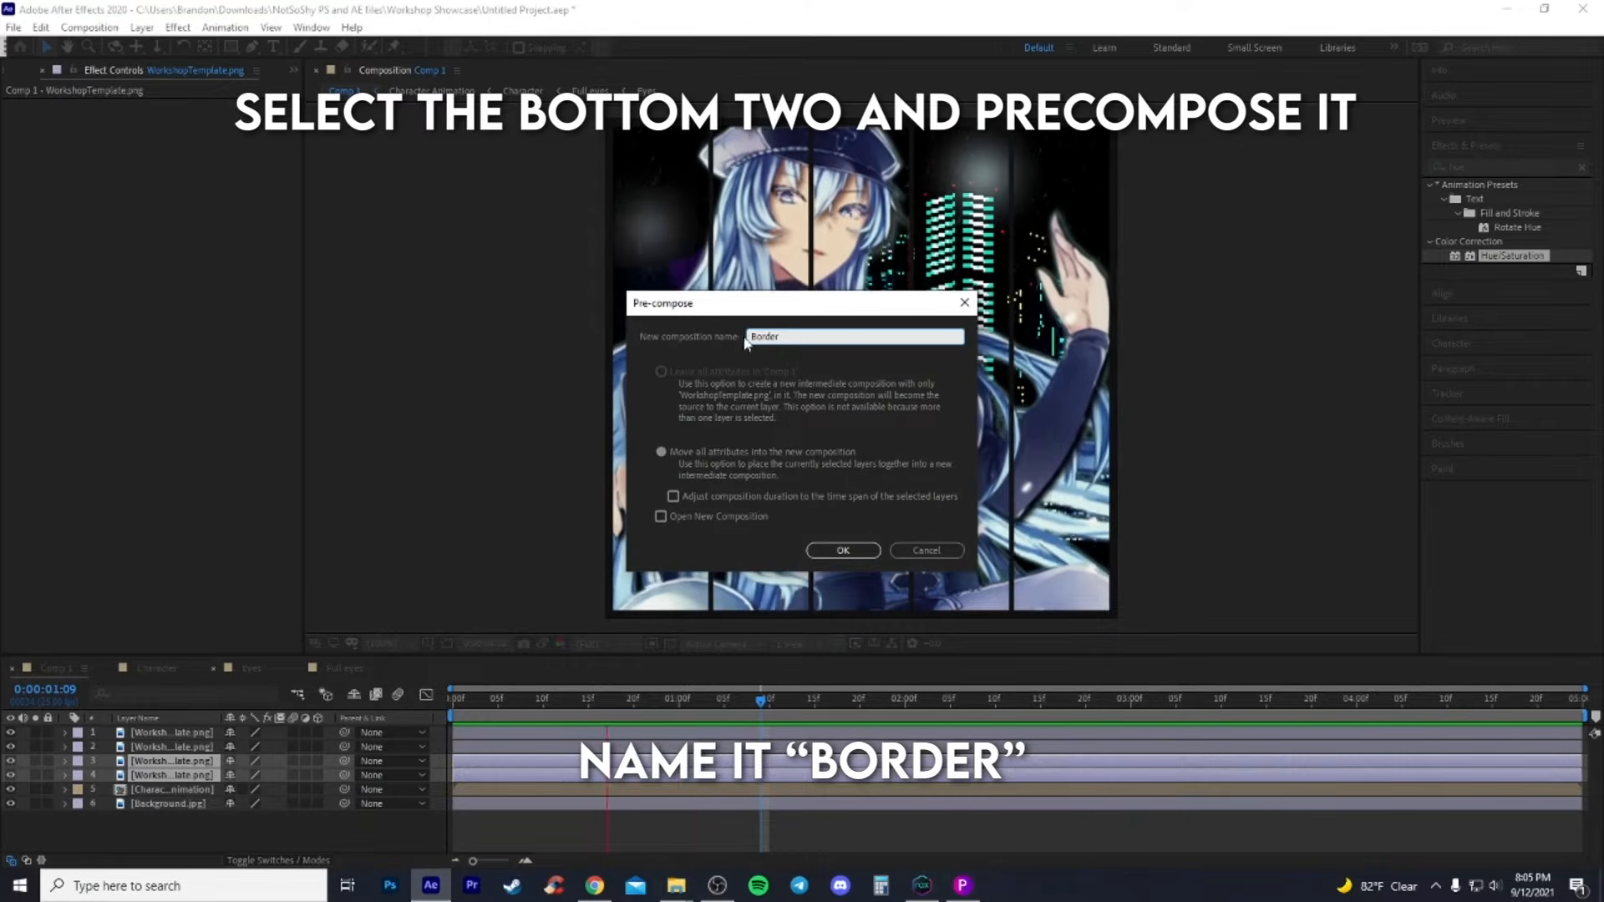
text(Border)
click(844, 551)
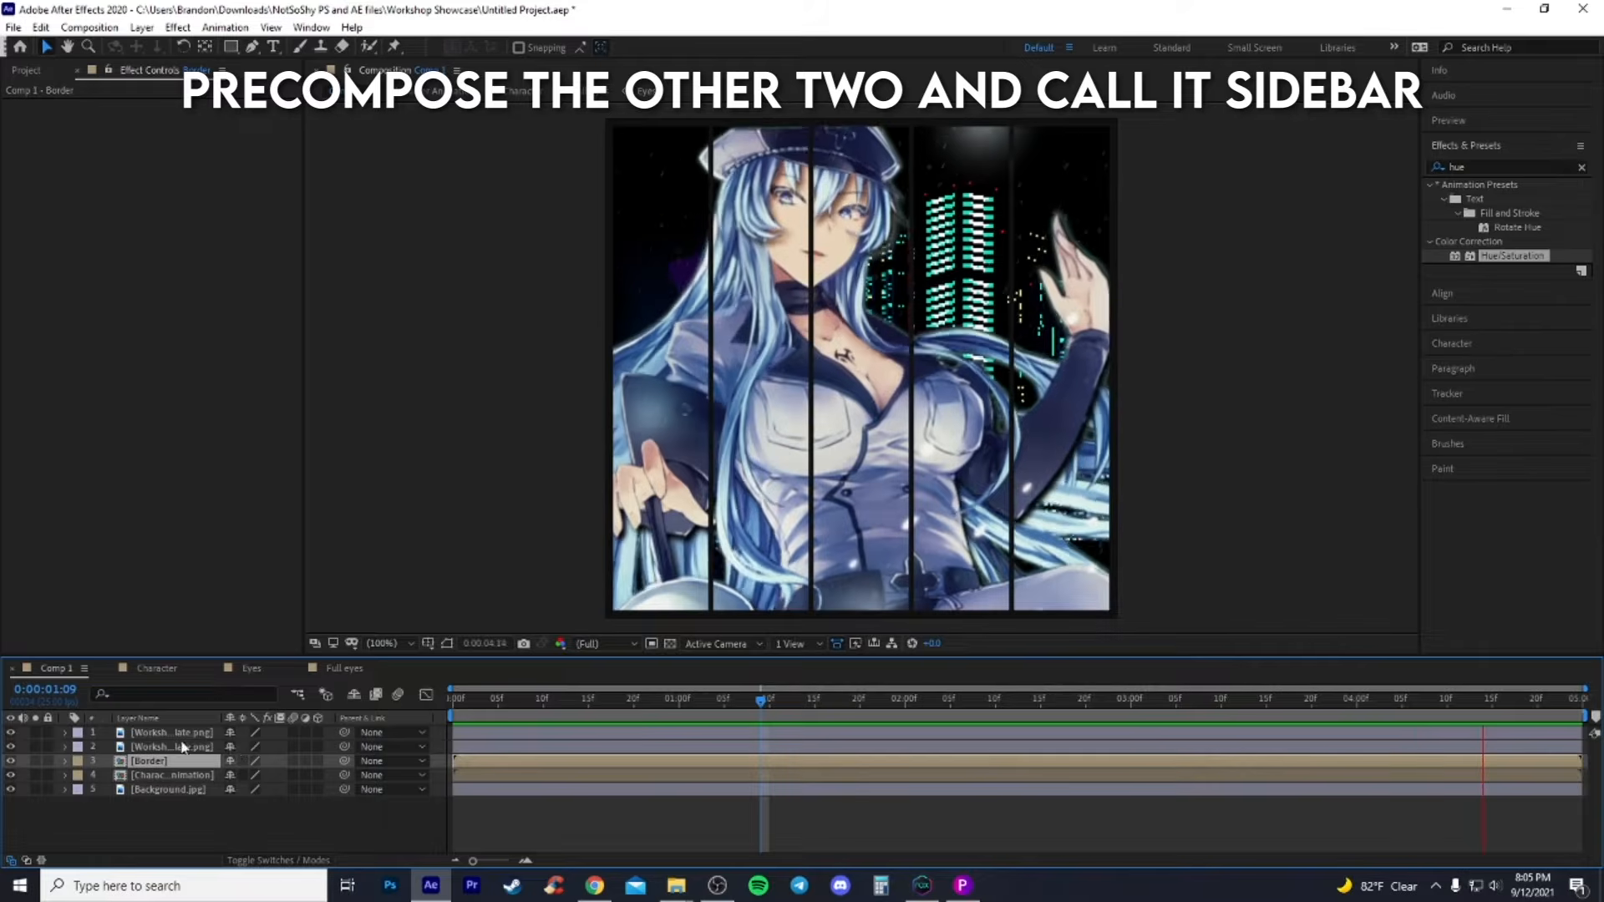
- Pre-compose the remaining two workshop template layers as "Sidebars"
click(182, 746)
shift+click(182, 734)
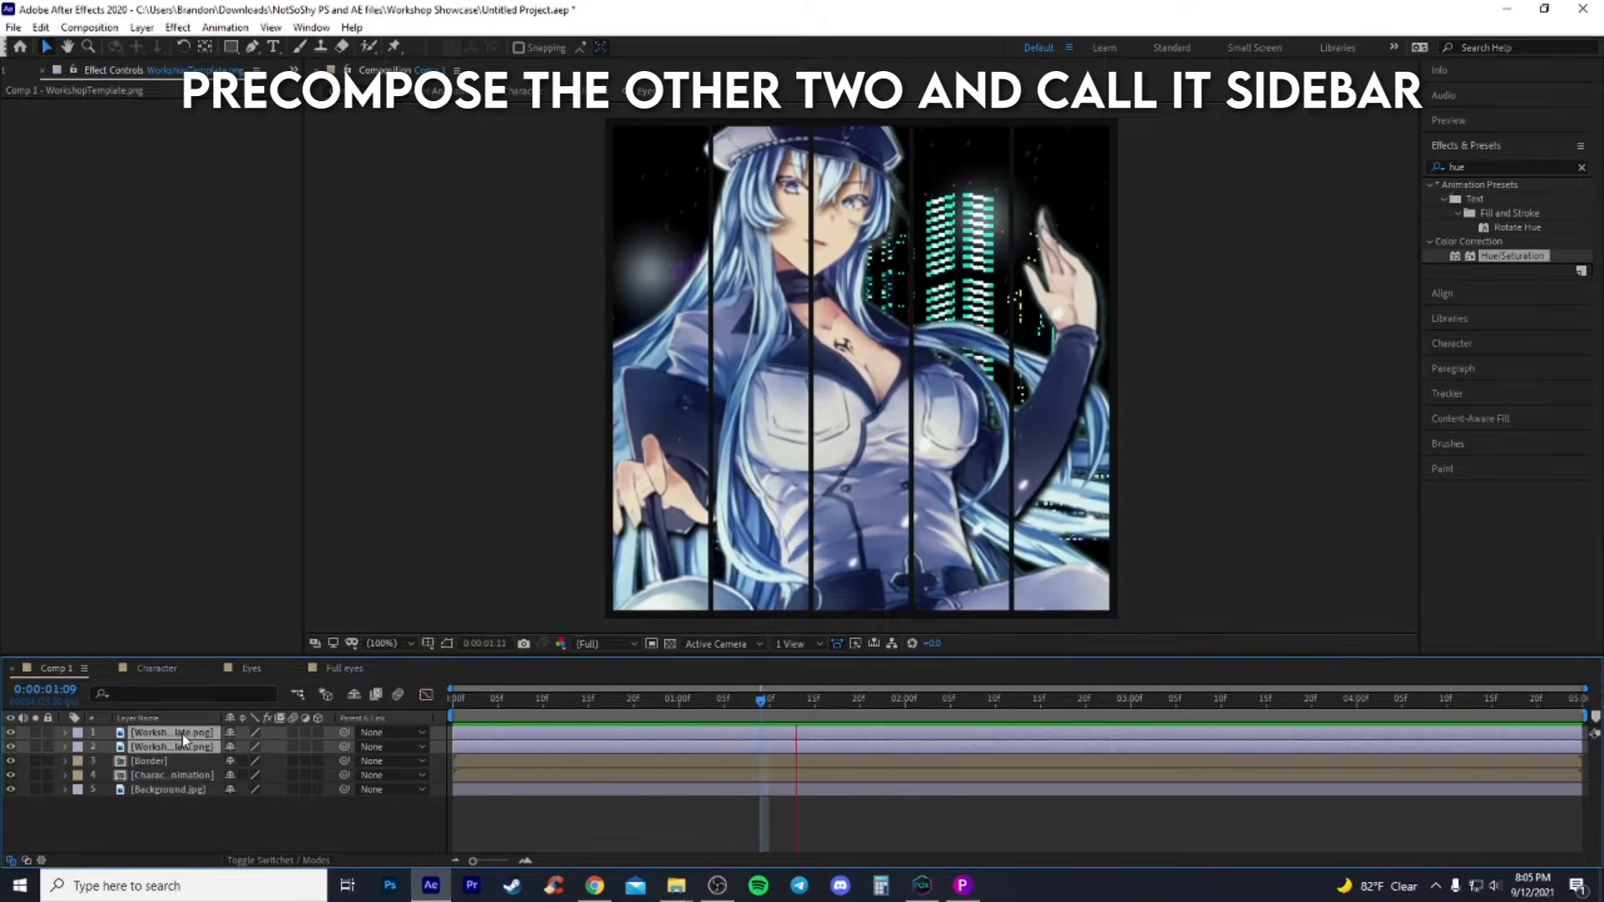
right_click(182, 734)
click(285, 639)
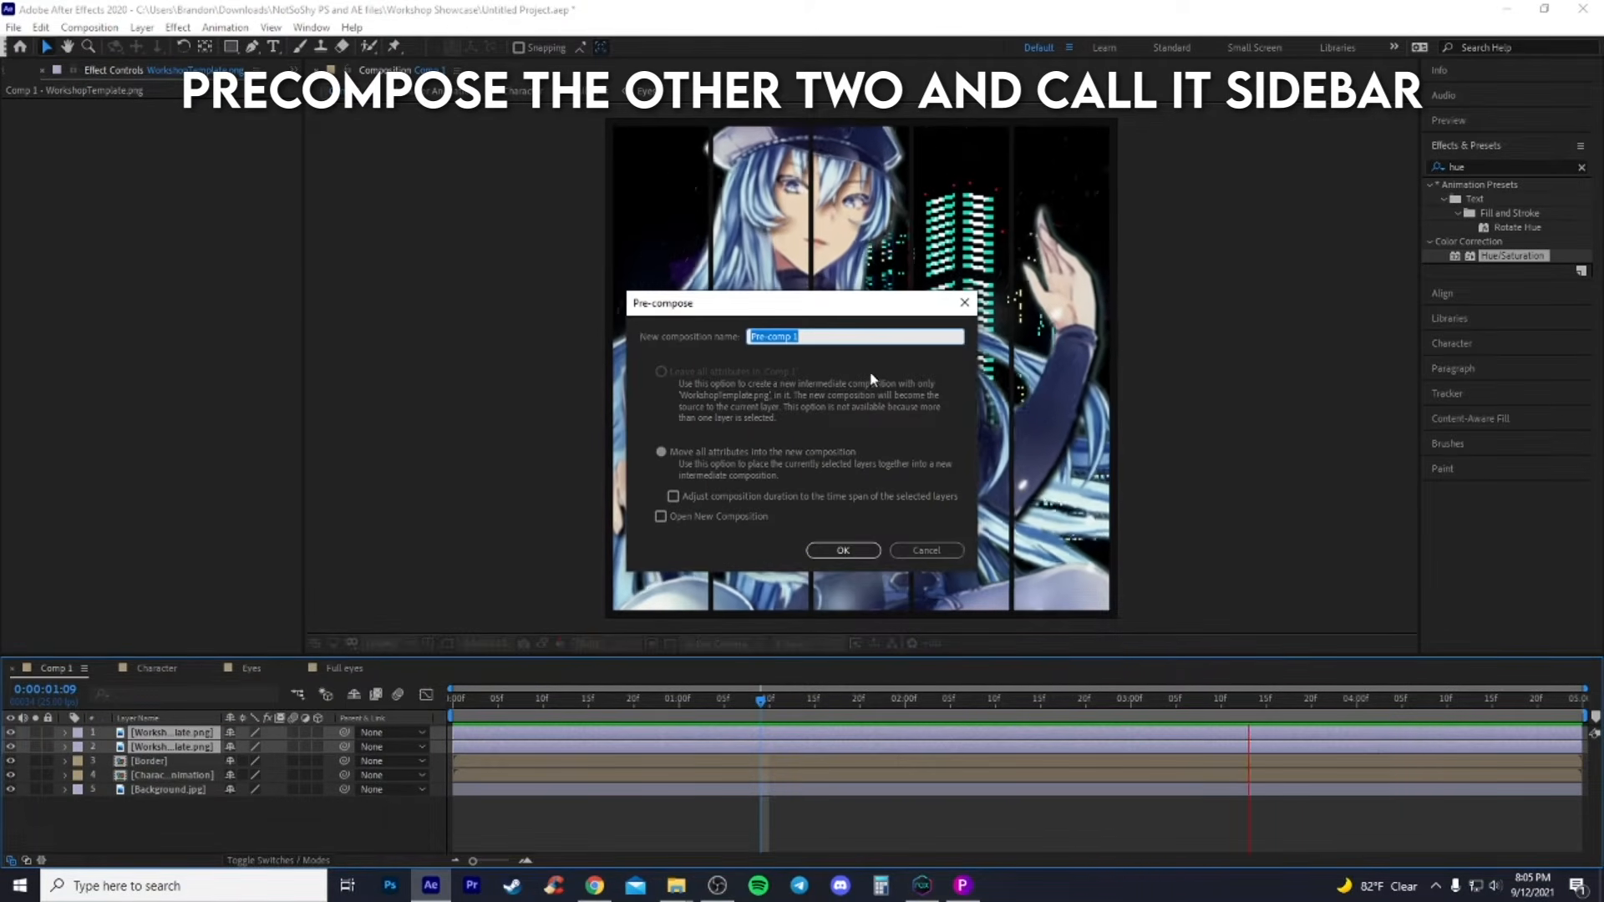
text(Sidebar)
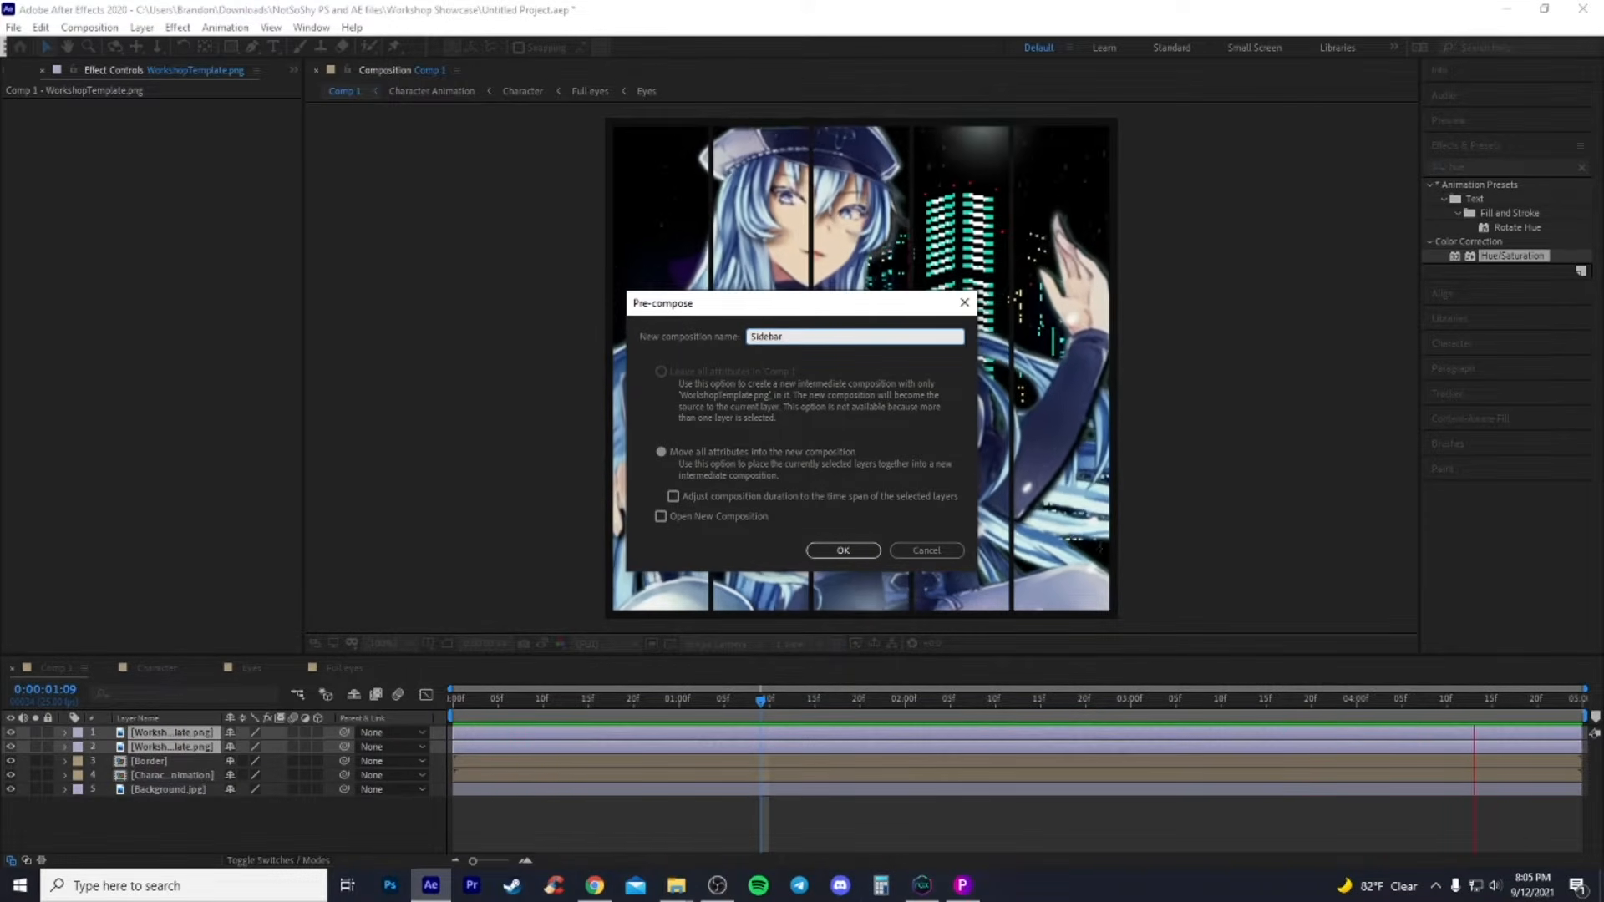
click(843, 549)
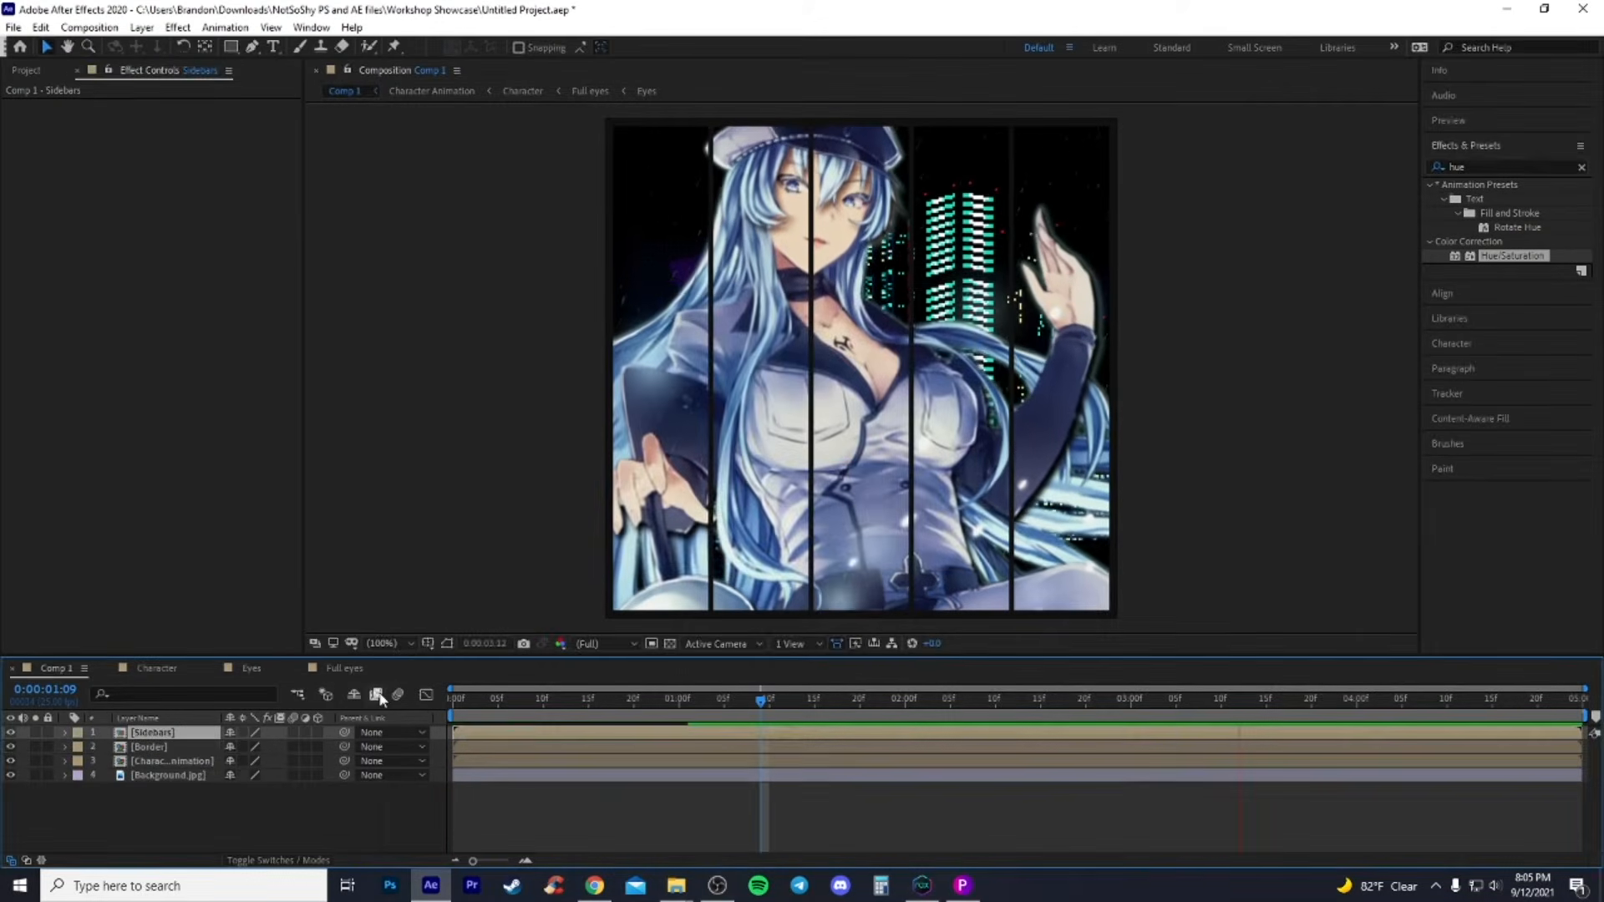
- Open the Border composition for editing and leave its template layers deselected
click(172, 745)
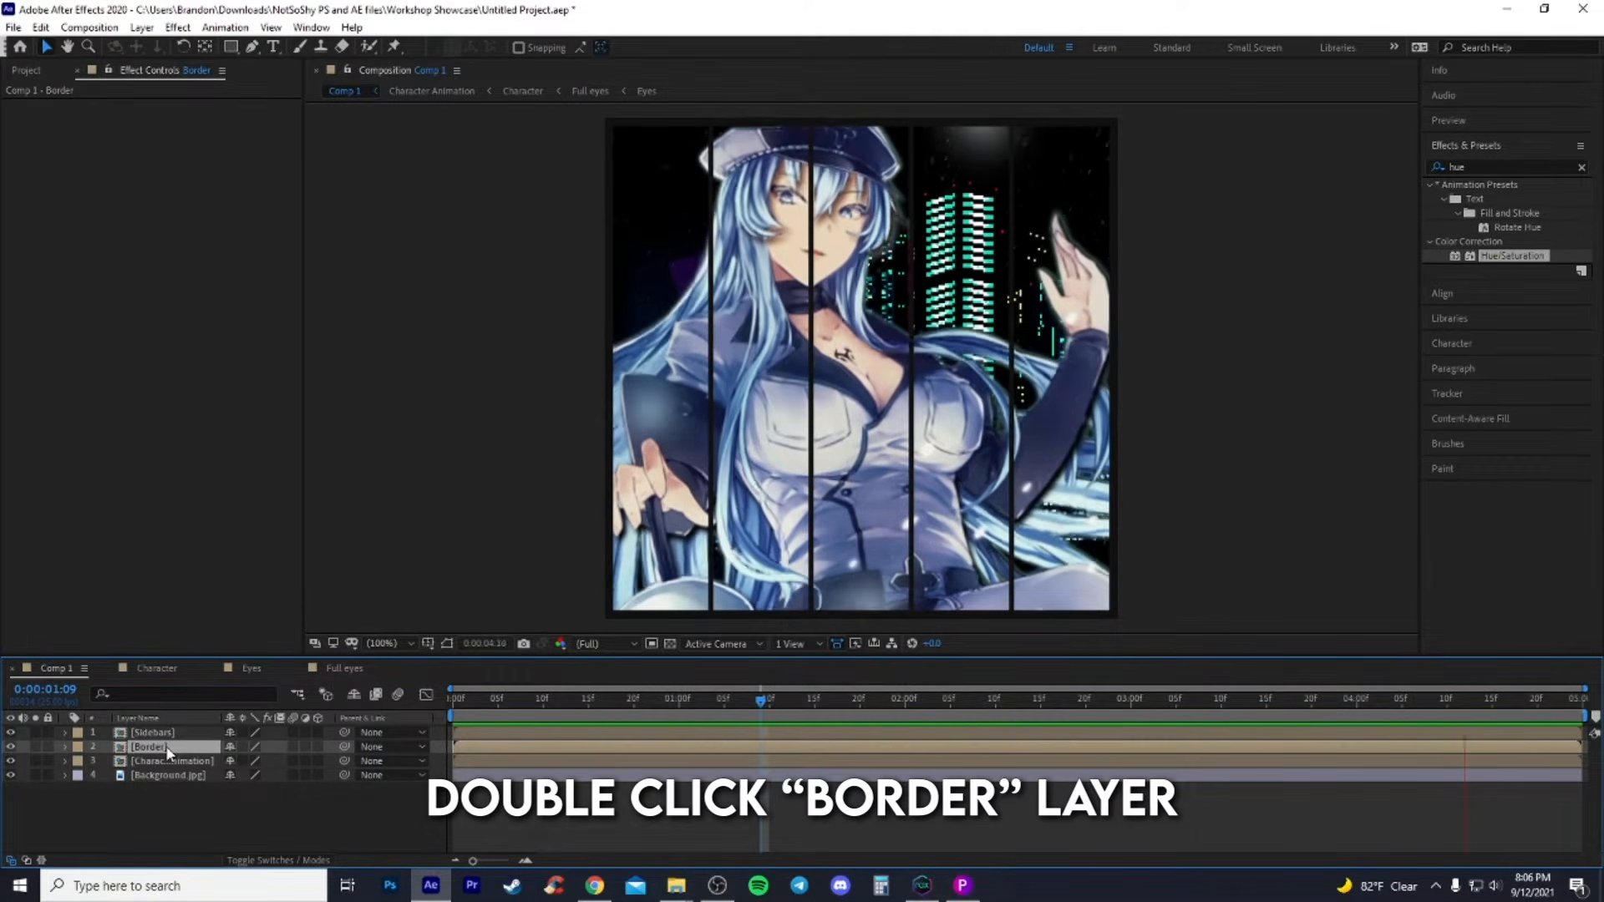
double_click(166, 745)
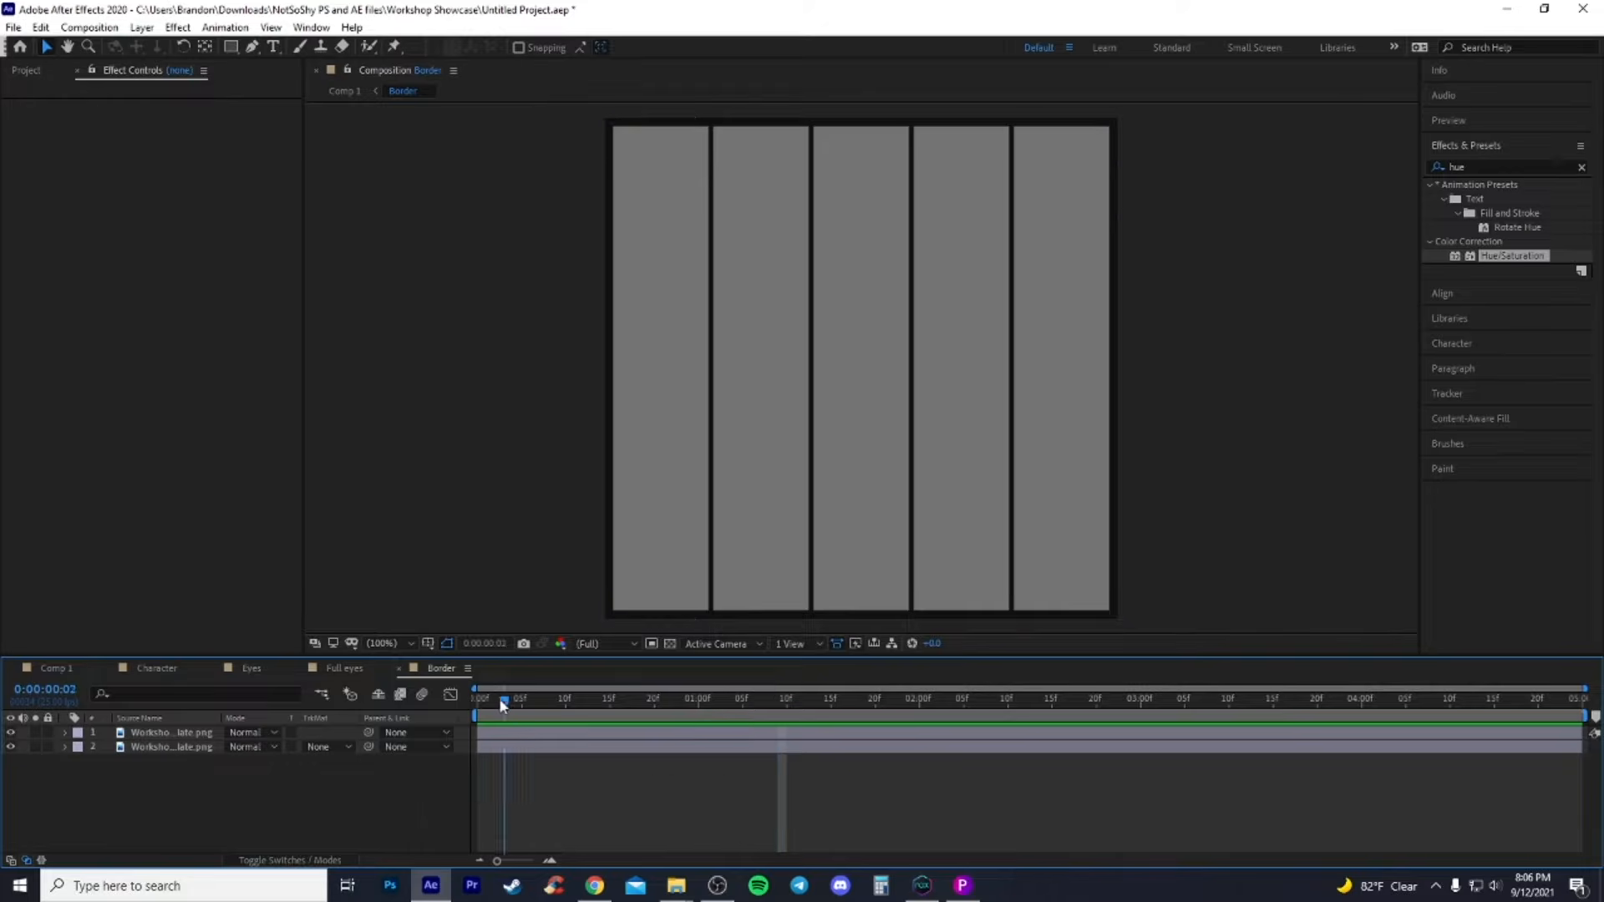
click(179, 732)
click(187, 788)
click(740, 441)
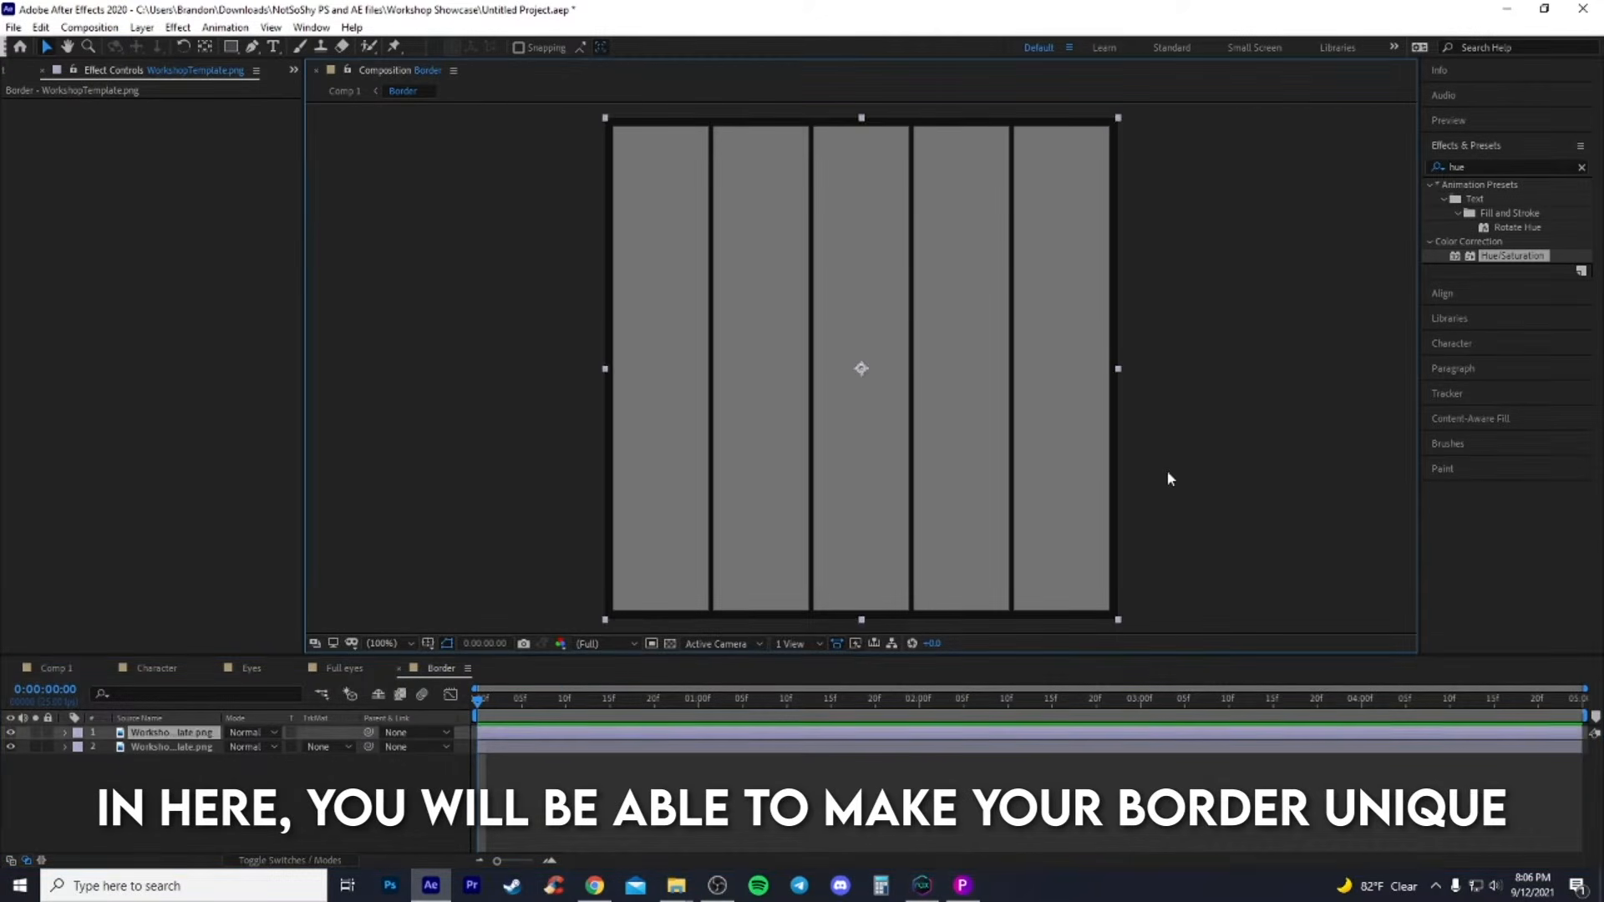
click(485, 443)
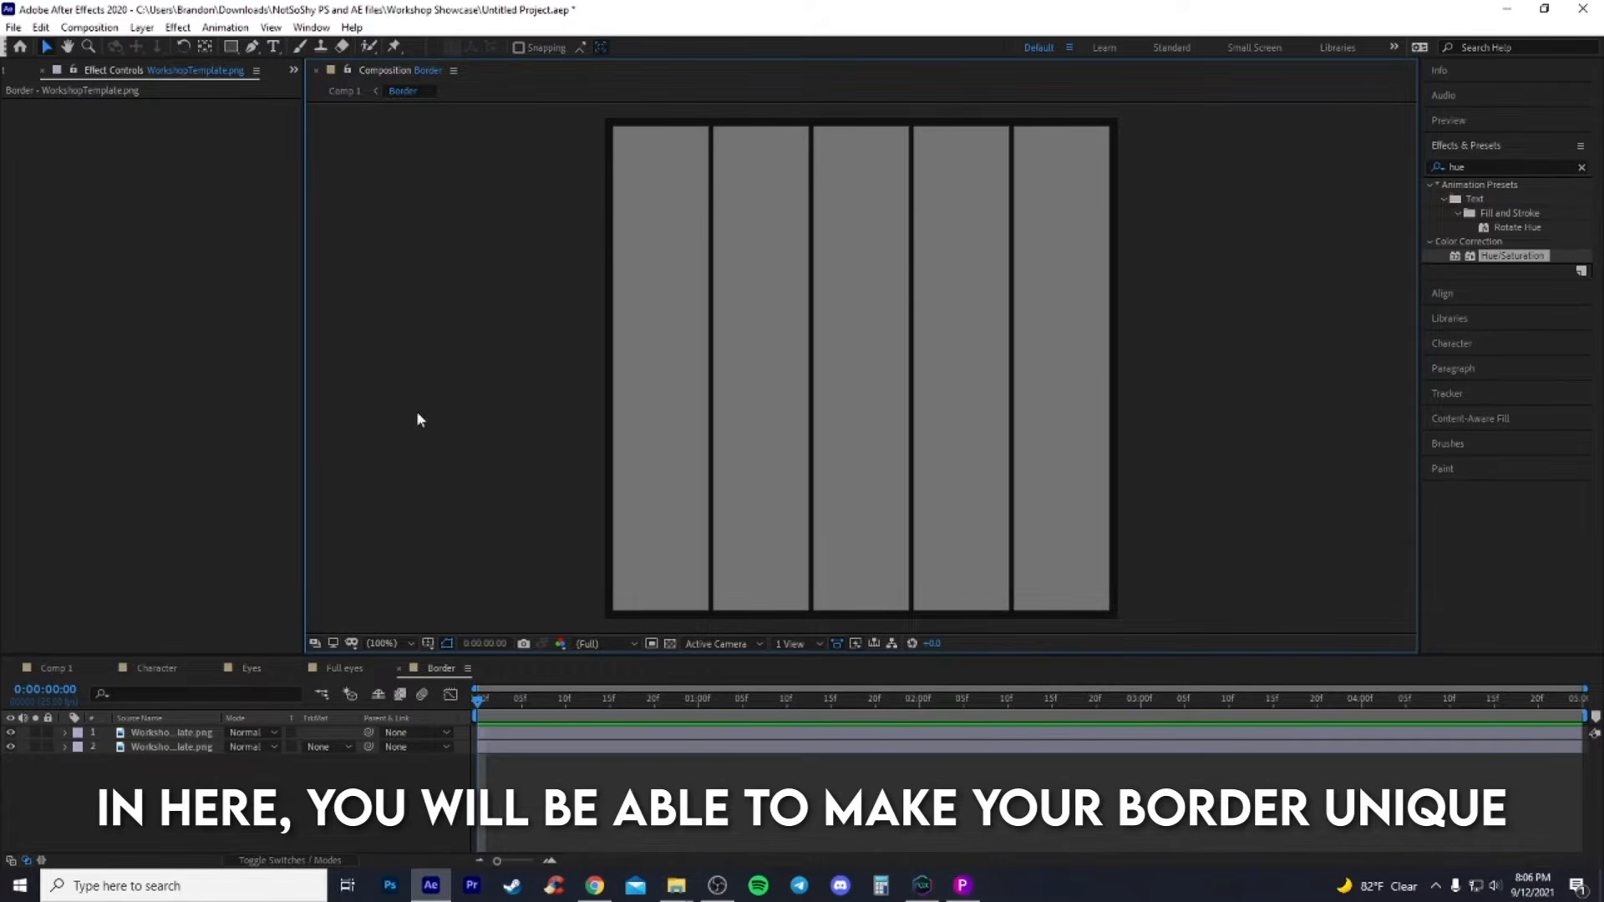
- Draw a small black rectangle without a stroke over the template's upper-left corner
click(523, 48)
click(242, 681)
click(606, 472)
drag(607, 117, 639, 227)
click(584, 47)
click(607, 496)
key(v)
- Try a curved black Pen tool shape in the template's lower-right corner
click(251, 47)
click(1088, 616)
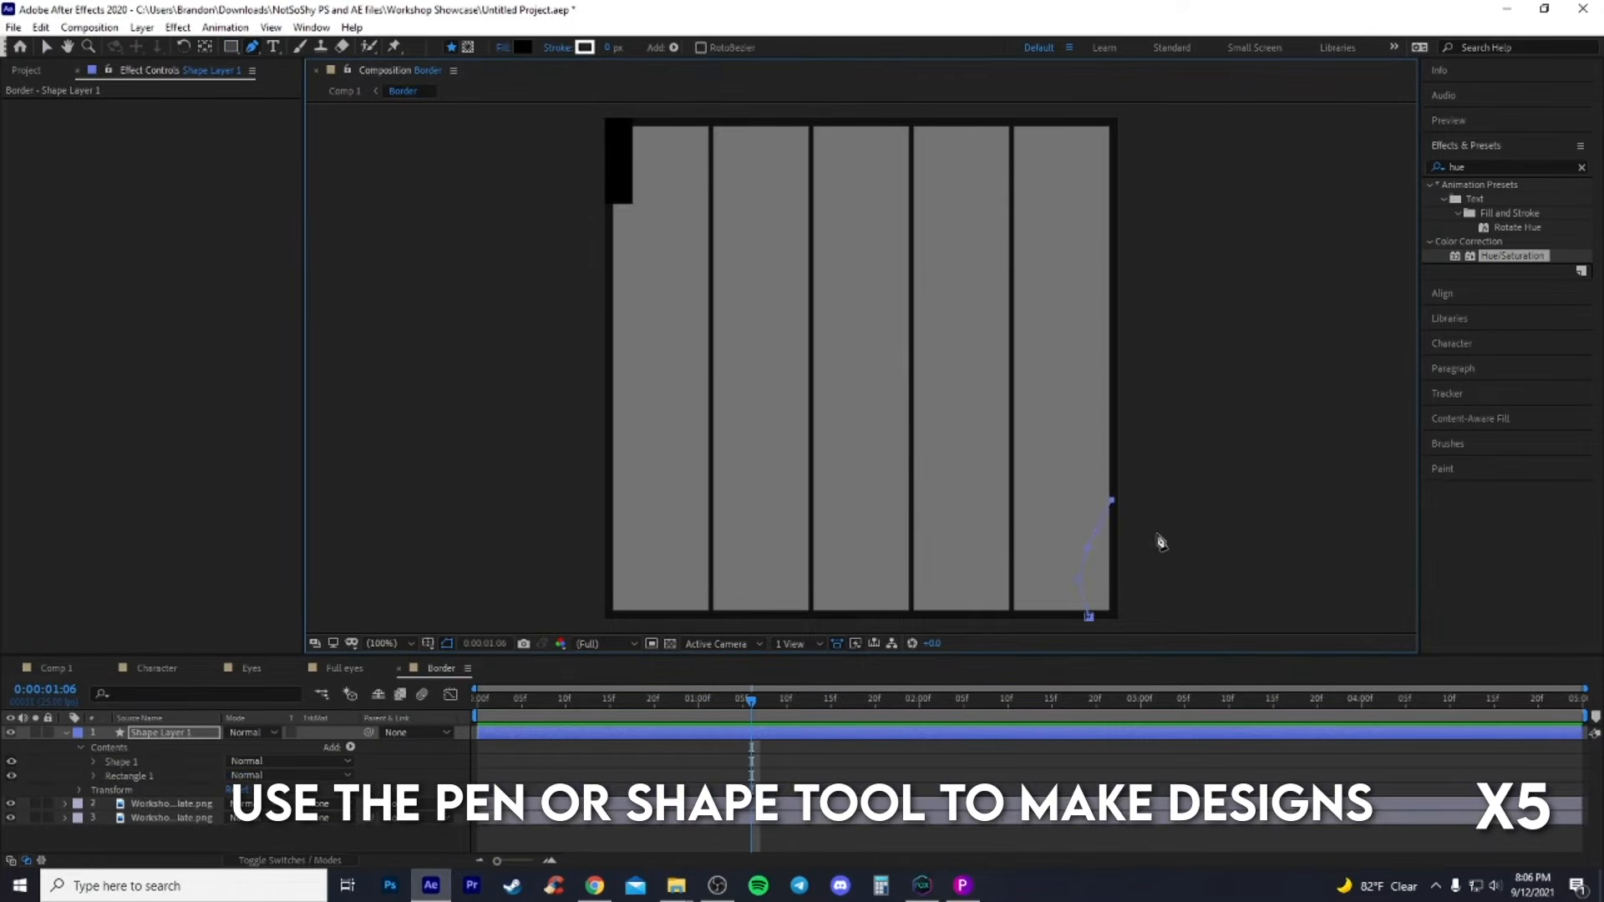
click(812, 528)
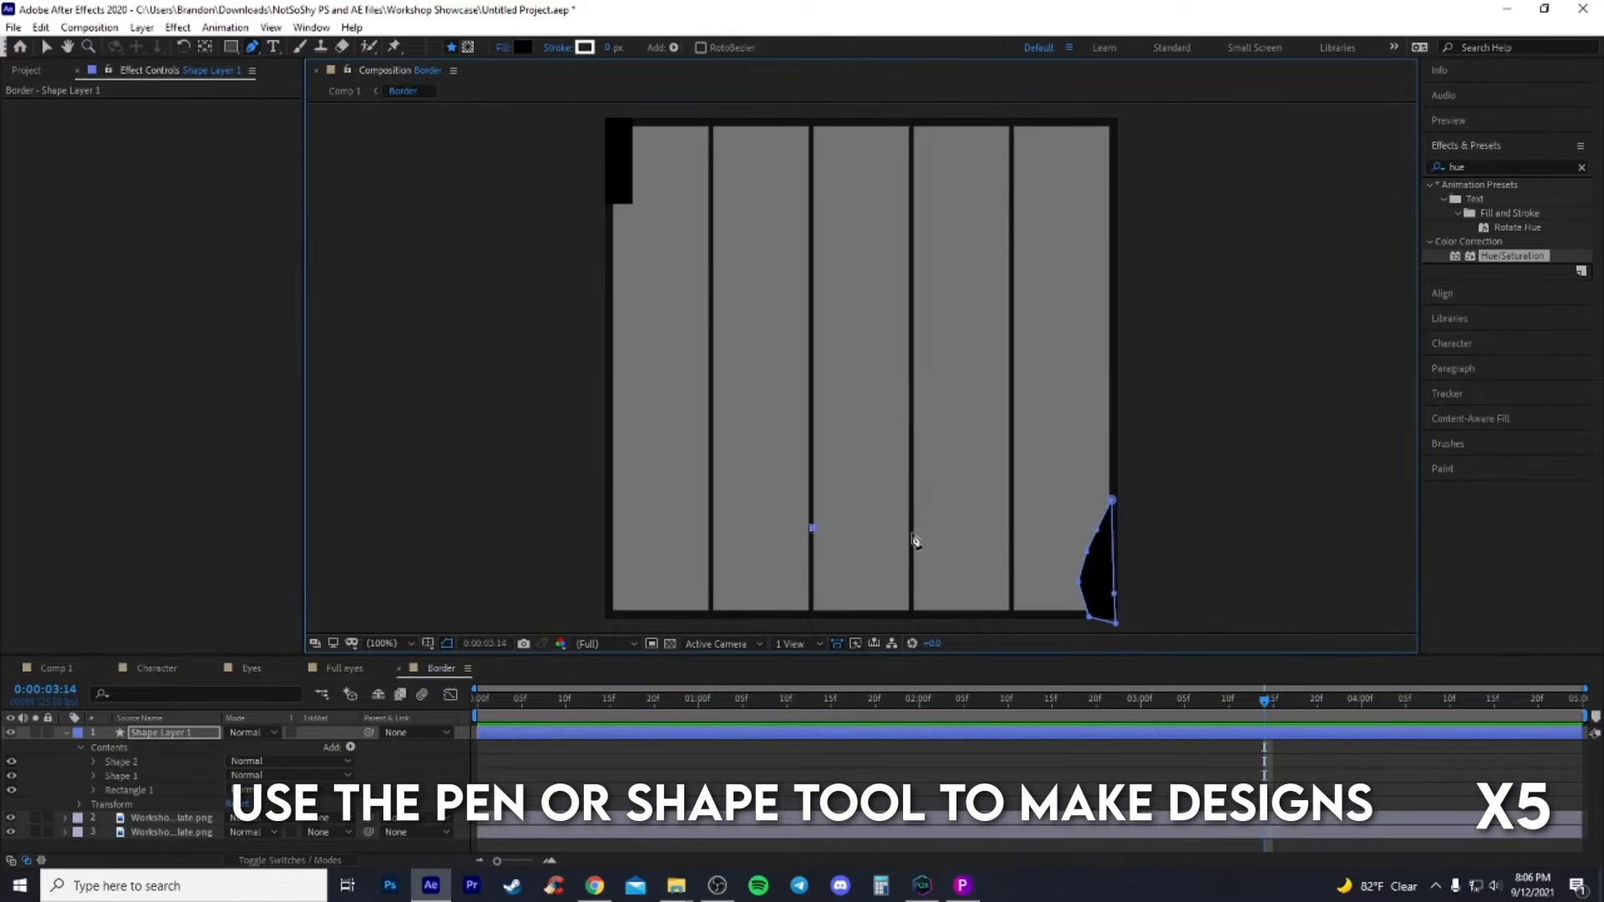
- Undo the pen-drawn shapes back to the single corner rectangle
key(ctrl+z)
key(ctrl+z)
key(ctrl+z)
click(171, 732)
key(ctrl+z)
key(ctrl+z)
key(ctrl+z)
key(ctrl+z)
key(ctrl+z)
key(ctrl+z)
key(ctrl+z)
key(ctrl+z)
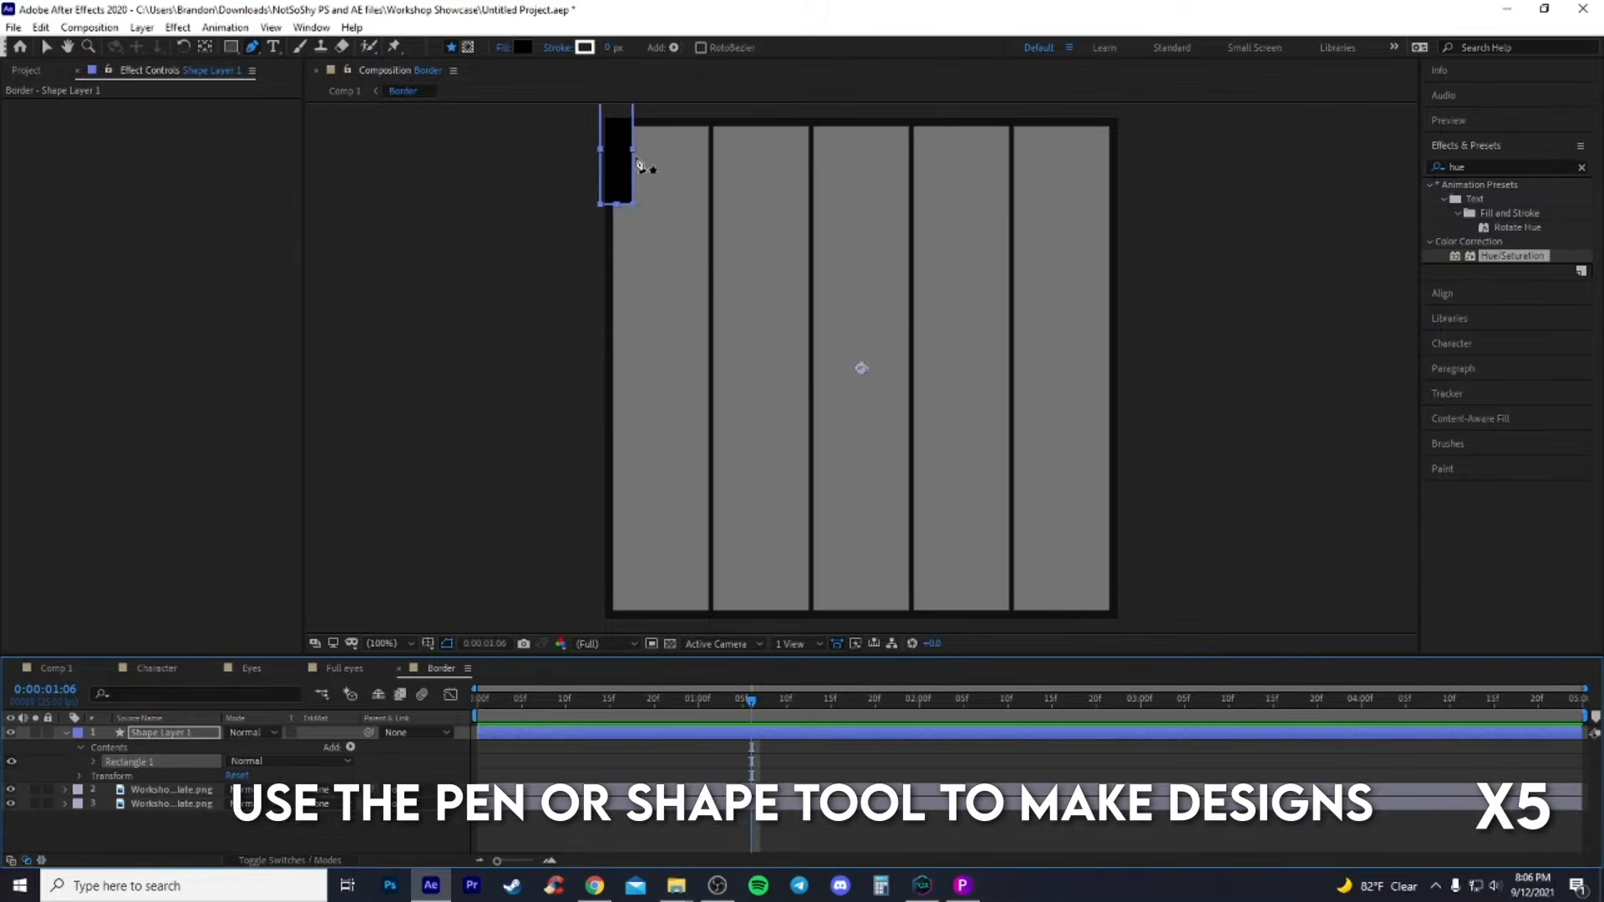
- Nudge the upper-left rectangle slightly upward and duplicate its shape layer
key(v)
drag(622, 178, 623, 171)
key(ctrl+d)
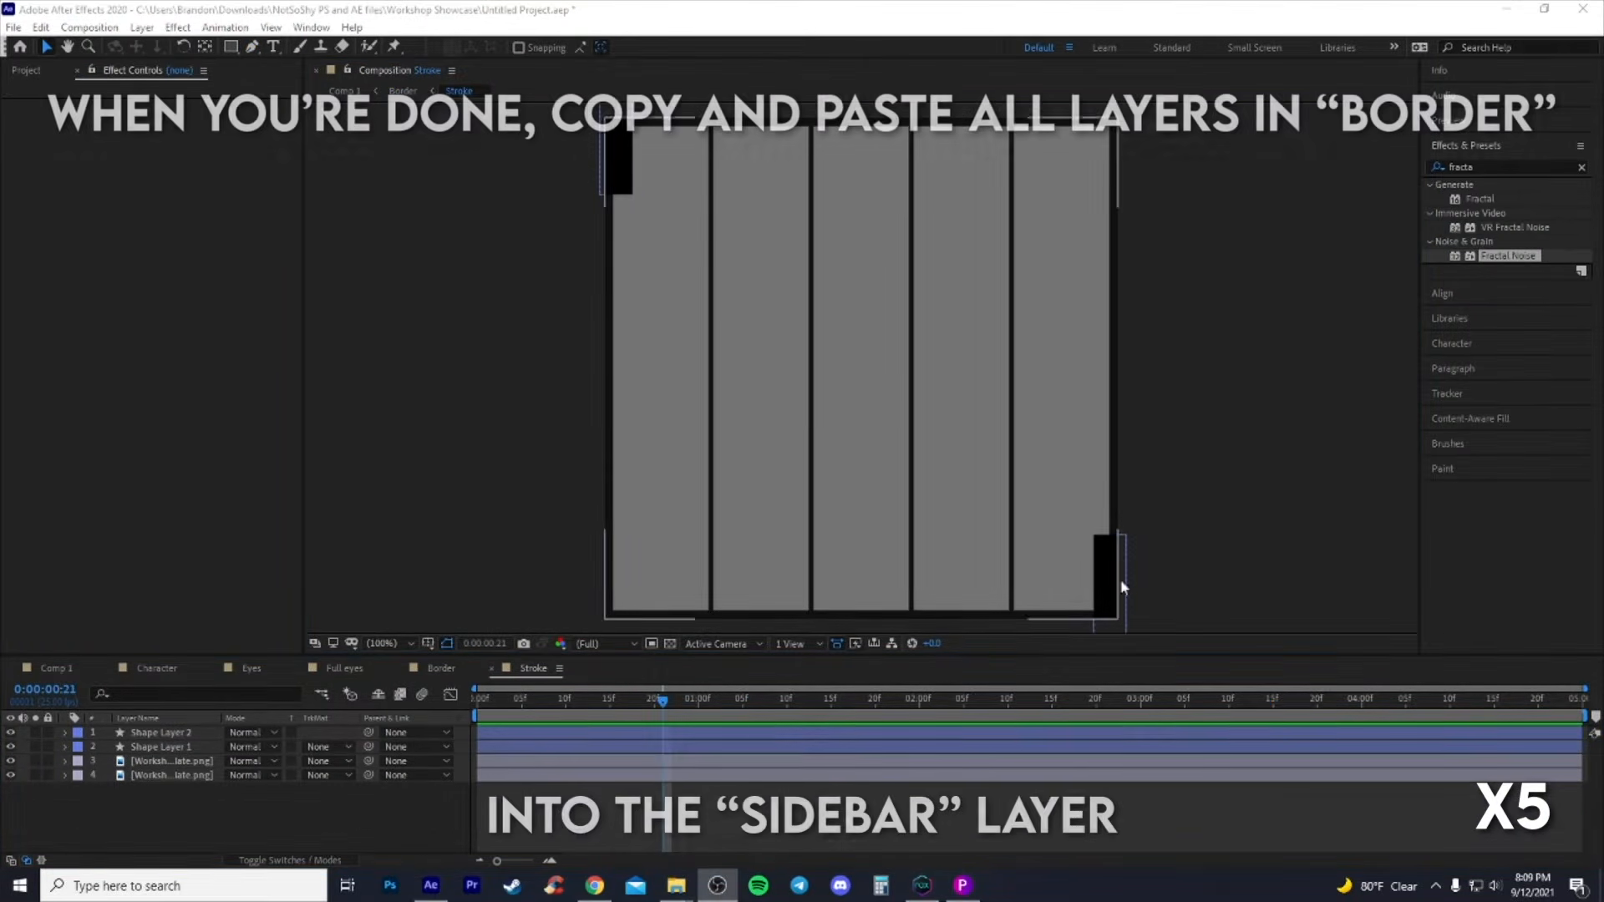
- Copy all four border layers and paste them into the Sidebars composition, deleting the layers that were there before
click(182, 735)
shift+click(180, 774)
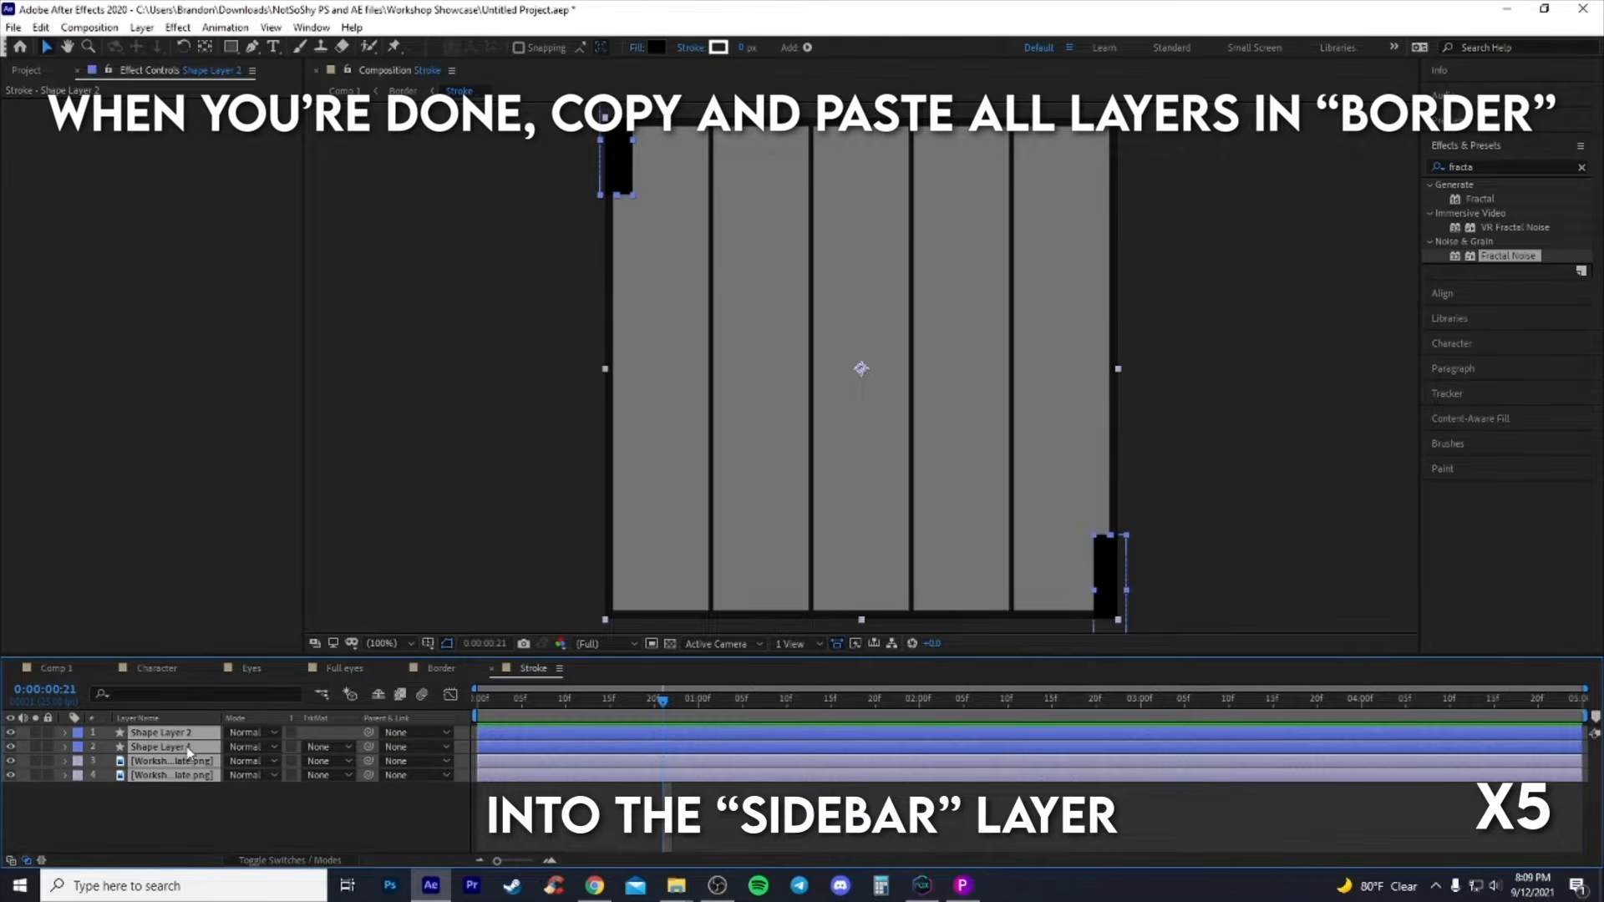
key(ctrl+c)
click(68, 669)
double_click(166, 733)
key(ctrl+v)
drag(167, 827, 208, 780)
key(Delete)
click(173, 749)
click(172, 775)
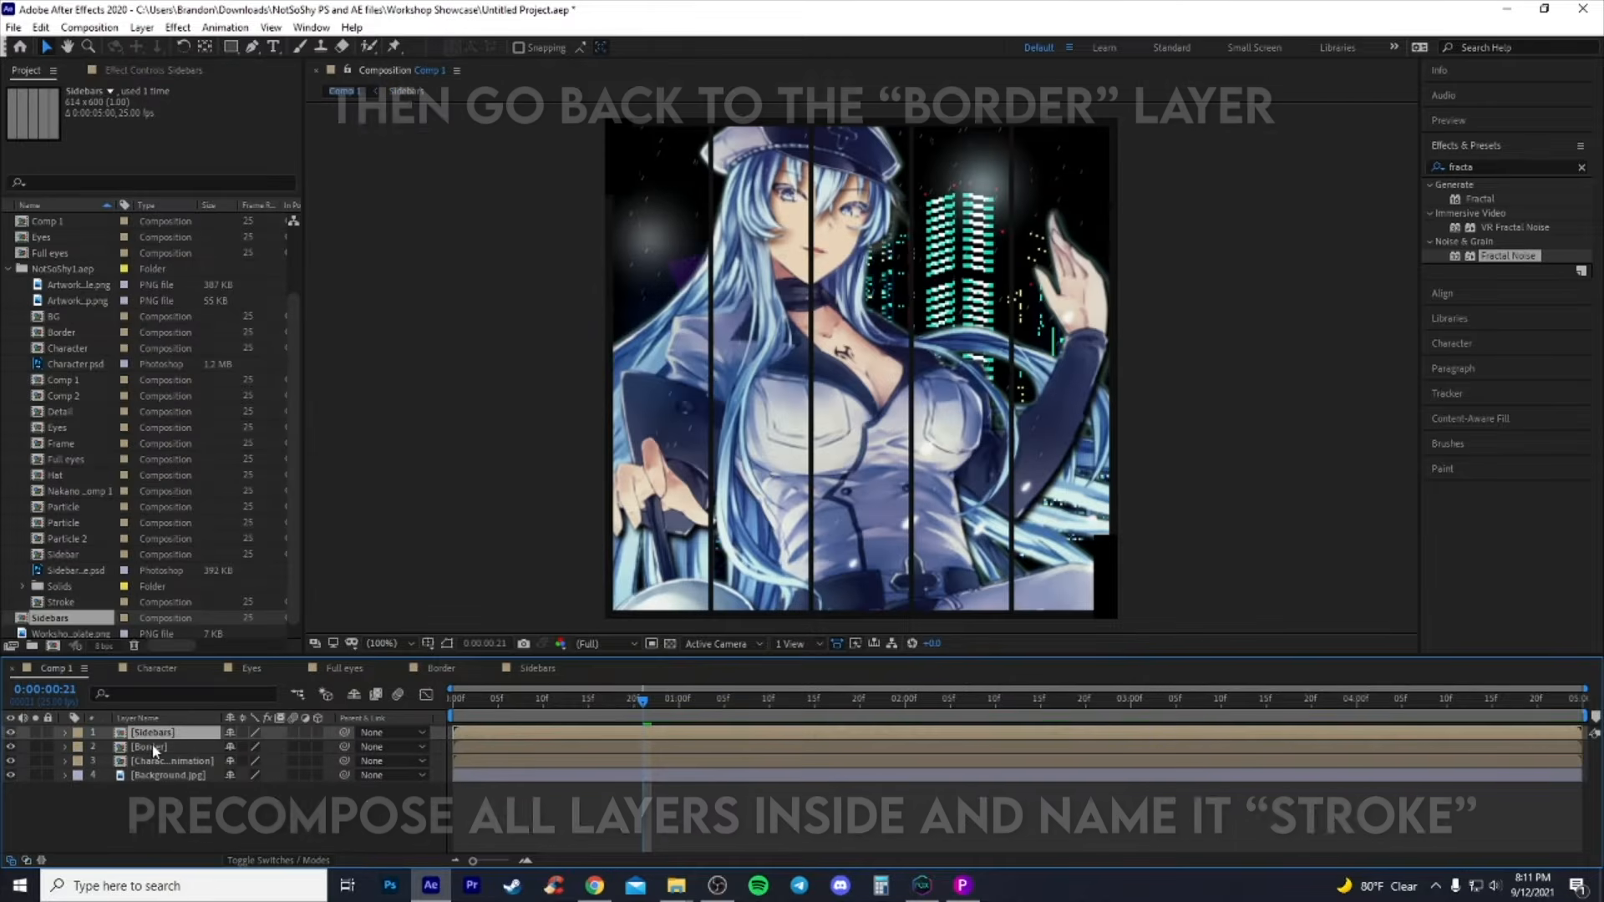
- Pre-compose all layers inside the Border composition into a new composition named Stroke
double_click(153, 748)
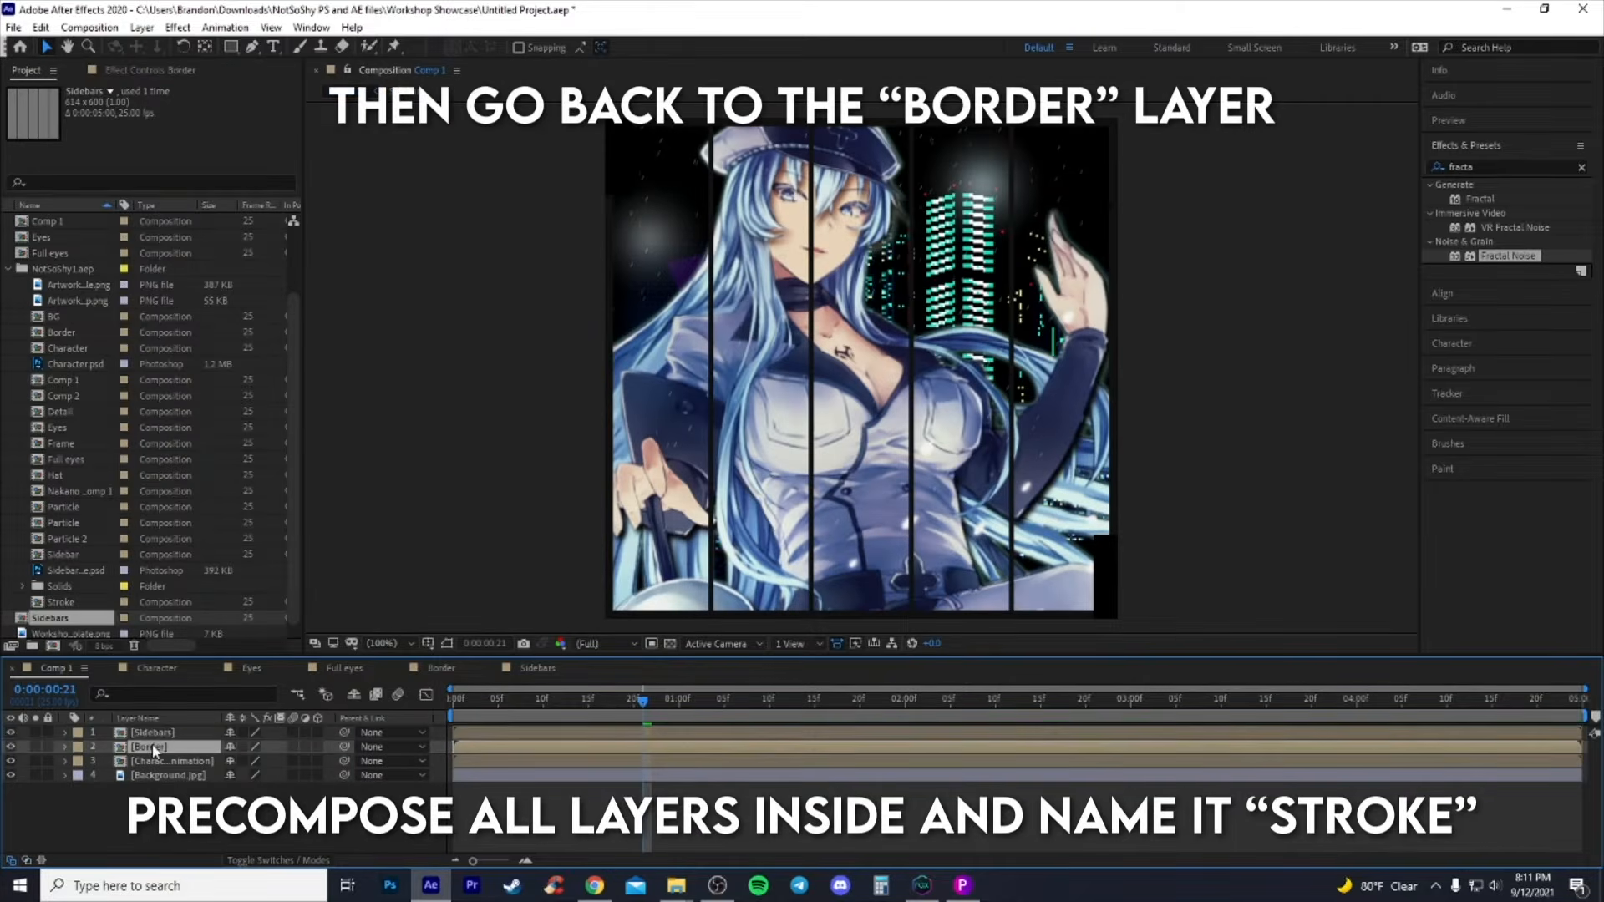
click(157, 785)
drag(144, 795, 184, 739)
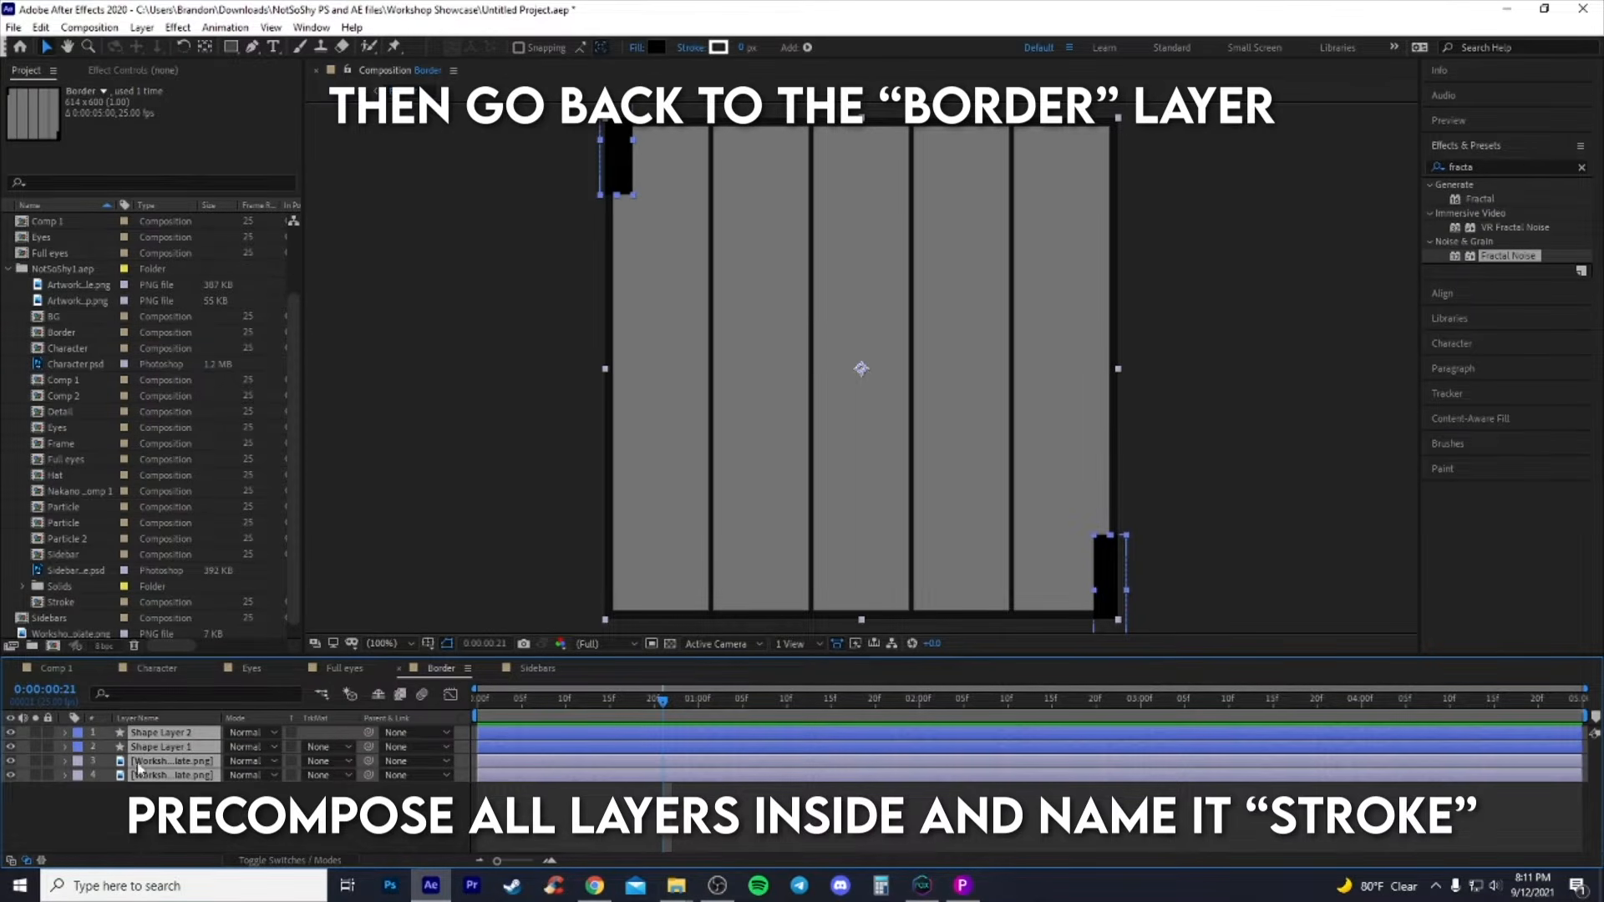
right_click(184, 746)
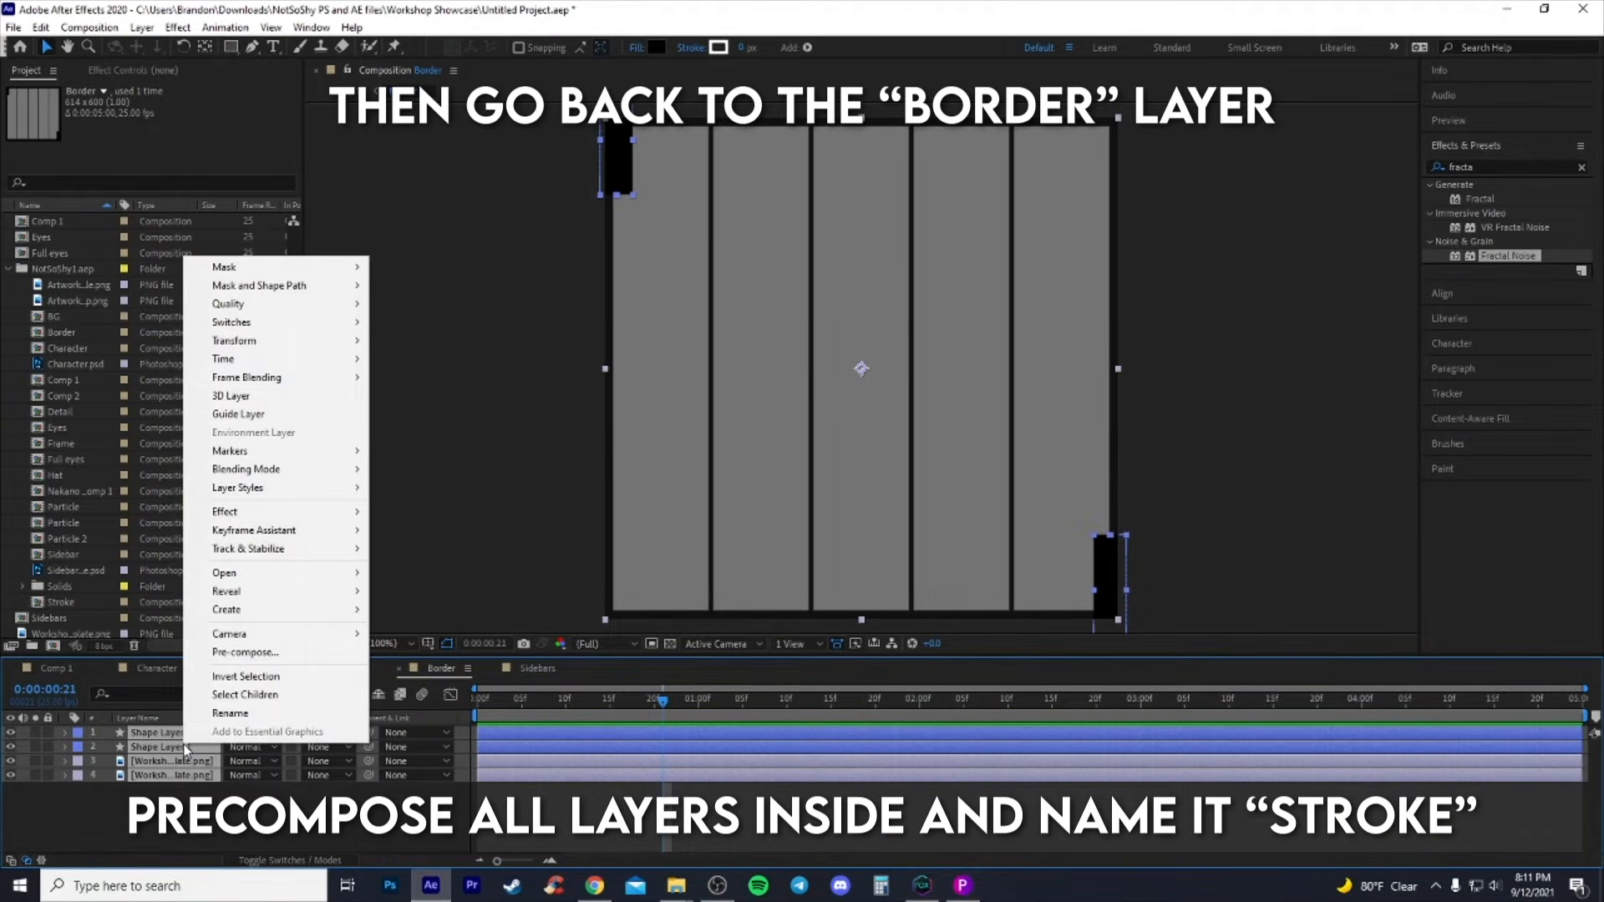
click(305, 655)
text(Stroke)
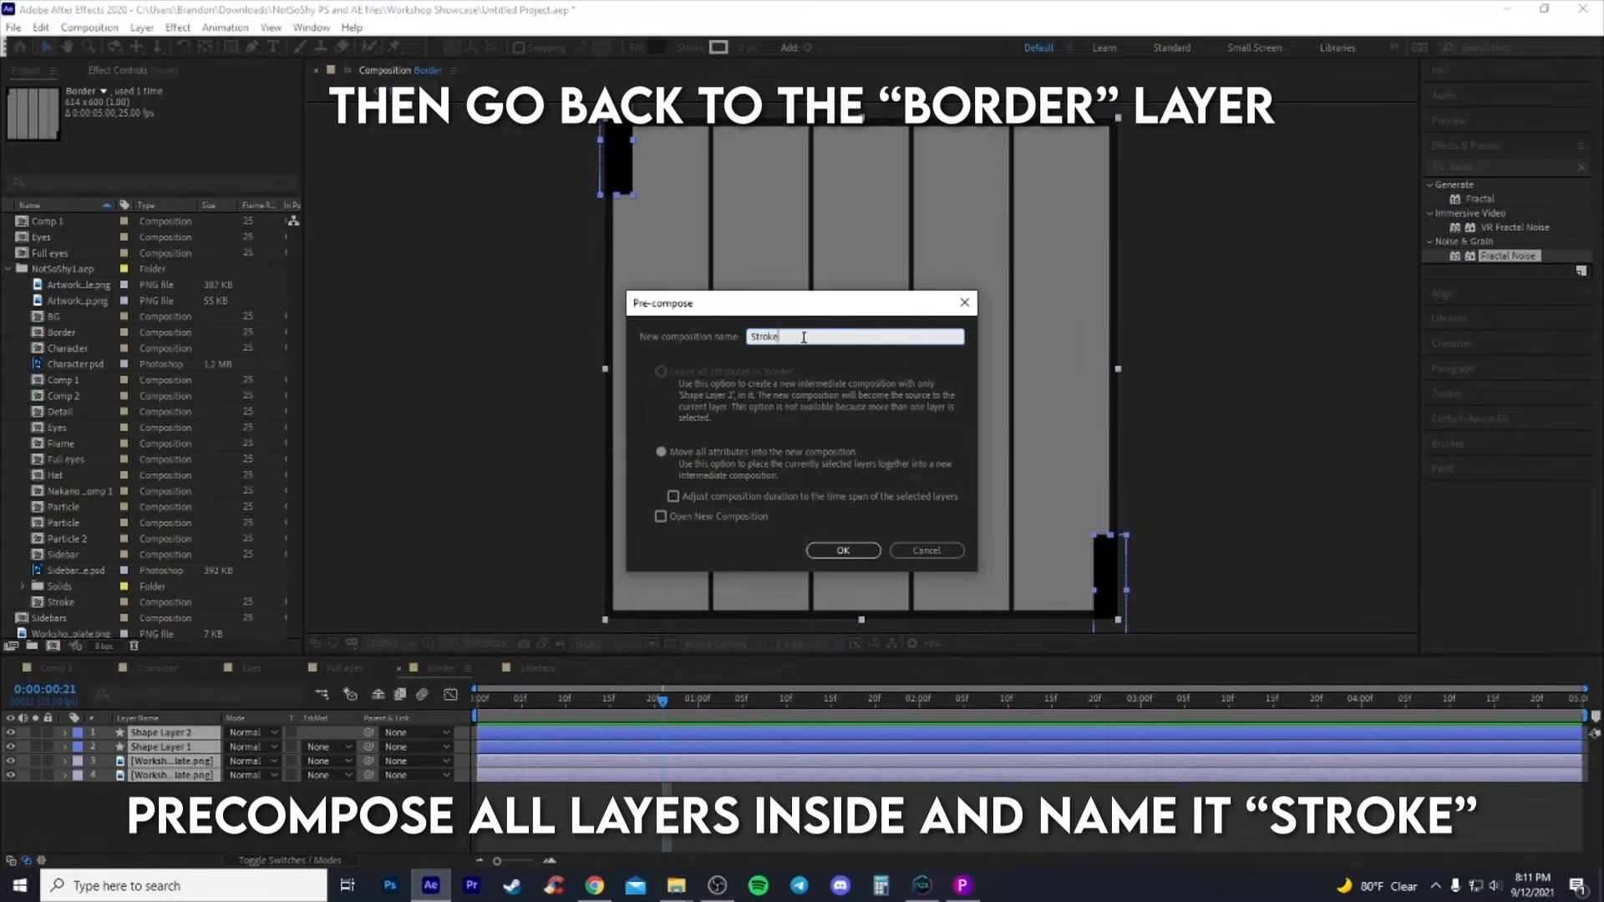
click(841, 550)
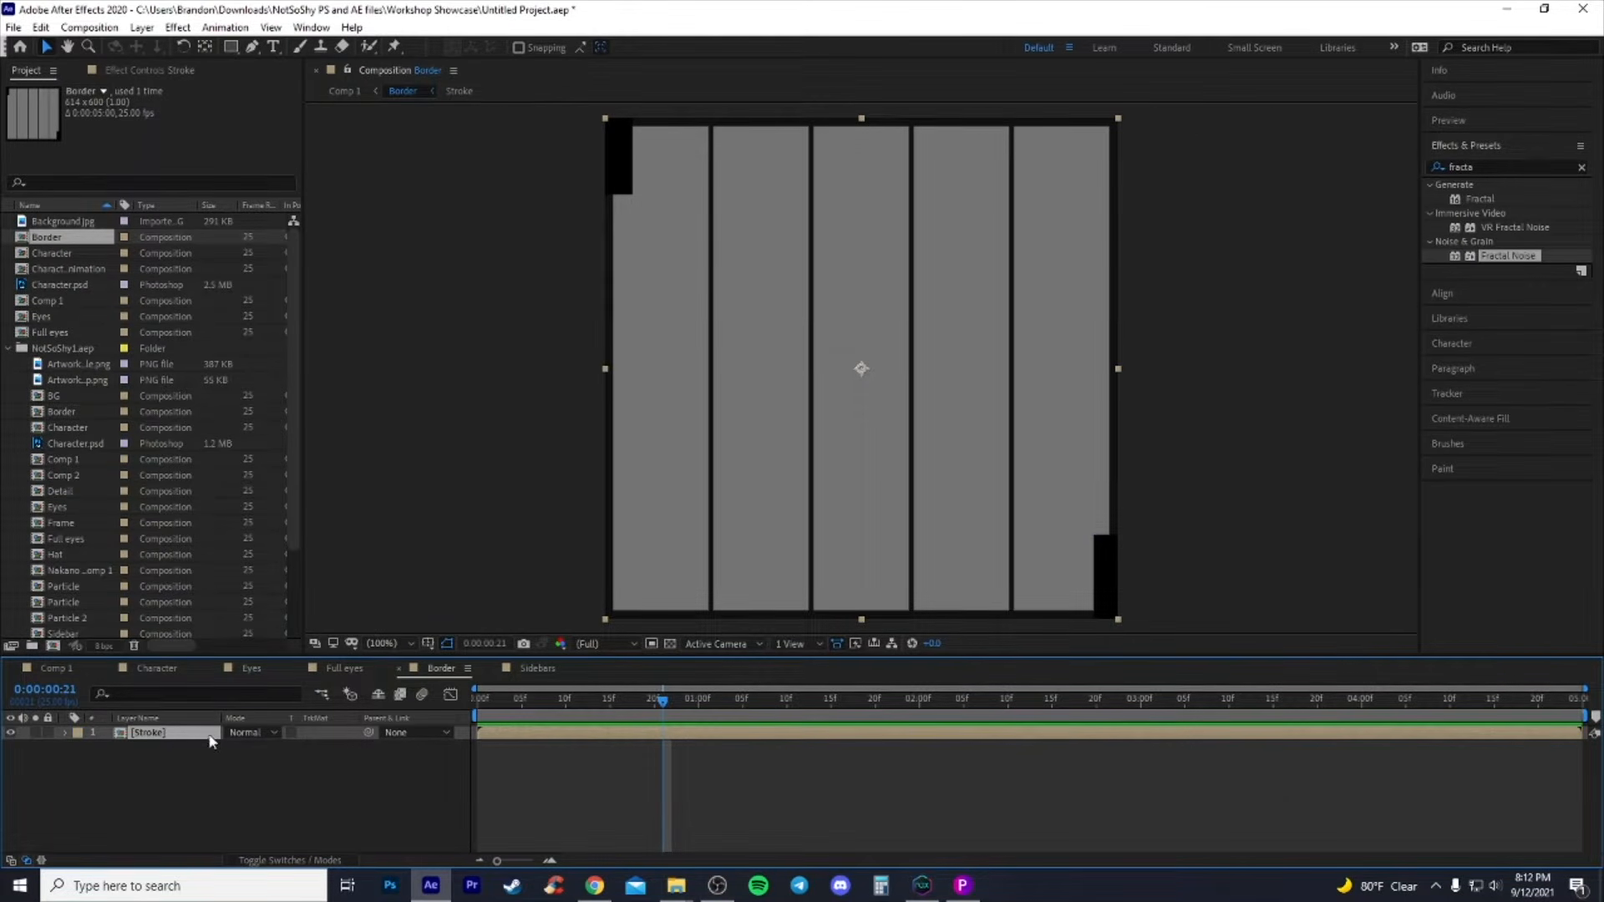
- Add a Stroke layer style to the Stroke layer with size 1.0 and the red colour FF0000
right_click(176, 735)
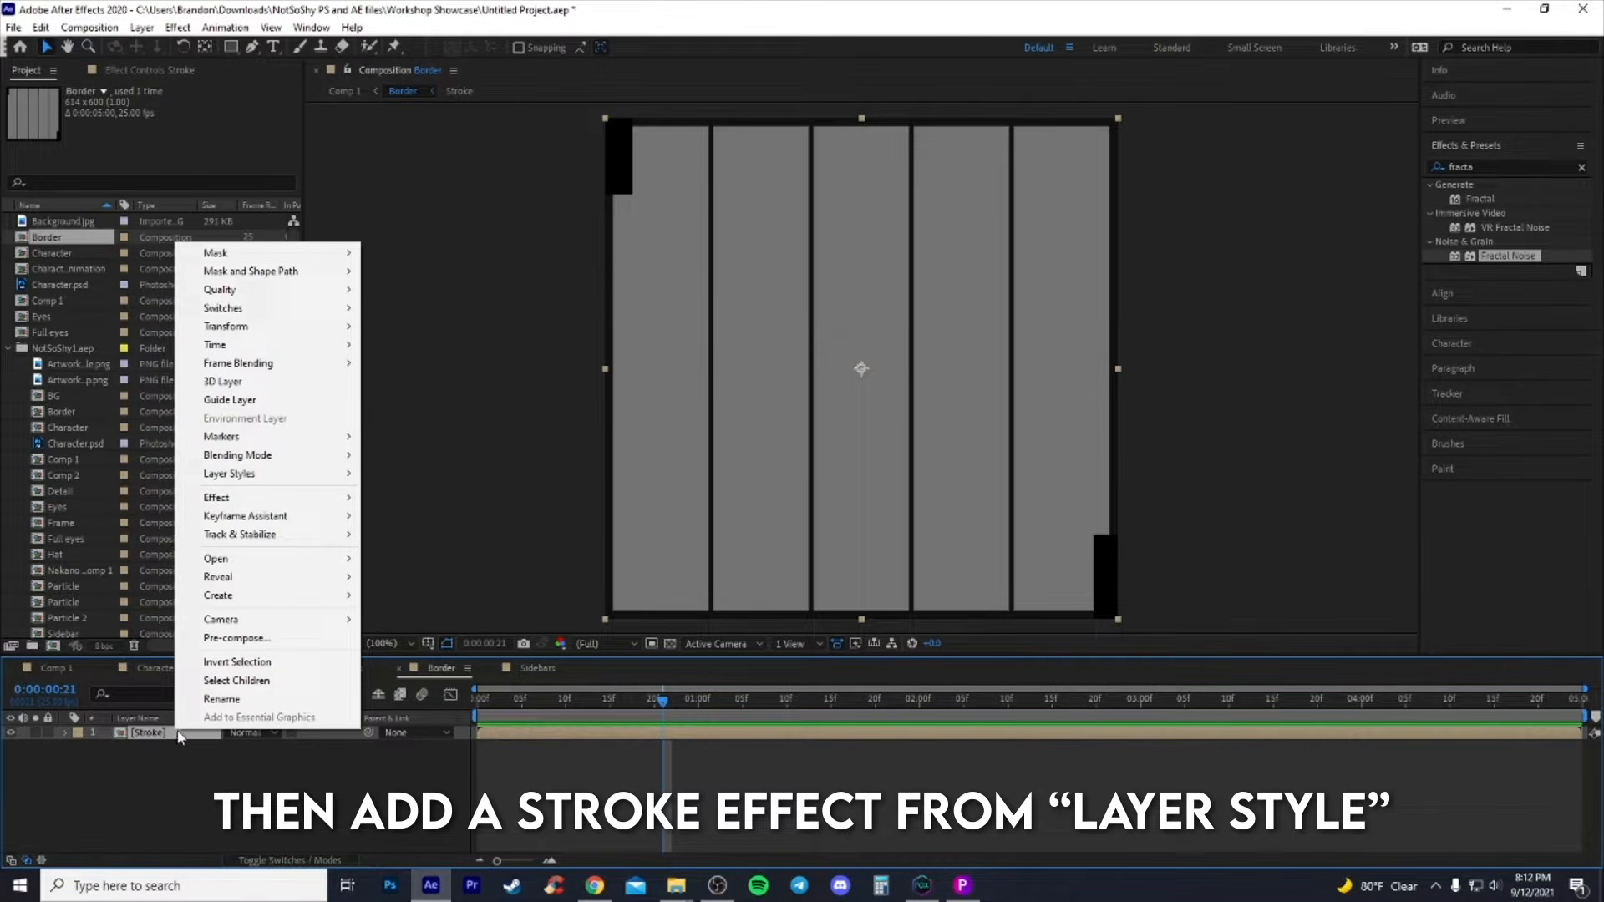
mouse_move(229, 483)
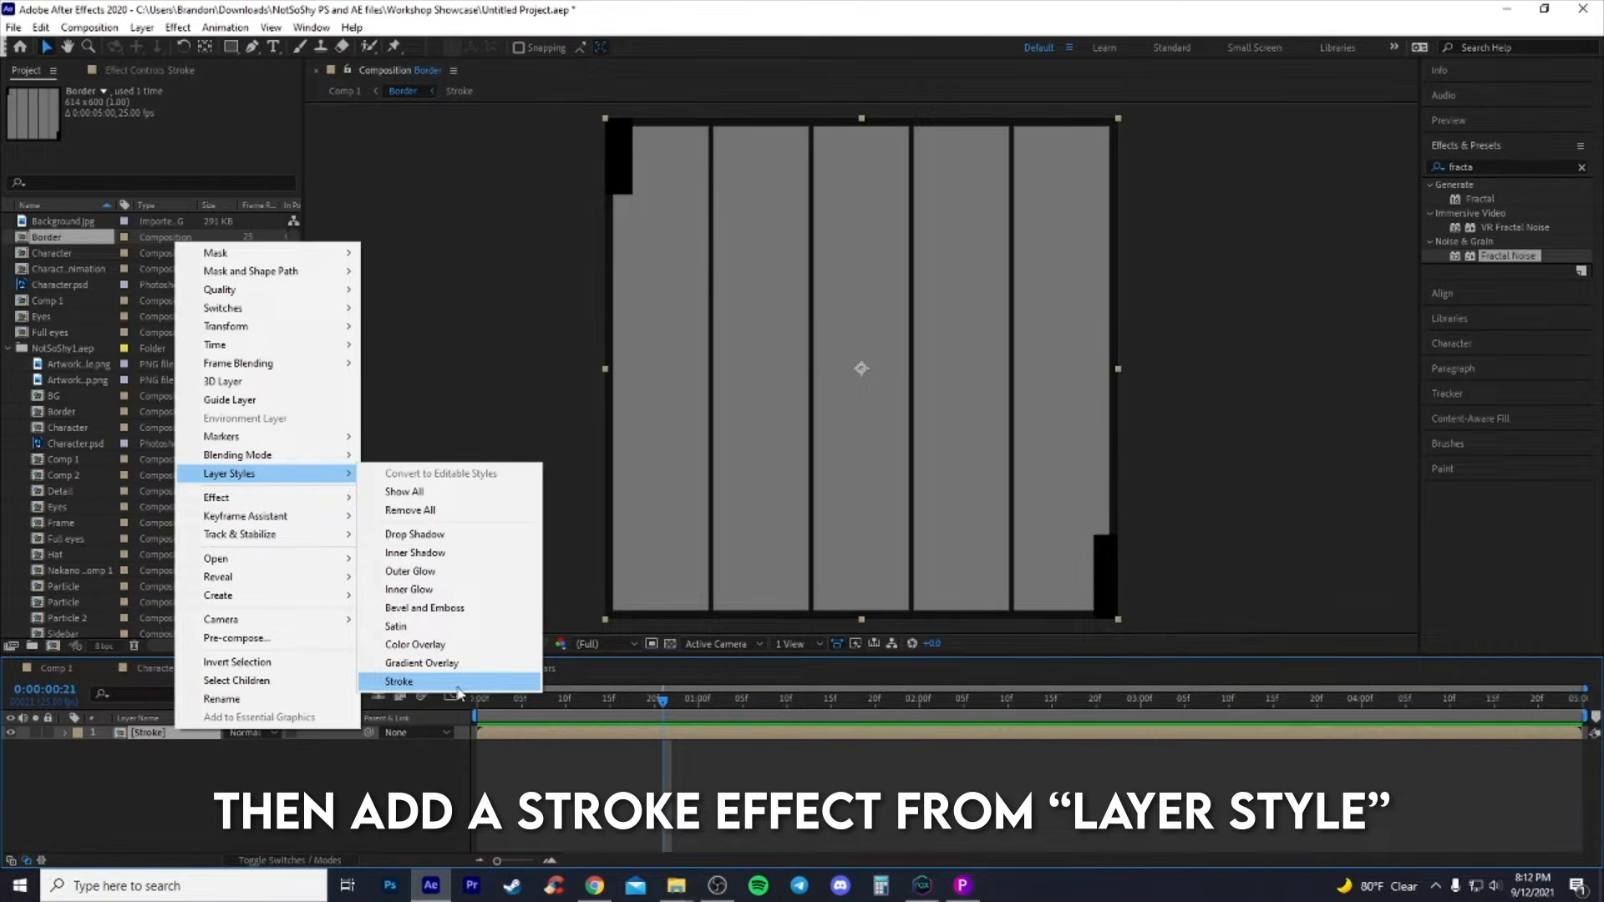
click(398, 681)
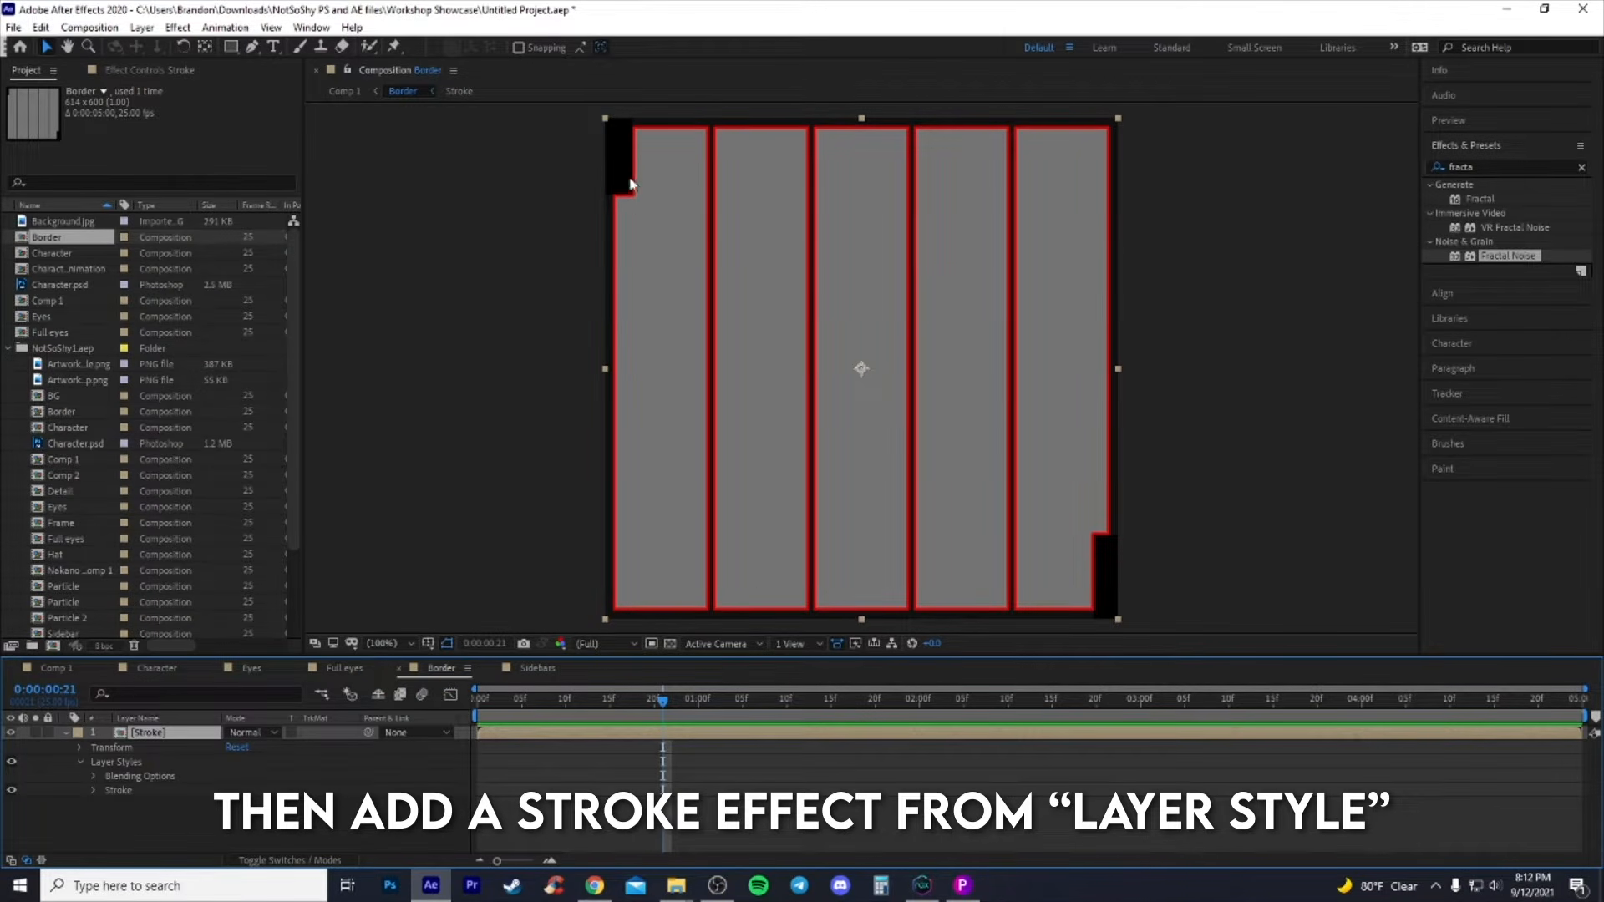
click(92, 792)
drag(229, 821, 189, 820)
click(235, 803)
click(378, 491)
mouse_move(335, 502)
mouse_down()
mouse_move(493, 443)
mouse_move(609, 344)
mouse_up()
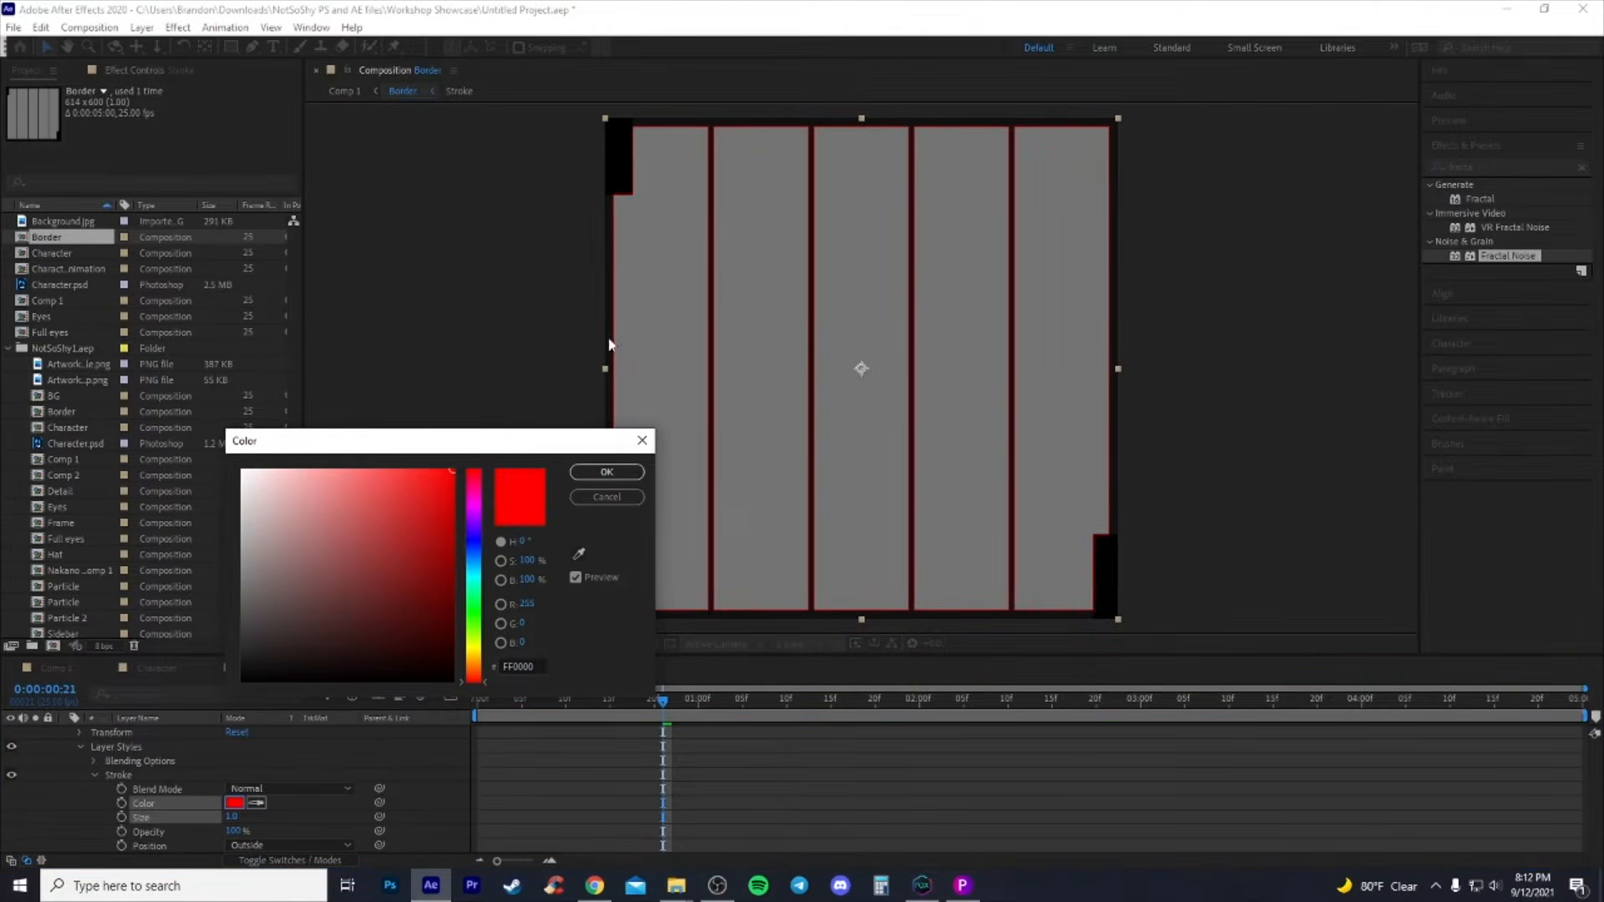
click(606, 473)
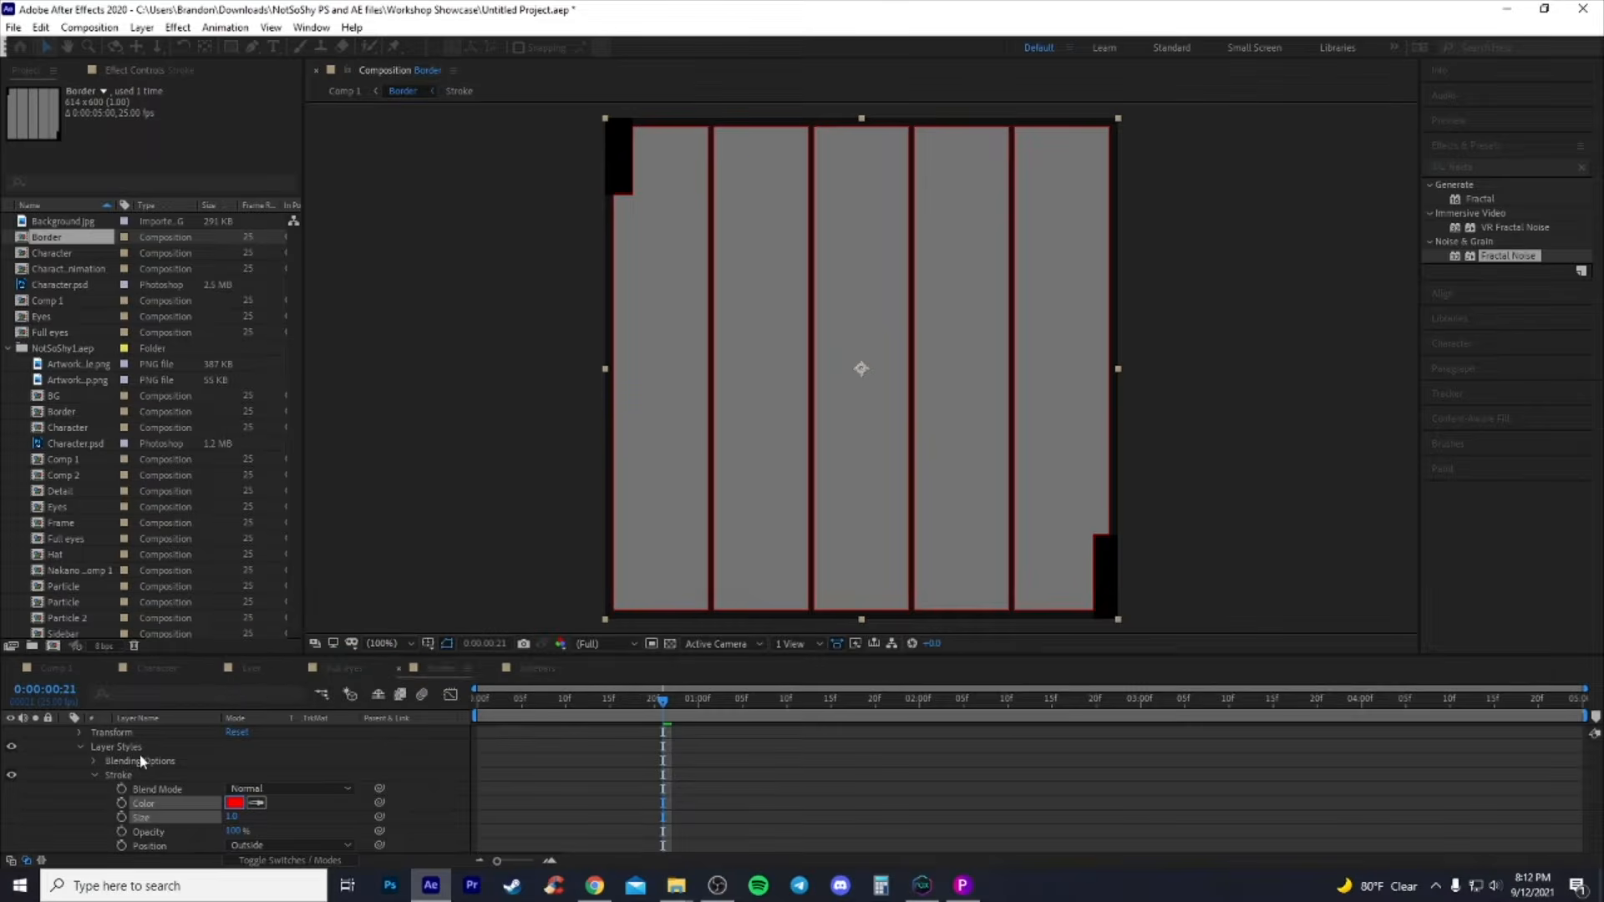
click(78, 745)
click(145, 779)
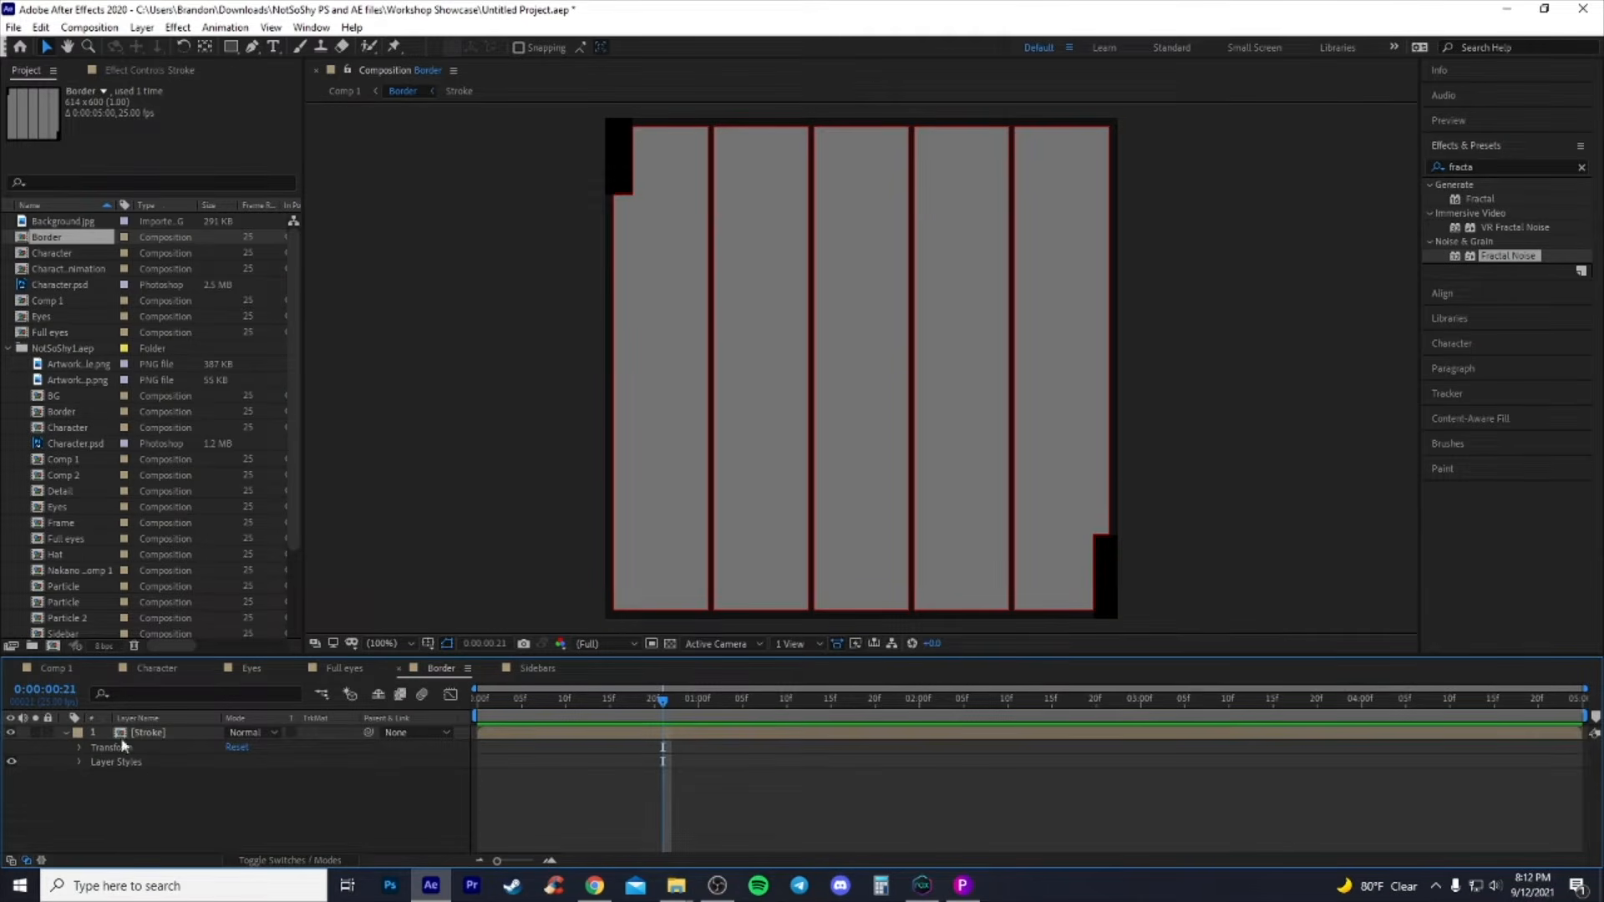
- Find the Fractal Noise effect and apply it to the Border layer in Comp 1
click(65, 668)
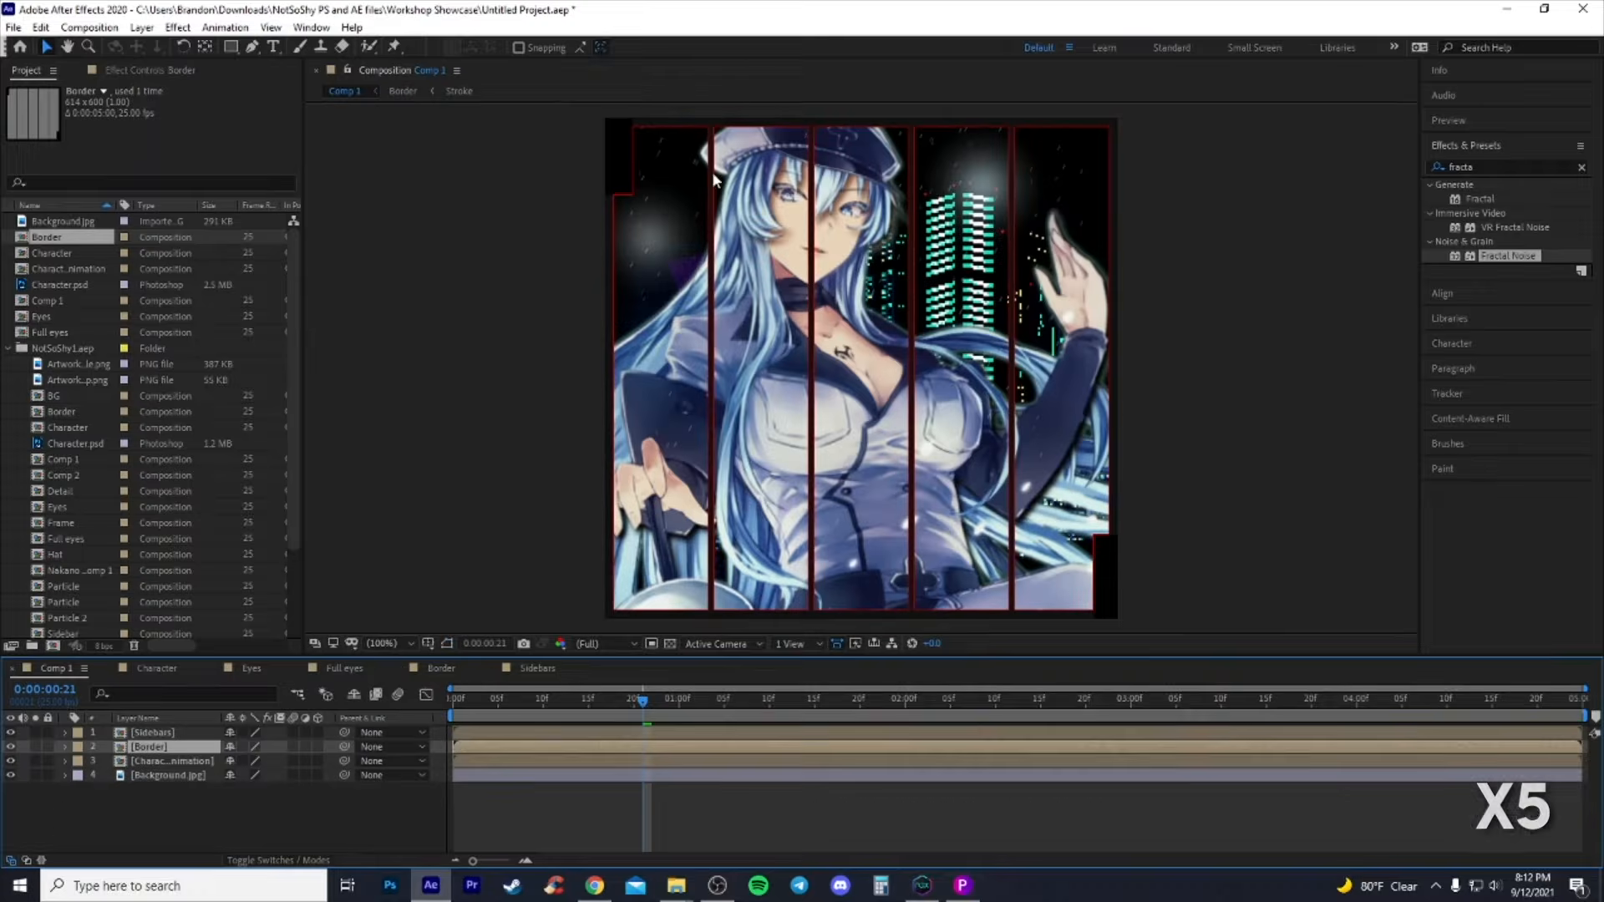
click(149, 746)
click(1581, 168)
click(1506, 168)
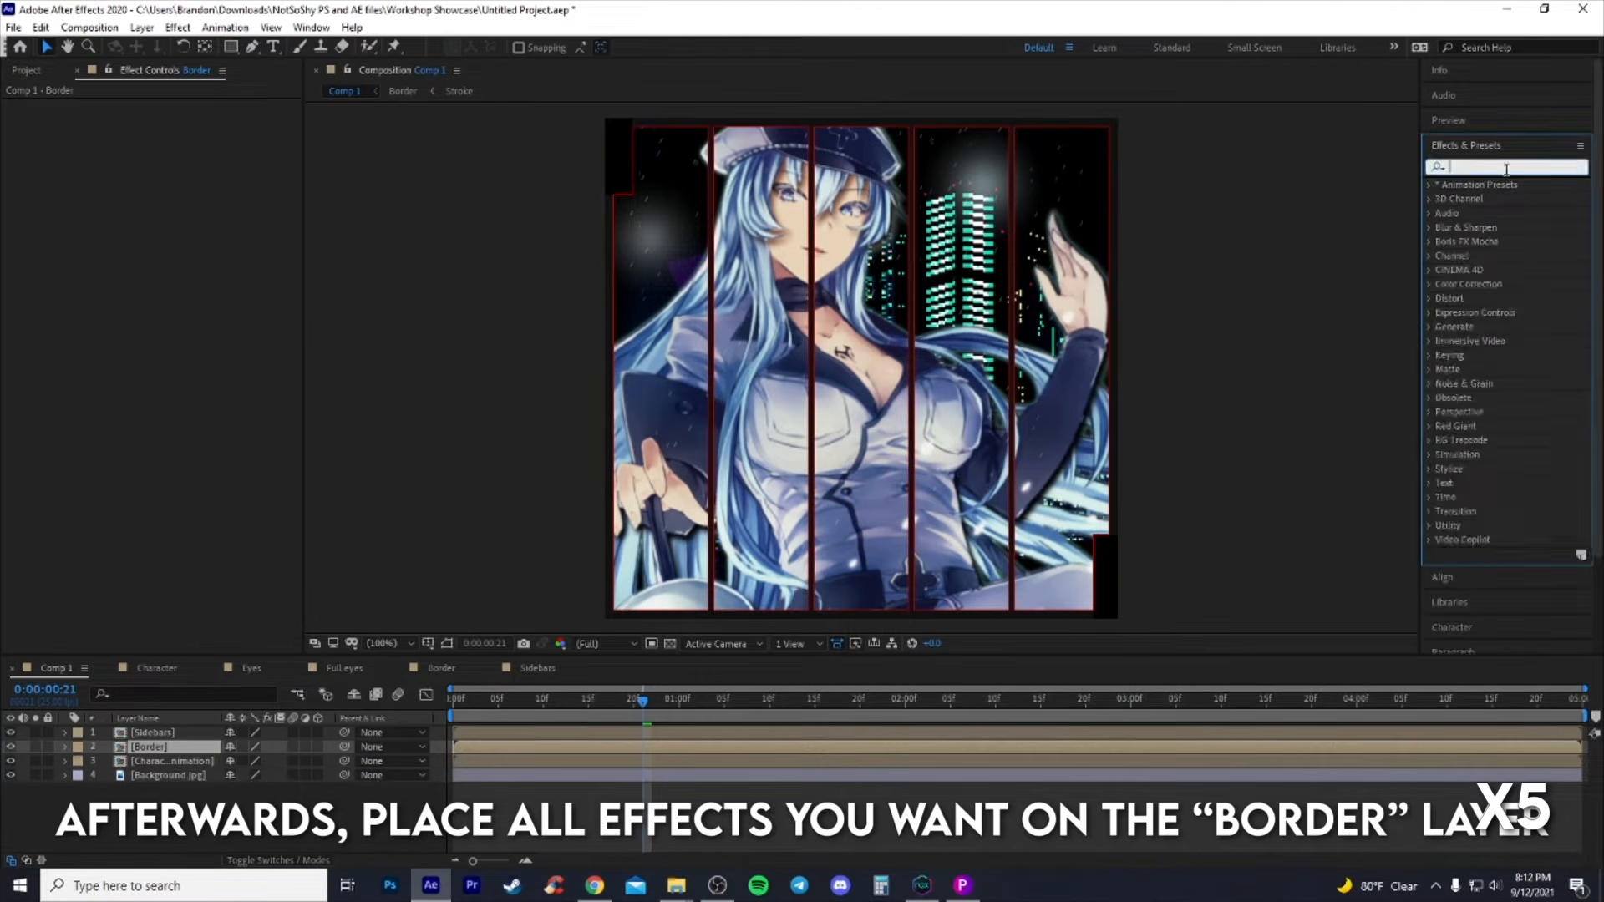
text(fracta)
drag(1507, 256, 148, 326)
- Keyframe the Fractal Noise evolution from the first frame to 2 revolutions at the last frame
drag(643, 701, 452, 701)
click(35, 248)
key(End)
click(171, 247)
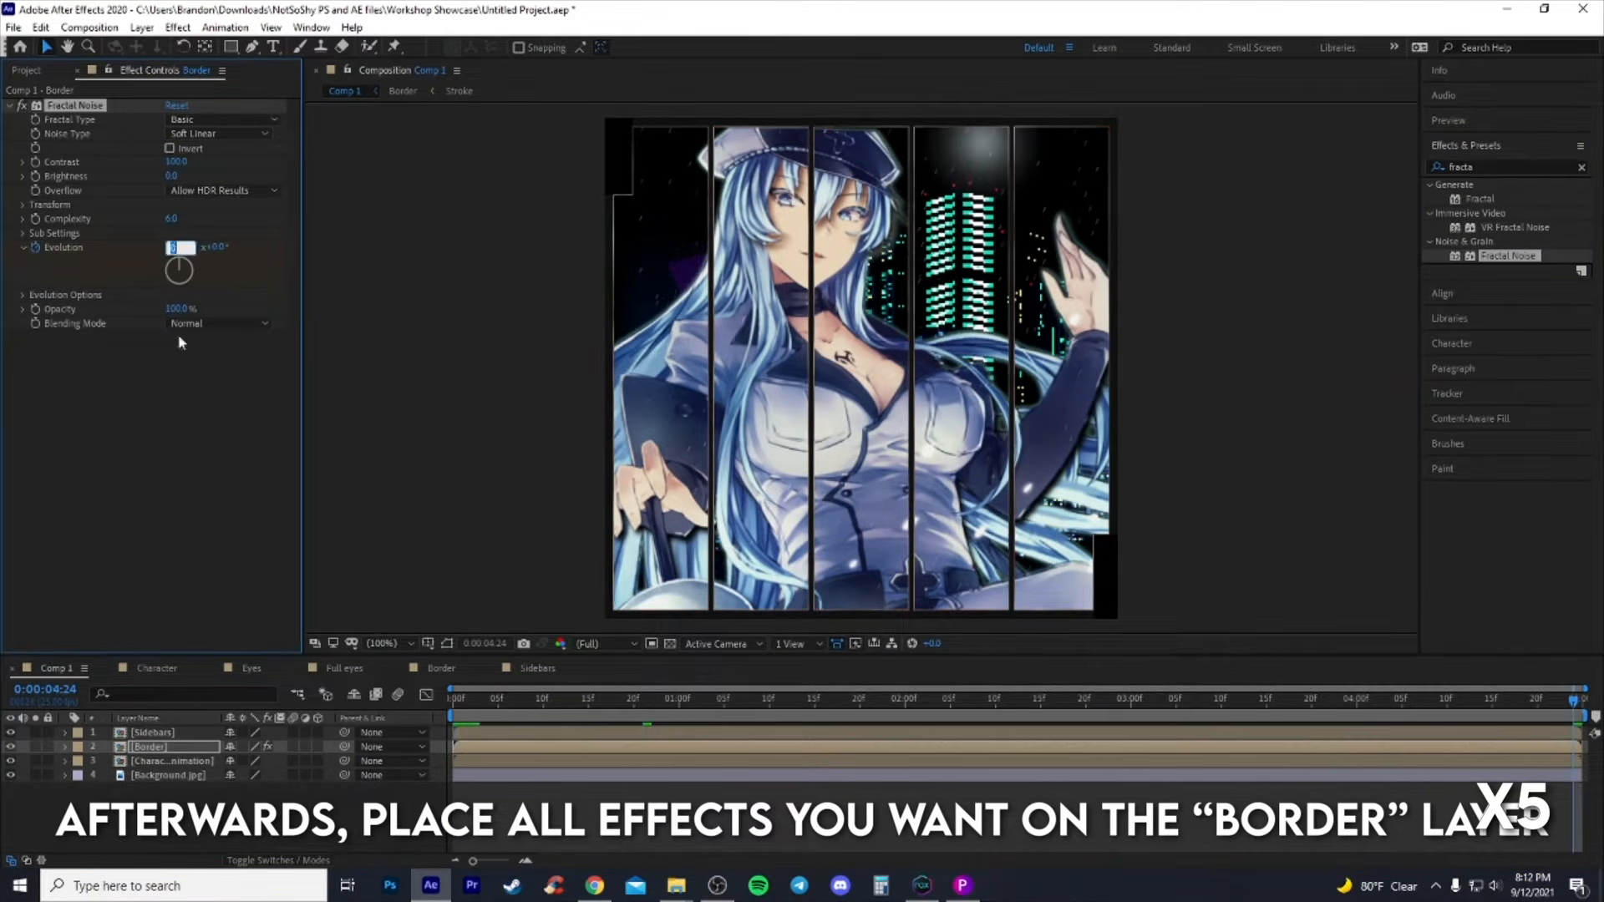
- Apply the Tint effect to the Border layer and map both its black and white to pale cyan shades
drag(1510, 167, 1192, 168)
text(tint)
drag(1489, 241, 274, 429)
click(173, 417)
click(451, 562)
click(473, 566)
key(Return)
click(174, 431)
click(354, 469)
click(606, 472)
- Change the Tint mapping to white for black and light blue for white, and raise the Fractal Noise contrast to 544
click(174, 417)
drag(400, 476, 401, 441)
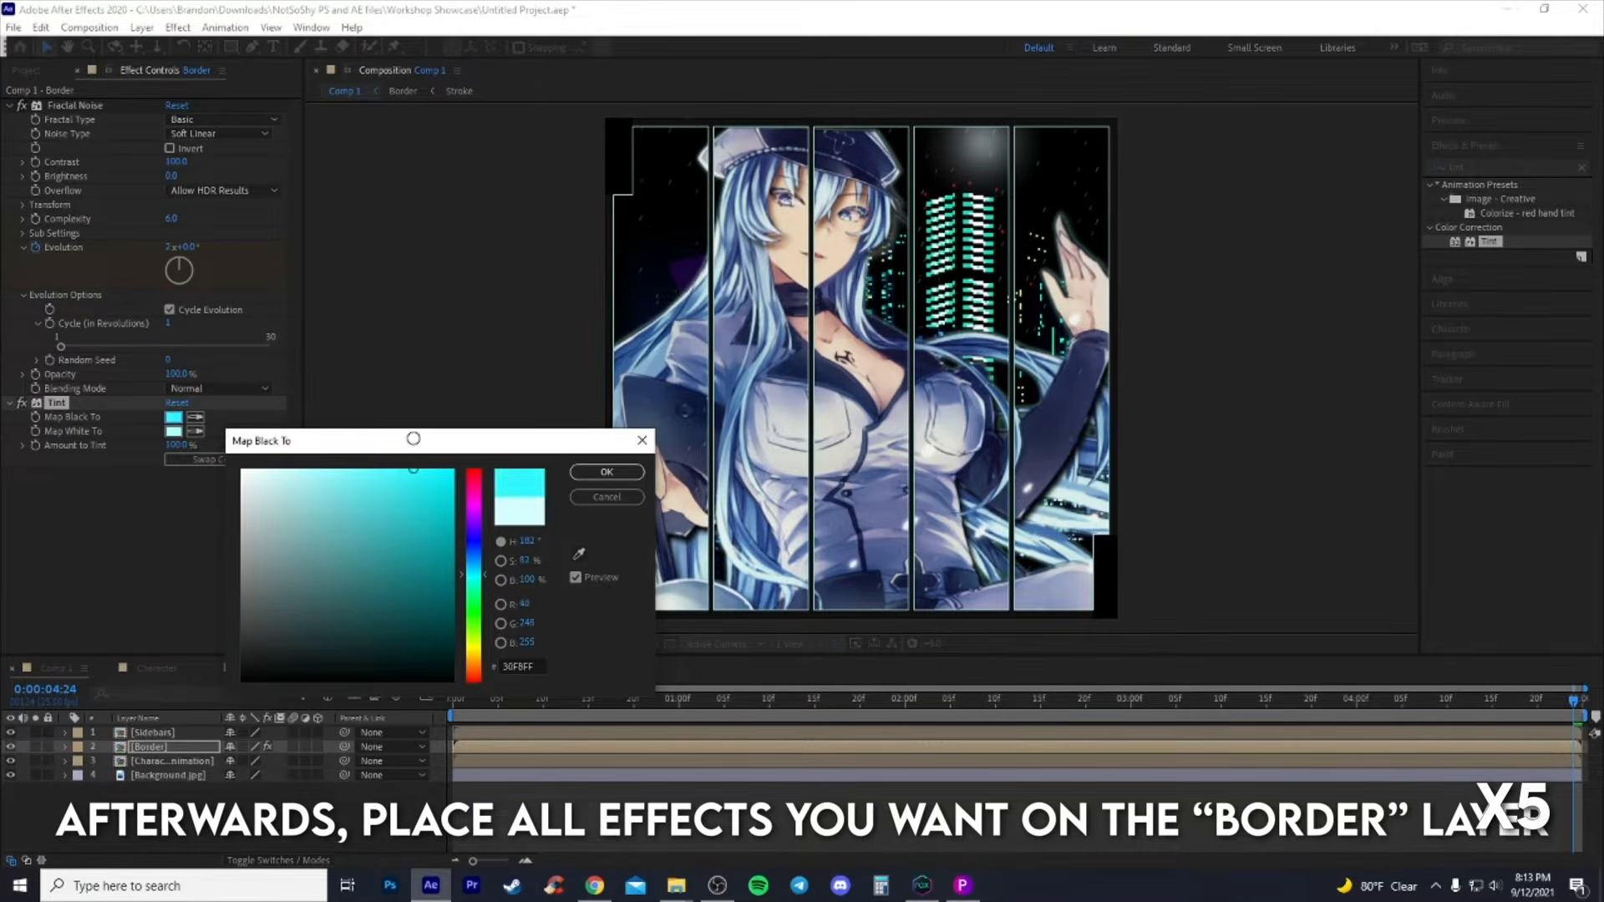
click(174, 431)
click(473, 564)
click(607, 472)
key(space)
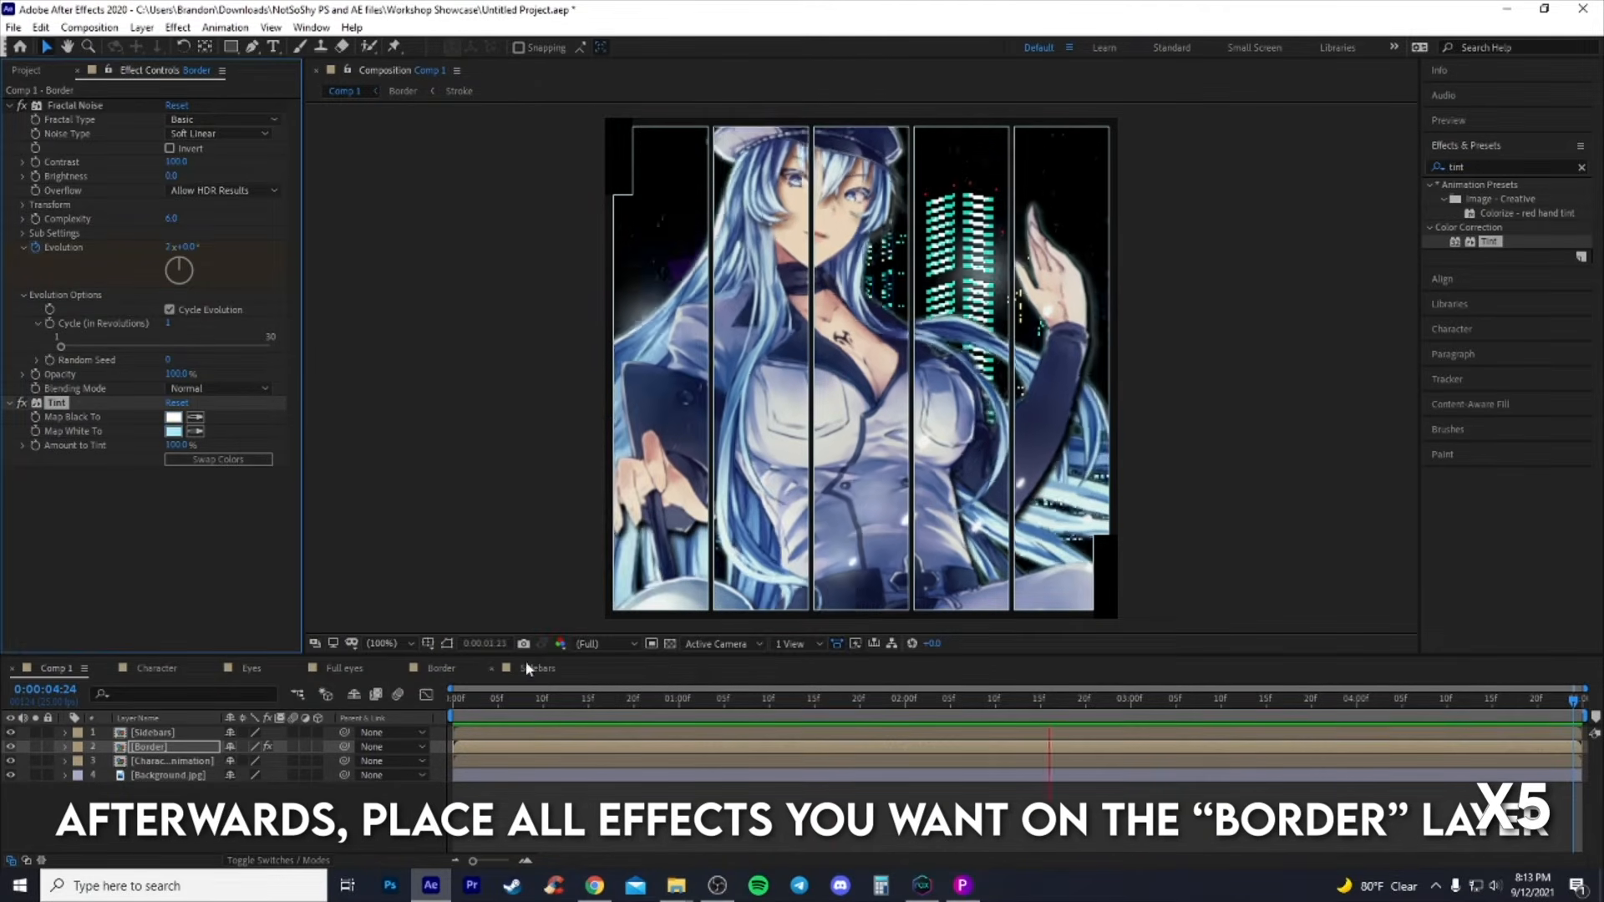
click(174, 416)
click(607, 472)
drag(149, 168, 579, 188)
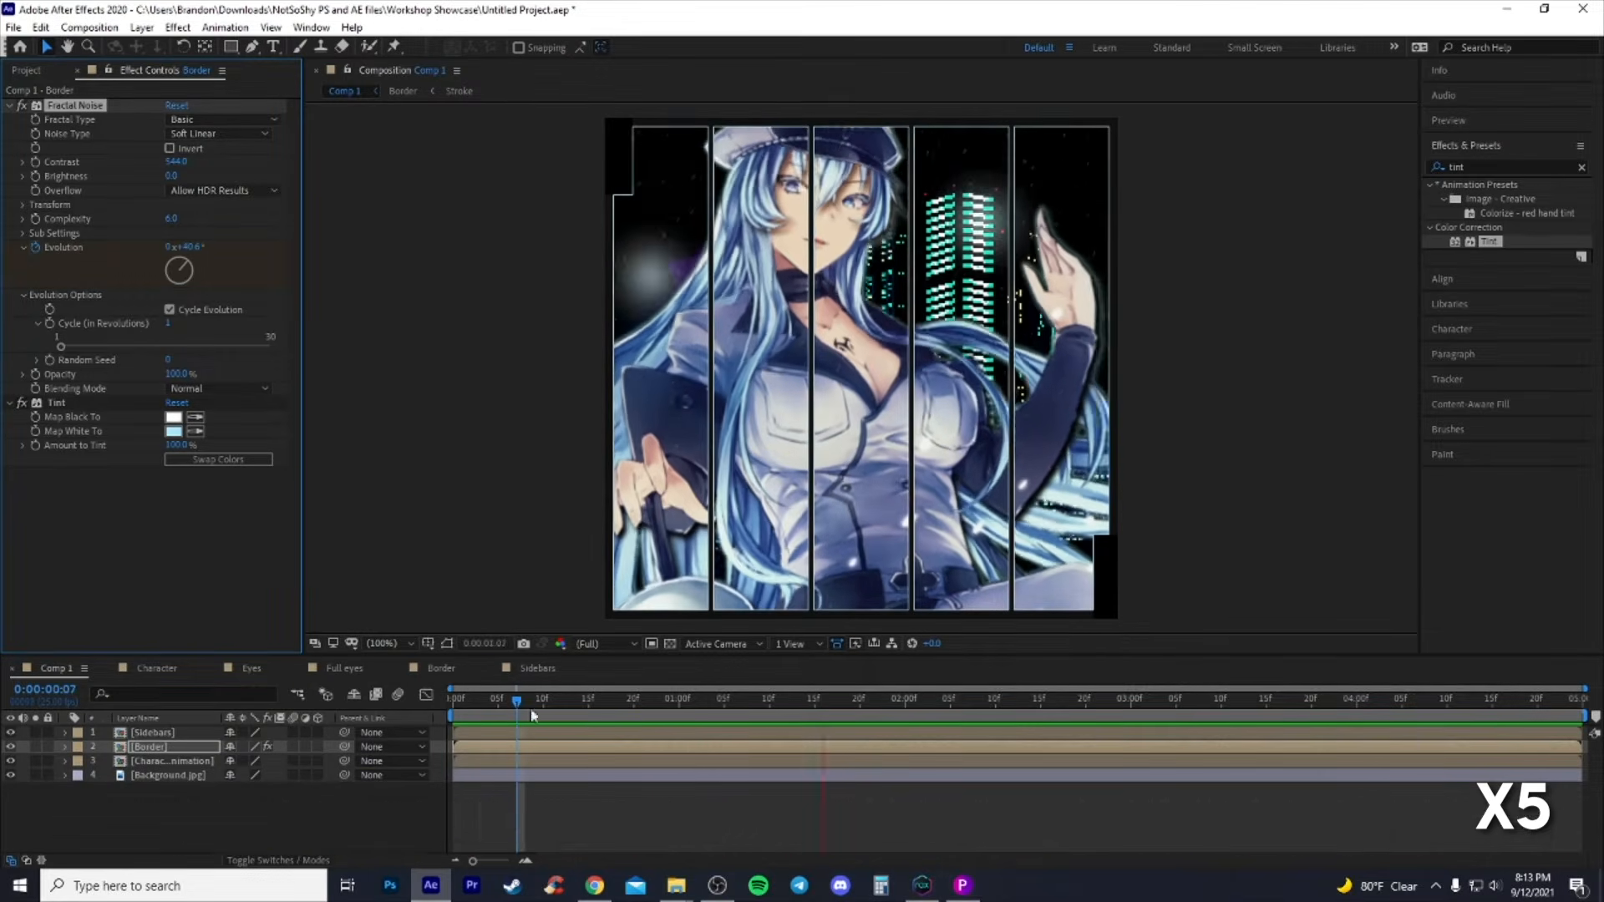
- Create a new 614 x 600 px solid named Saber in Comp 1, starting from the first frame
drag(516, 701, 451, 701)
right_click(248, 802)
click(694, 794)
right_click(200, 804)
mouse_move(298, 624)
click(445, 664)
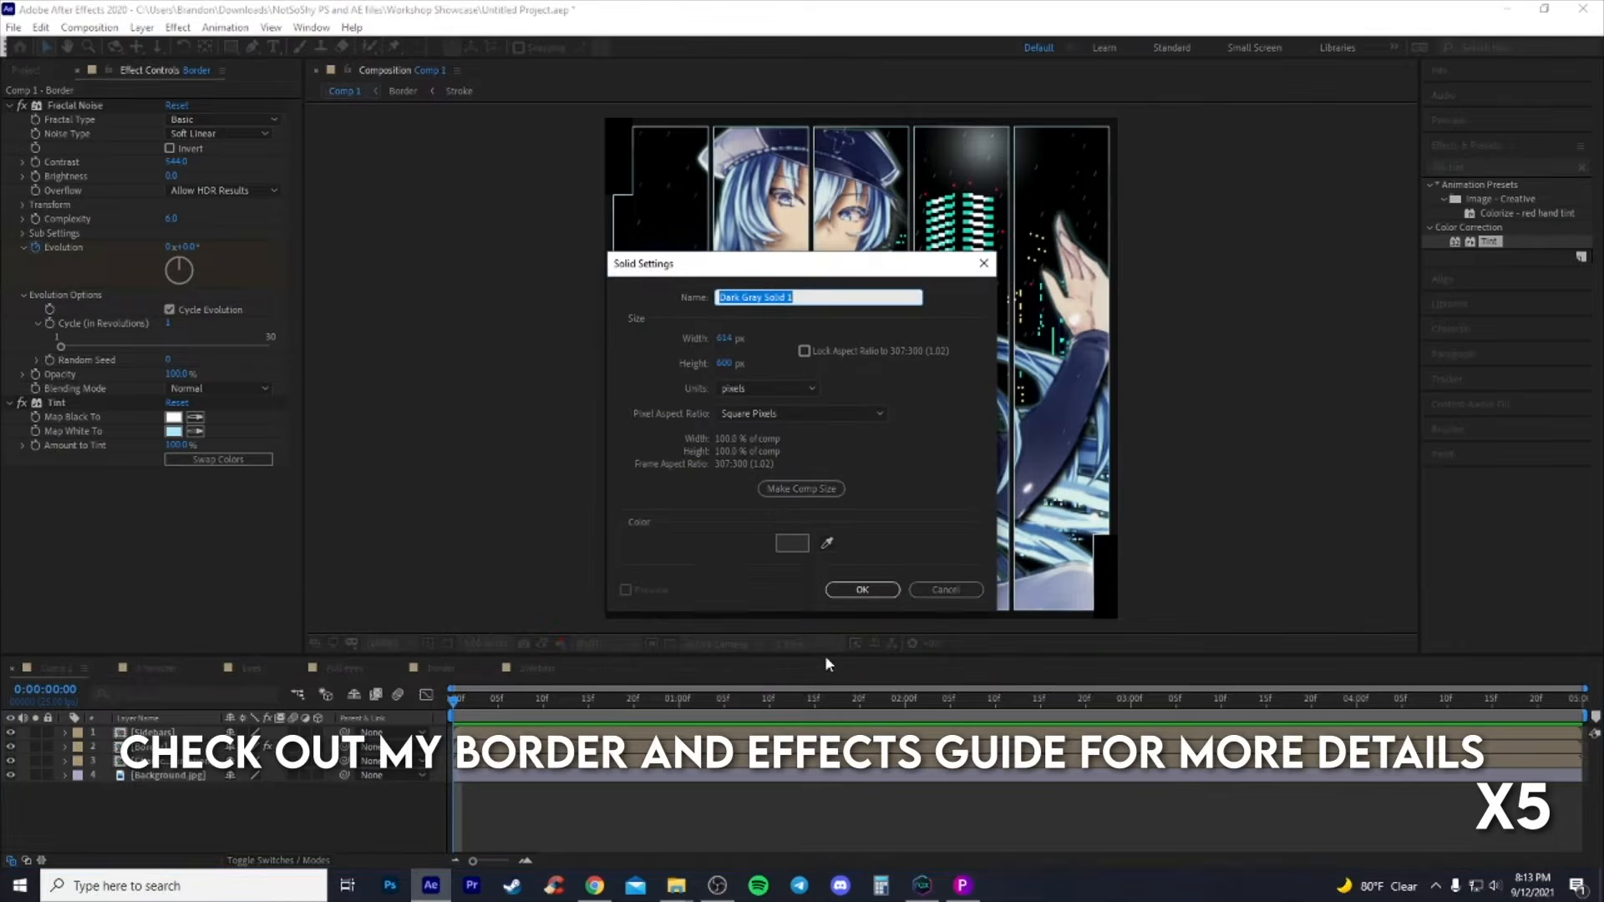
click(837, 595)
- Apply the Saber effect to the new solid and set its core type to Layer Masks
drag(1480, 167, 1397, 162)
text(saber)
drag(1477, 199, 167, 735)
click(23, 247)
click(219, 261)
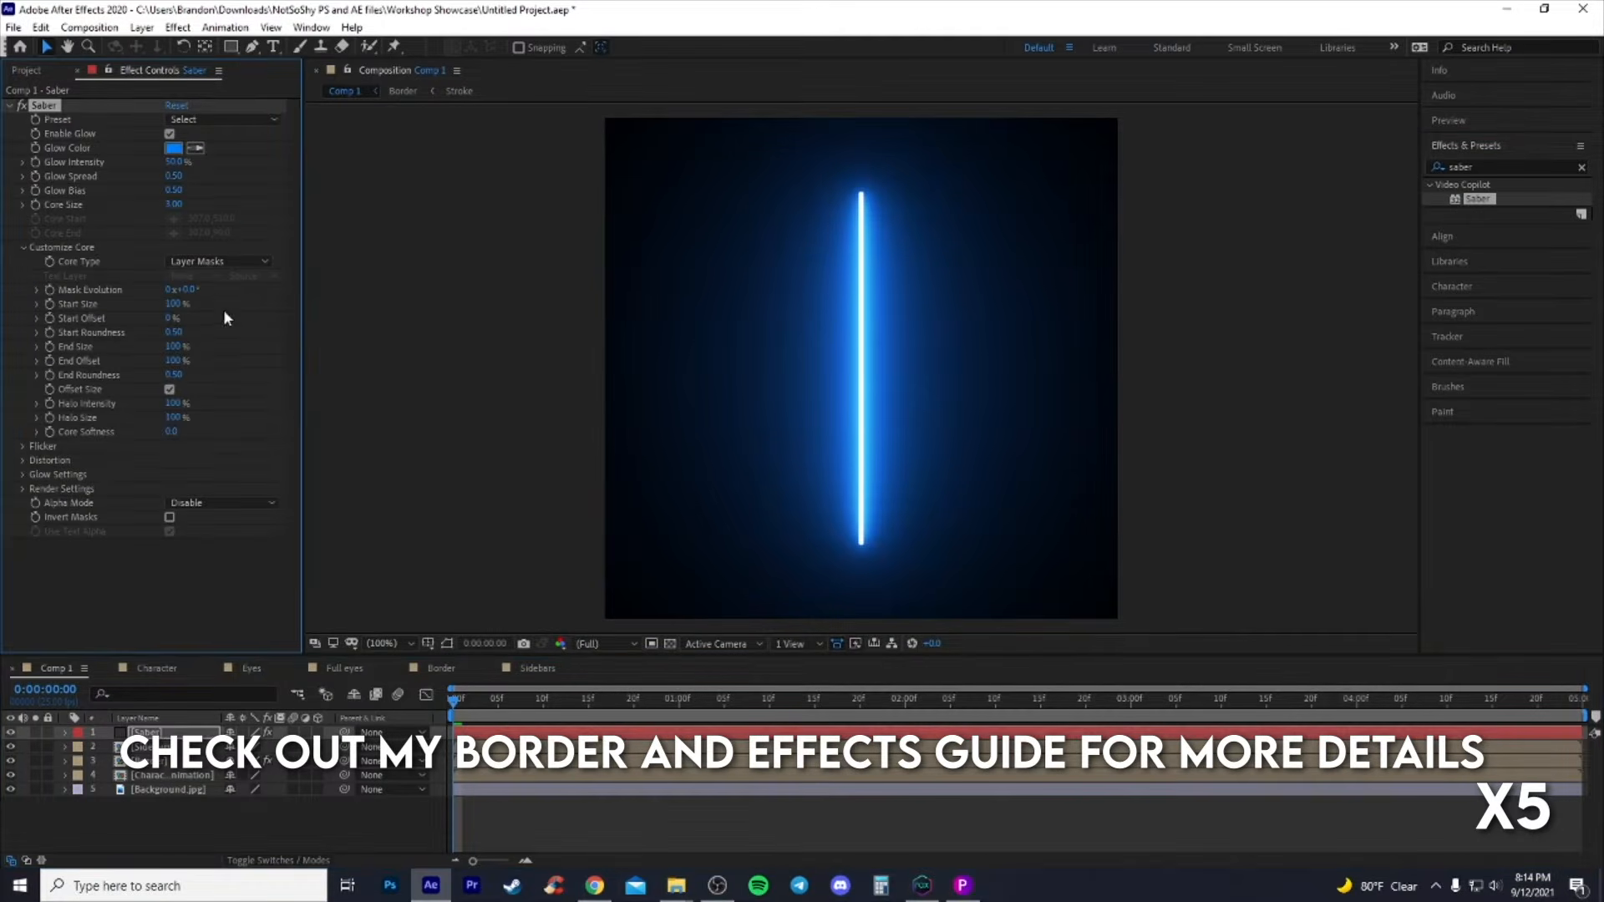
- Auto-trace the Saber layer to give it a mask running around the frame's edge
click(161, 732)
click(142, 25)
click(188, 559)
click(853, 573)
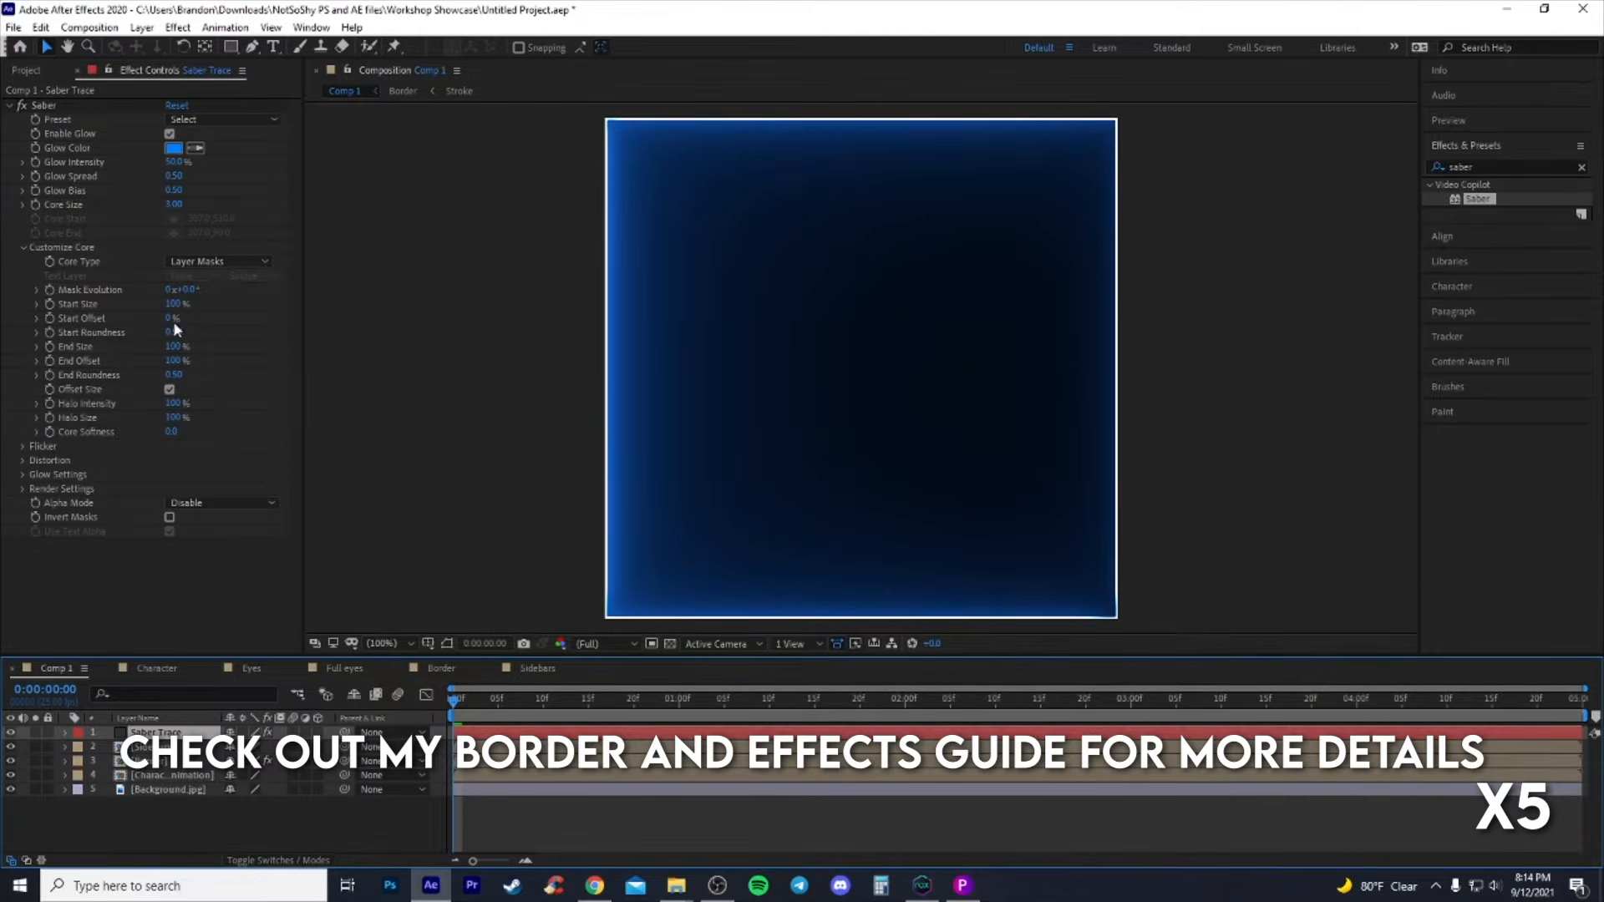
- Keyframe the Saber mask evolution from 0 at the start to 1 revolution at the end of the composition
click(49, 290)
click(1581, 698)
click(169, 290)
text(1)
click(308, 825)
- Refine the Saber line with a 0% start size, a higher start offset and a smaller core size
drag(501, 698, 453, 698)
drag(169, 305, 3, 310)
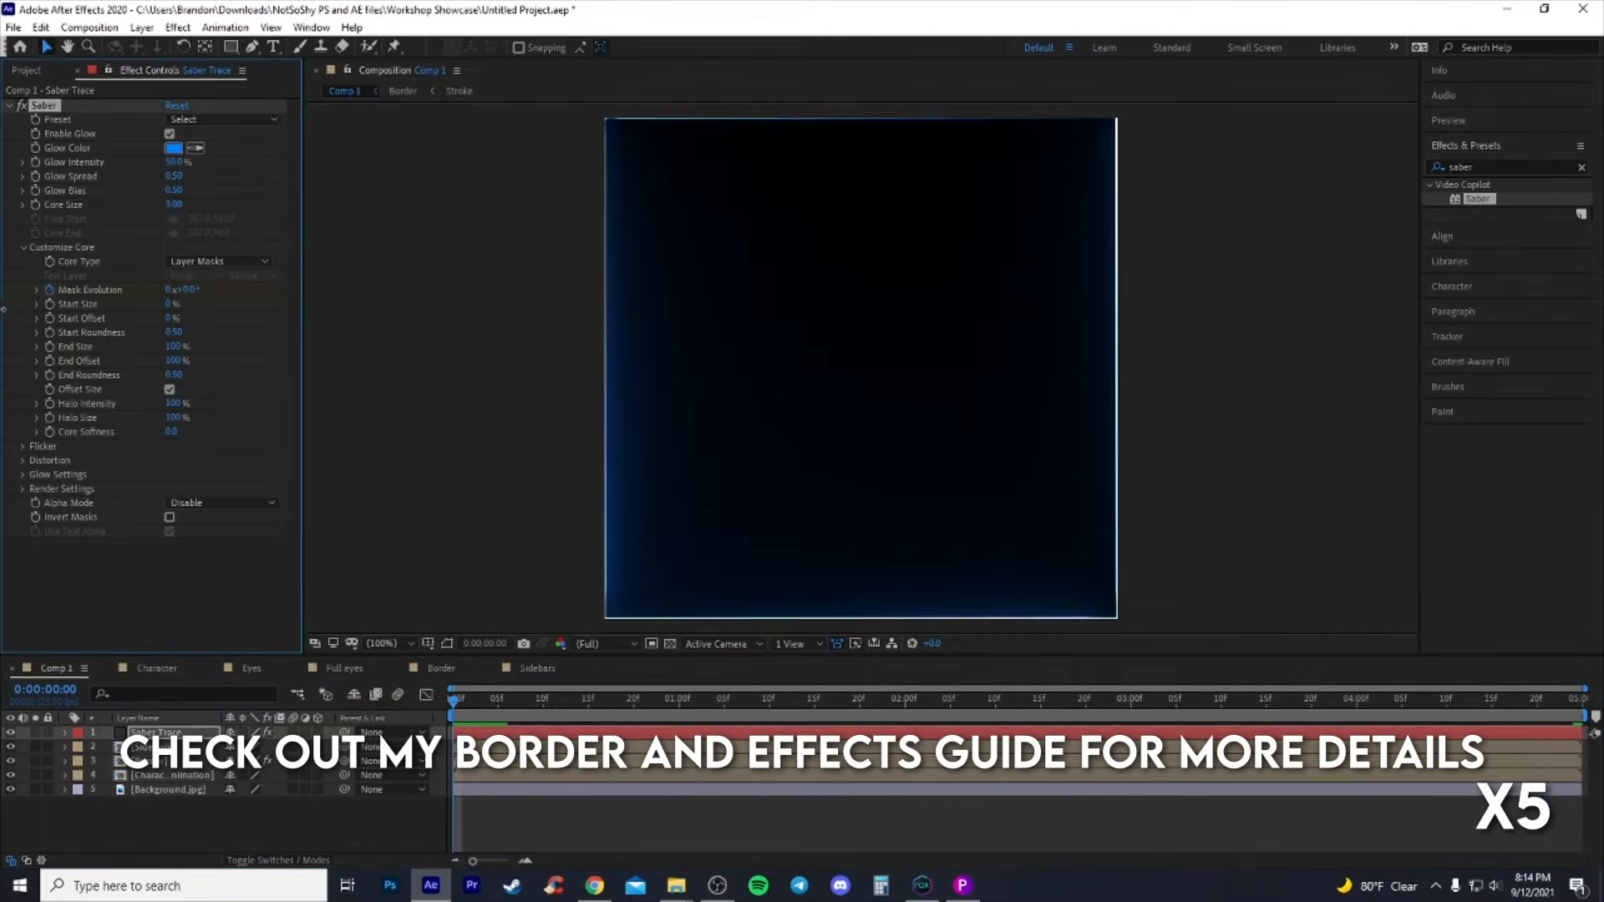
drag(172, 318, 193, 318)
key(space)
click(832, 698)
drag(174, 204, 129, 162)
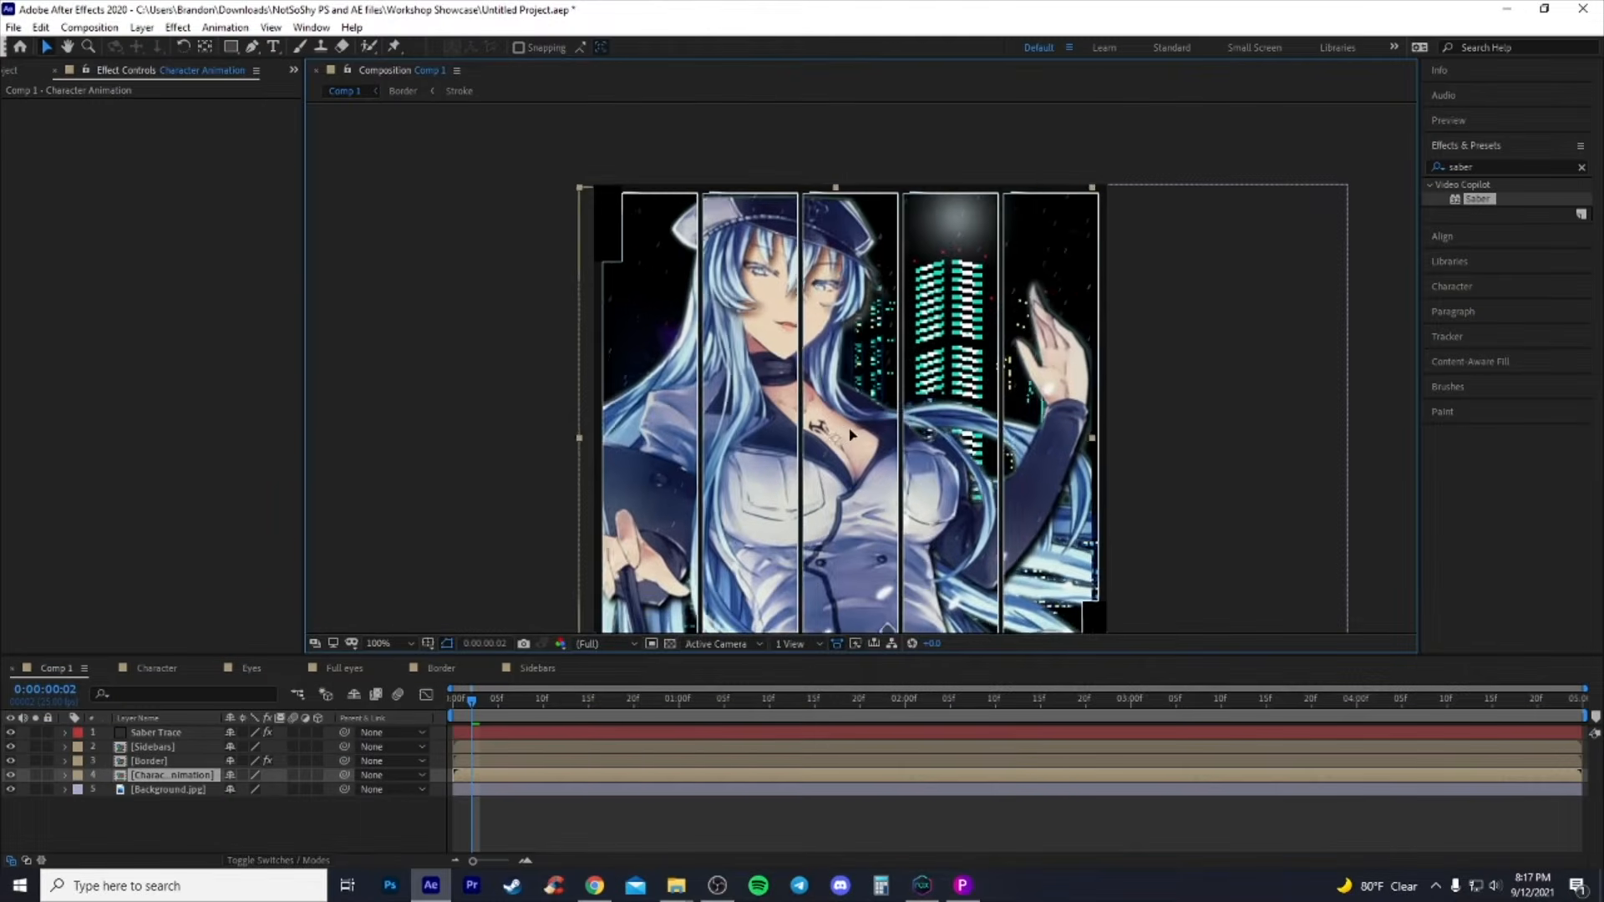
- Shift the Character Animation layer slightly to the right in the frame and preview the composition
drag(816, 429, 863, 432)
key(space)
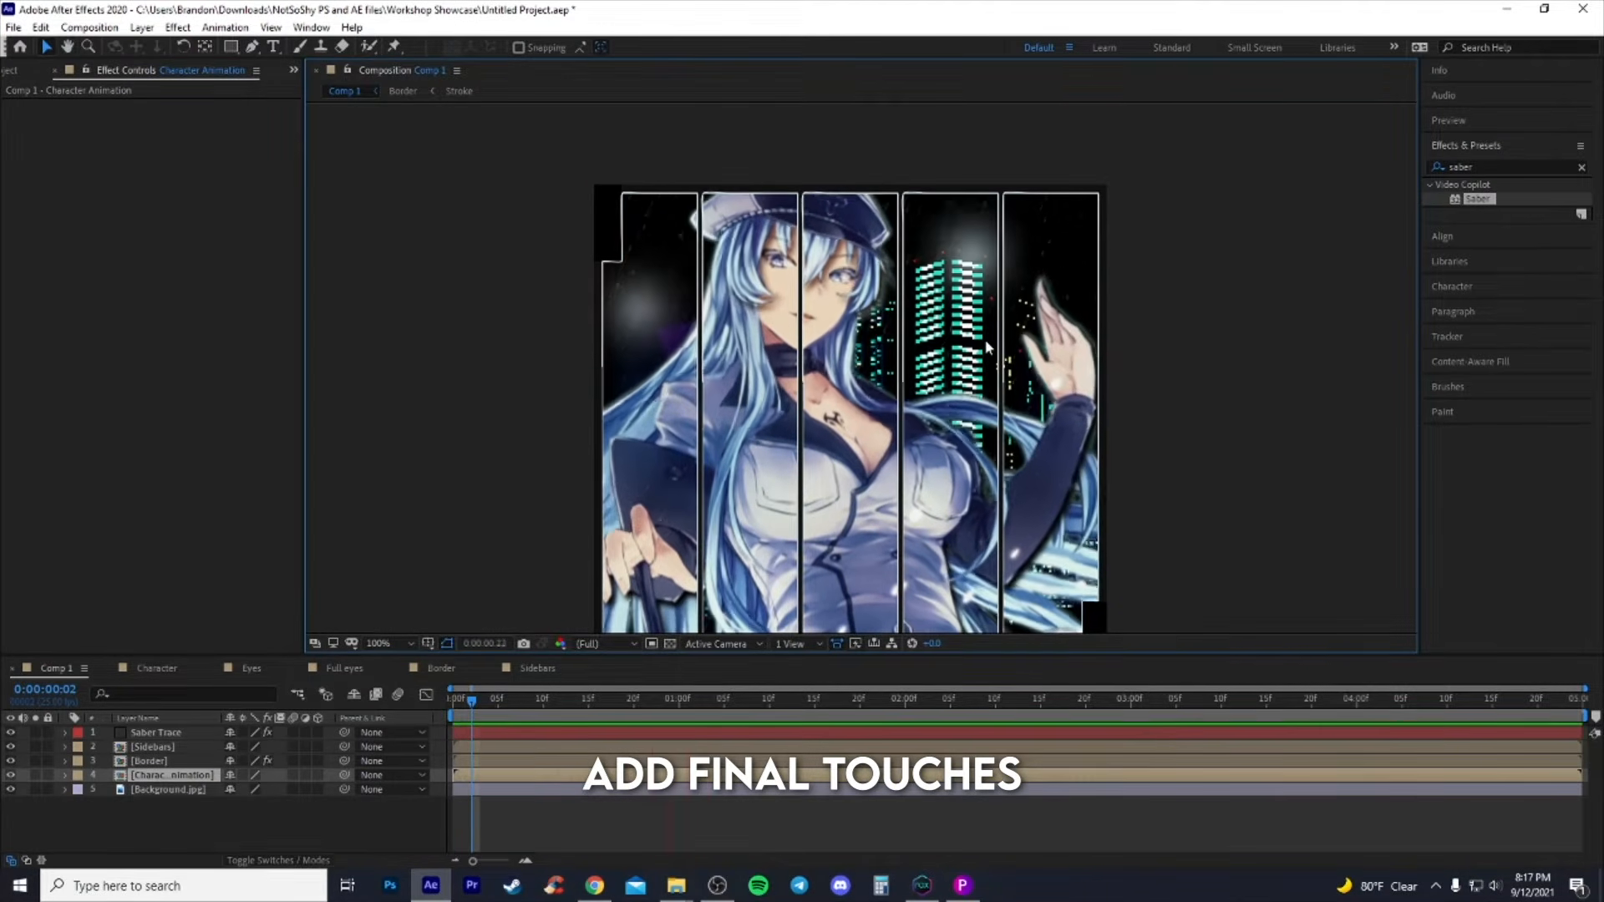
key(comma)
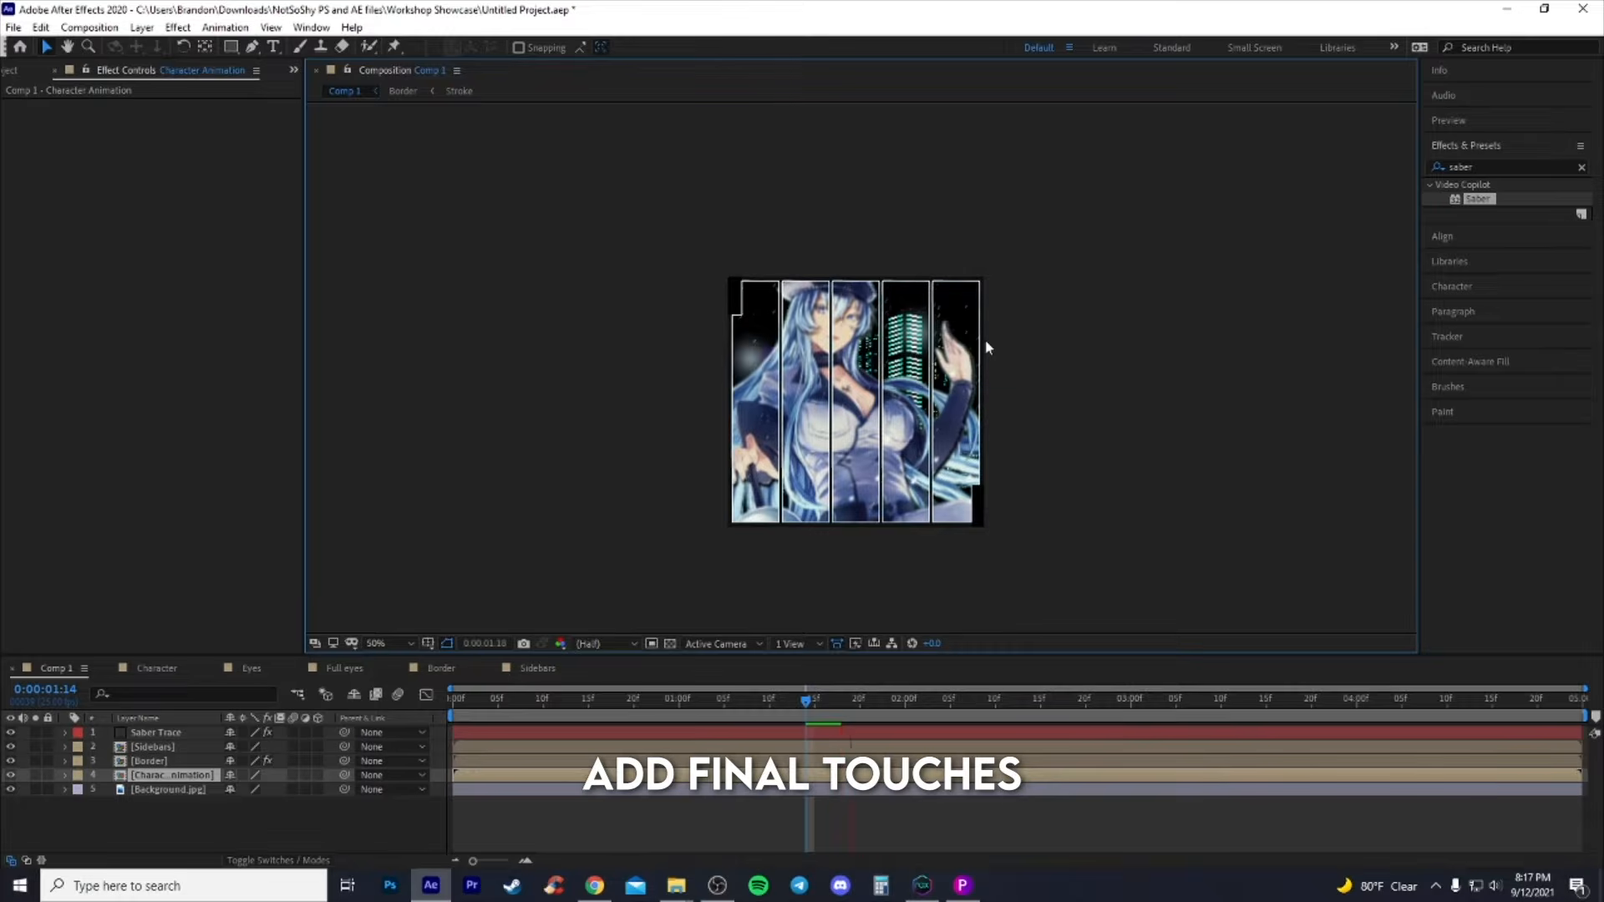
key(period)
key(space)
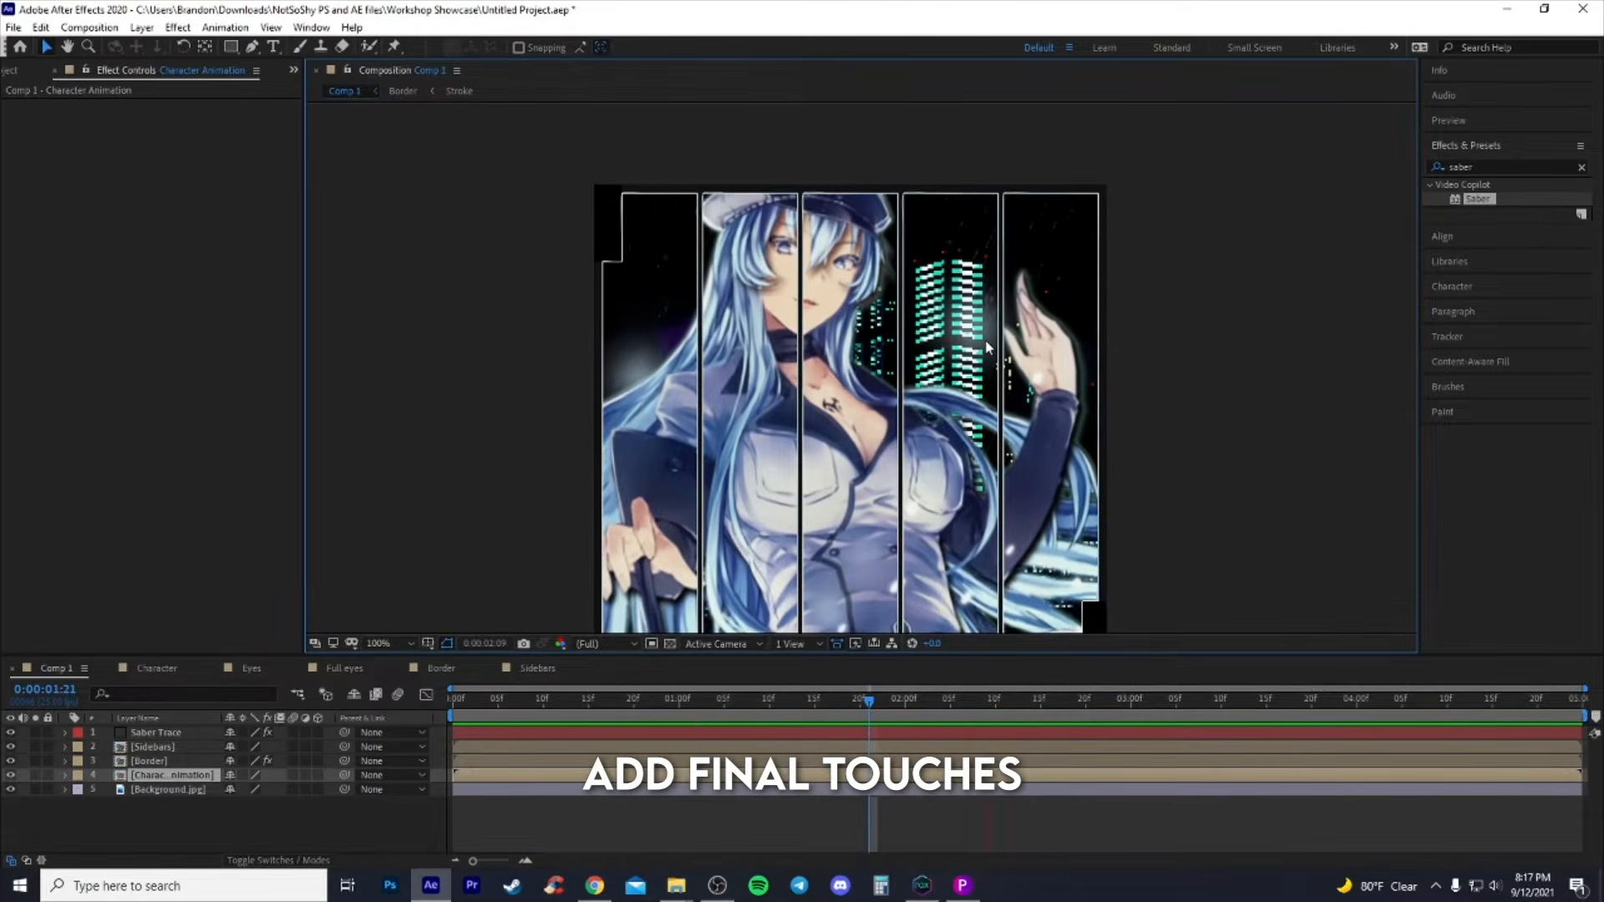
key(space)
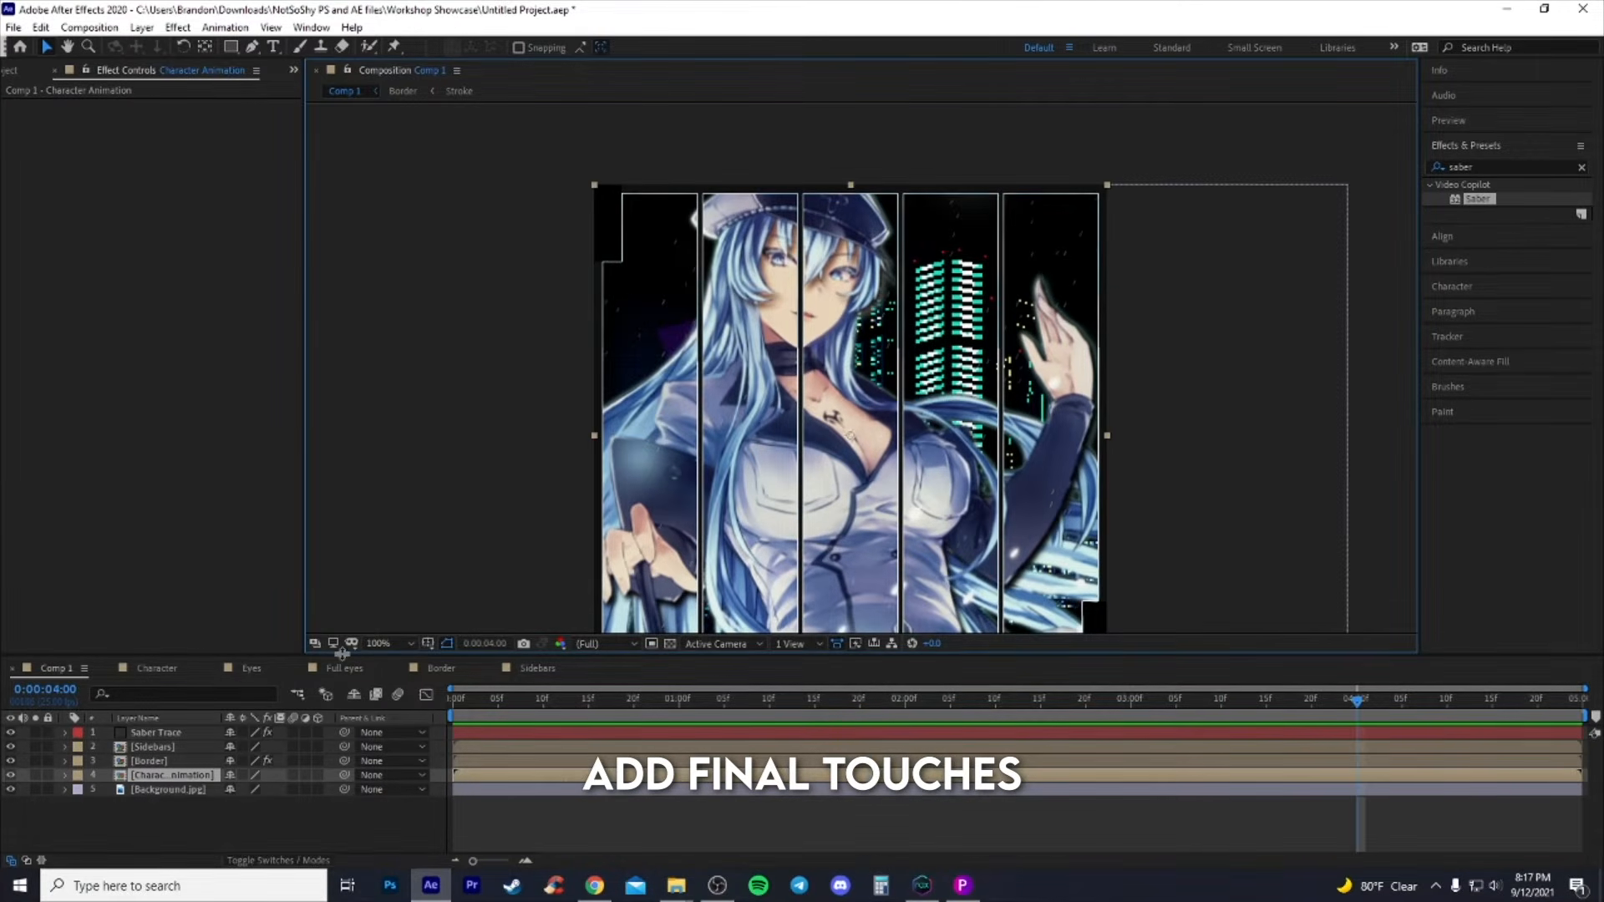
click(380, 644)
click(411, 366)
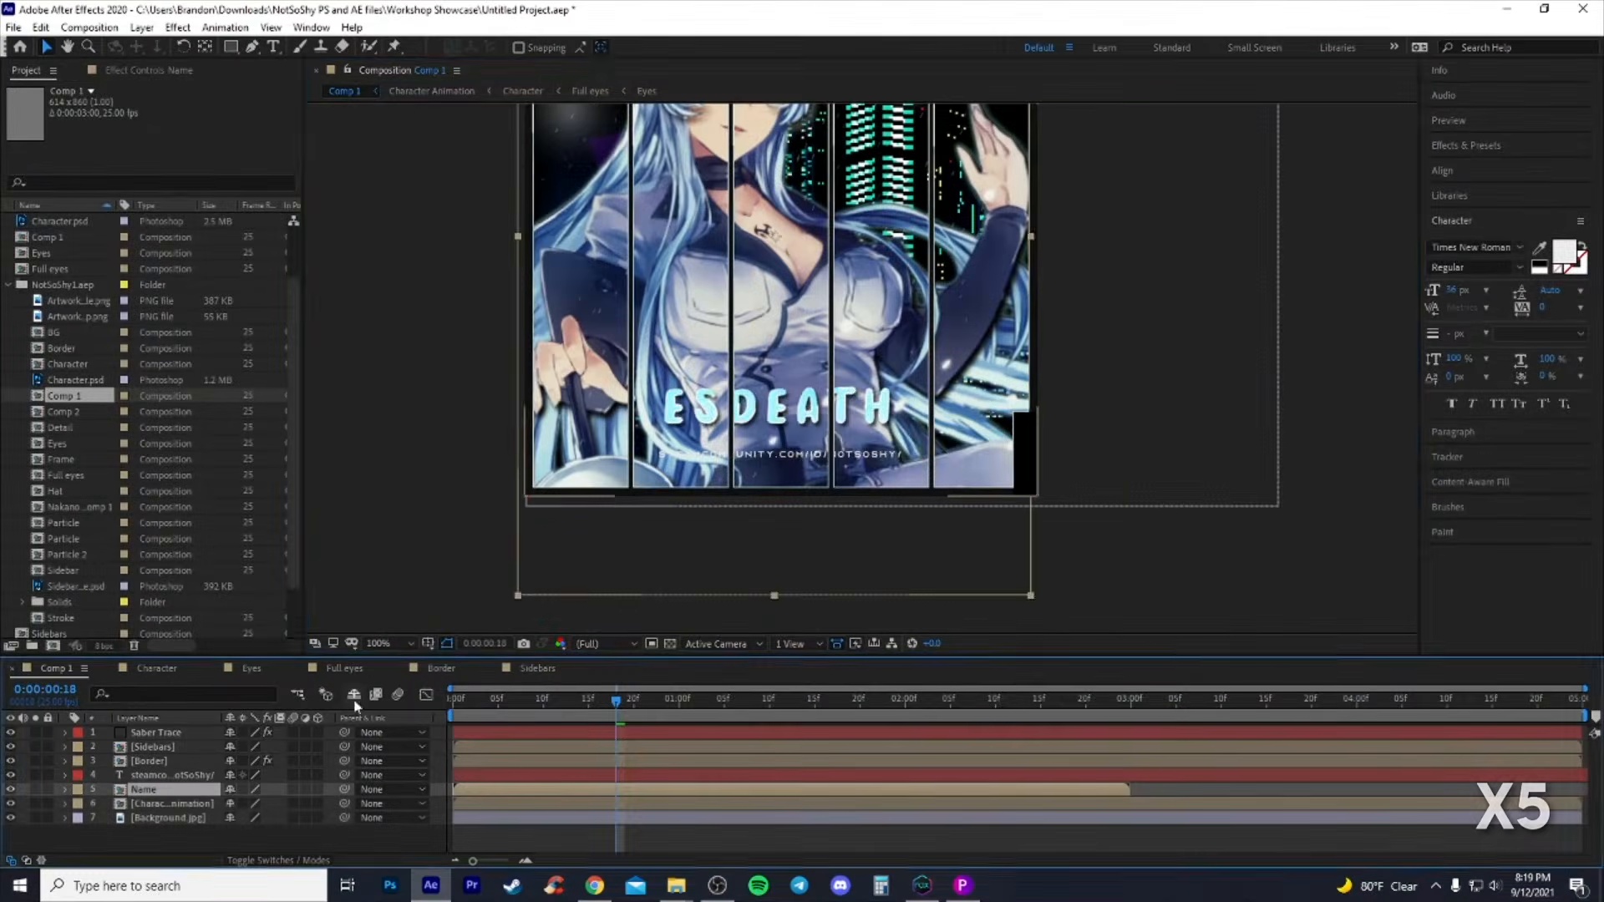
- Shrink the ESDEATH name layer and move it toward the artwork's lower-right corner
drag(777, 407, 884, 460)
scroll(985, 268, down, 1)
drag(985, 268, 956, 306)
drag(974, 185, 934, 238)
scroll(835, 467, up, 1)
drag(830, 478, 875, 511)
scroll(874, 511, down, 1)
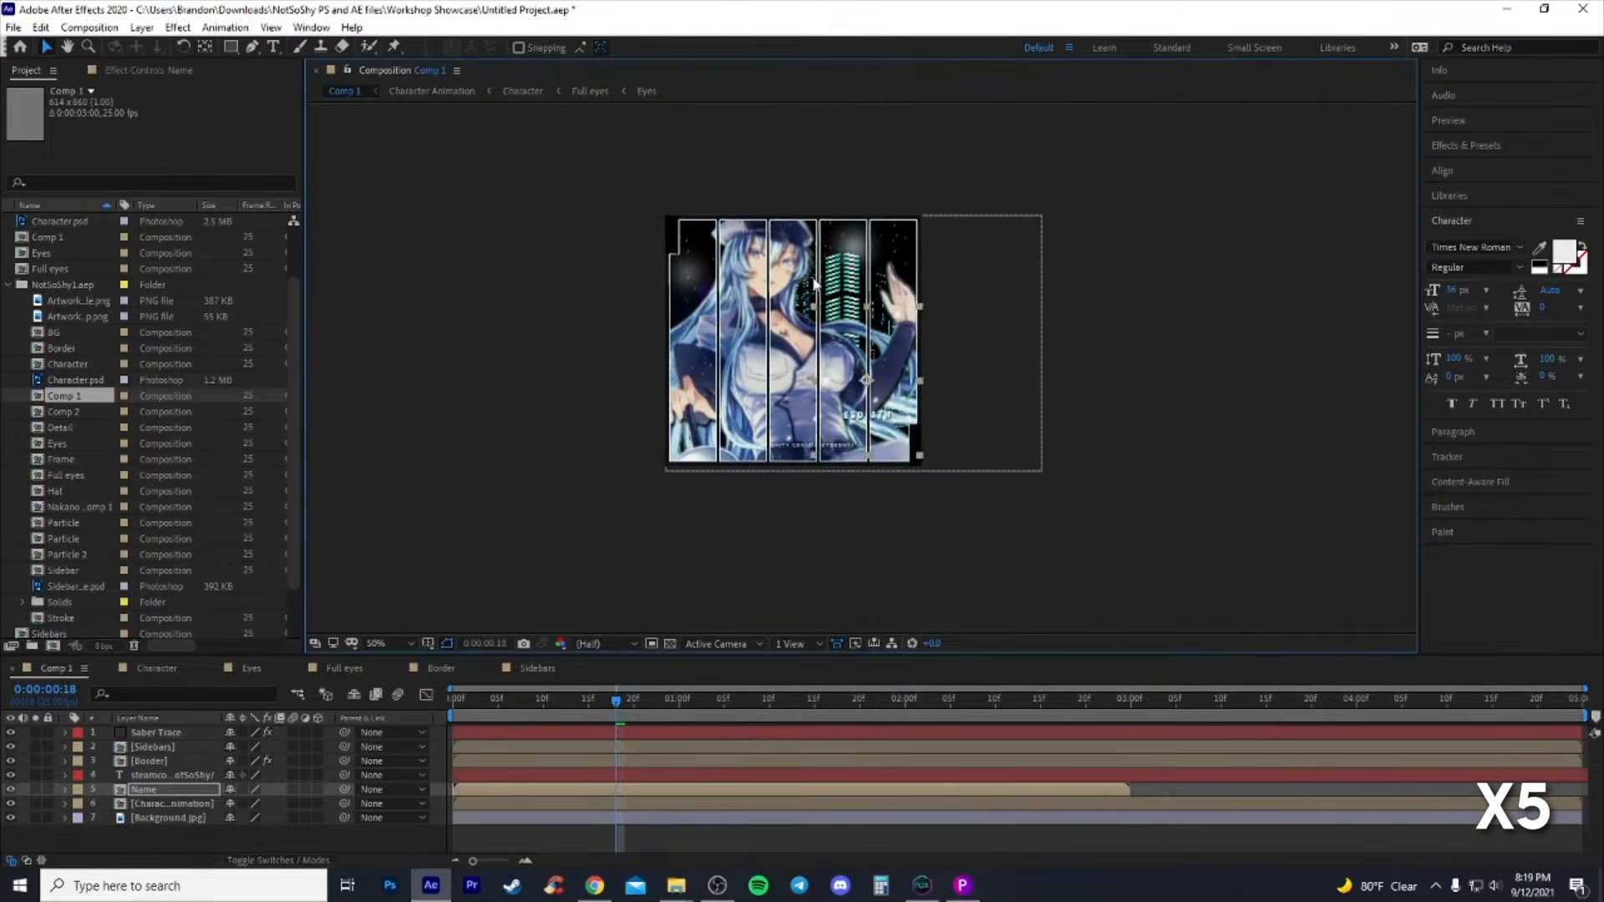
- Scale the ESDEATH name layer down further and place it in the artwork's lower-left corner
scroll(822, 292, up, 1)
drag(931, 171, 897, 249)
drag(897, 248, 927, 197)
scroll(875, 281, down, 1)
scroll(844, 324, up, 1)
drag(834, 271, 829, 306)
drag(829, 306, 641, 532)
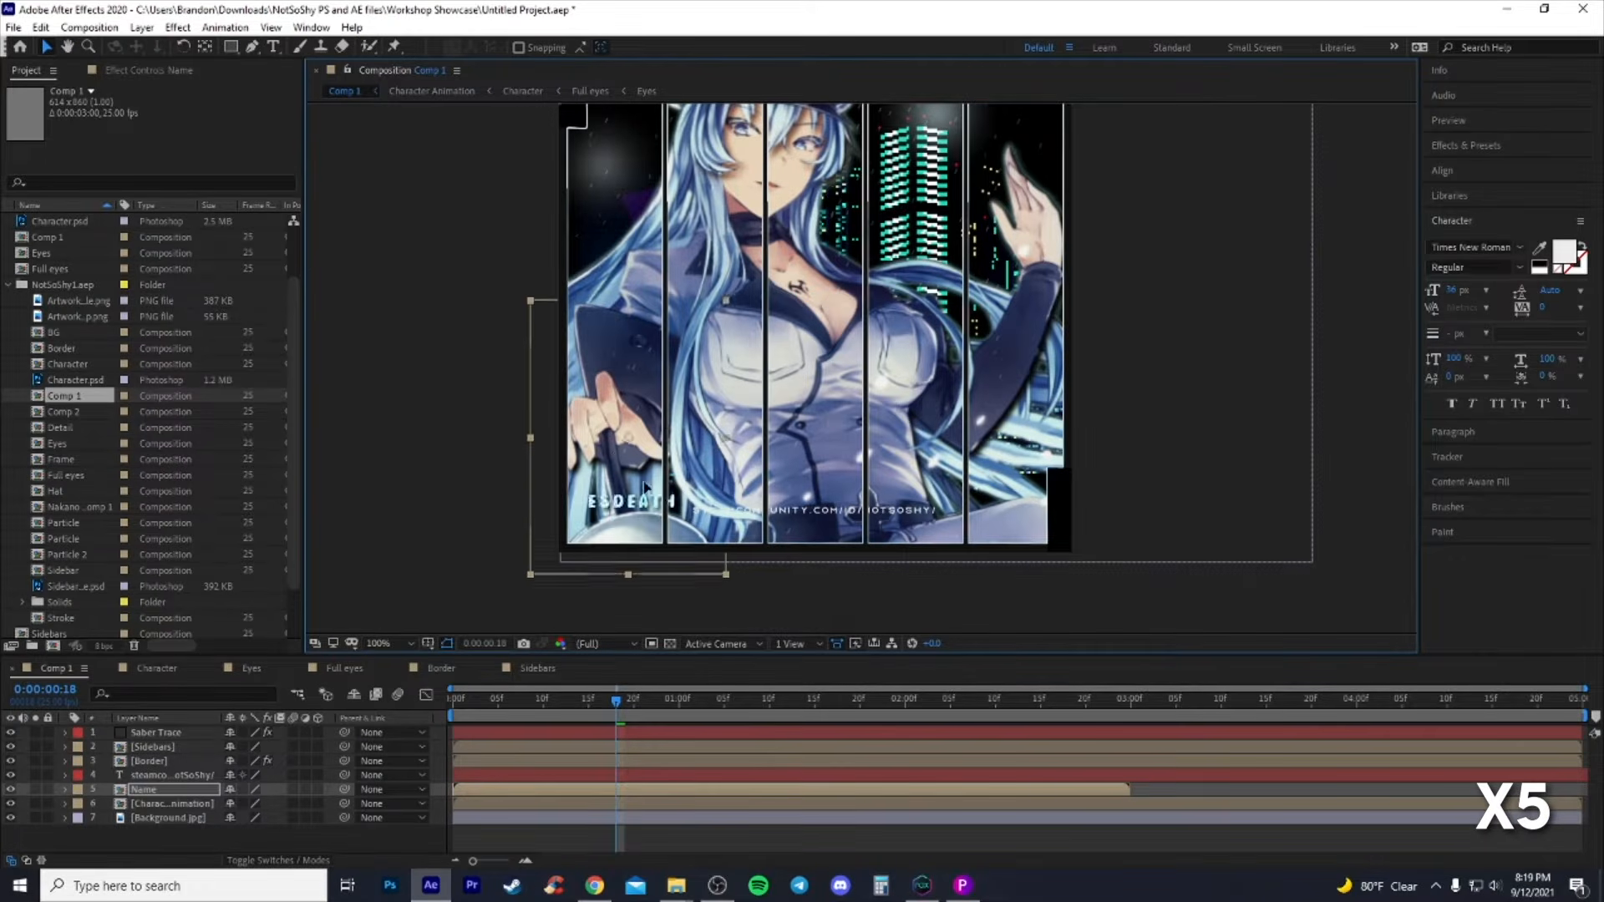
- Rotate the Steam profile link text -90° and place it vertically along the artwork's right edge
drag(616, 700, 787, 700)
click(725, 775)
drag(810, 510, 870, 485)
click(184, 47)
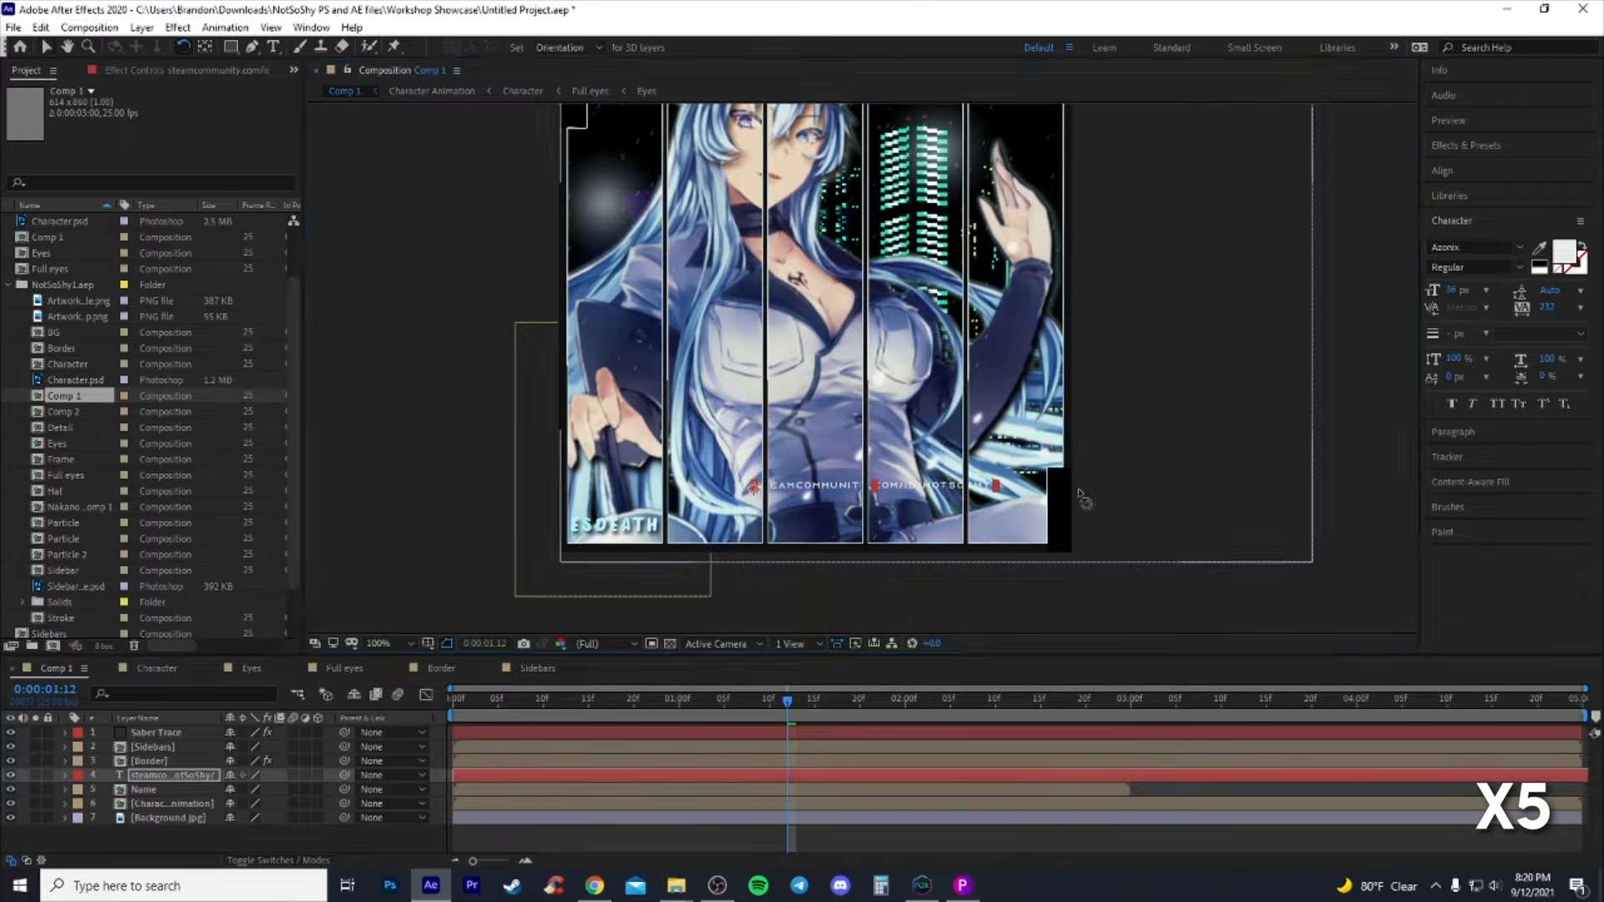
key(space)
key(space)
- Add a Drop Shadow layer style to the Steam profile link text and preview the composition
click(8, 285)
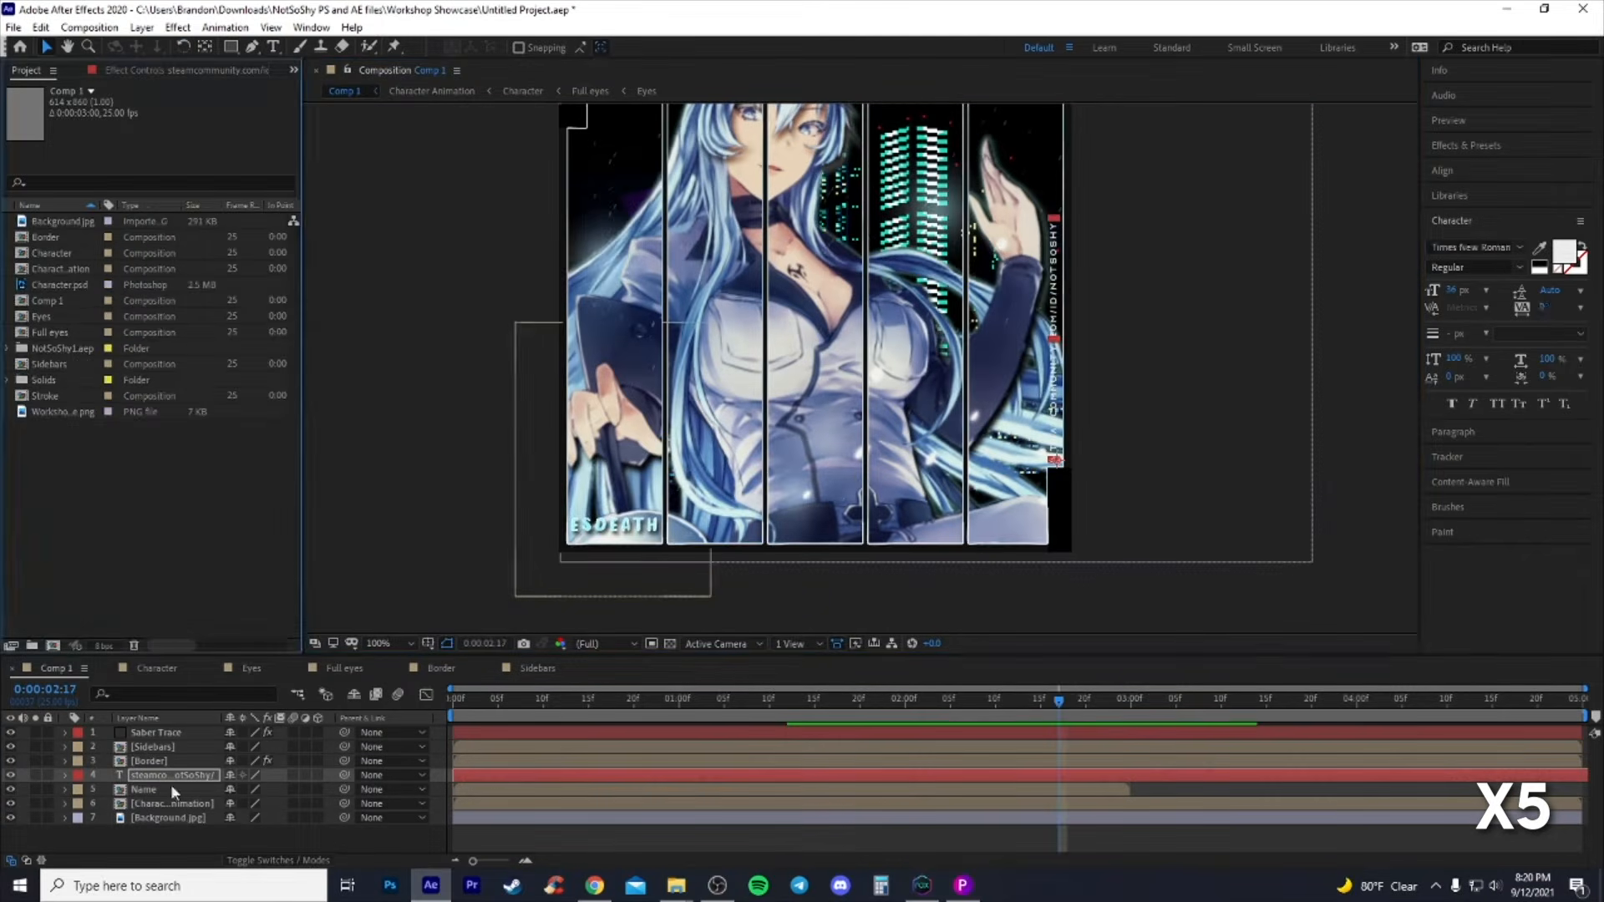
click(171, 775)
click(65, 775)
scroll(167, 800, down, 3)
scroll(167, 800, up, 3)
right_click(153, 776)
mouse_move(277, 523)
click(385, 586)
key(space)
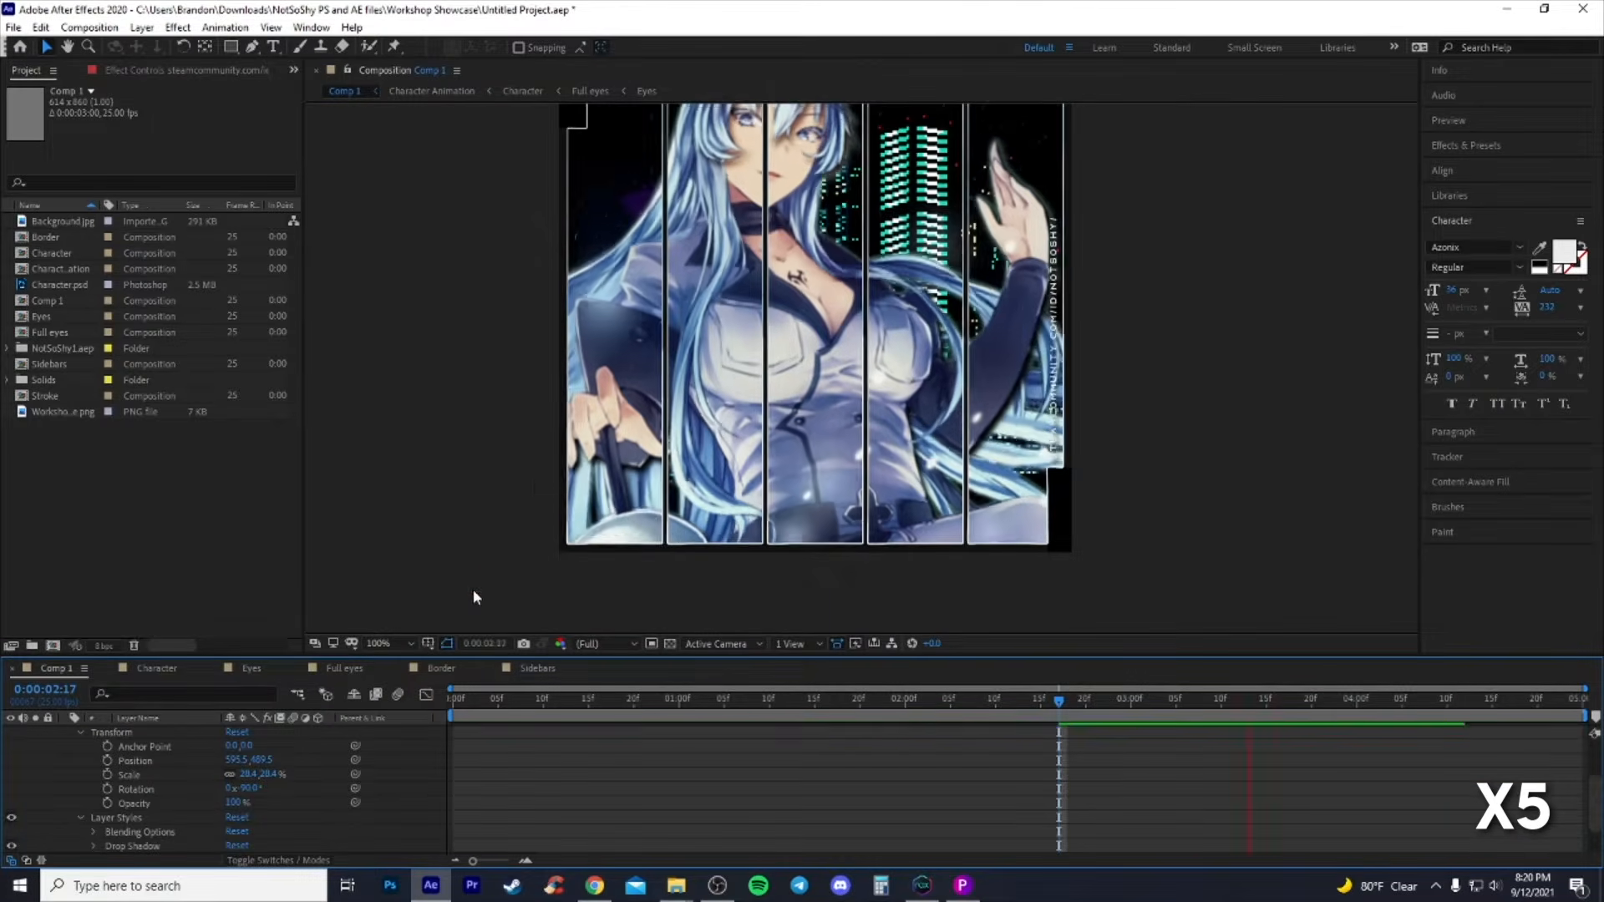
key(space)
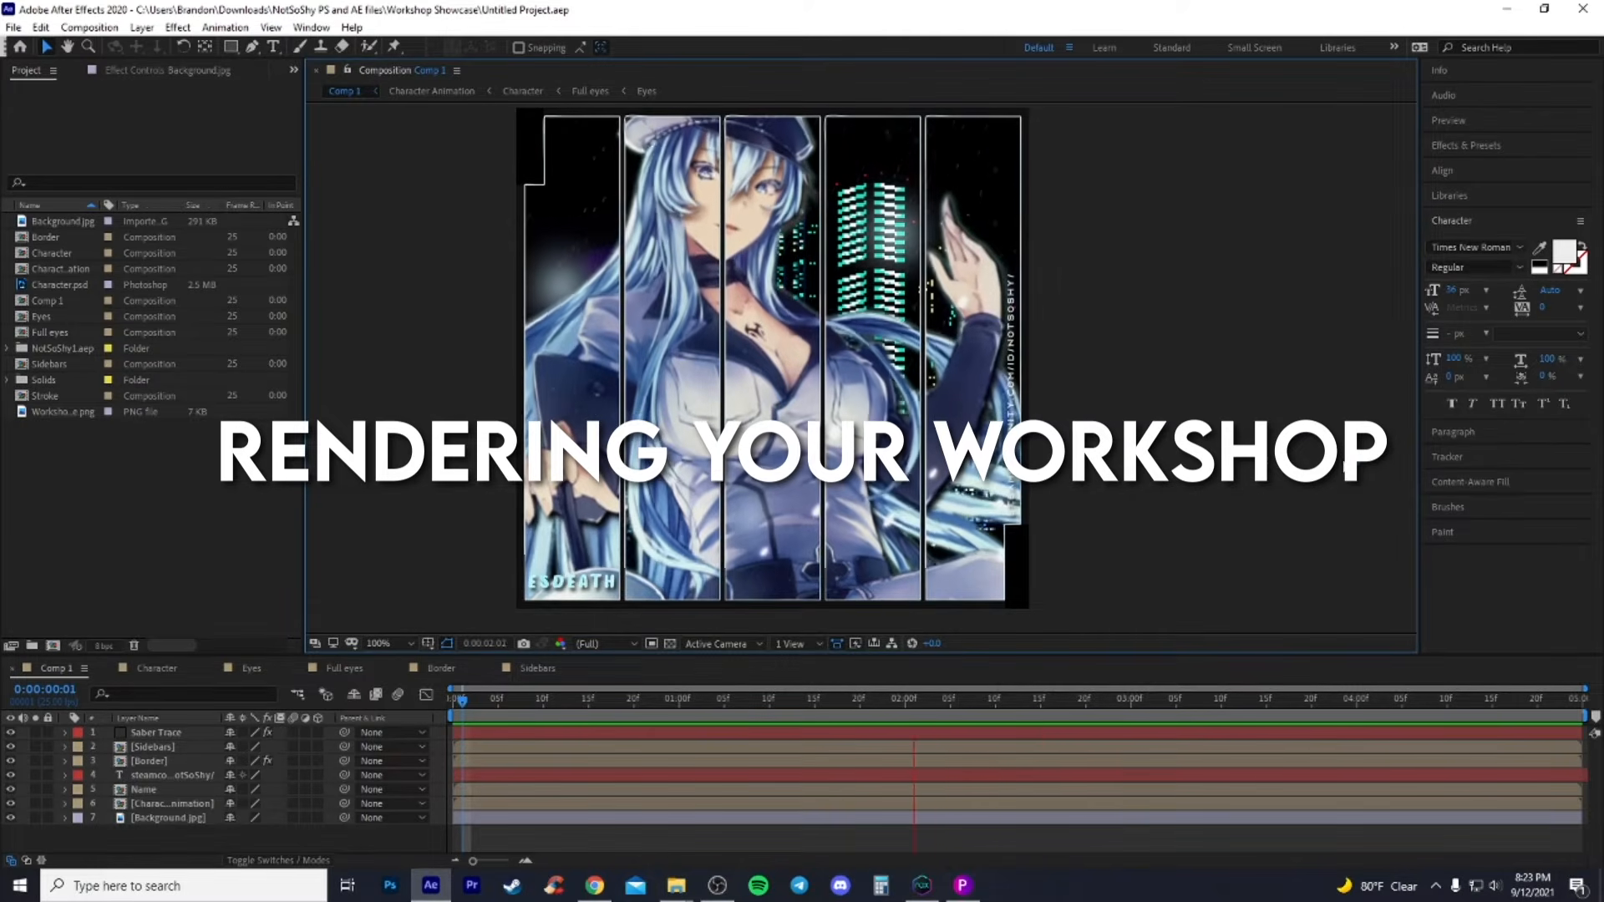
- Add Comp 1 to the render queue
click(12, 28)
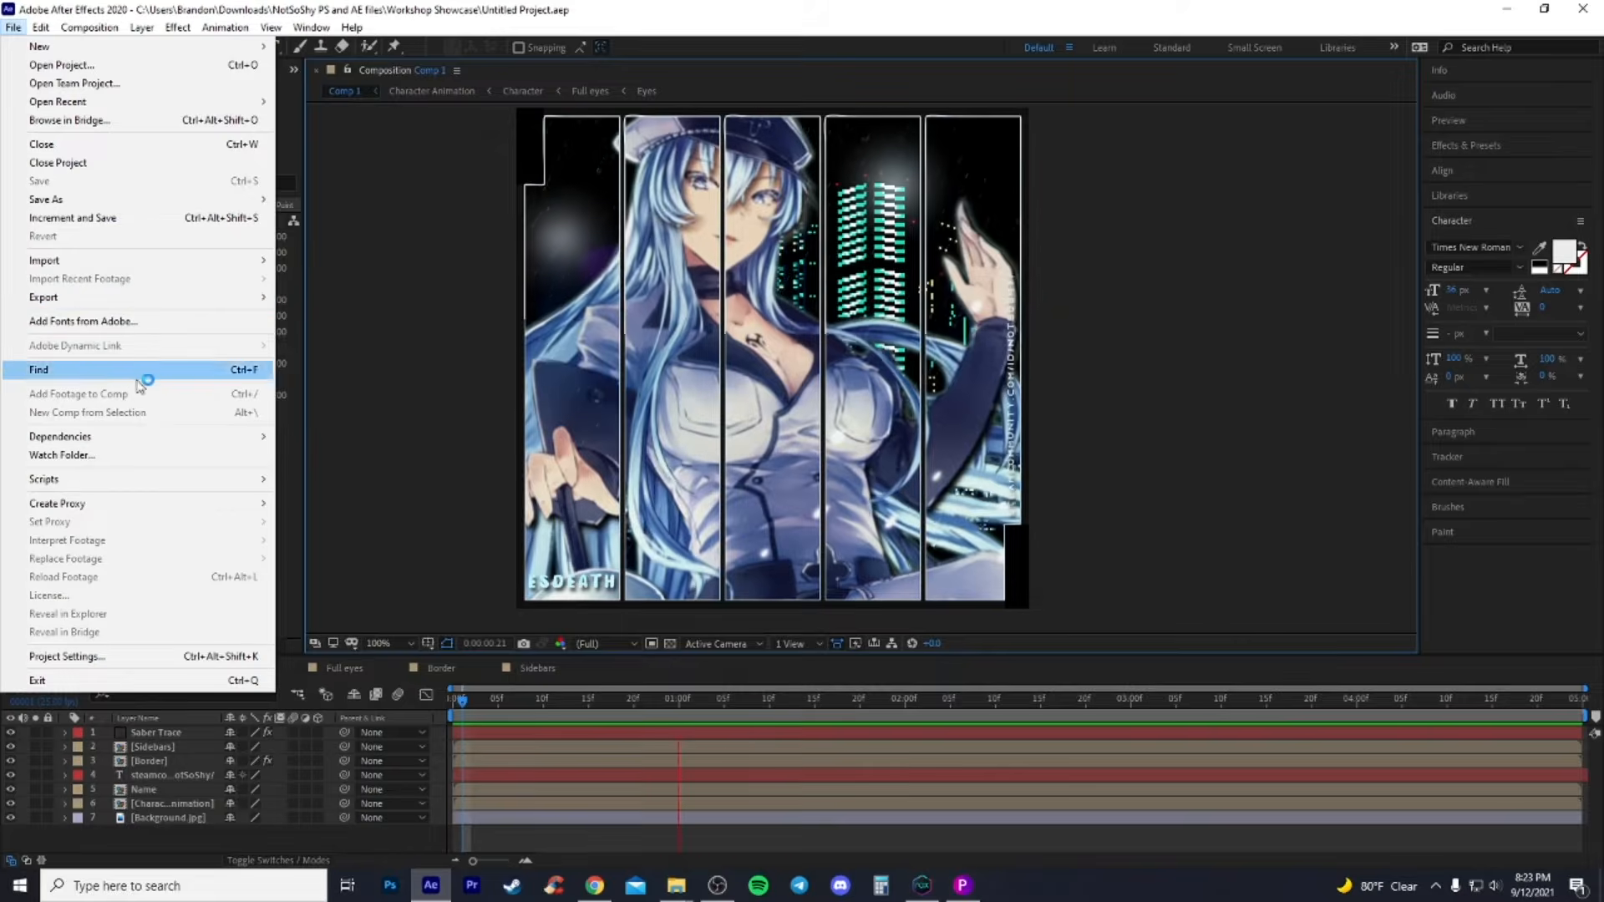
mouse_move(116, 300)
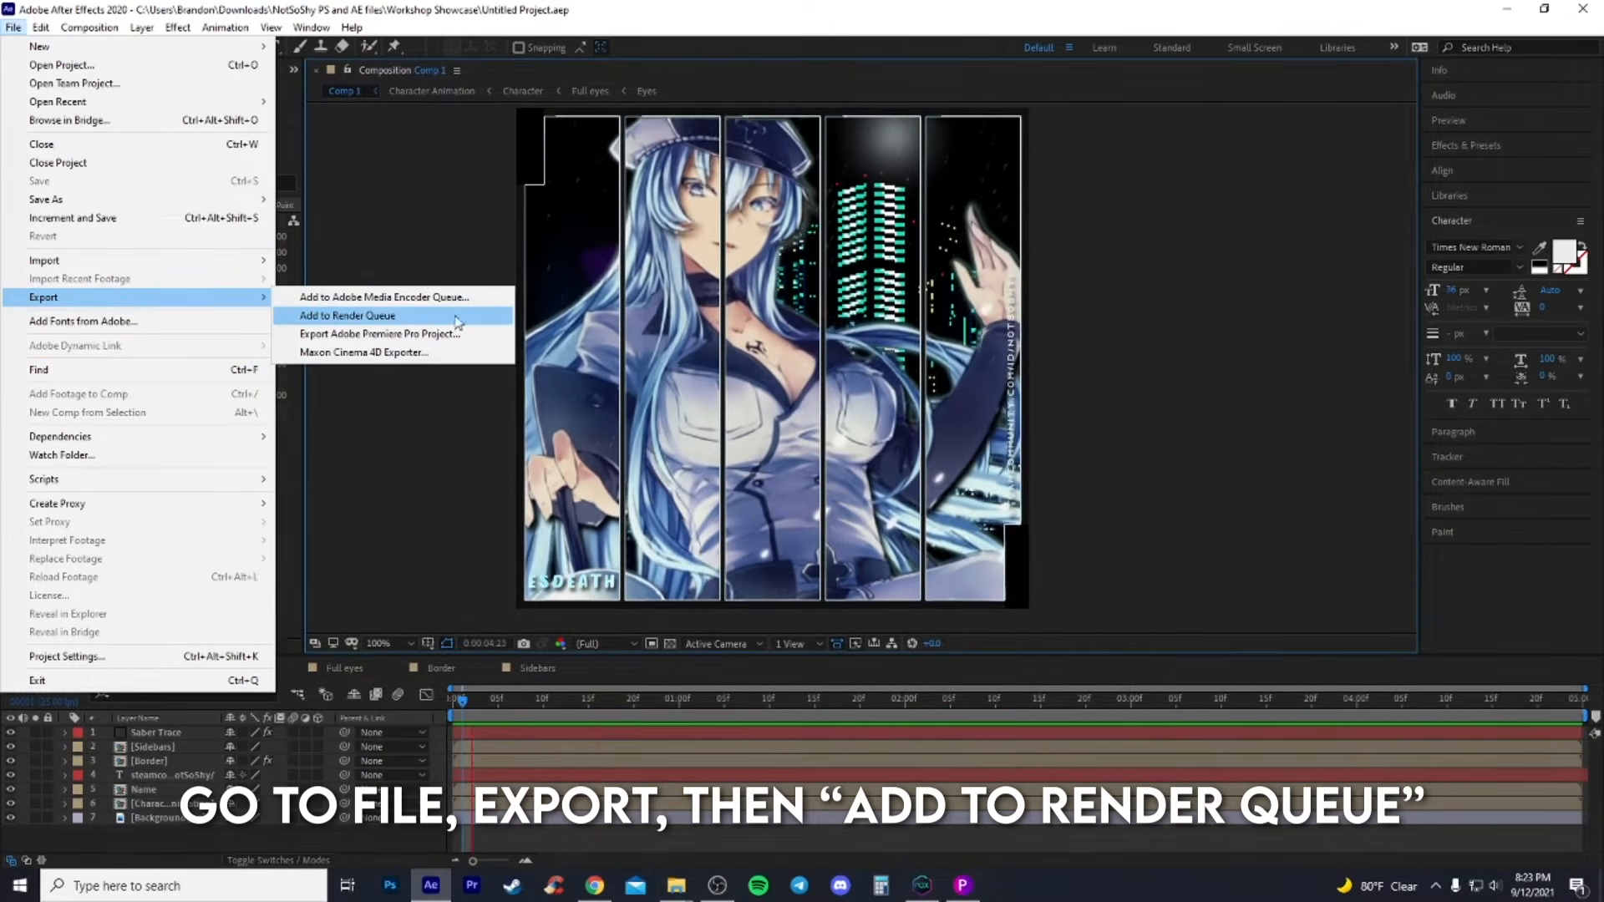
click(405, 318)
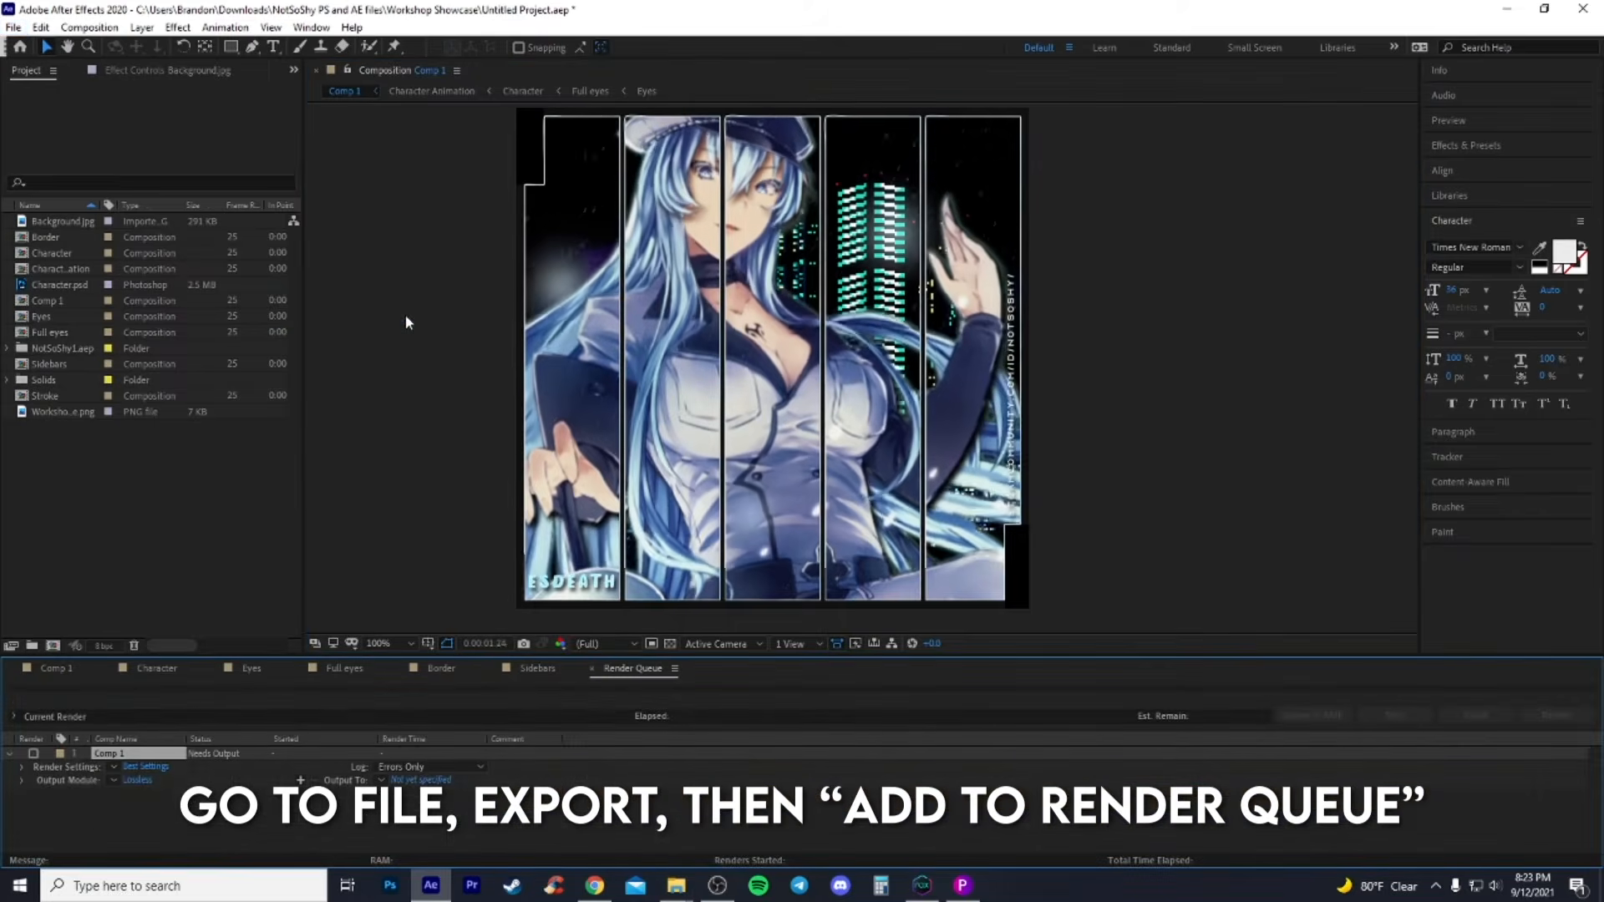
- Set the output module format of the queued Comp 1 to PNG Sequence
click(115, 754)
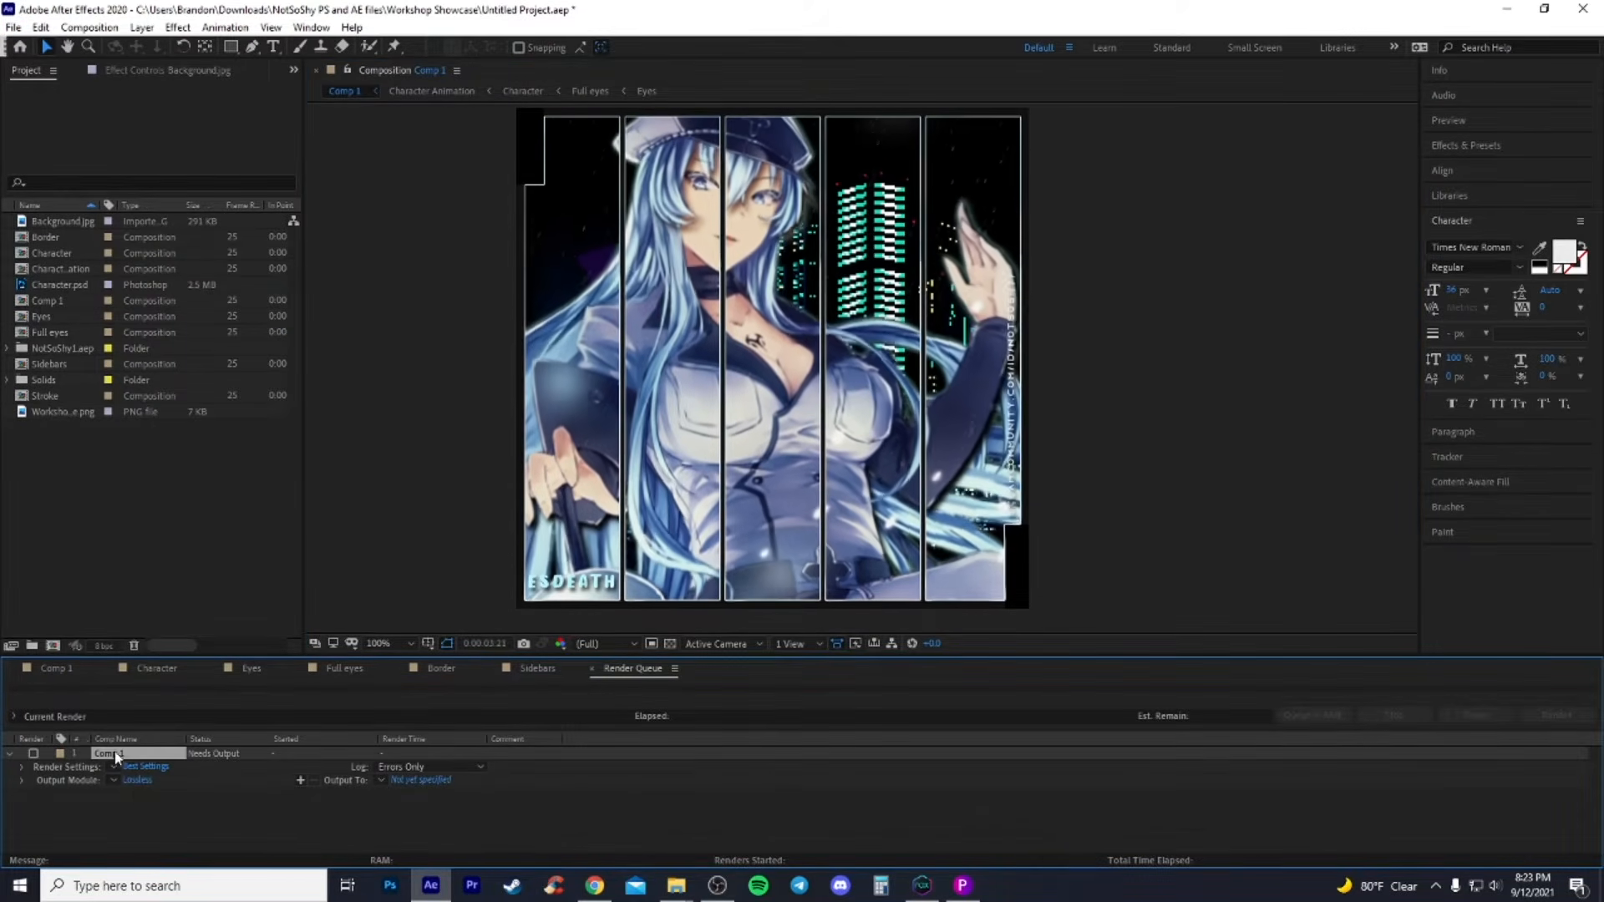
click(135, 781)
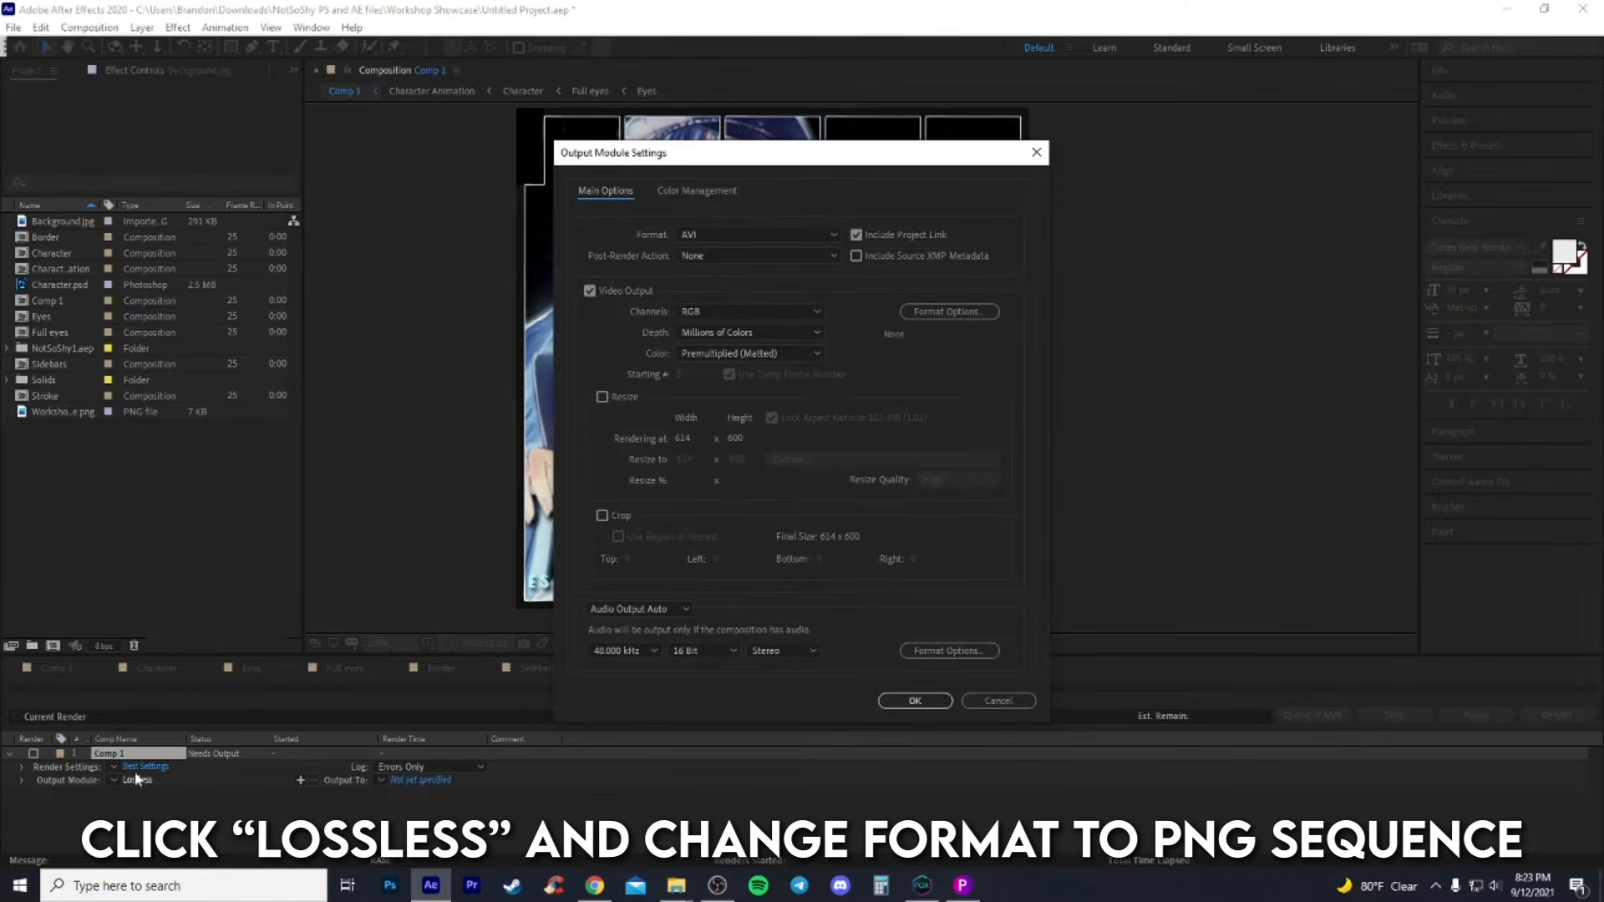
click(732, 234)
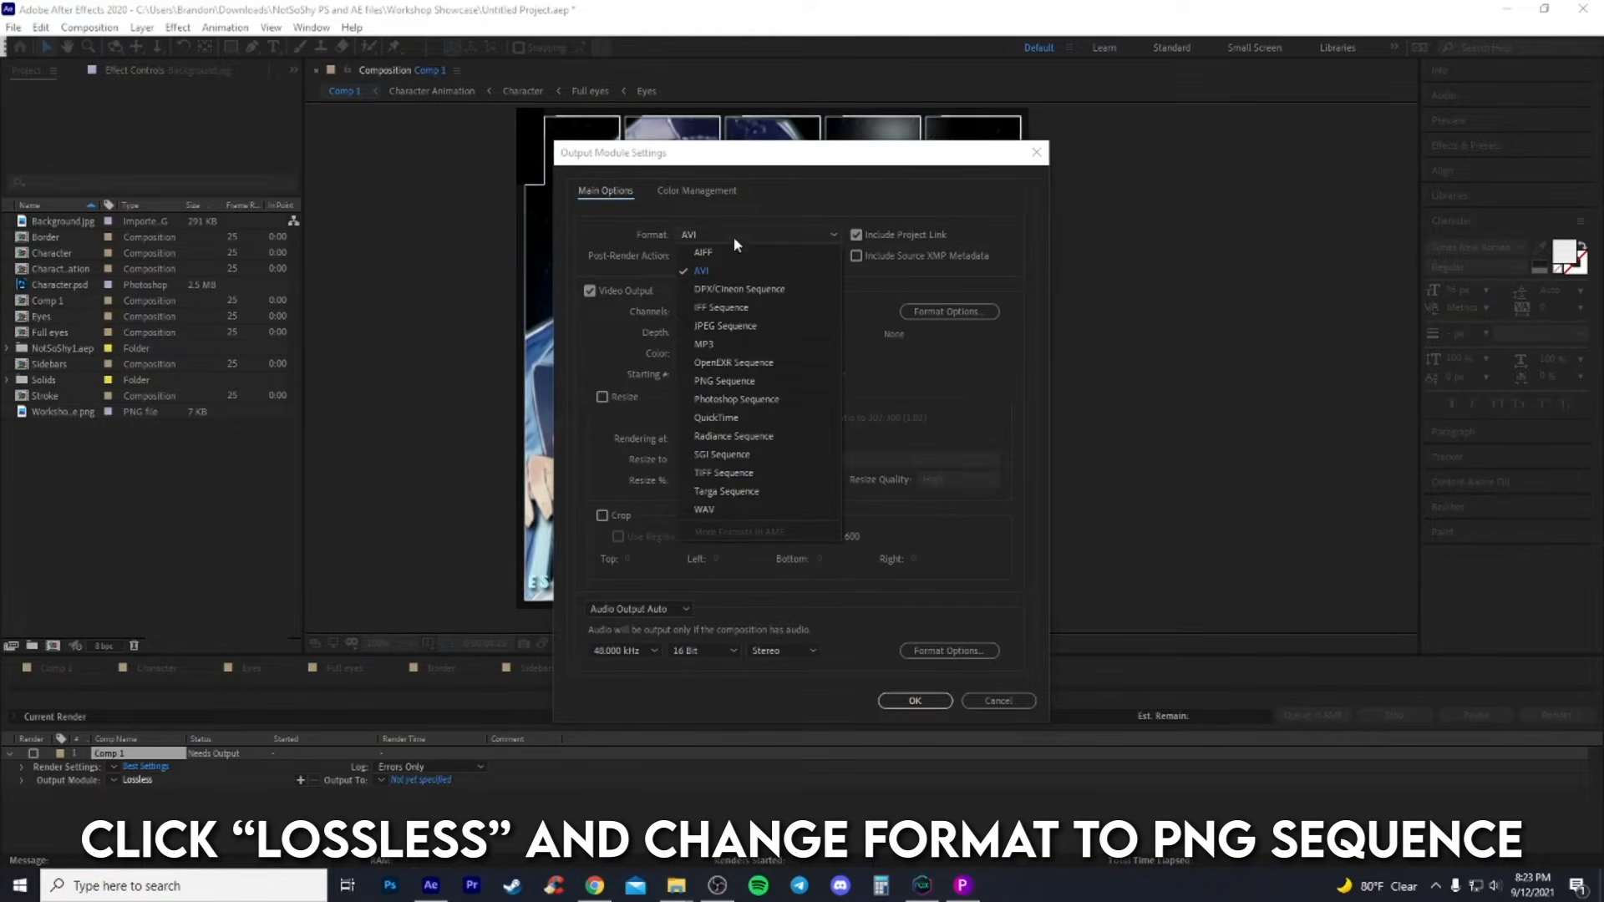
click(777, 386)
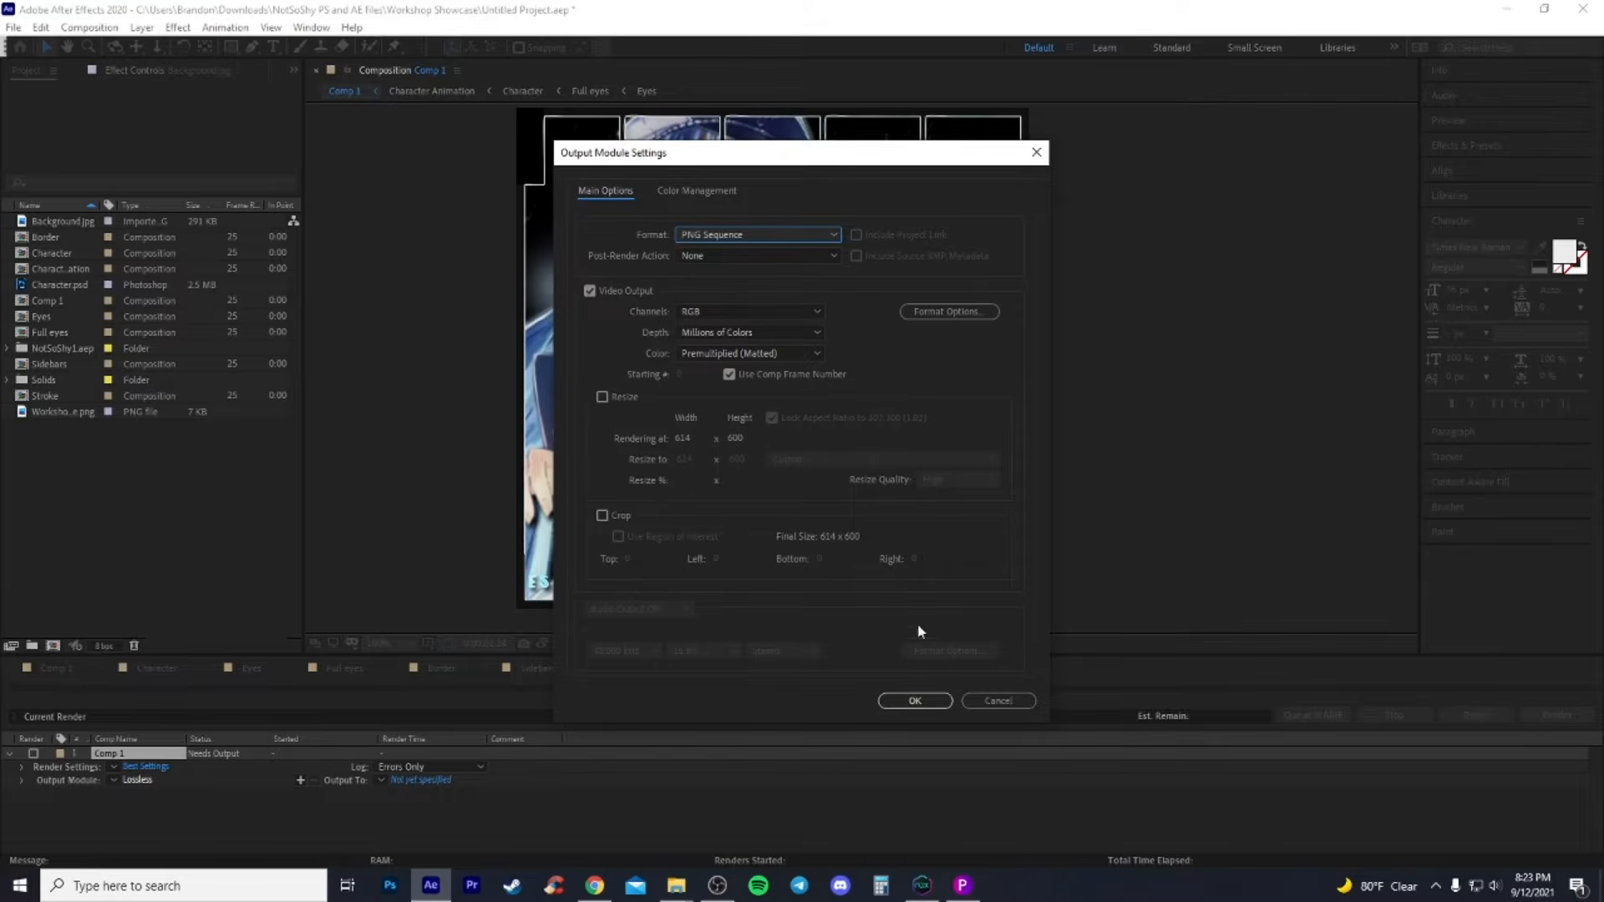
click(915, 701)
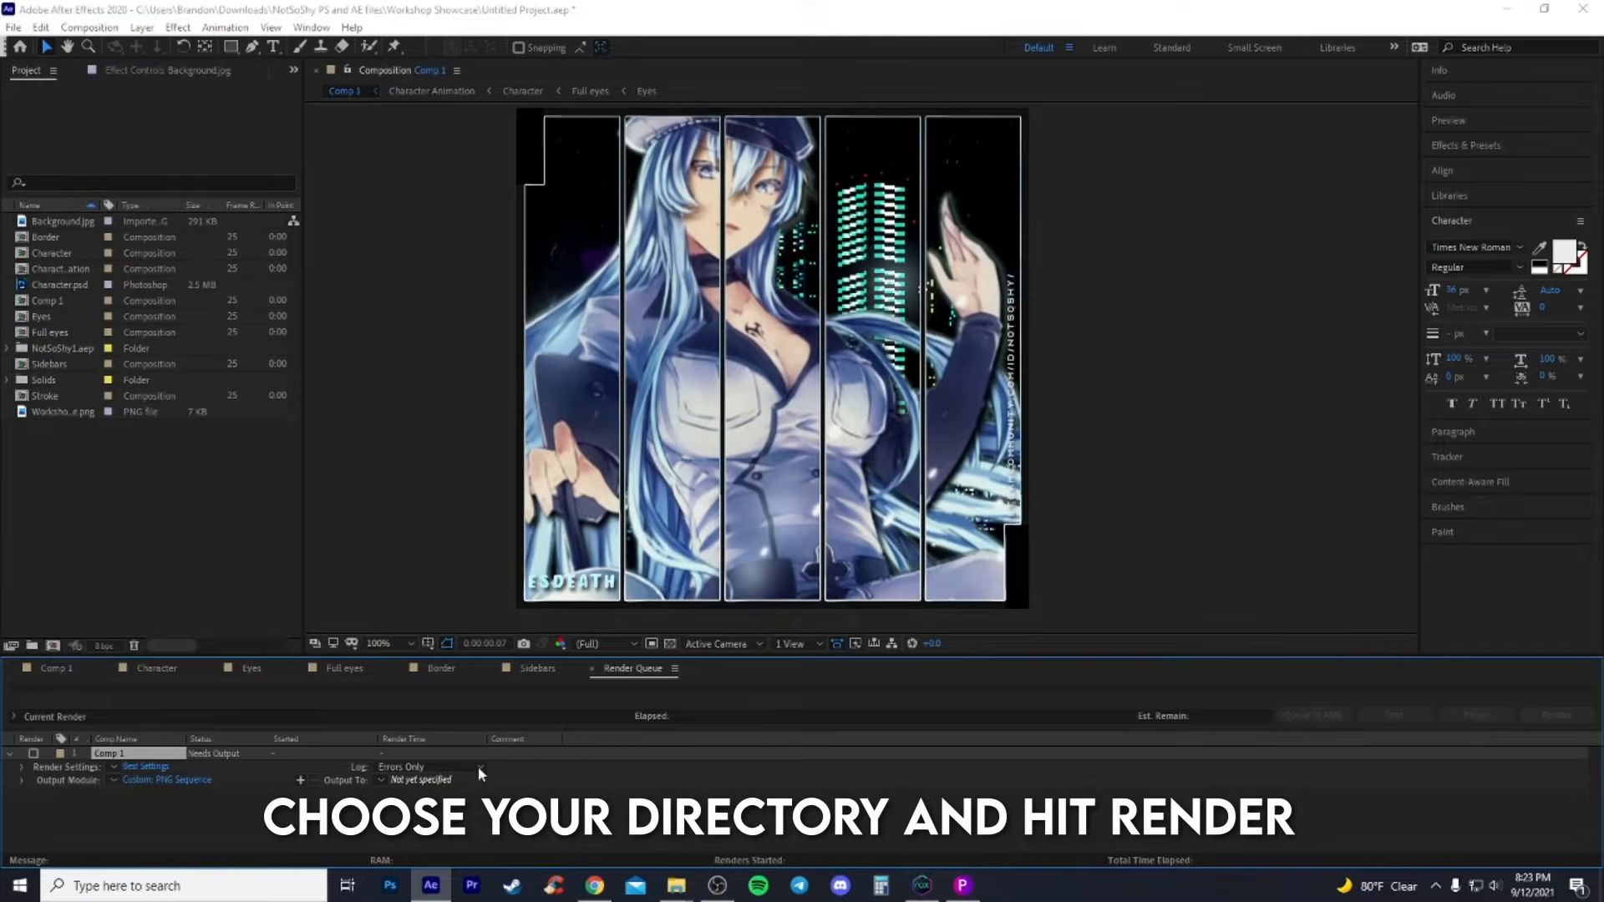
- Set the render output to a Comp 1 subfolder in the Workshop Showcase folder and render the queued composition
click(434, 780)
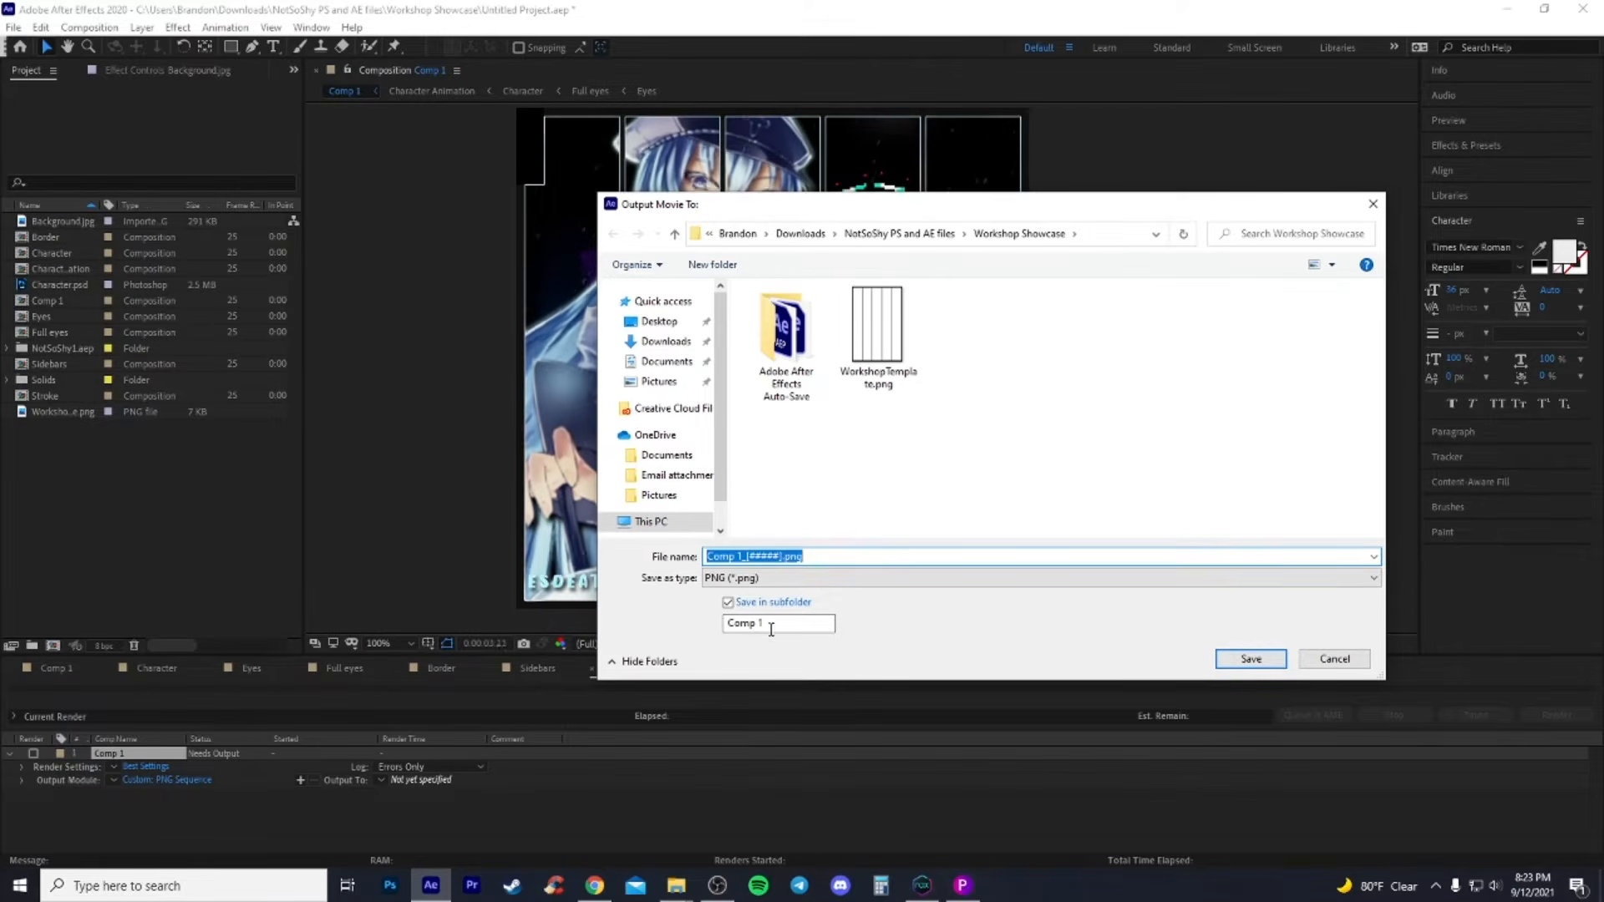
drag(770, 625, 724, 624)
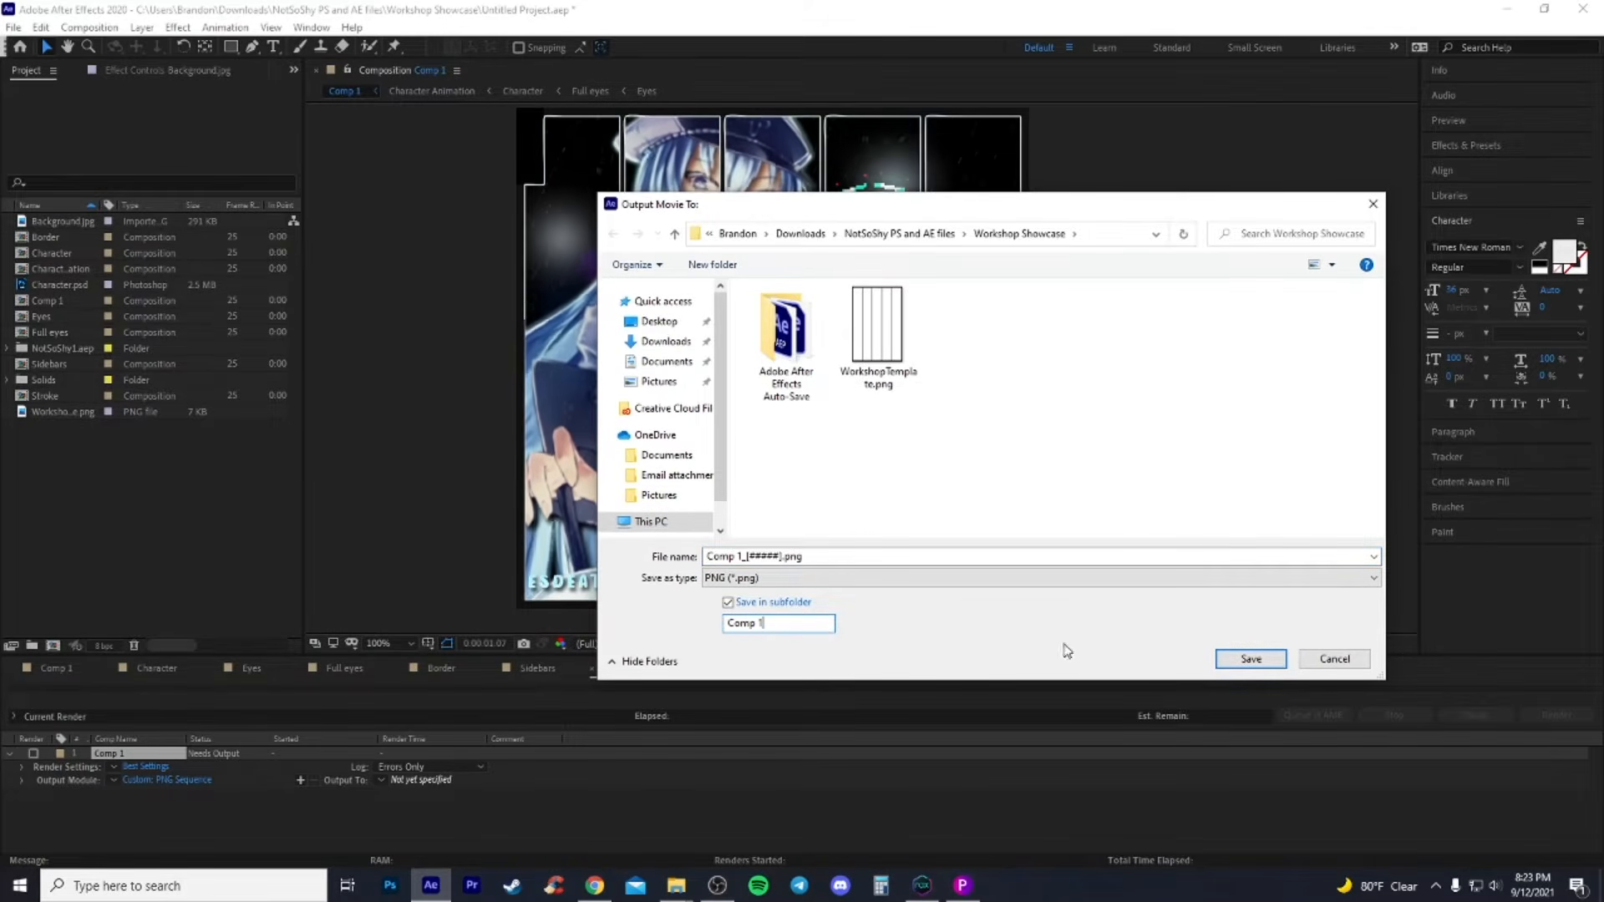
click(1268, 659)
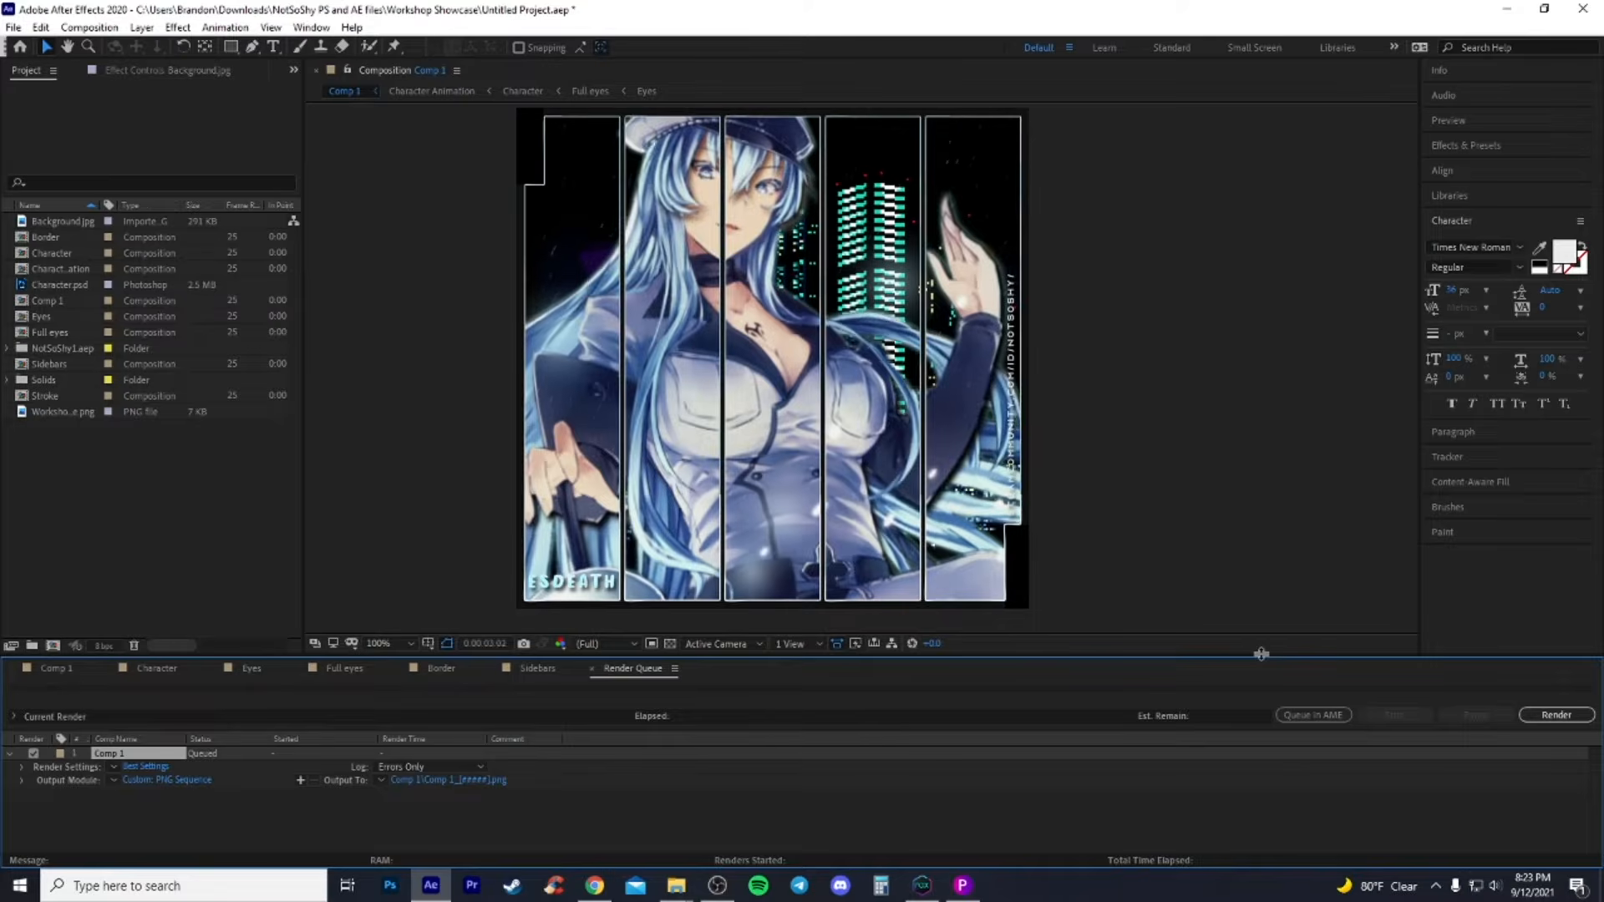
click(1556, 715)
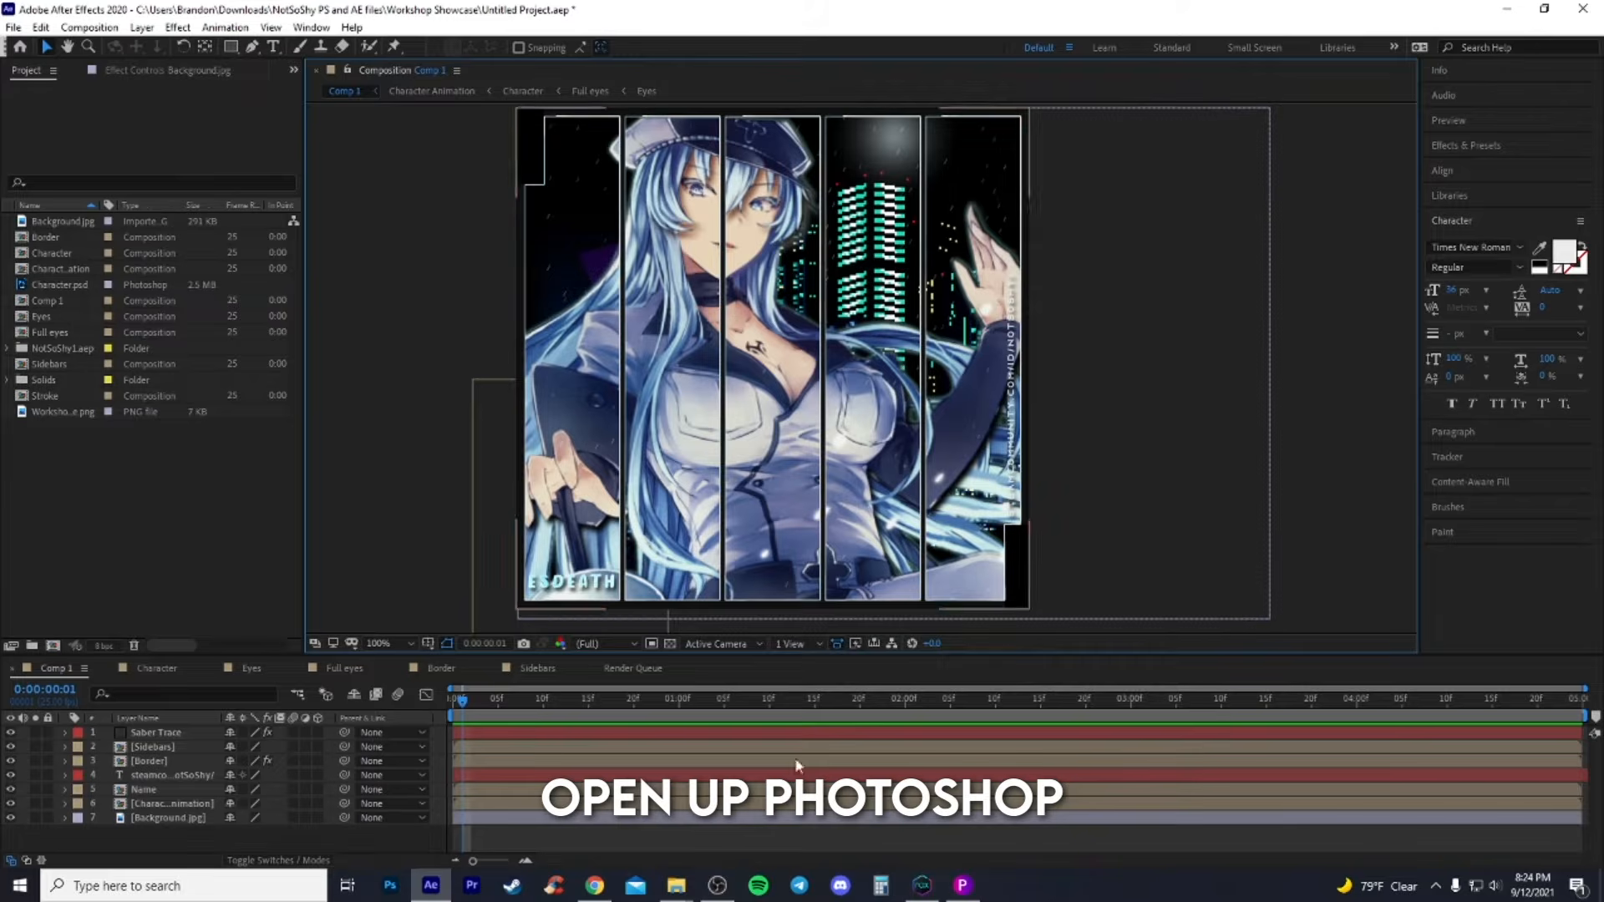
- Switch to Photoshop and open Comp 1_00000.png from the rendered Comp 1 folder as an image sequence
click(390, 885)
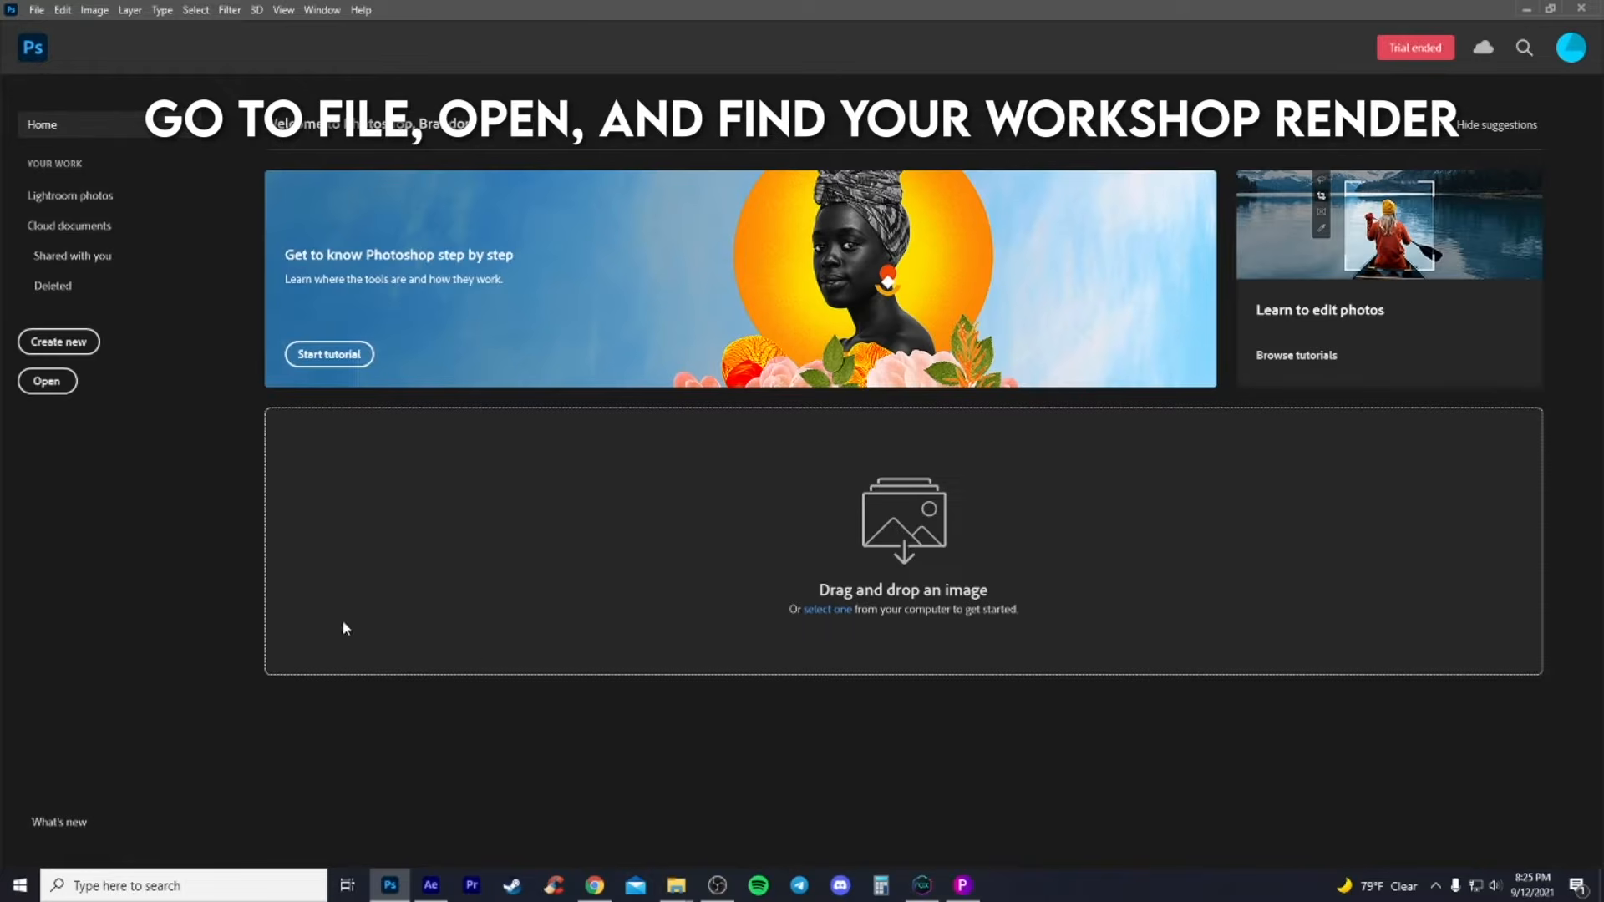
click(36, 10)
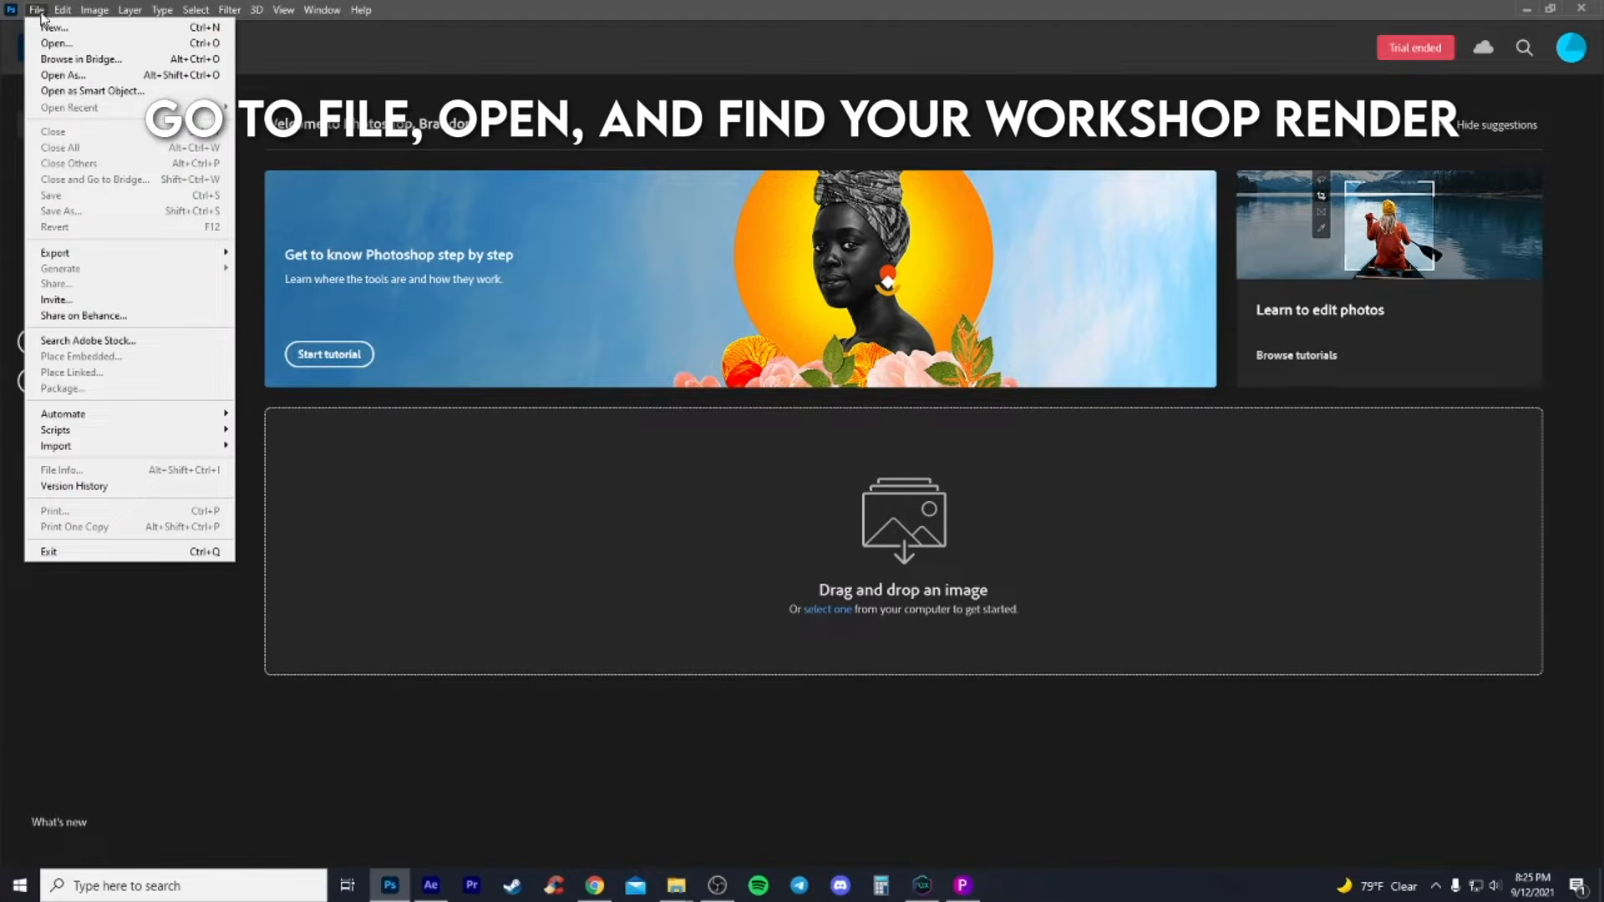
click(70, 44)
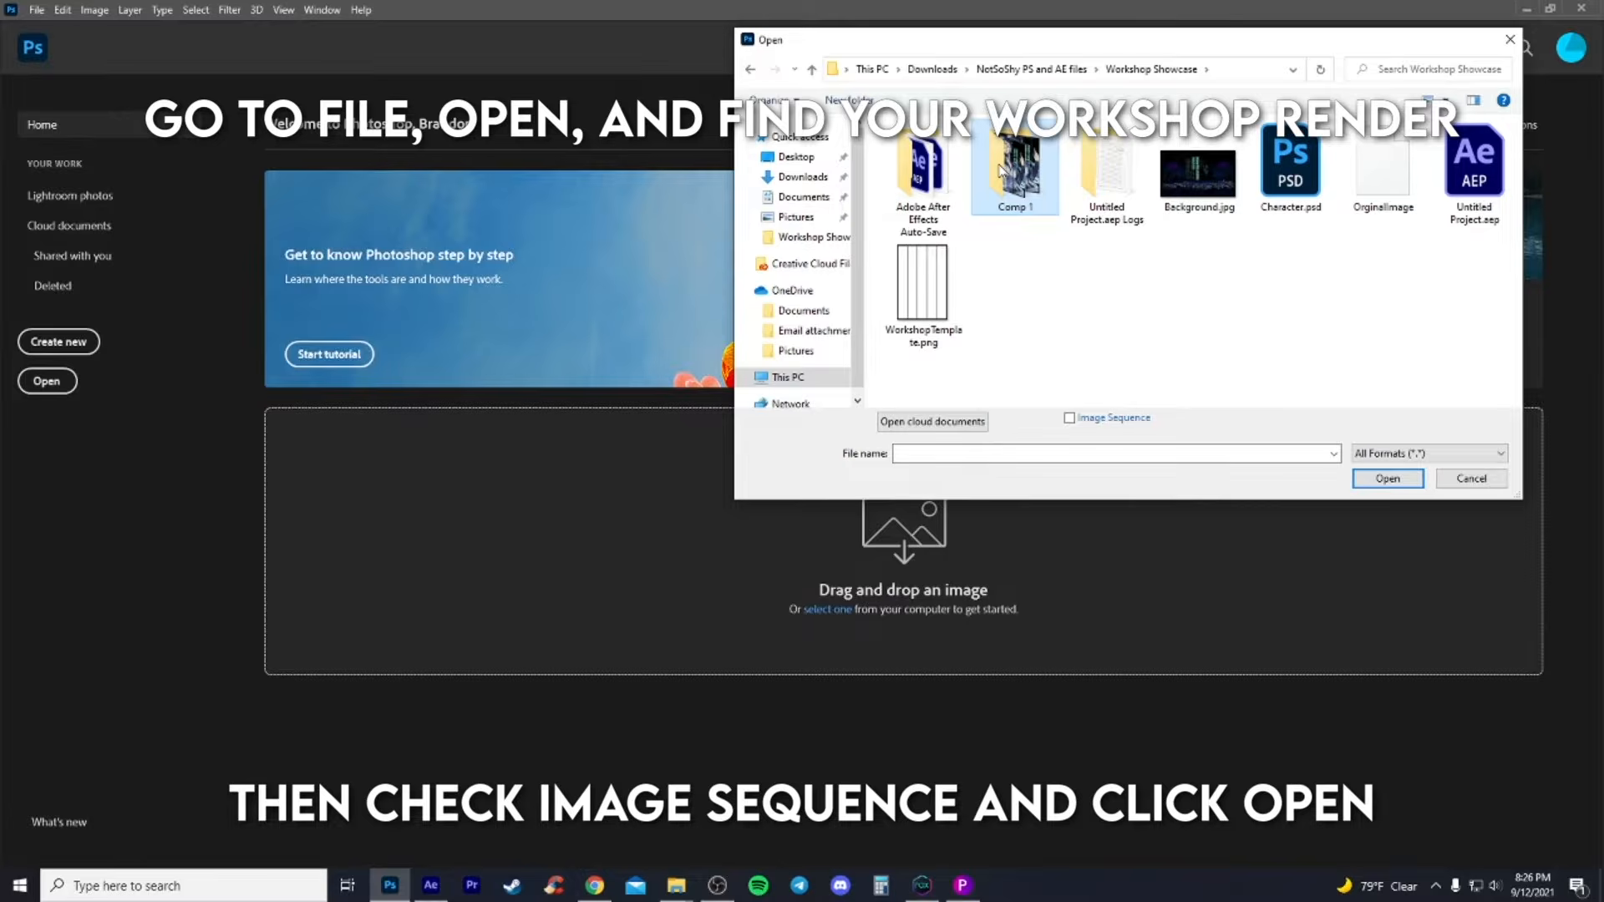
double_click(1000, 167)
click(932, 183)
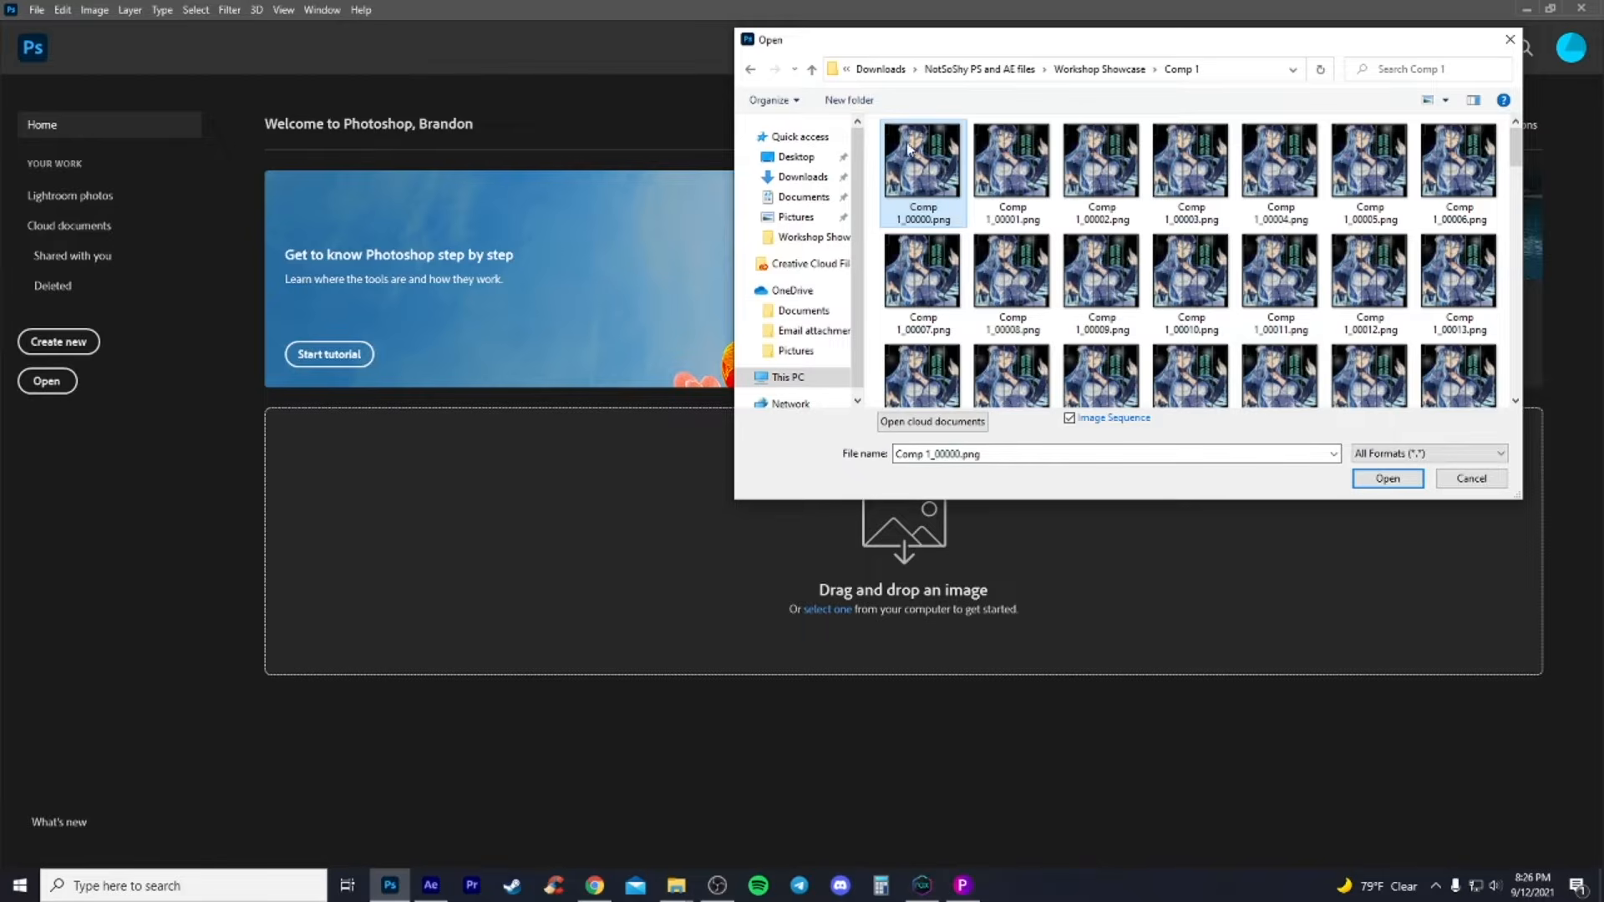
click(1386, 477)
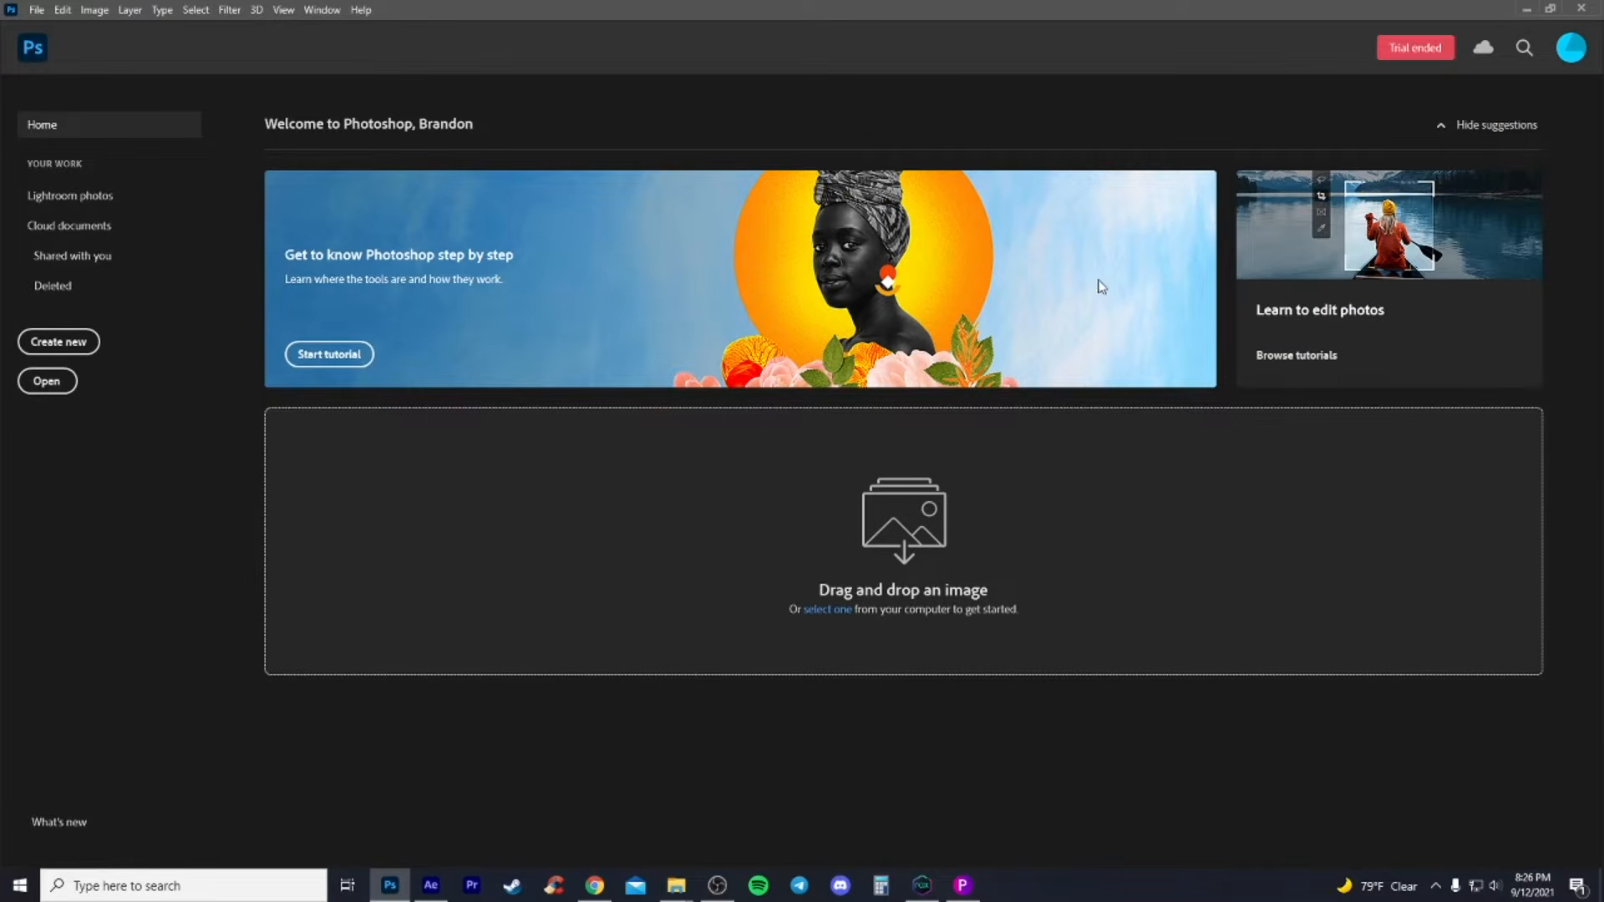
click(917, 278)
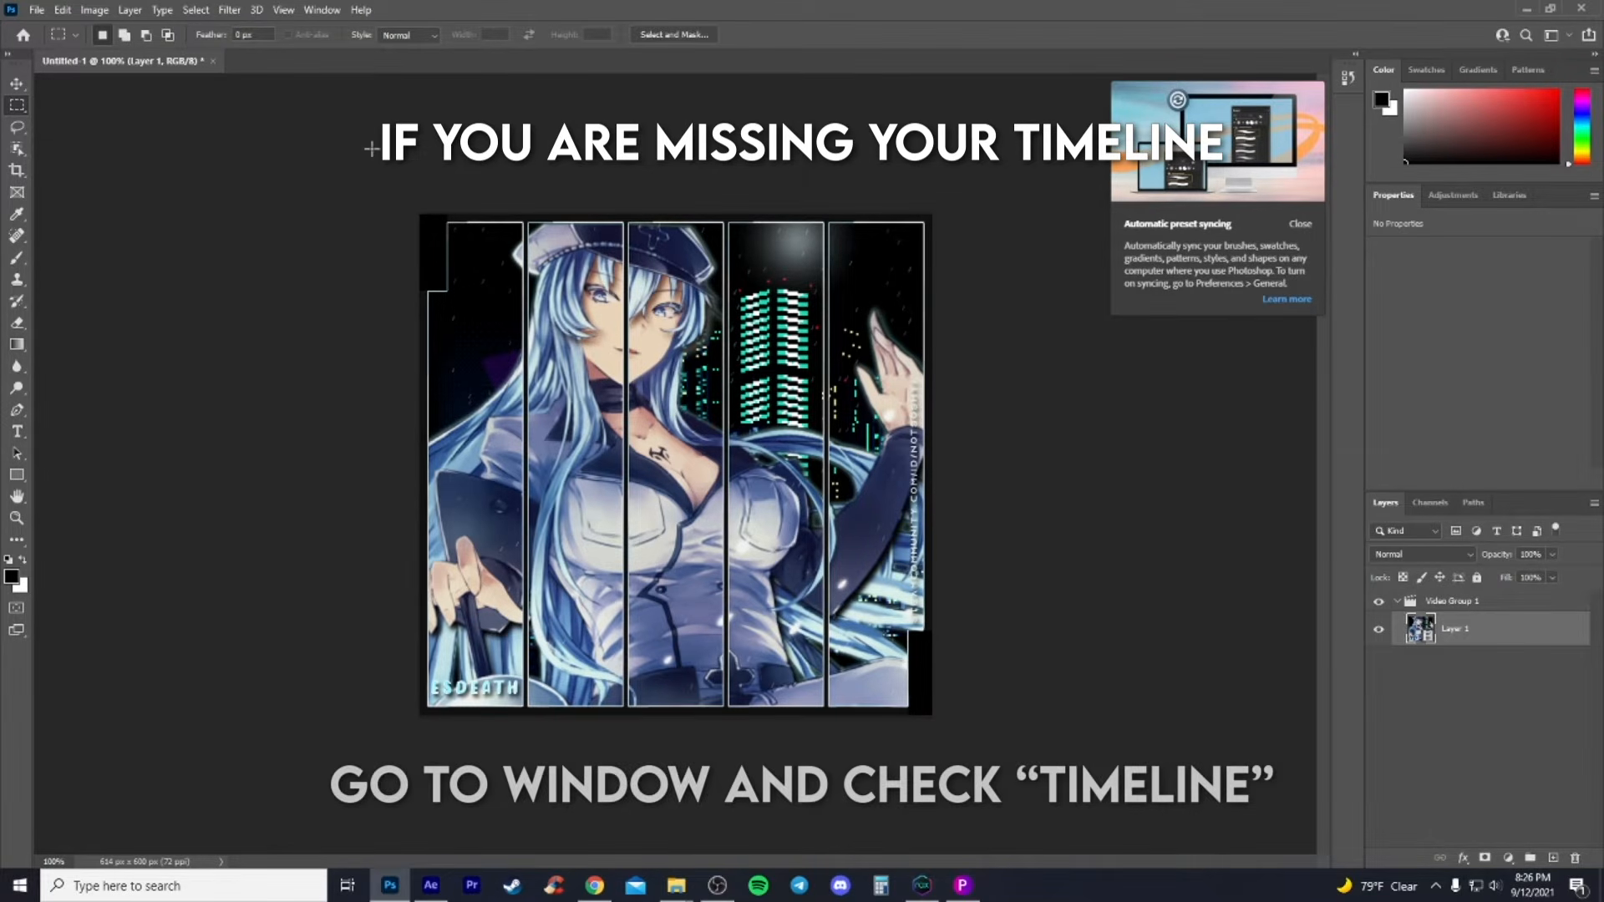
- Show the Timeline panel for the opened image sequence
click(322, 9)
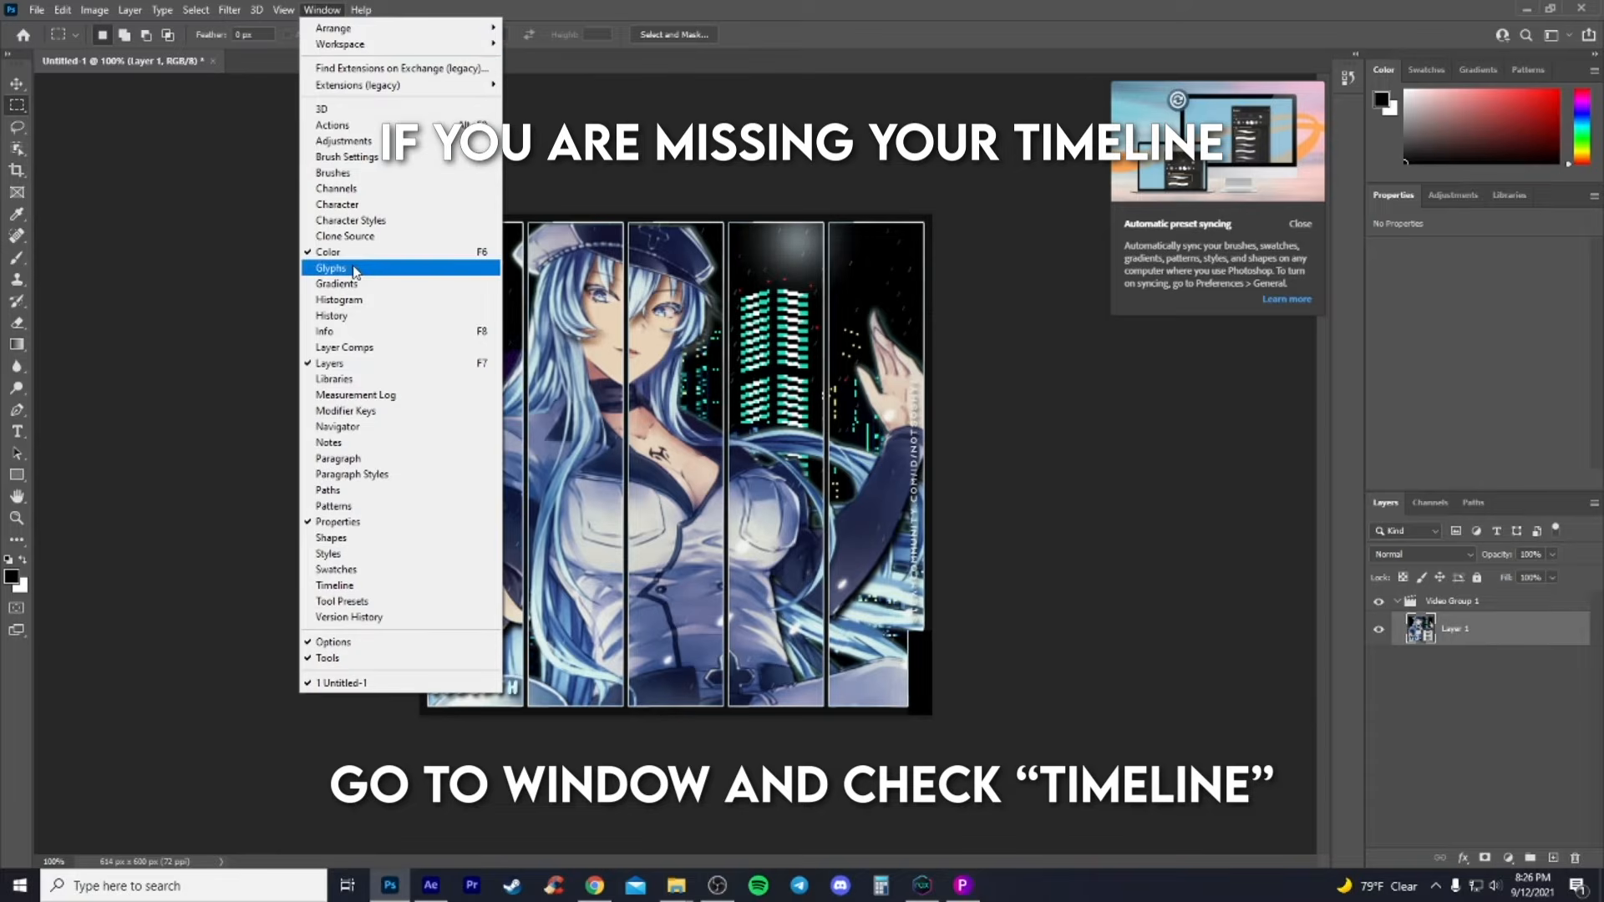
mouse_move(286, 8)
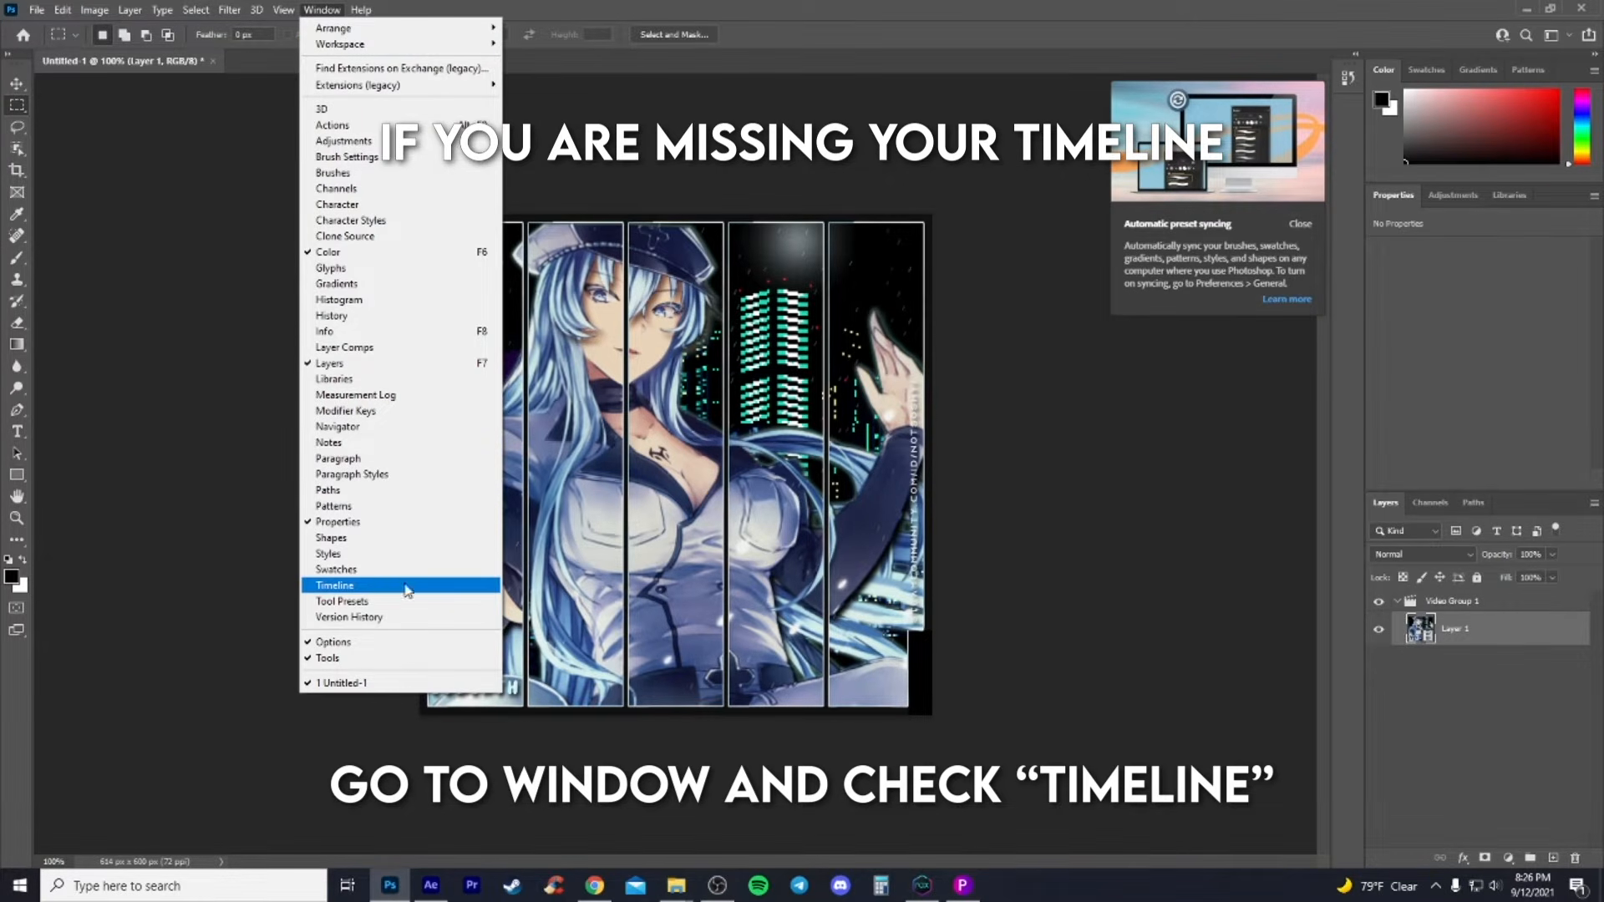
click(371, 591)
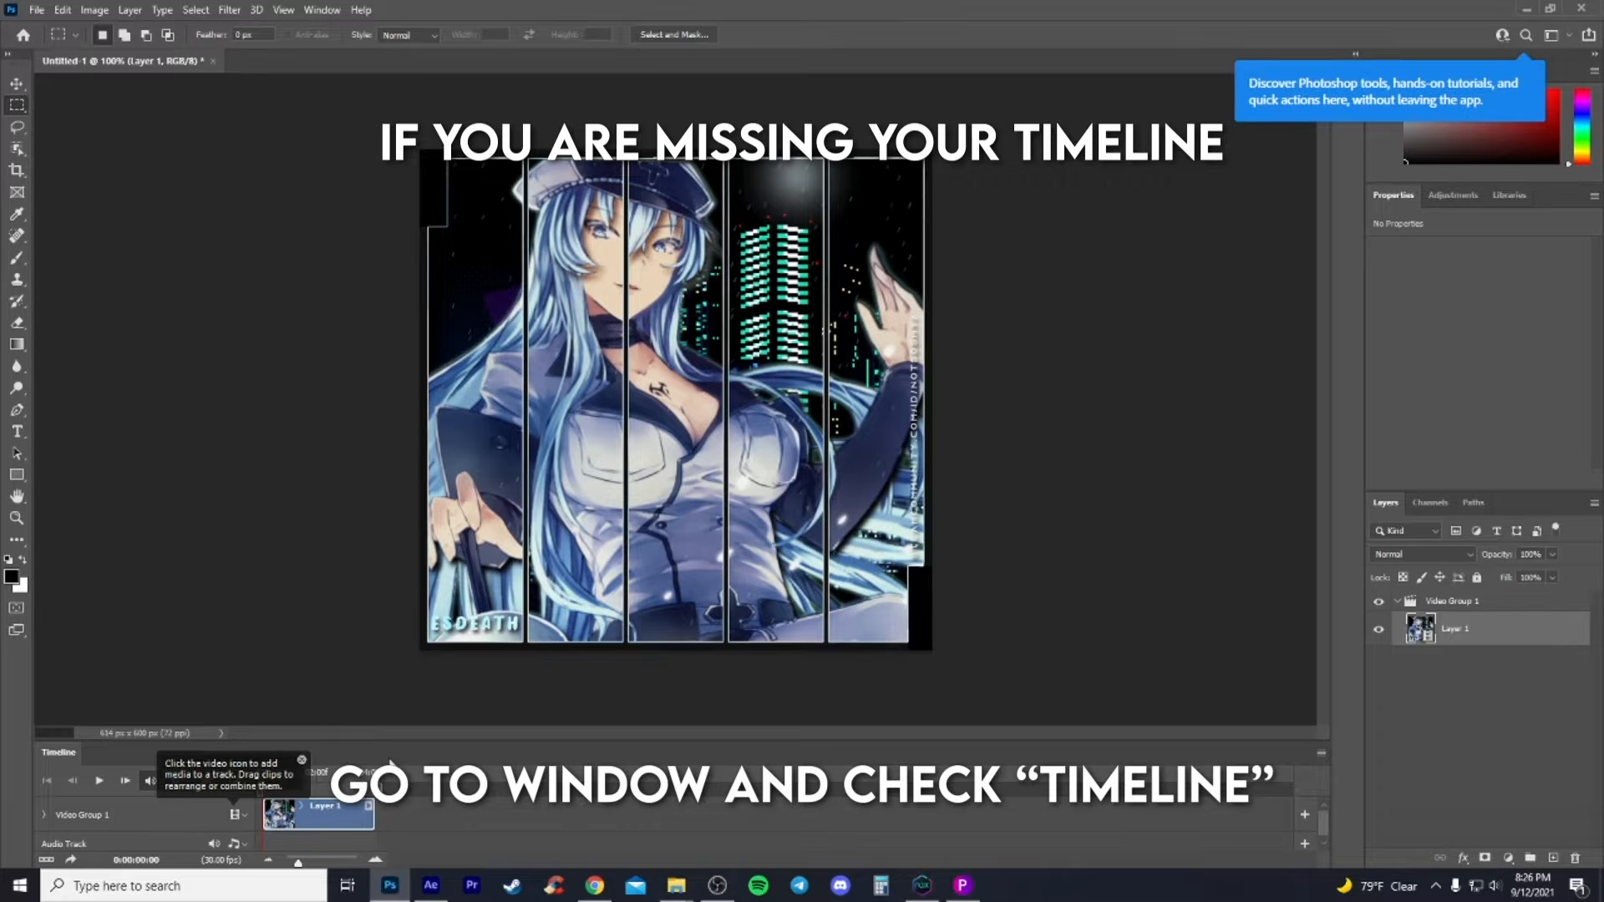
click(429, 830)
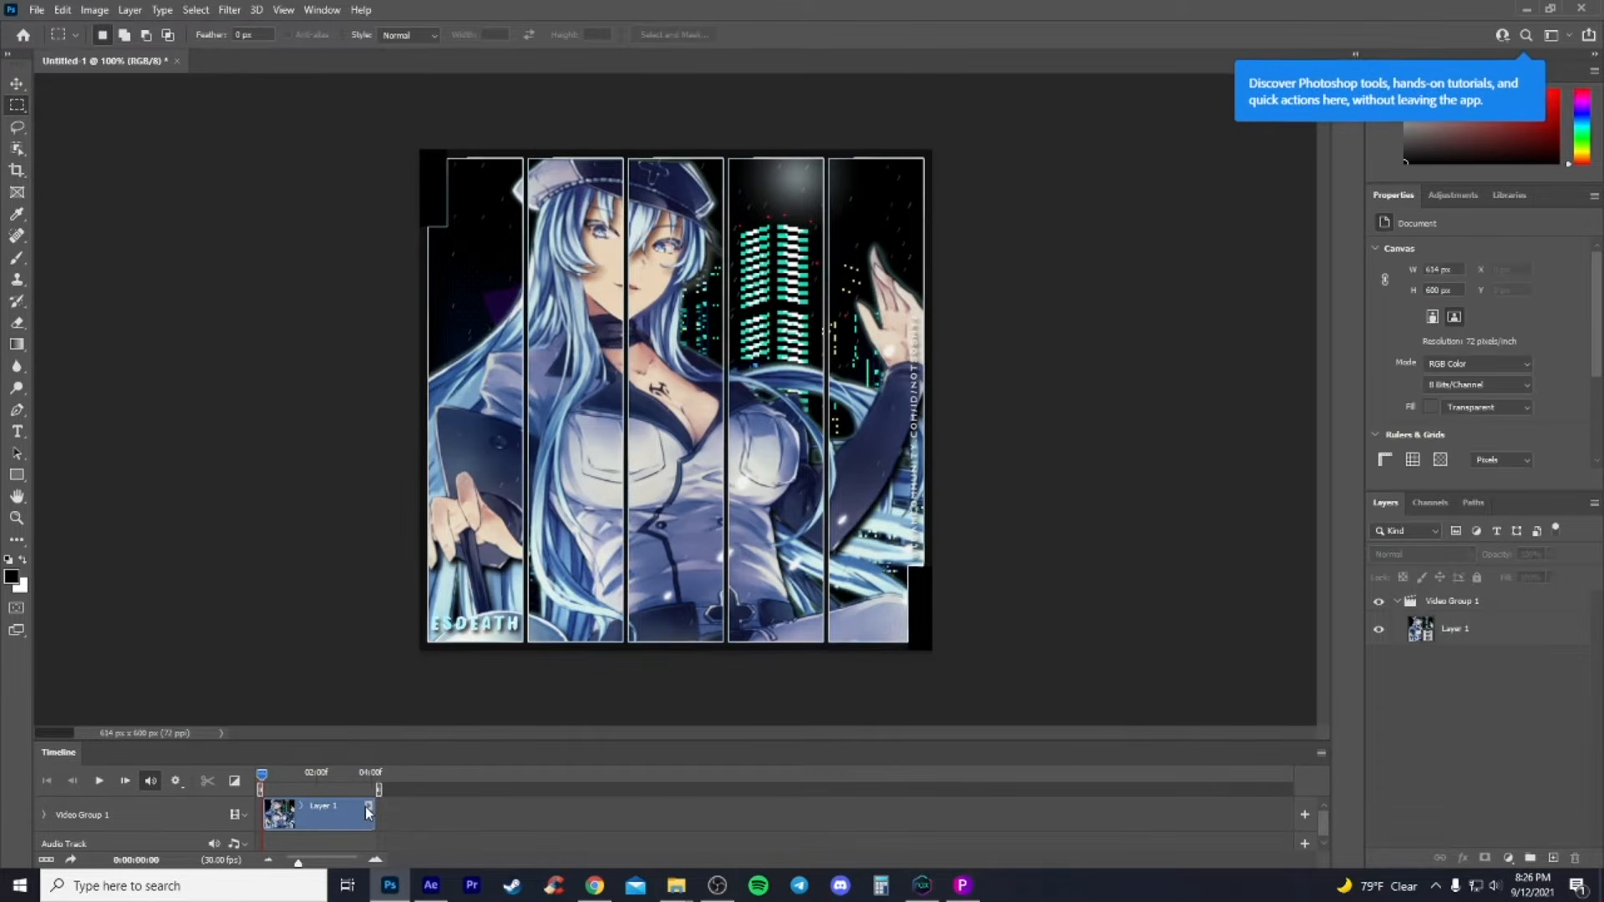
key(space)
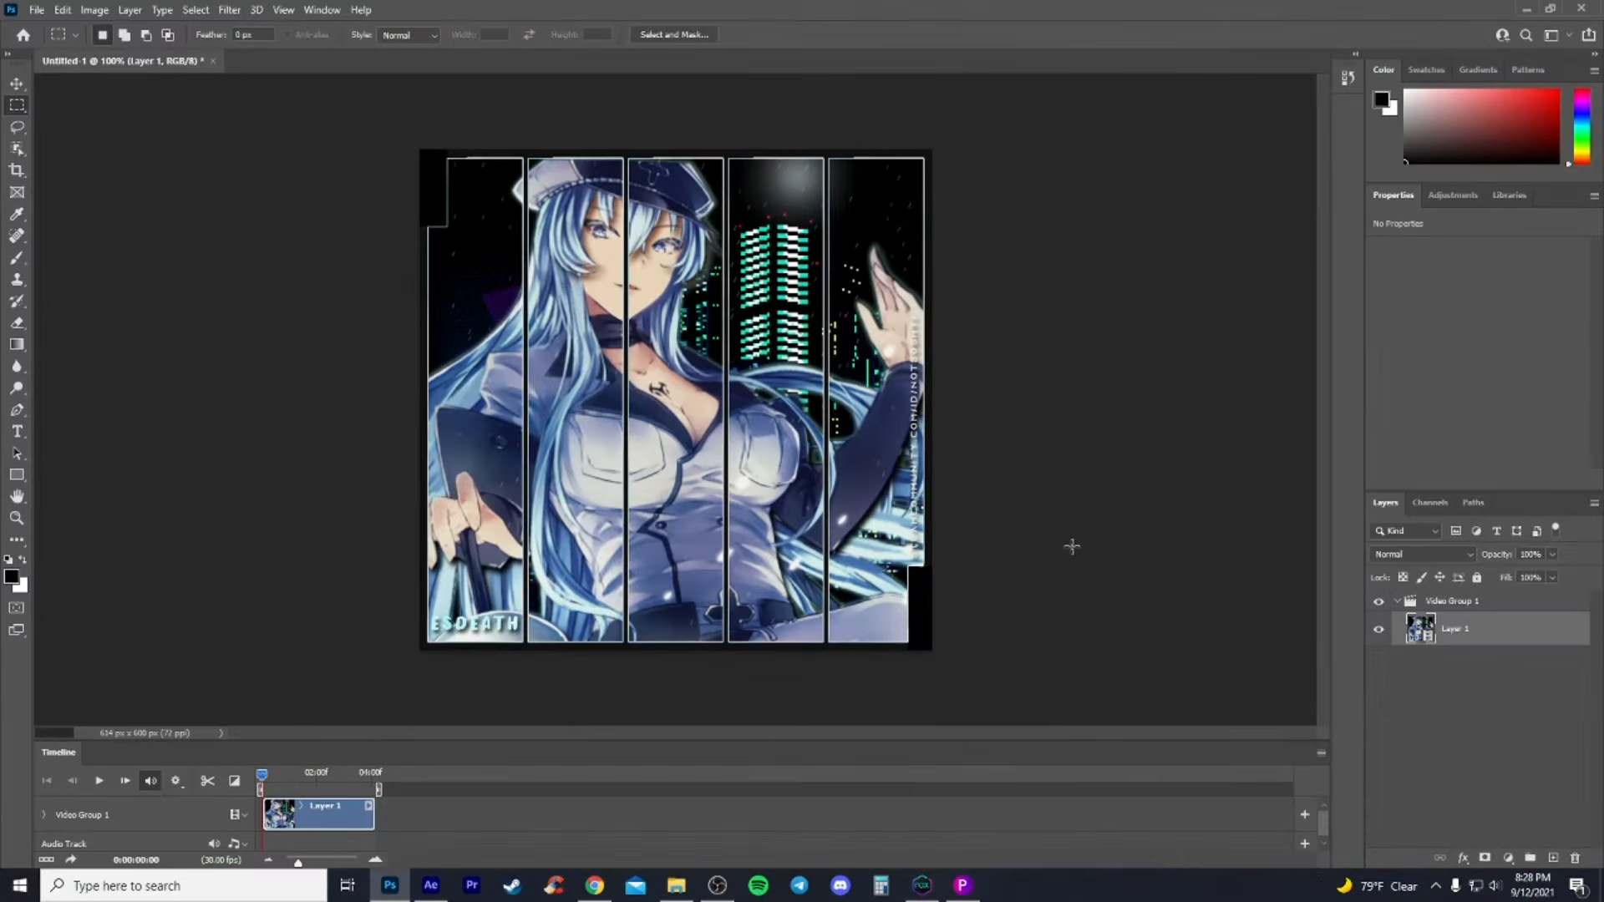
- Place WorkshopTemplate.png from the Workshop Showcase folder into the document and stretch it non-proportionally to cover the whole canvas
click(676, 886)
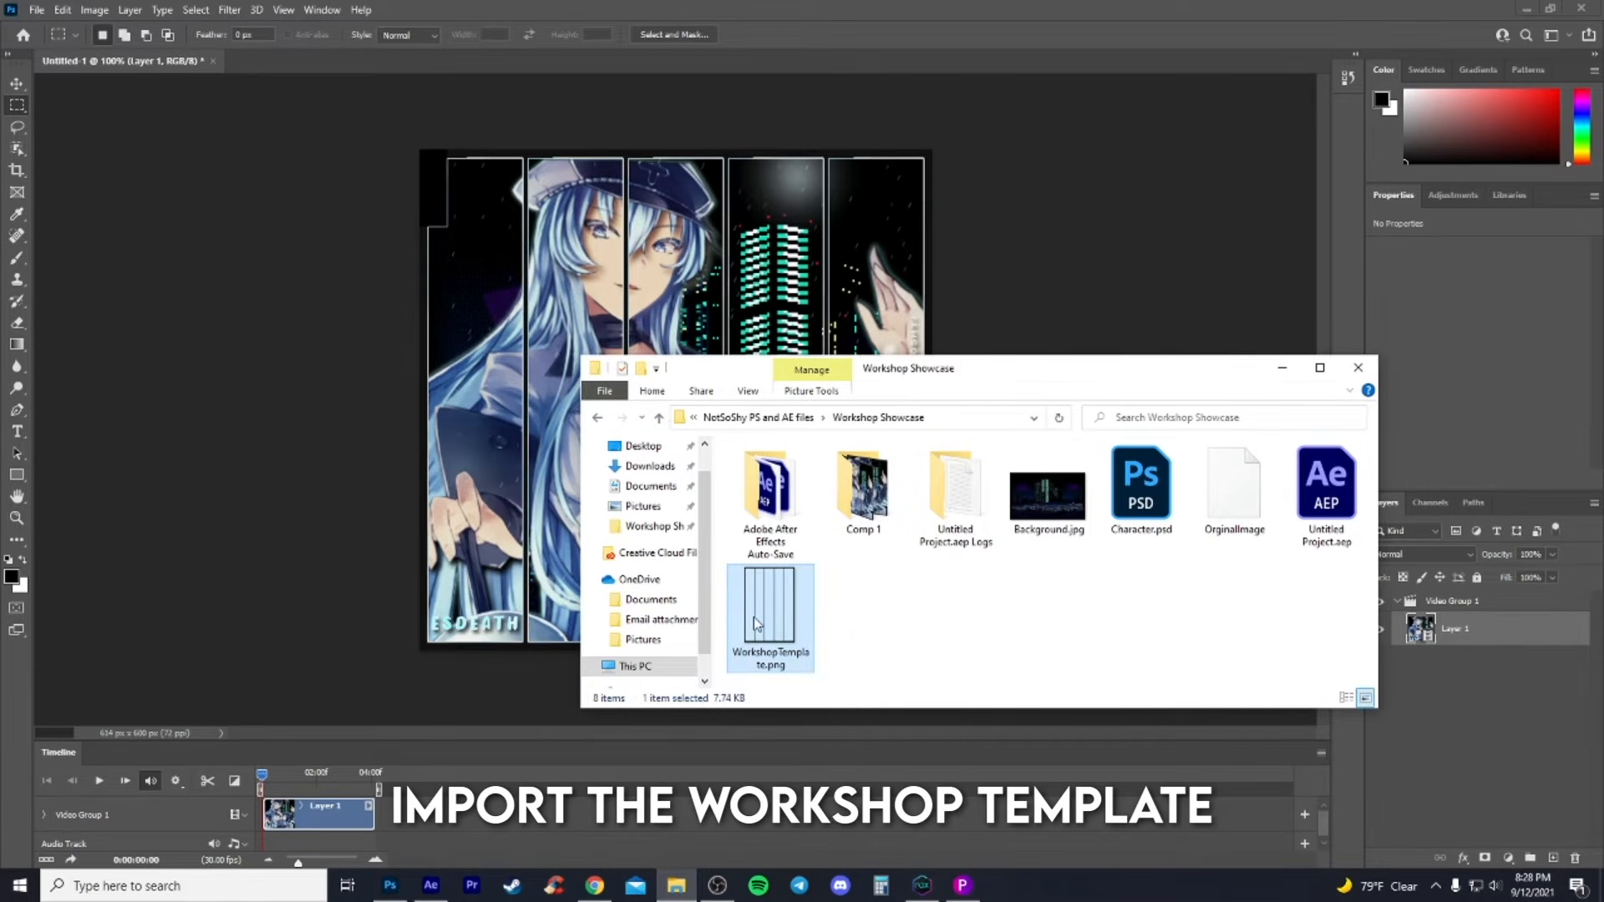
drag(753, 616, 636, 294)
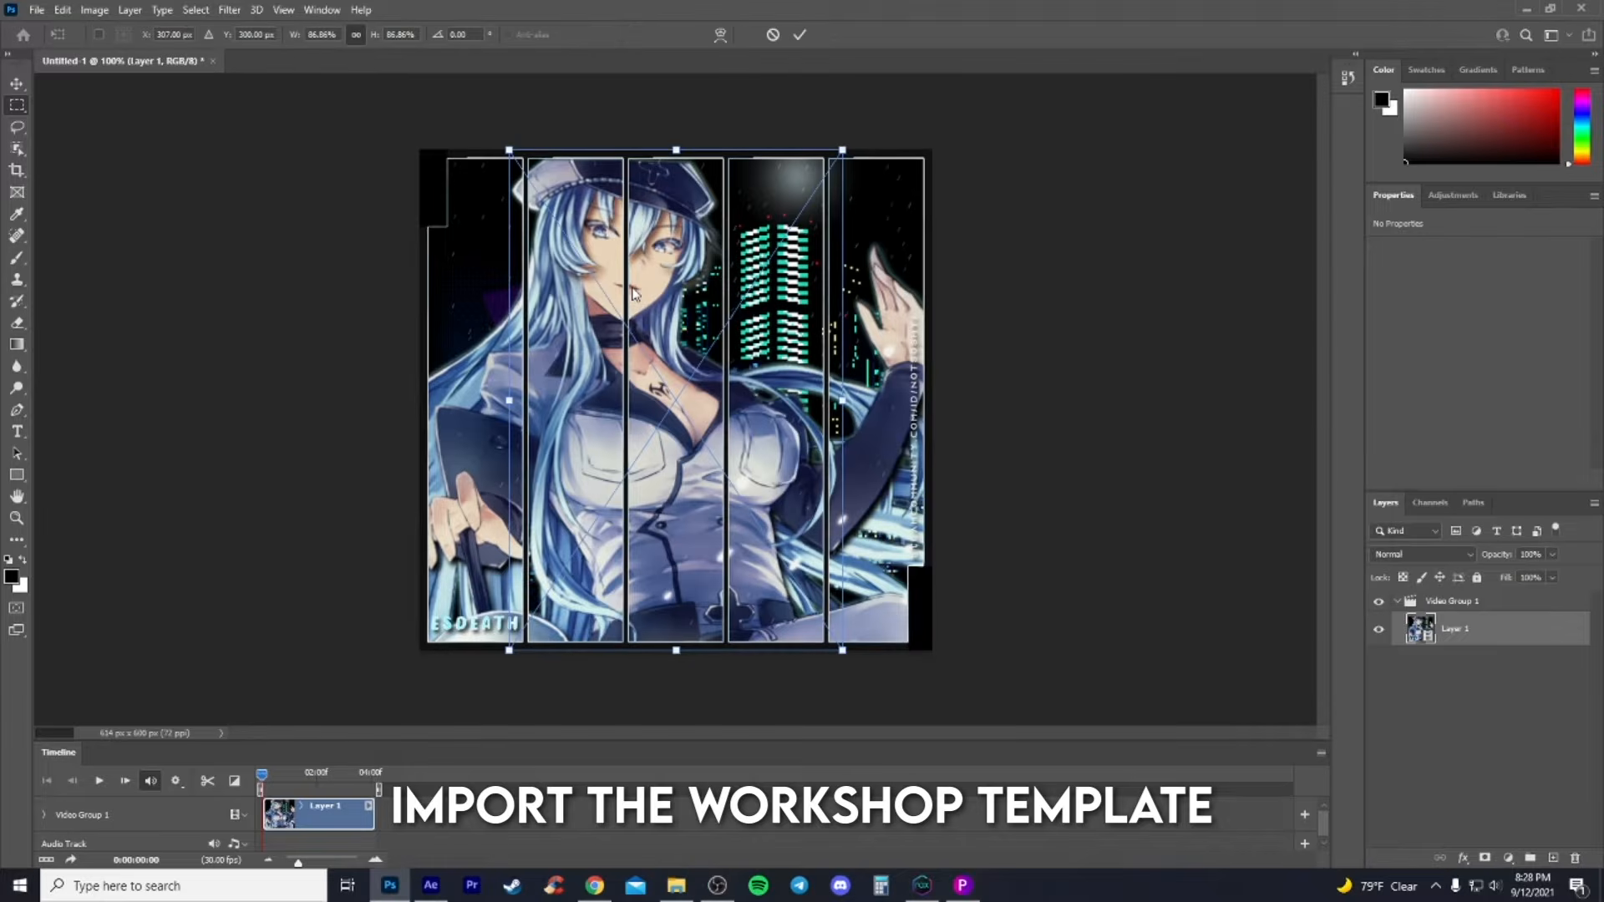
drag(841, 151, 933, 148)
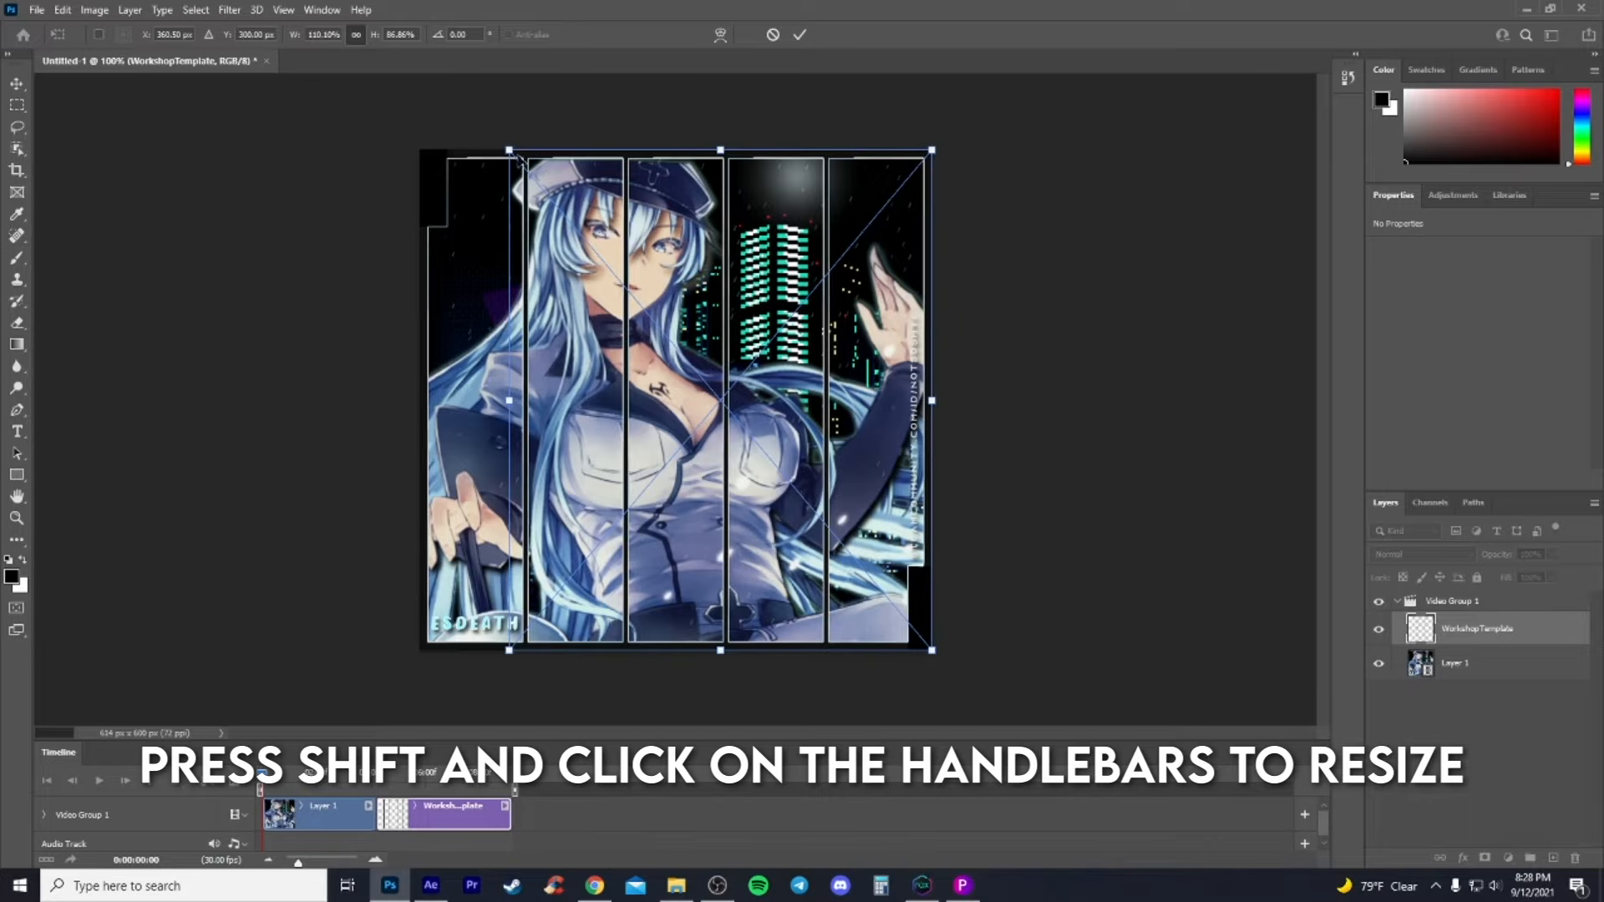
drag(507, 148, 419, 149)
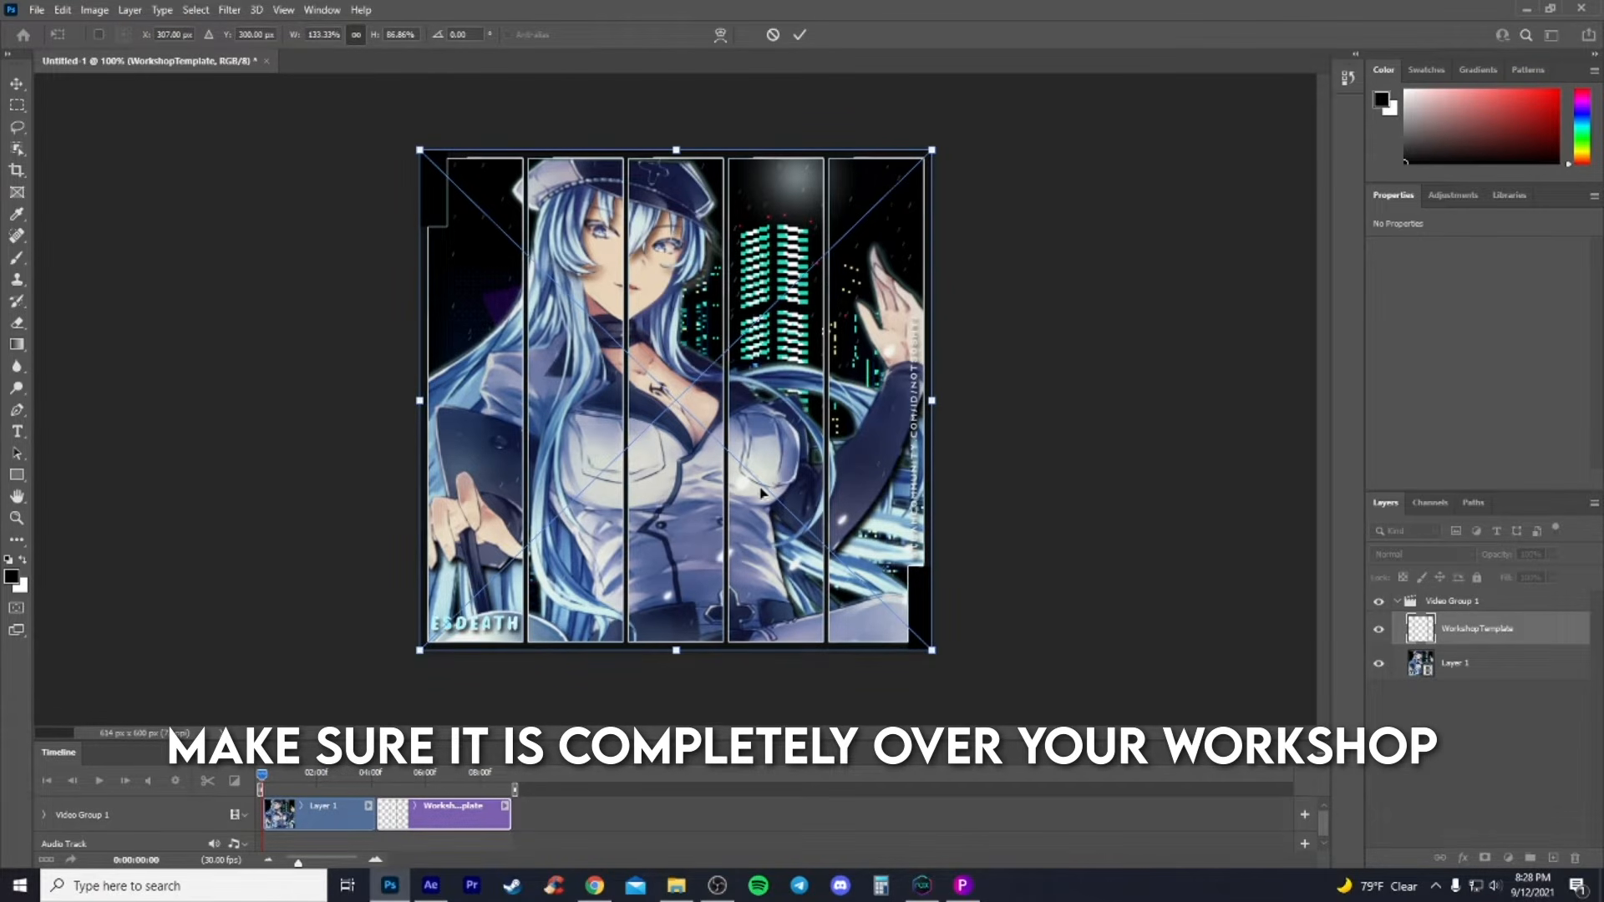
click(800, 37)
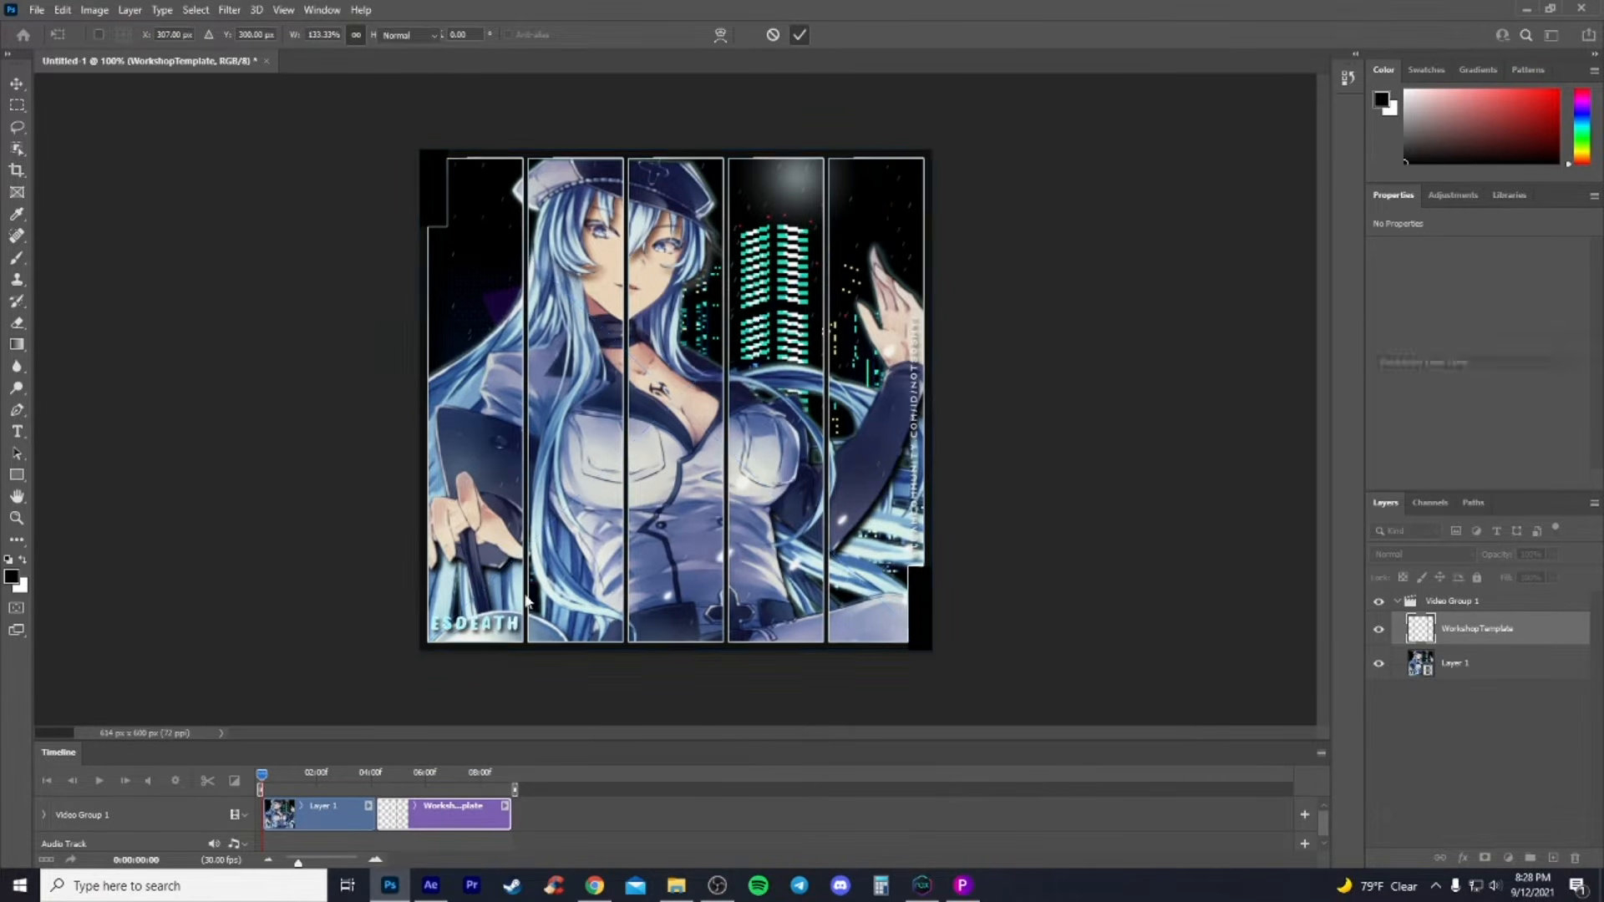
- Add a new video group, move the WorkshopTemplate clip to its start, and trim the clip to match Layer 1's length
click(234, 815)
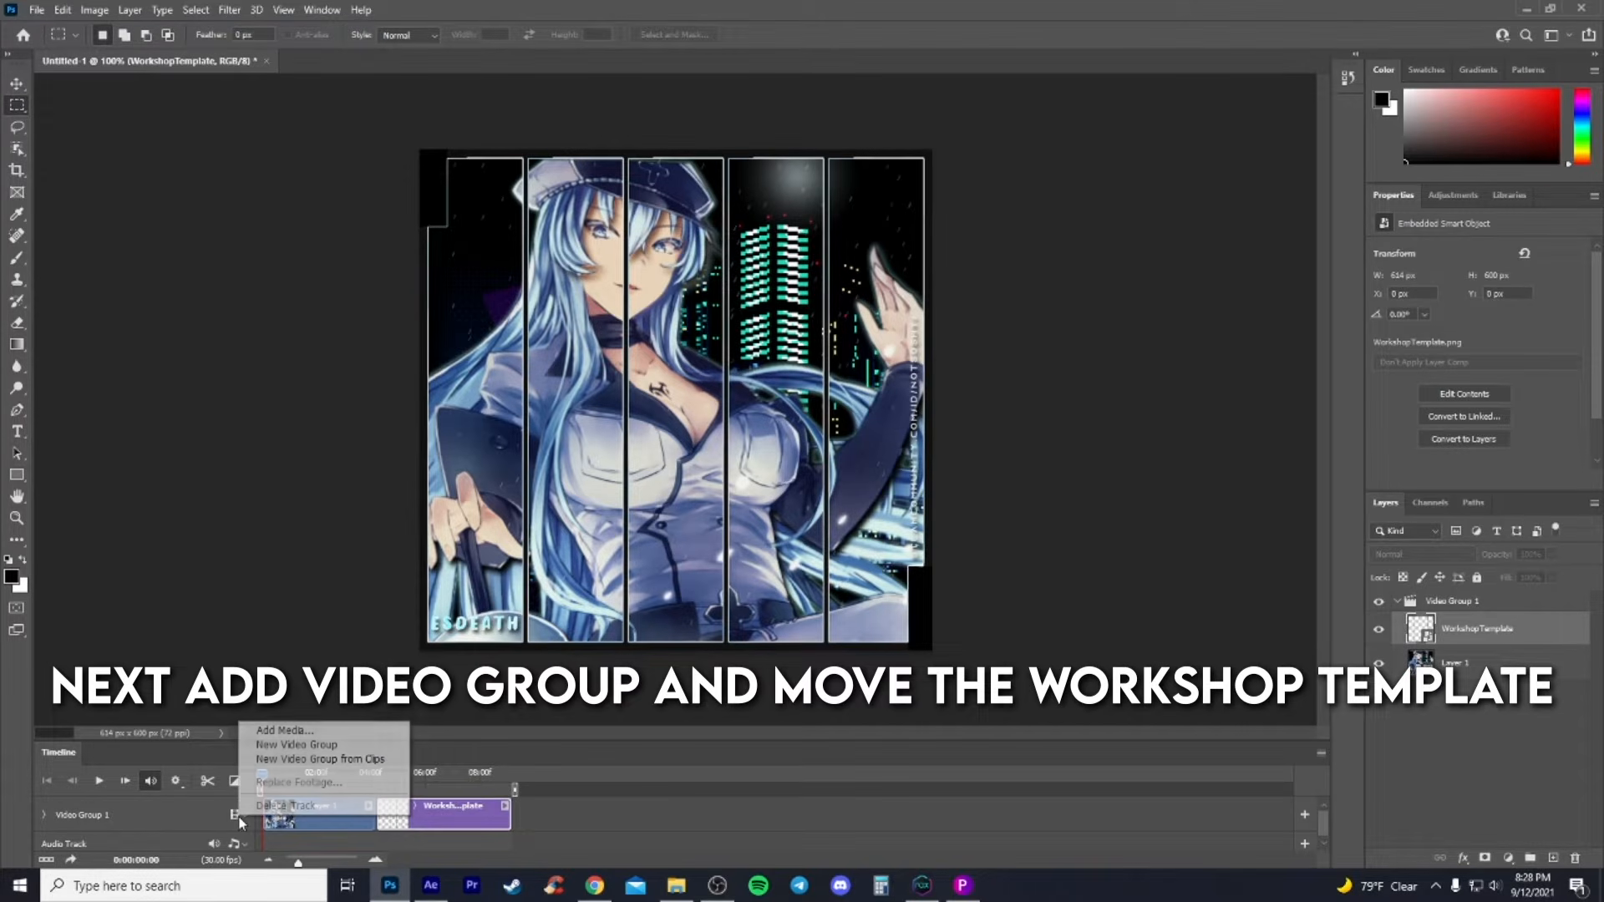
click(292, 746)
drag(439, 841, 346, 813)
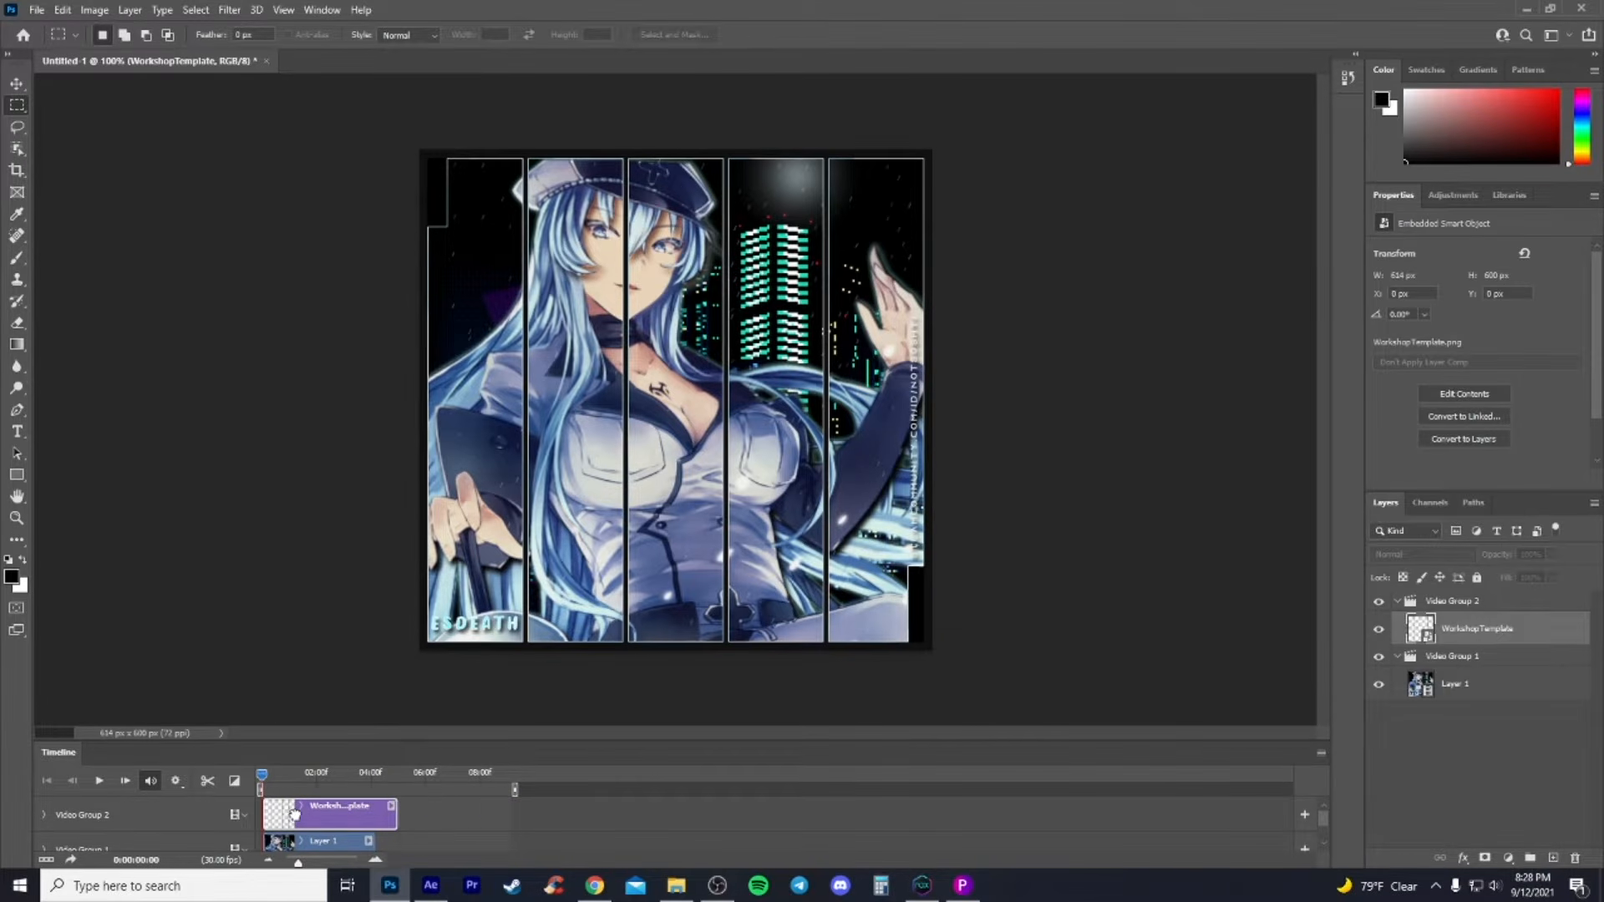
drag(397, 816, 375, 817)
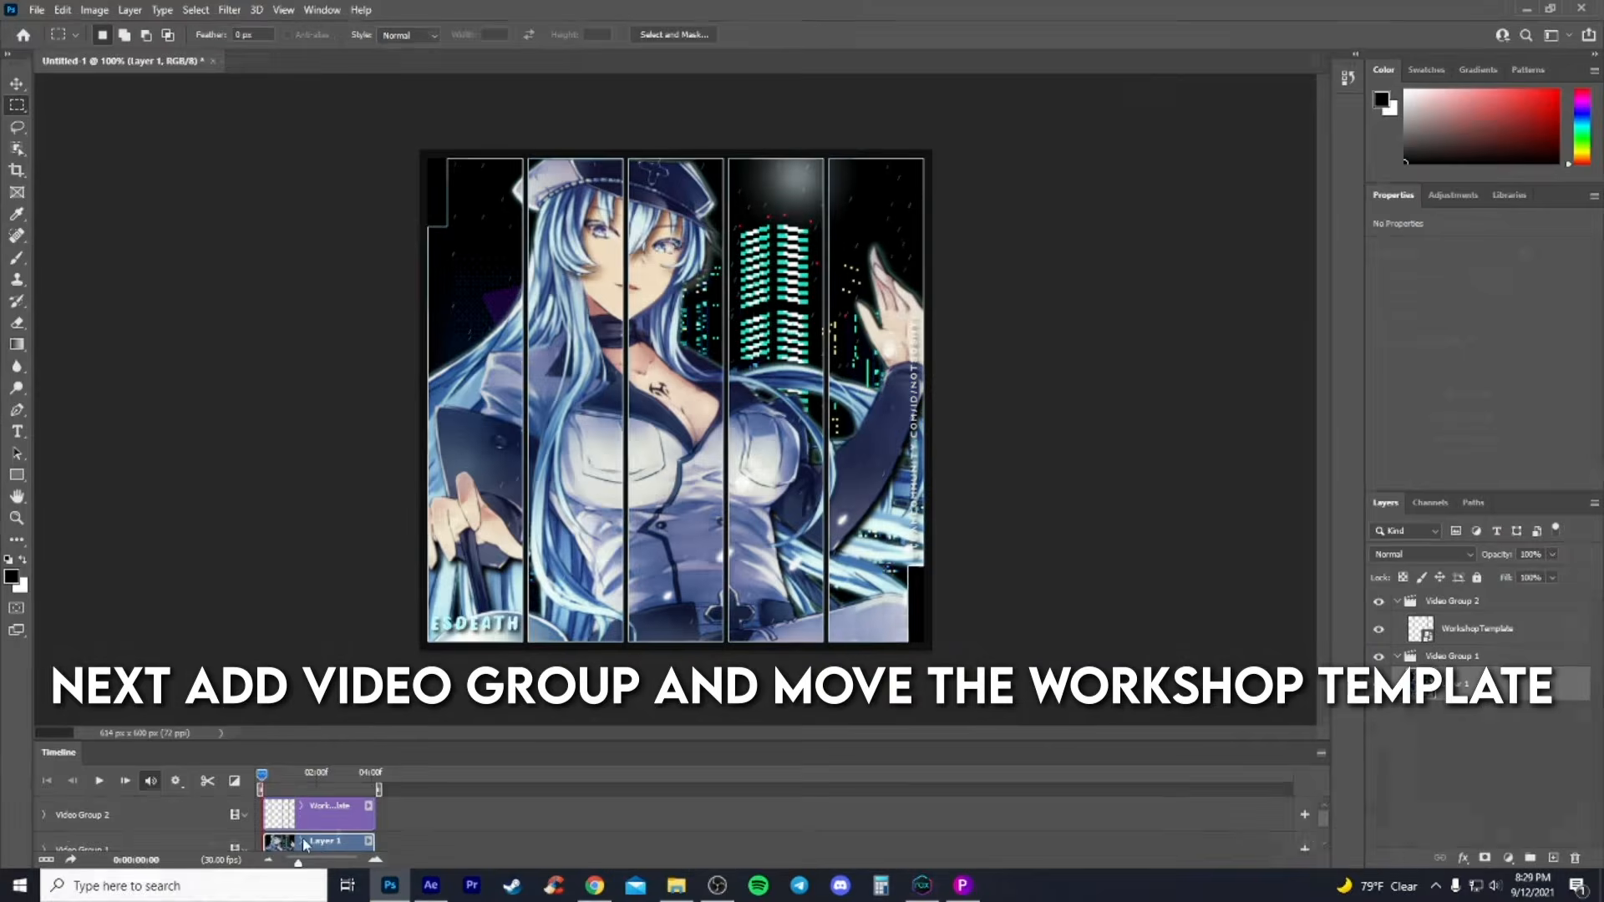
- Lock all properties of the artwork layer, Layer 1
click(309, 841)
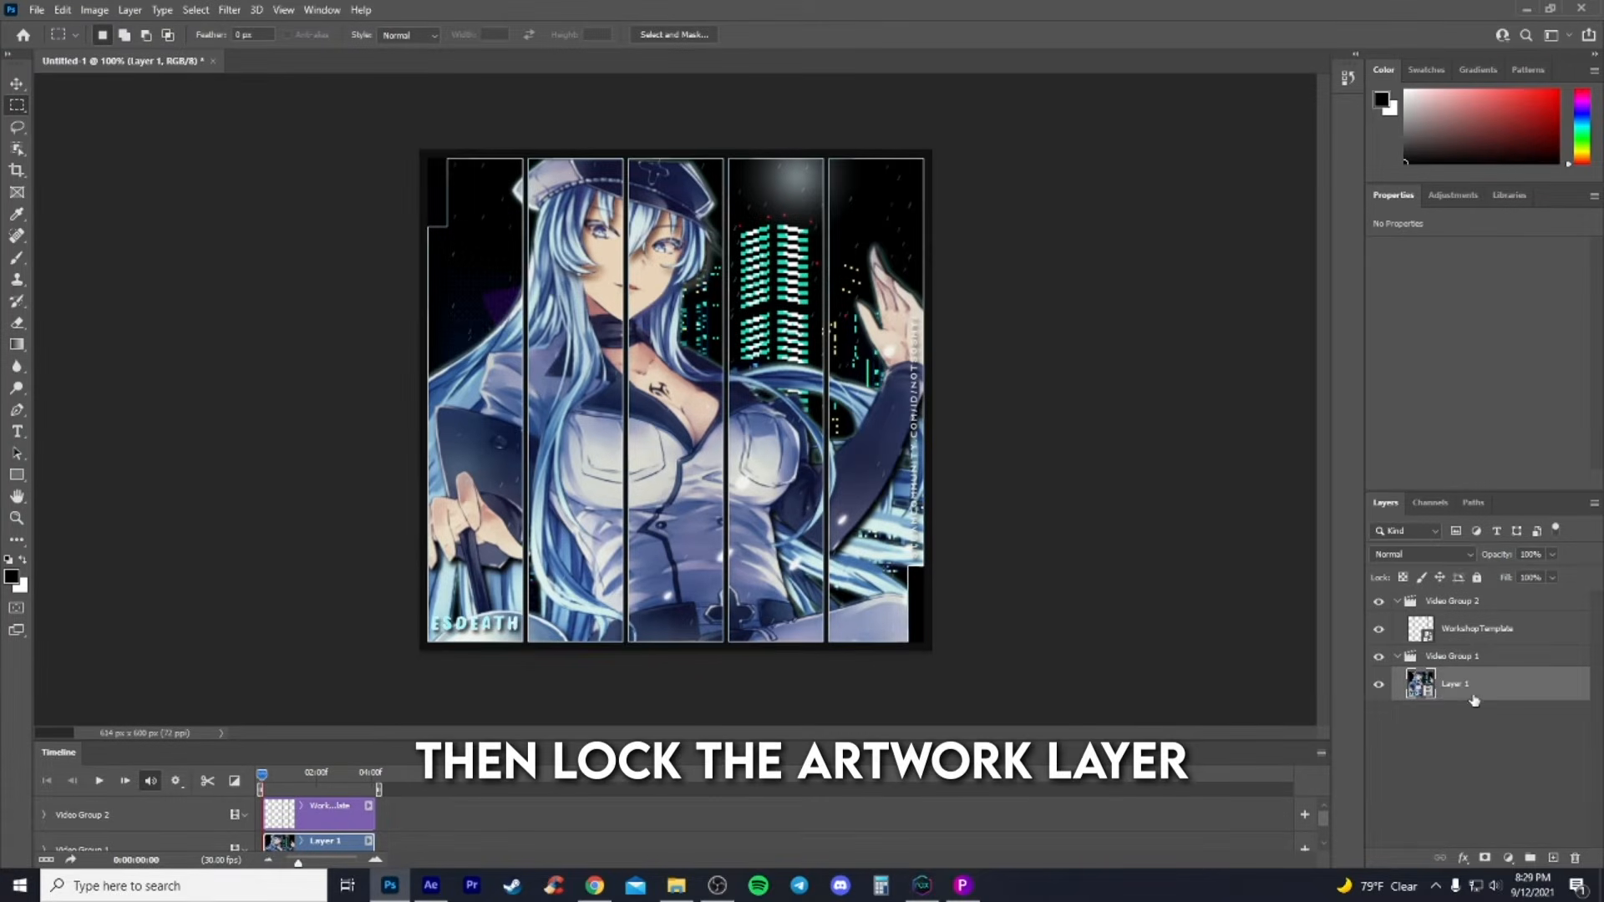
click(1477, 578)
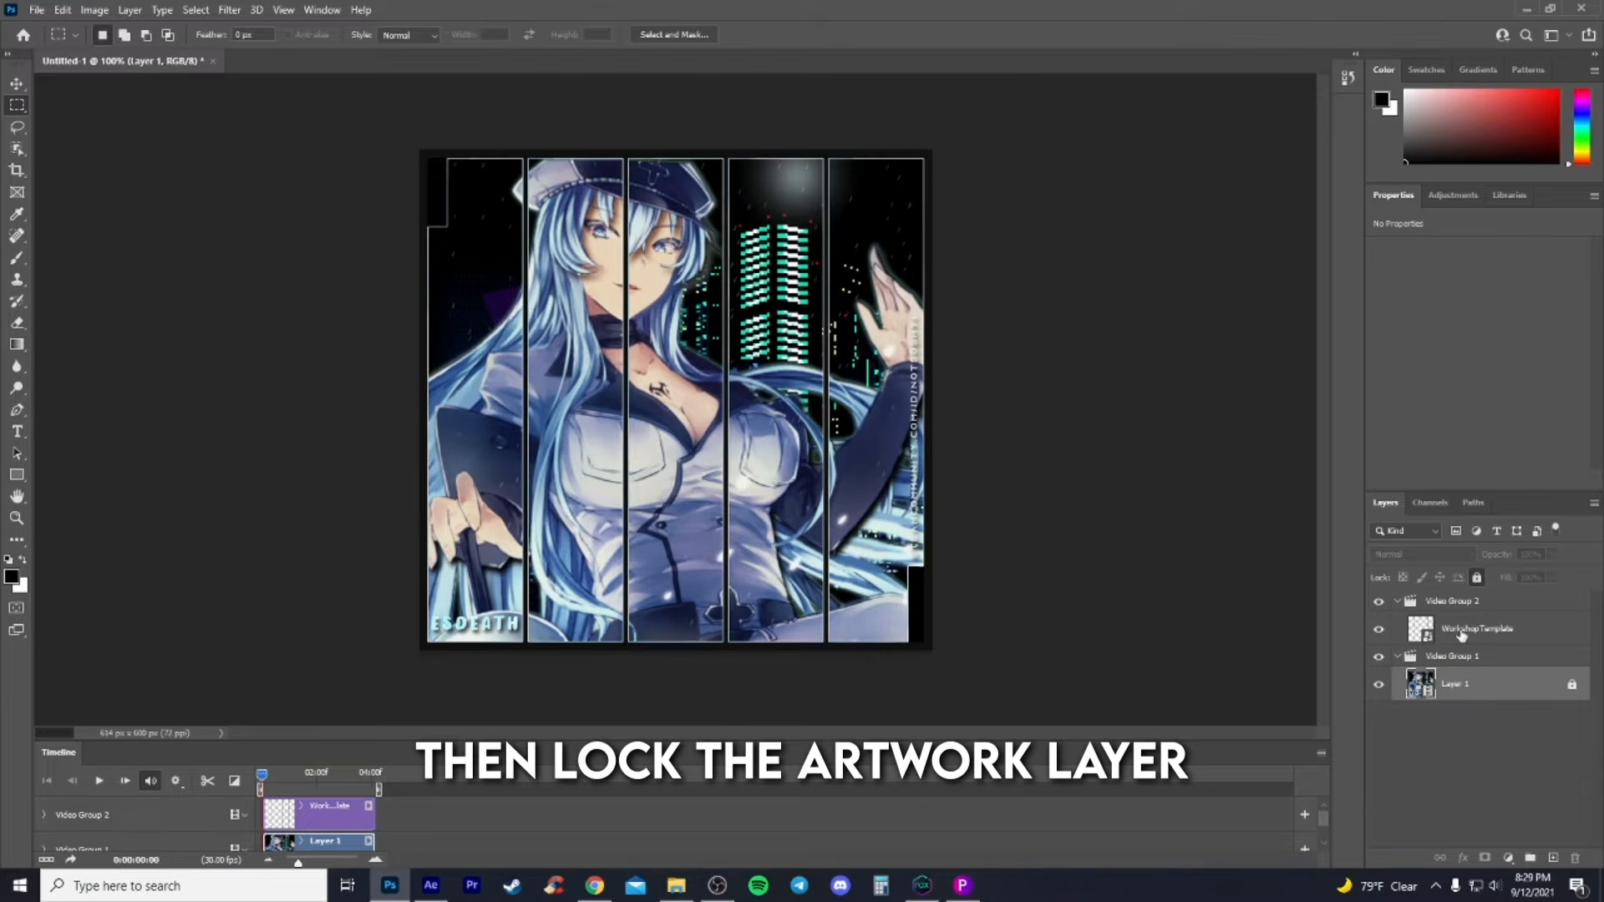
- Select the first panel of the WorkshopTemplate layer with the Magic Wand tool
click(1502, 632)
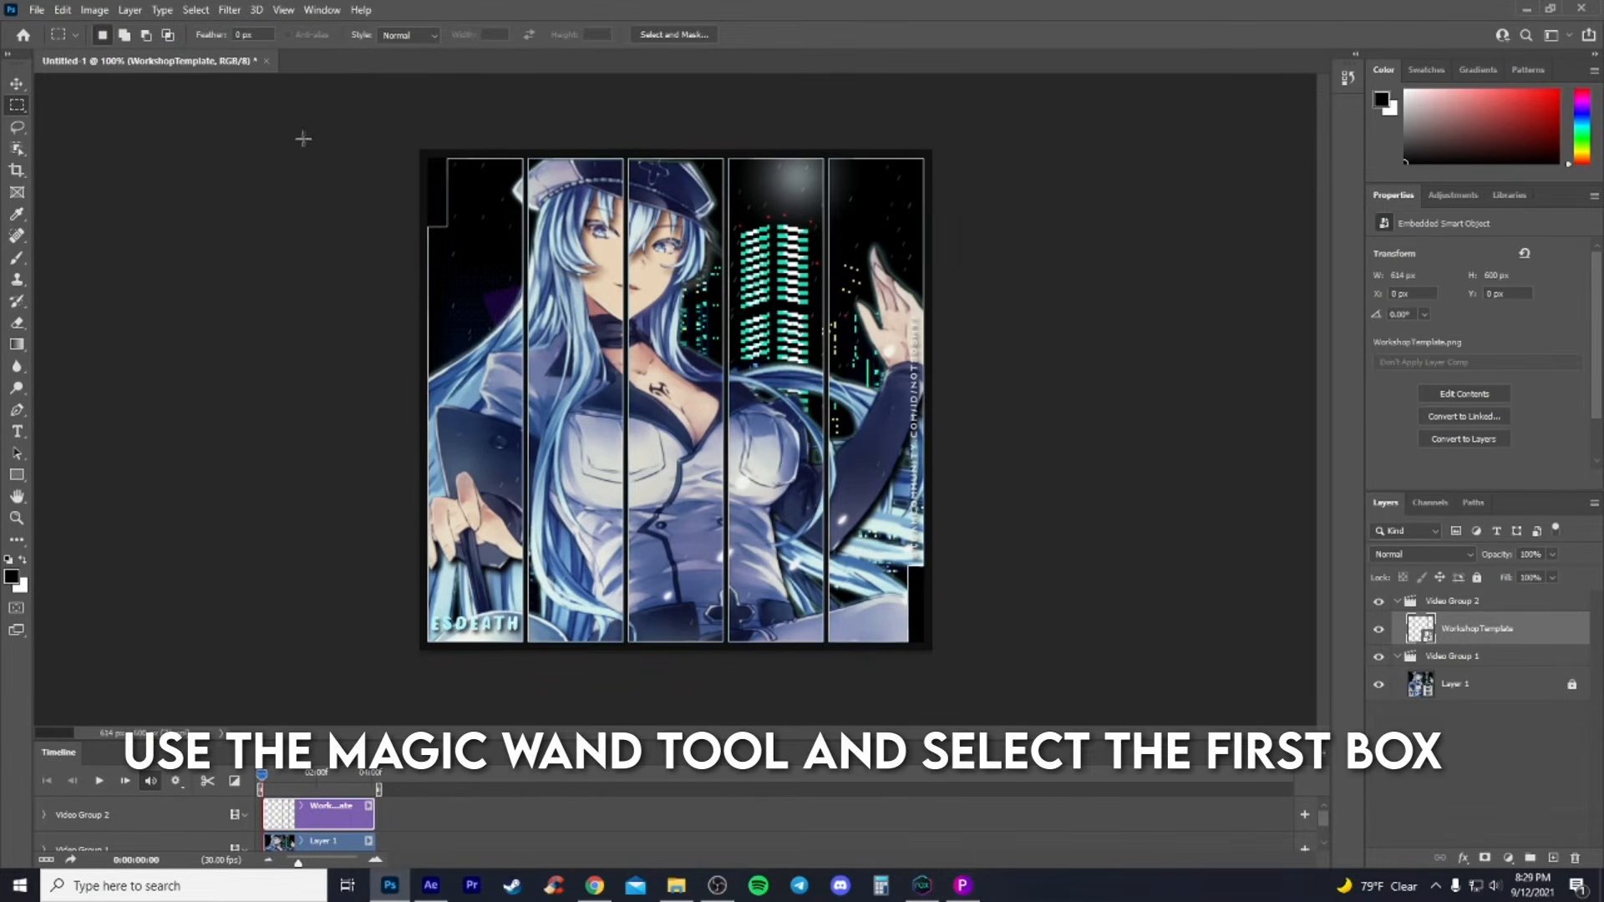
click(25, 145)
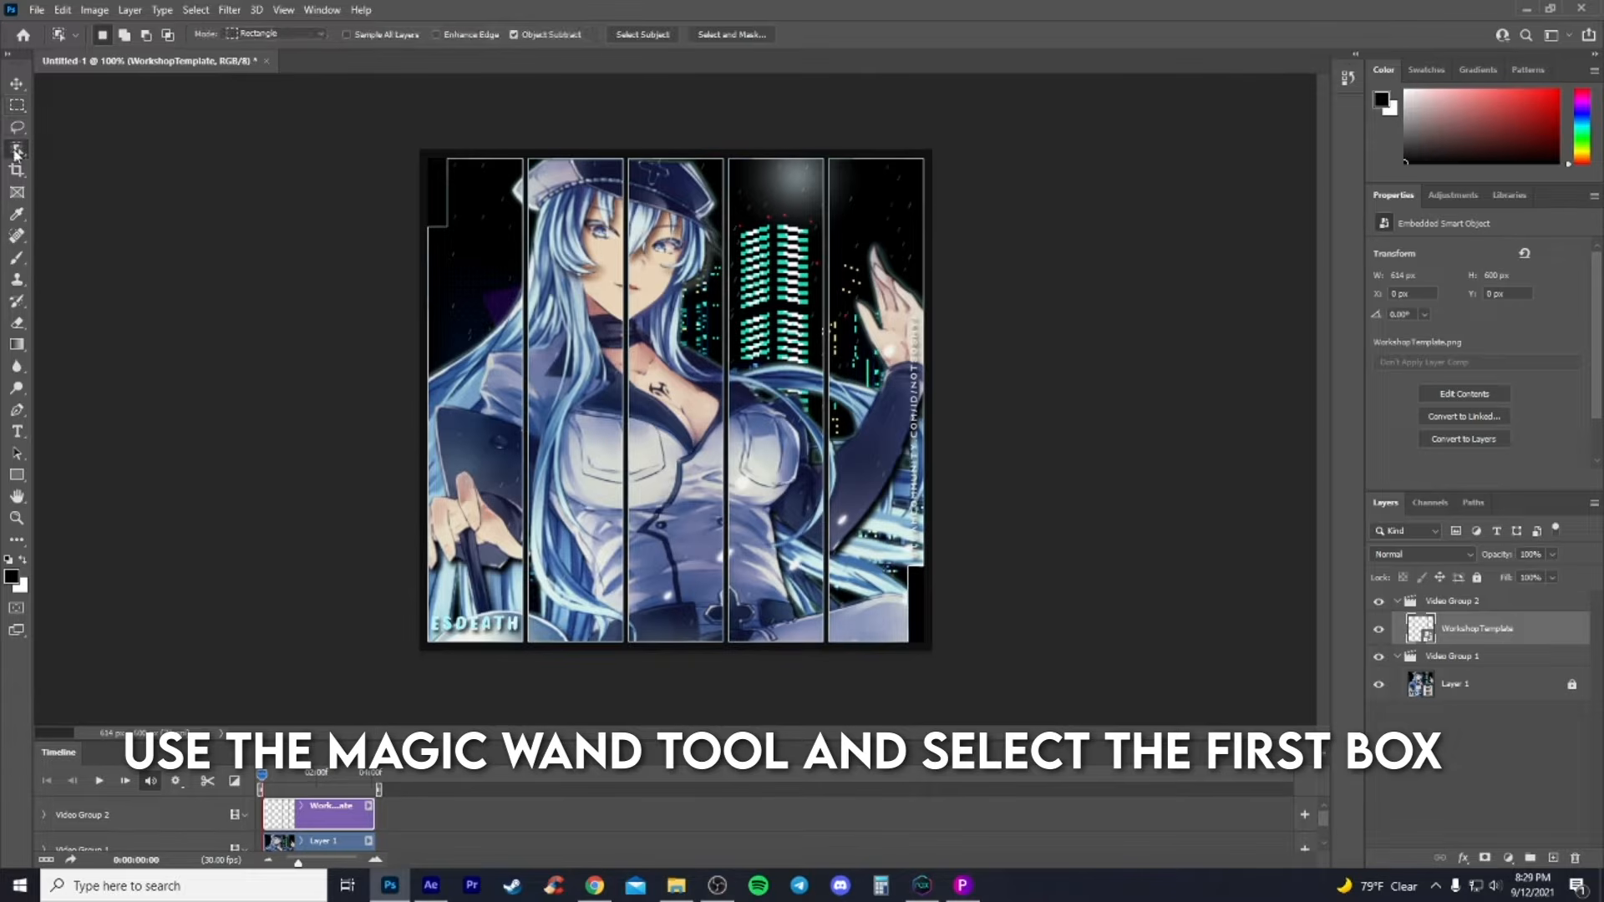
right_click(15, 155)
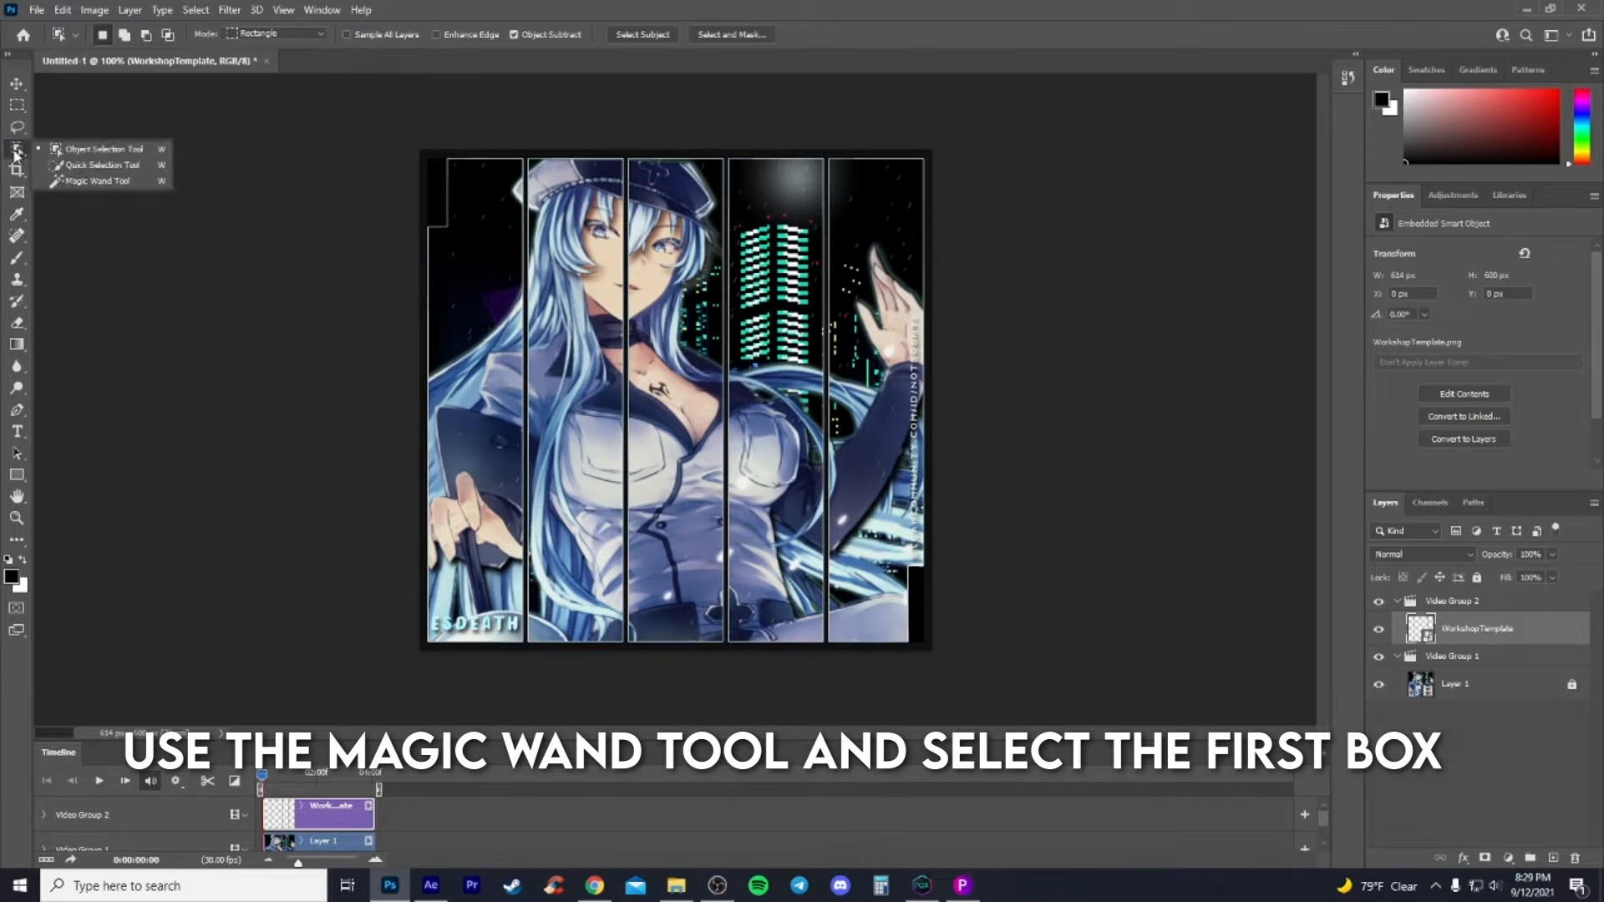
click(79, 181)
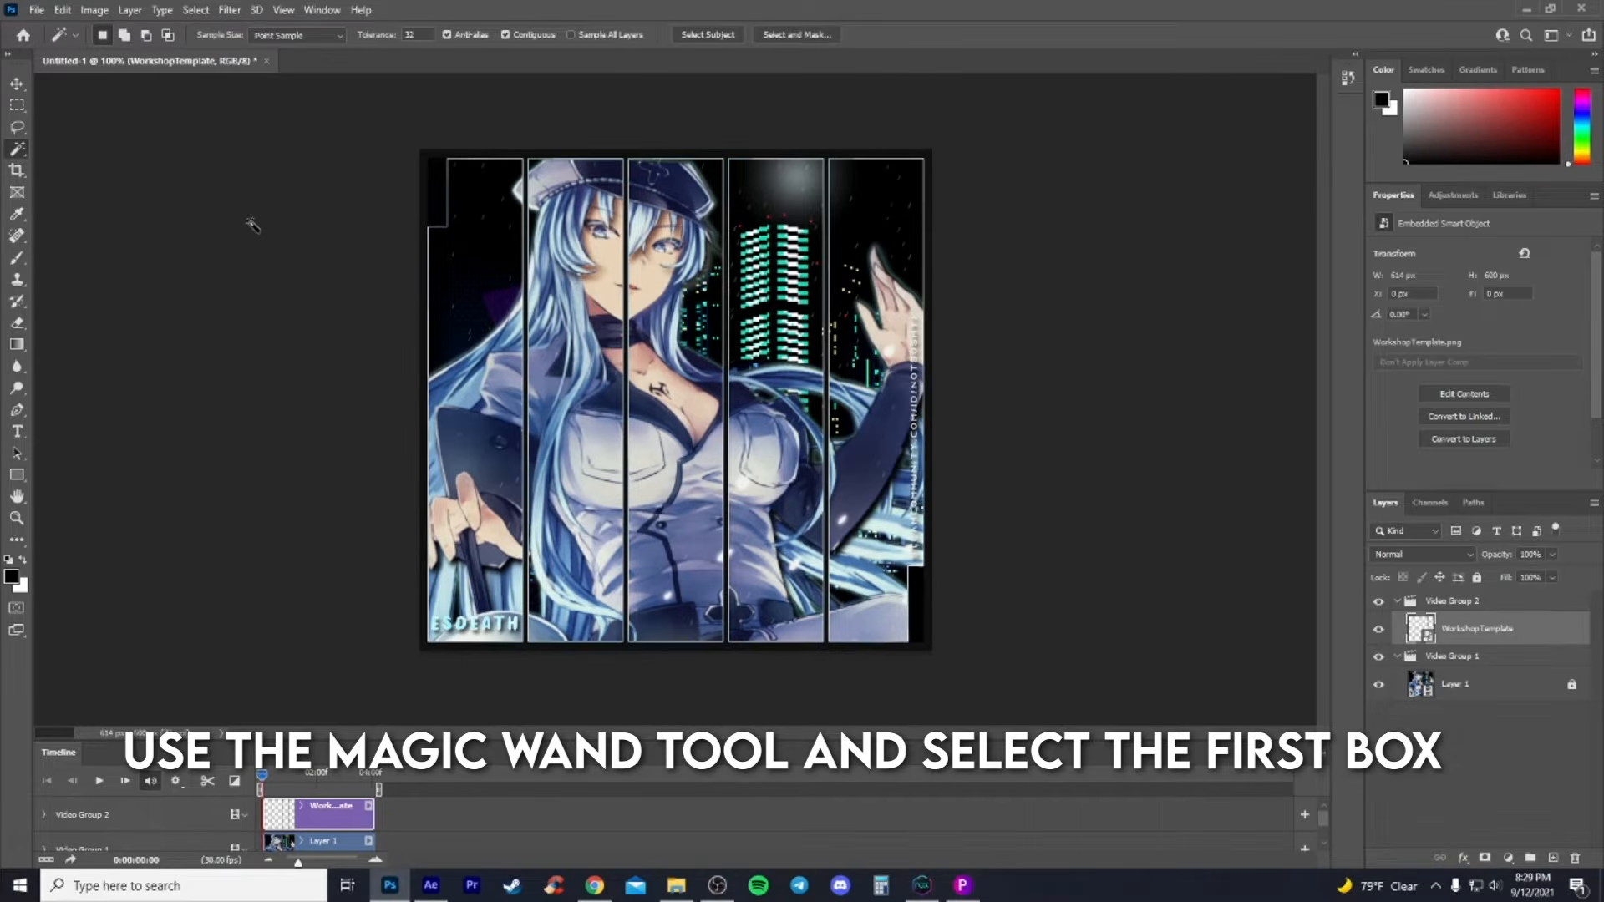
click(474, 267)
- Crop the document to the selected first panel
click(16, 171)
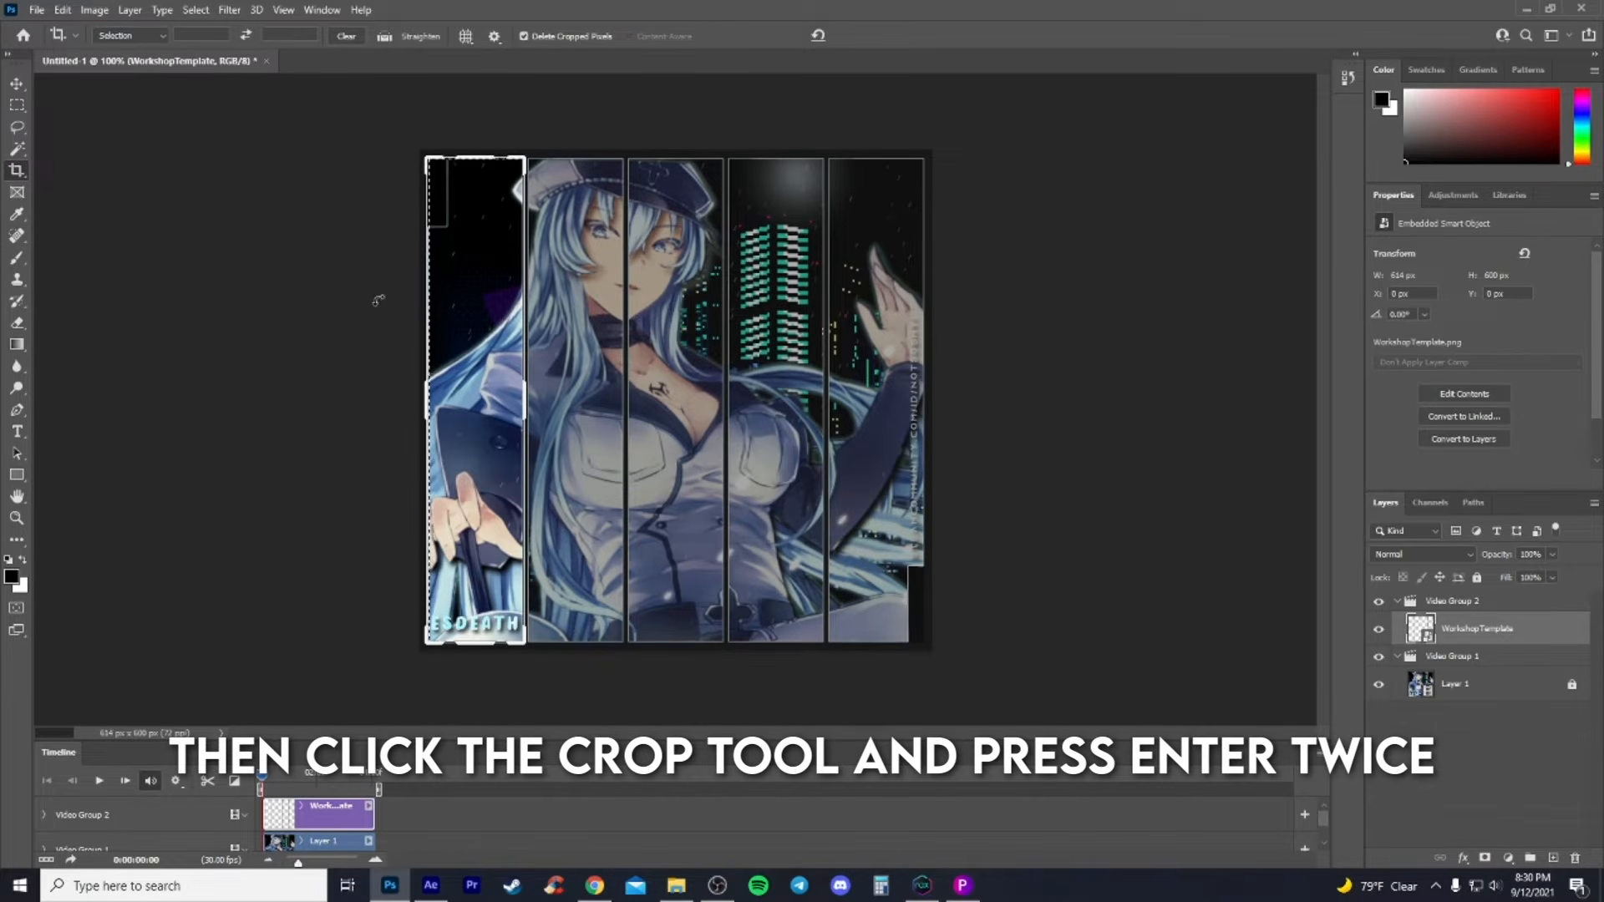
key(Return)
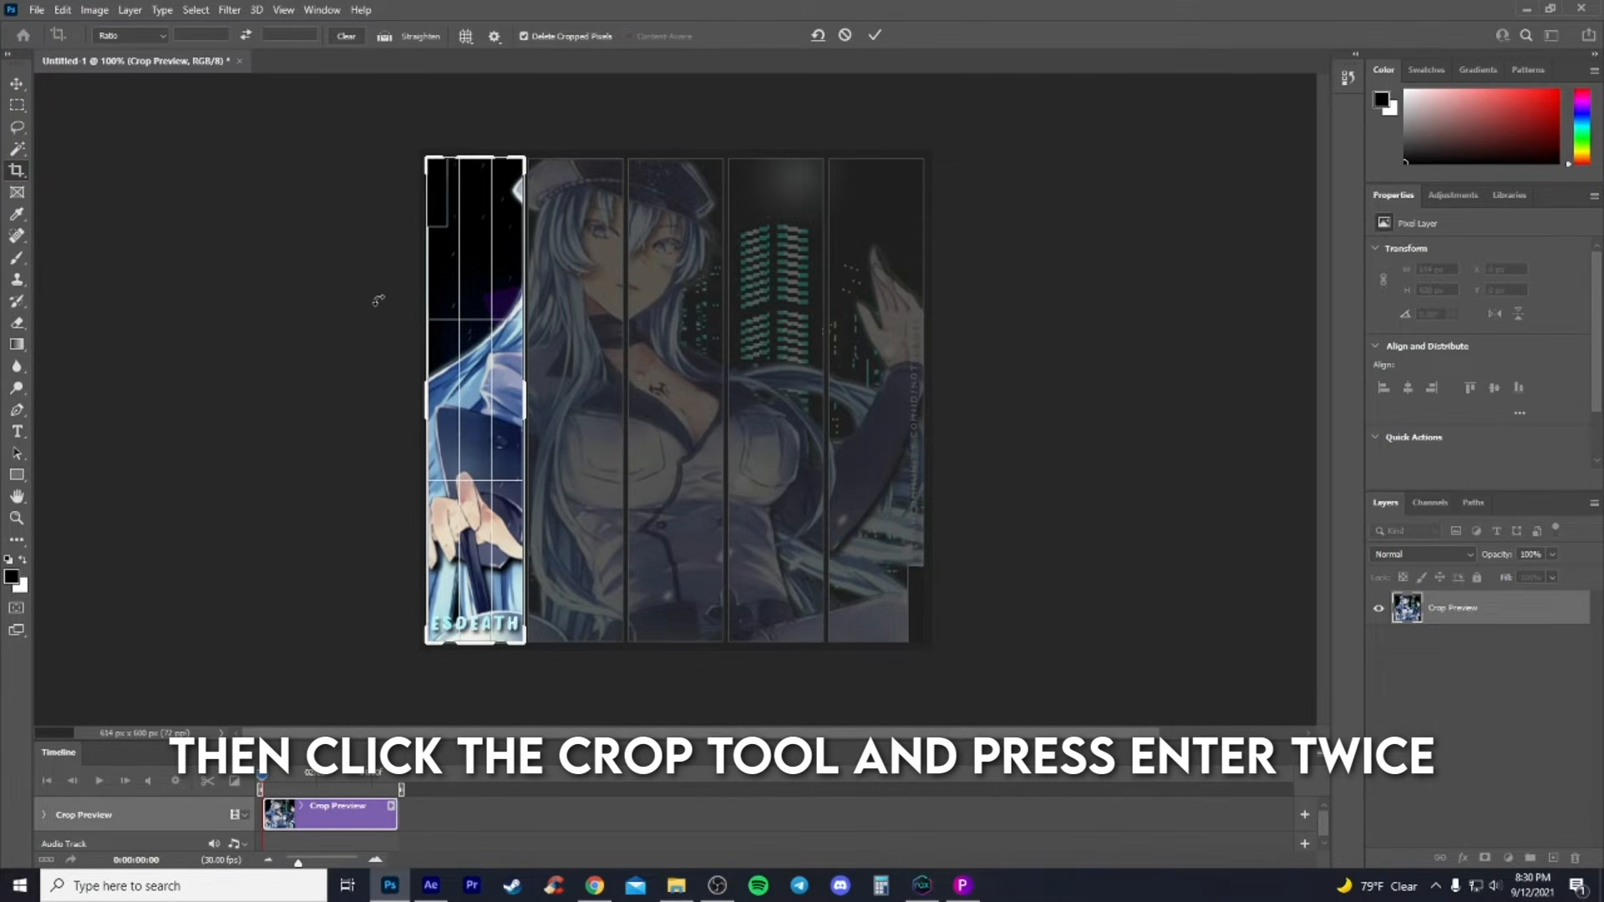
key(Return)
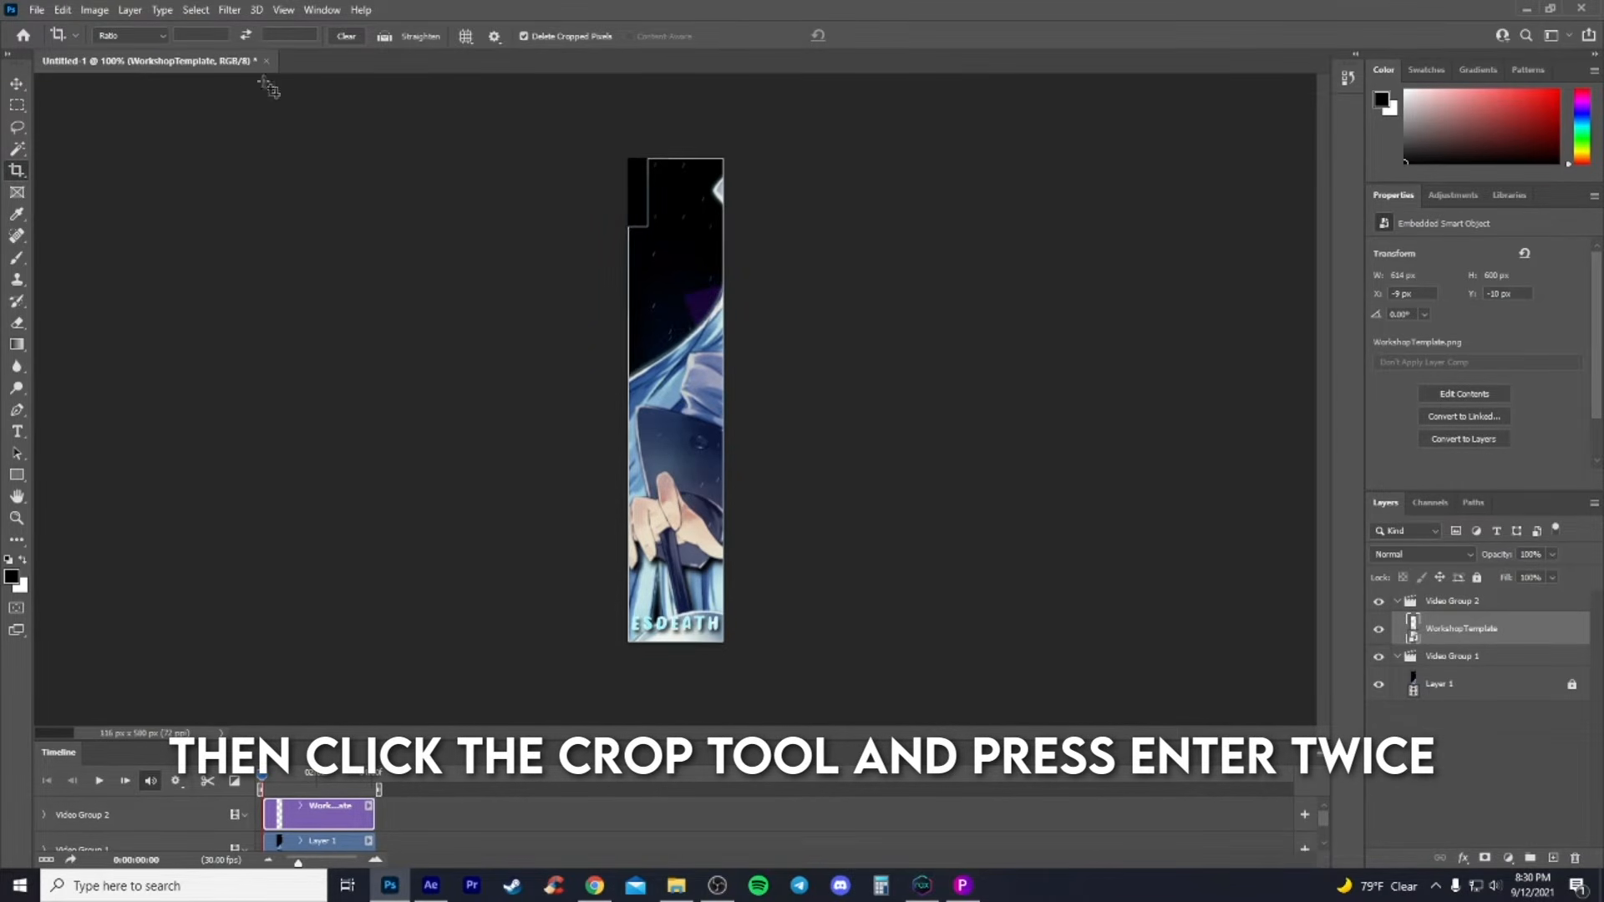
- Export the first panel with Save for Web as a GIF with looping set to Forever, overwriting 1.gif in New folder
click(40, 11)
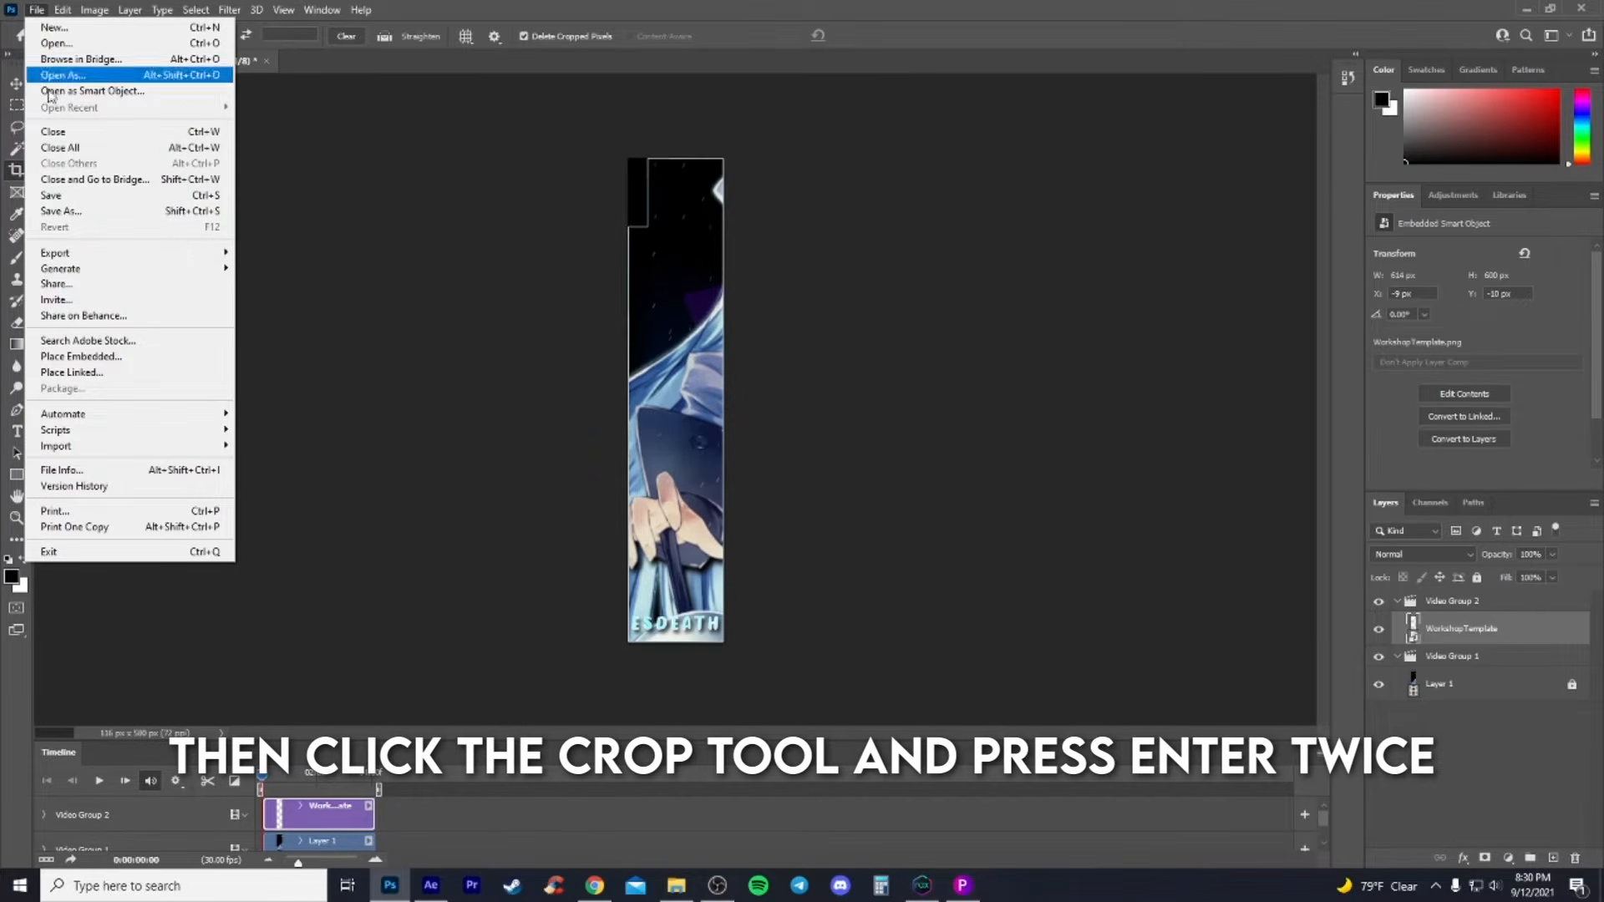
mouse_move(94, 253)
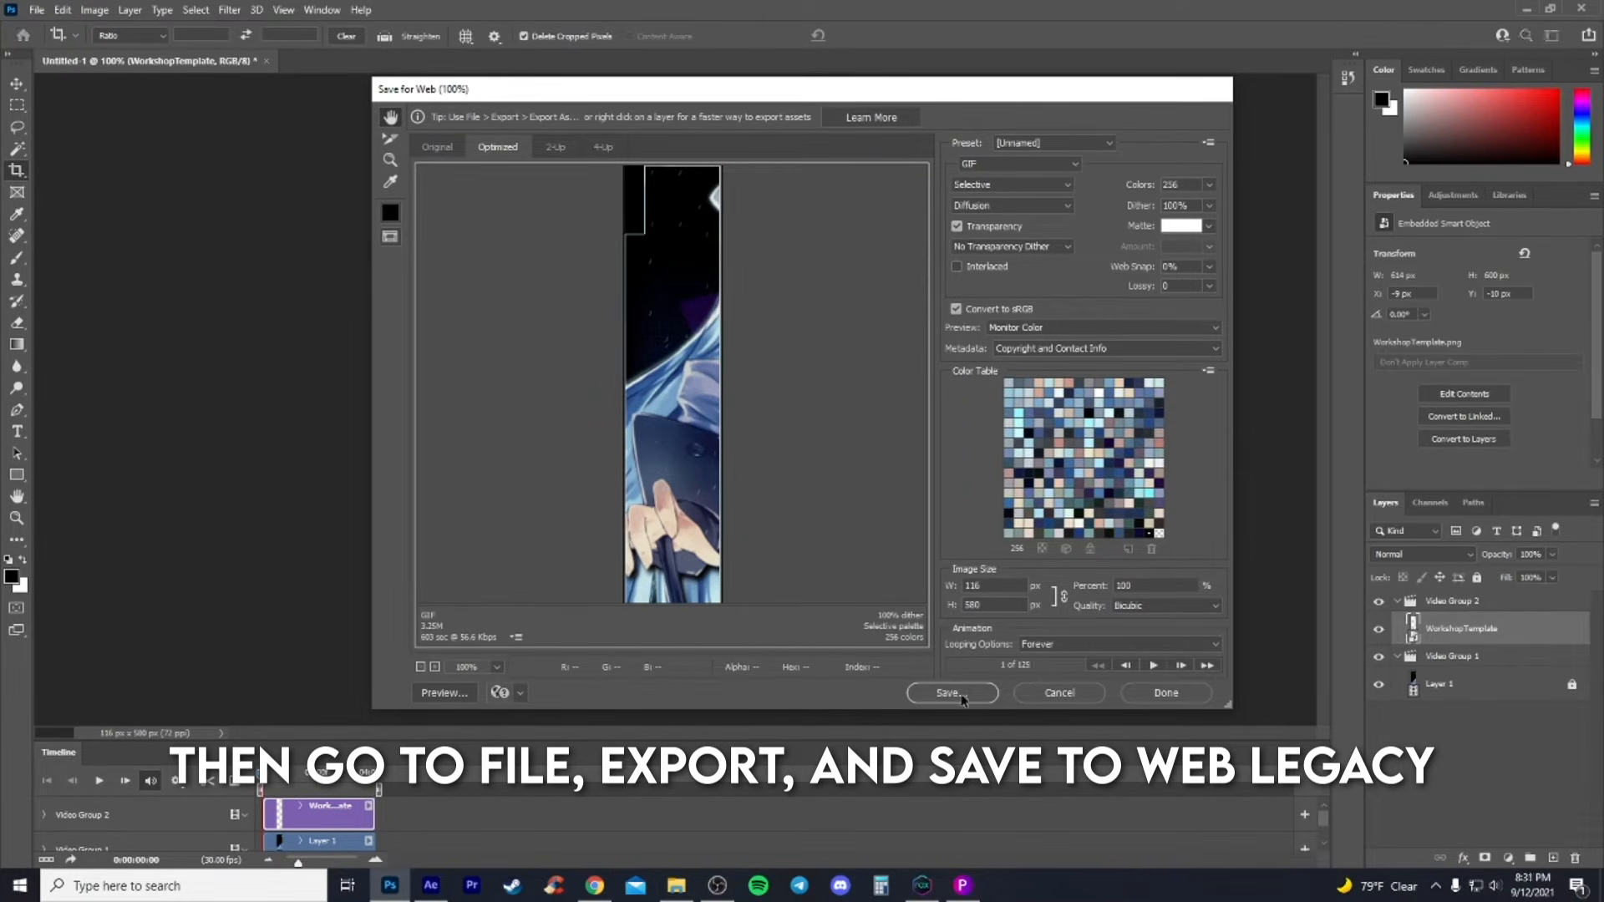
click(1055, 643)
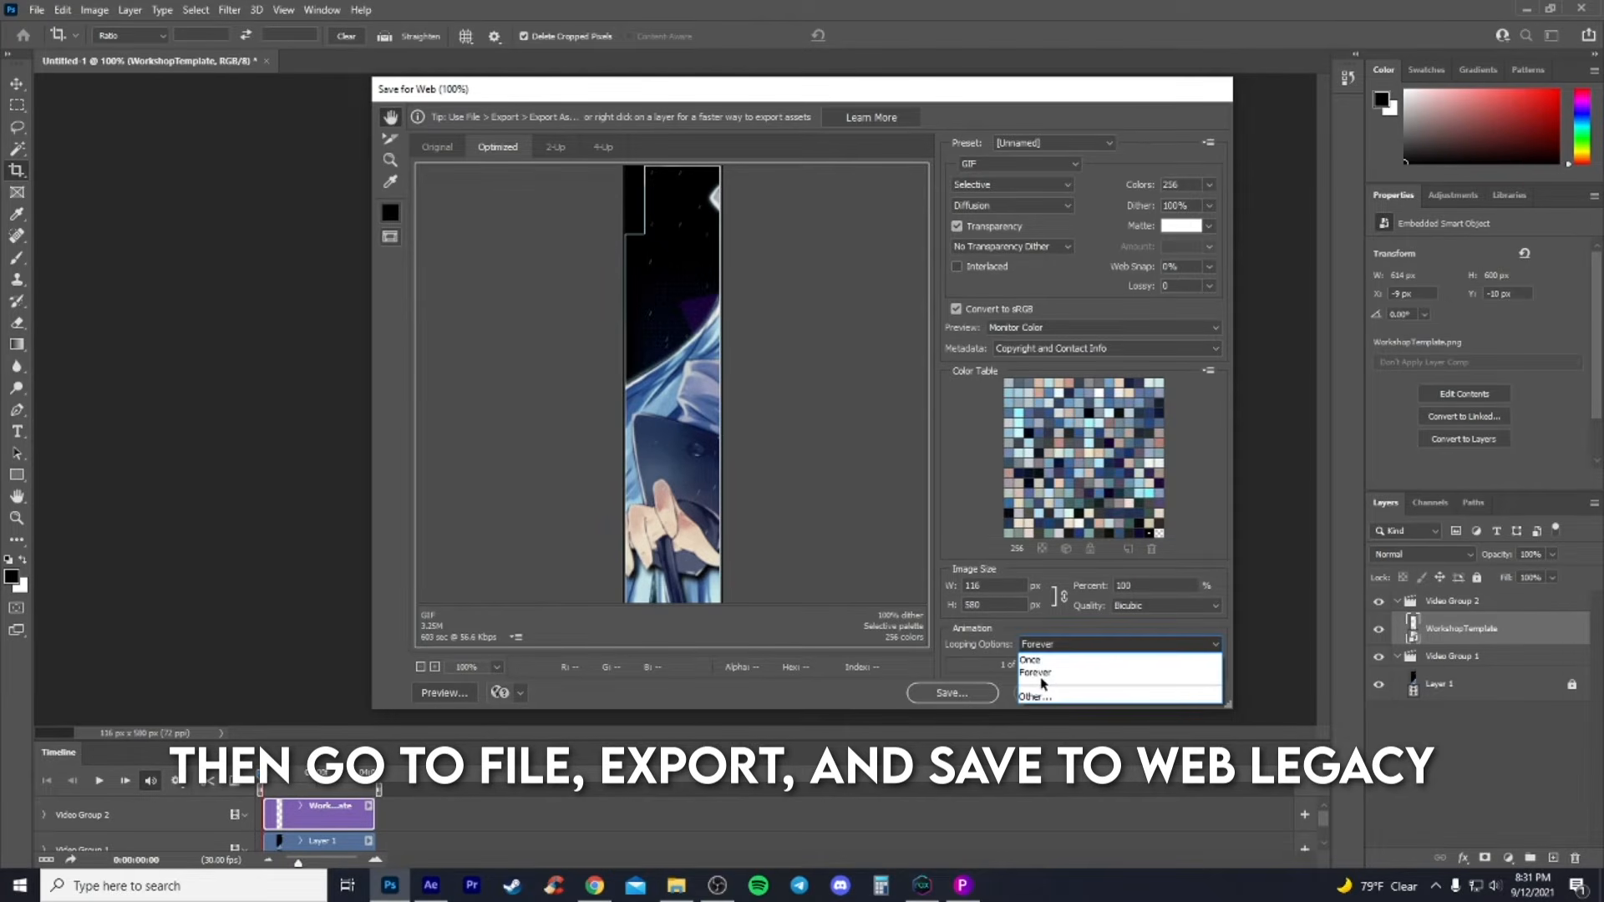
click(1035, 674)
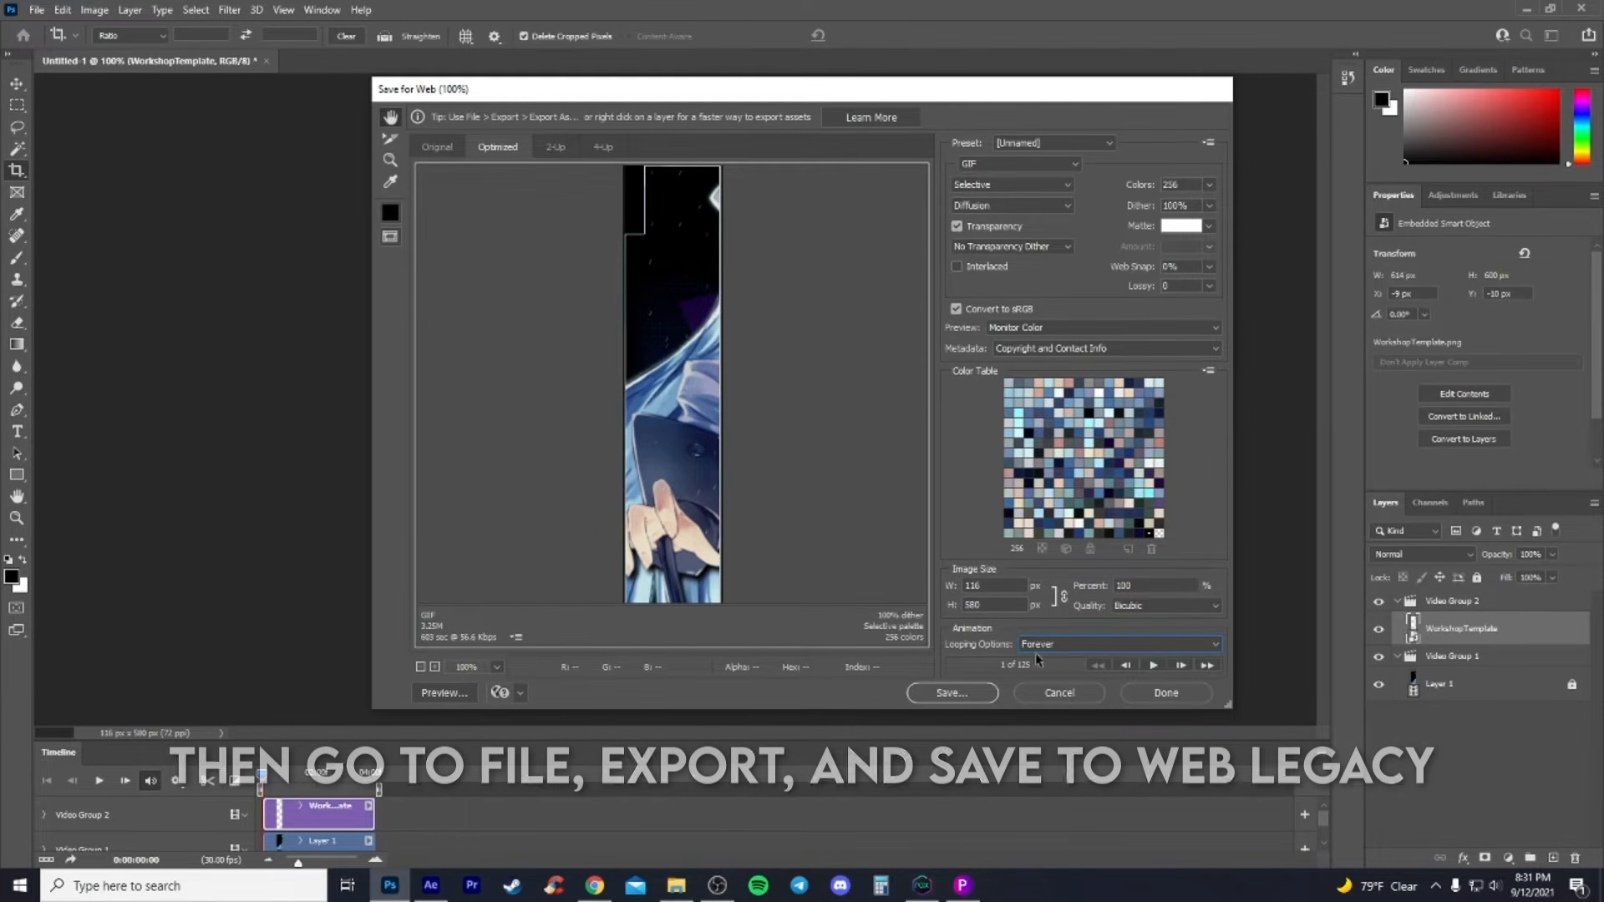
click(972, 698)
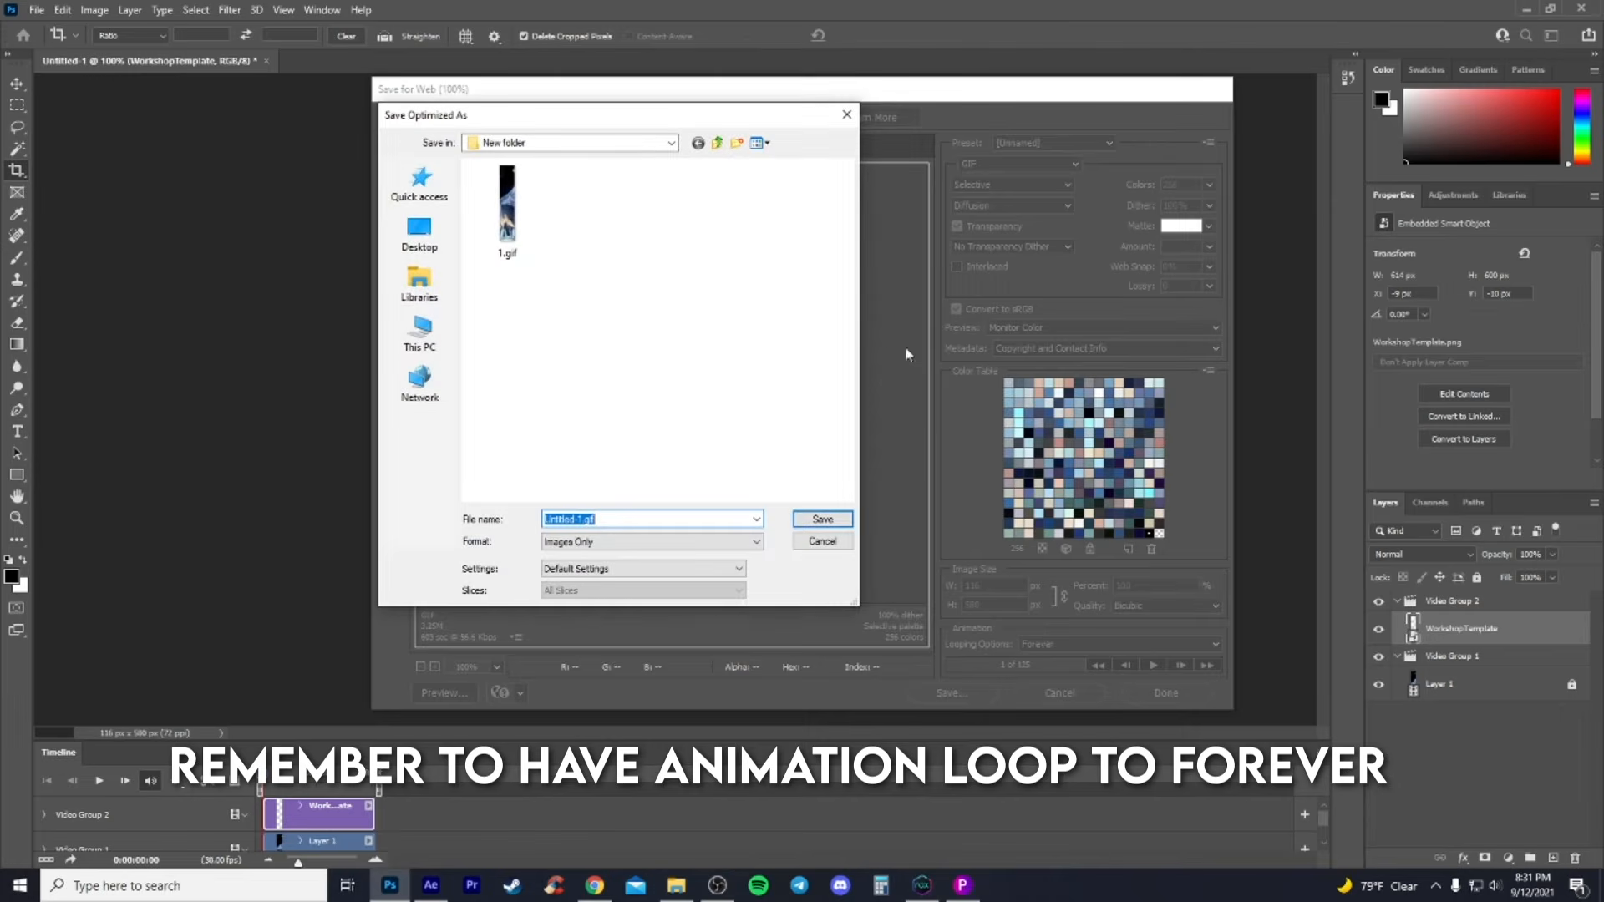
text(1)
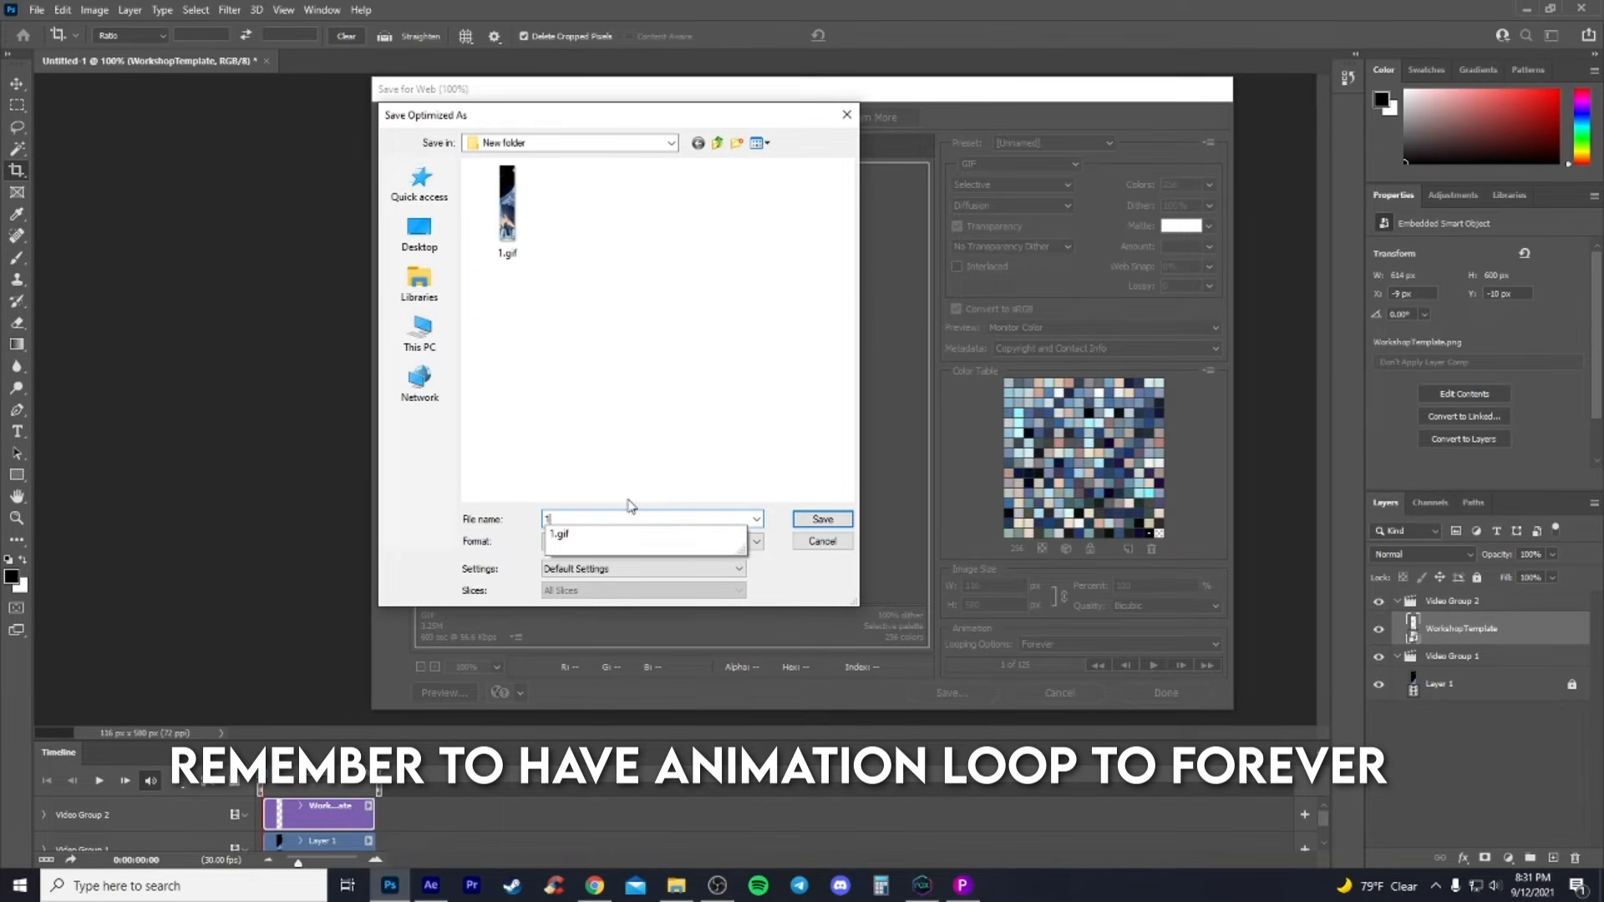
click(571, 535)
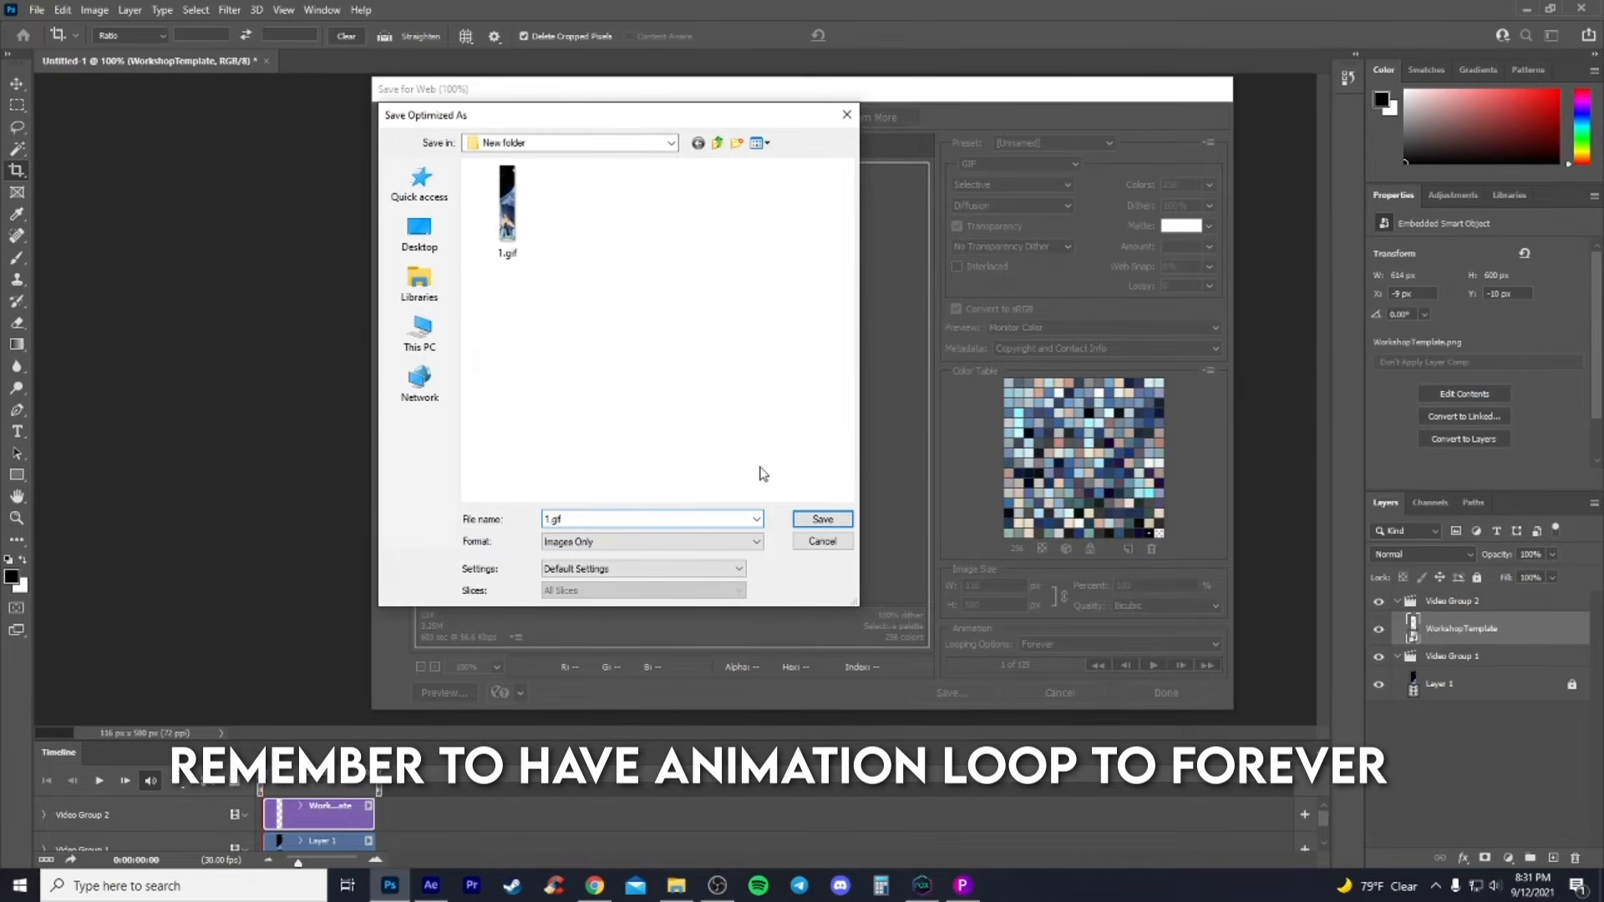
click(821, 519)
click(887, 432)
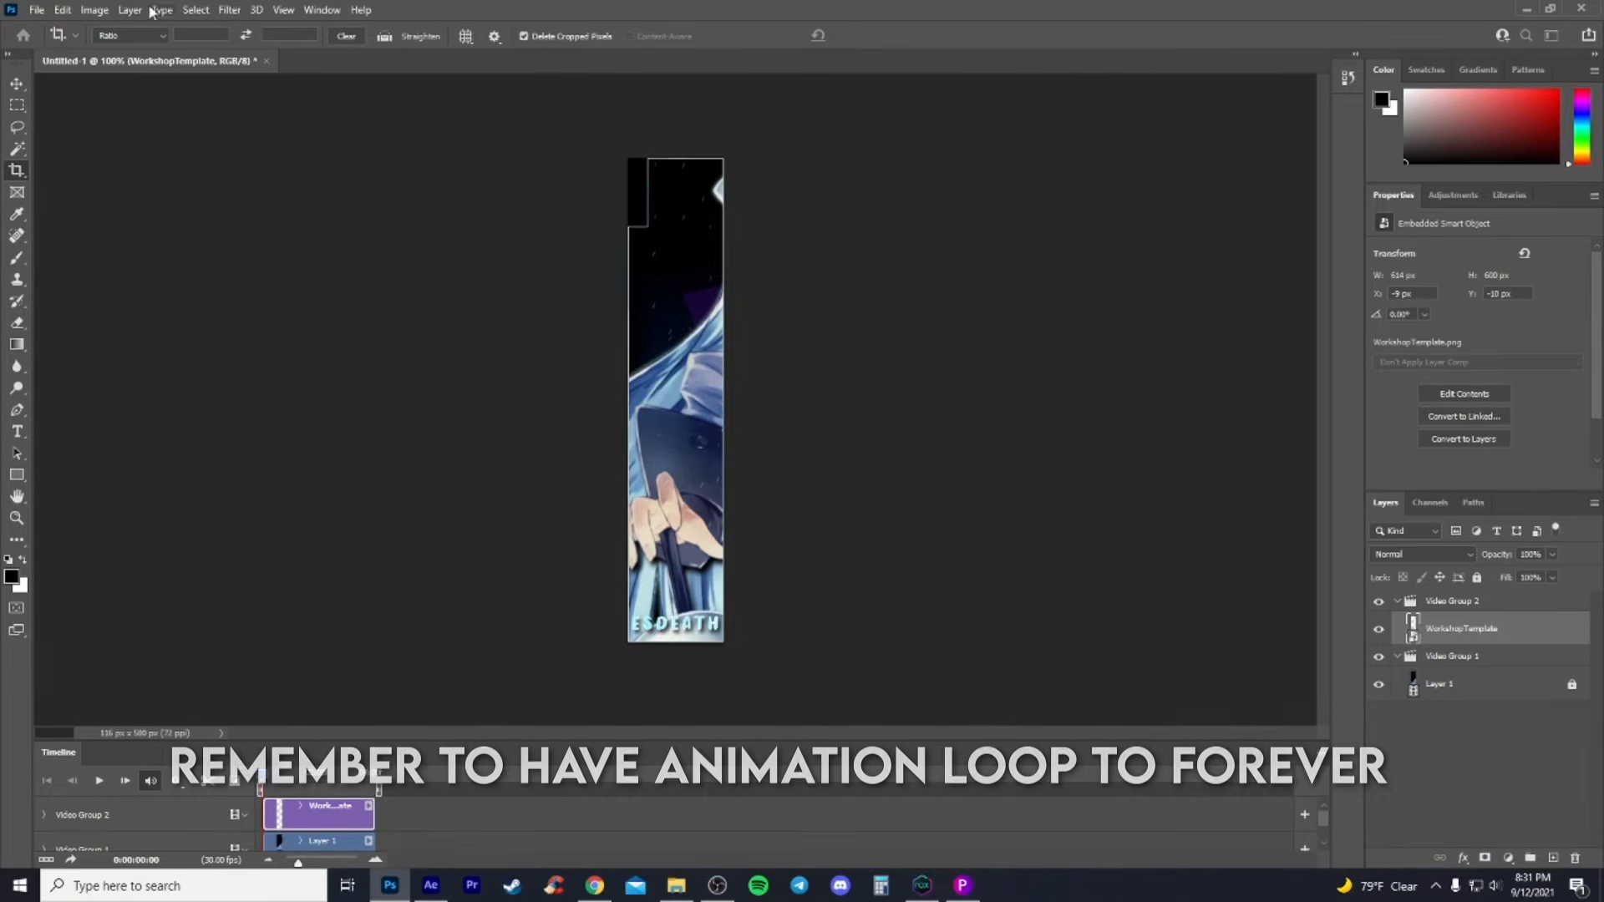
- Undo the first panel's crop to restore the full five-panel canvas
key(ctrl+z)
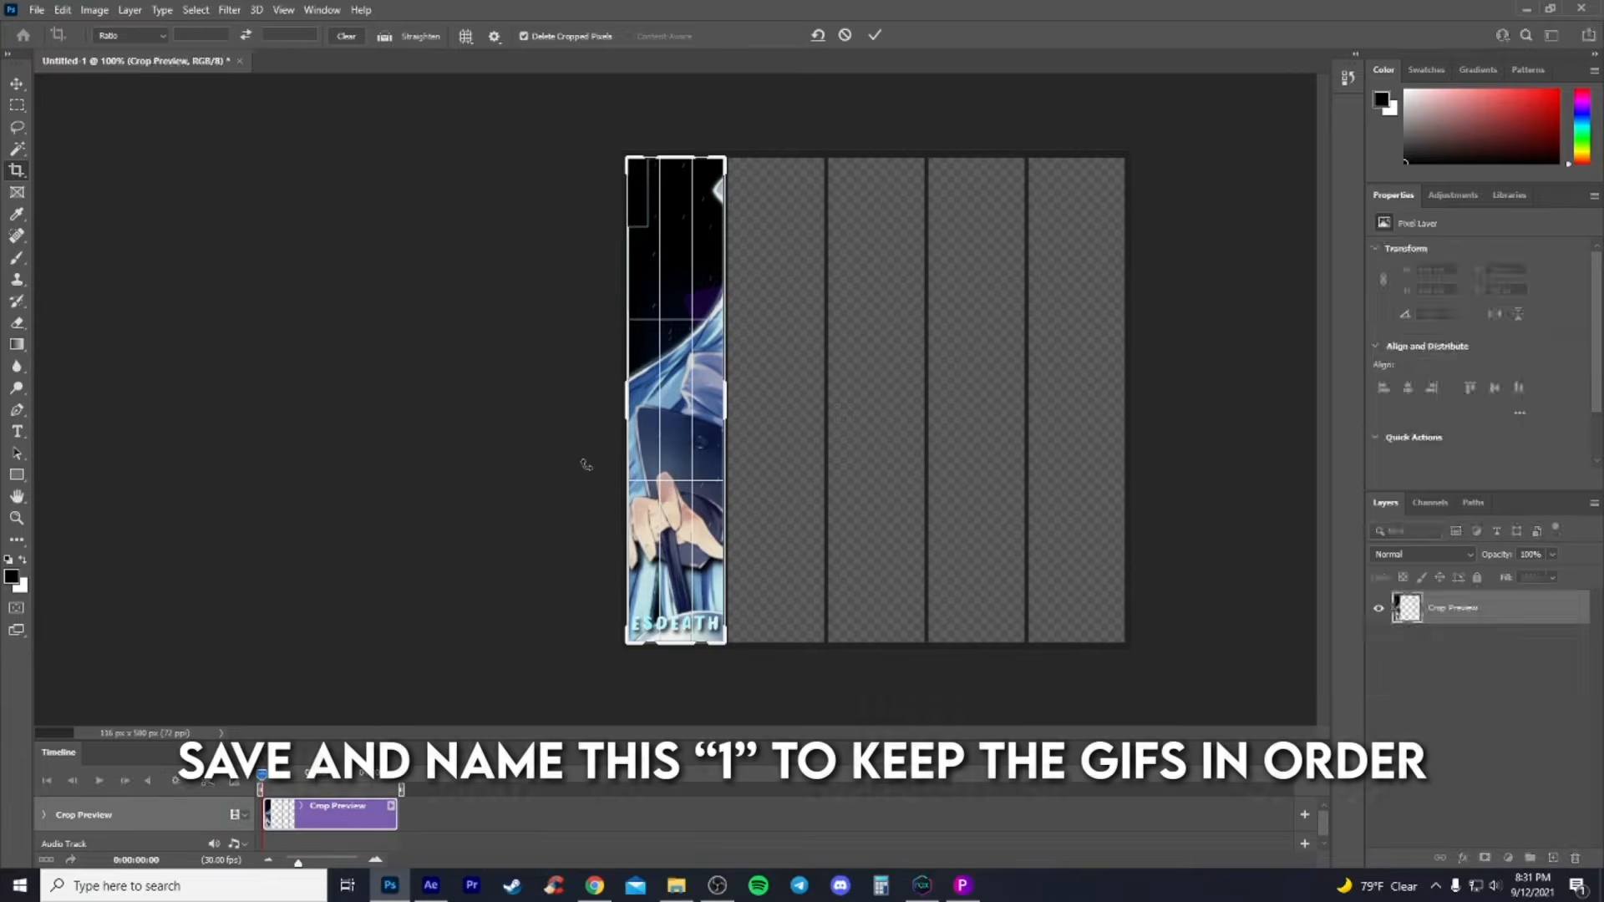
click(844, 35)
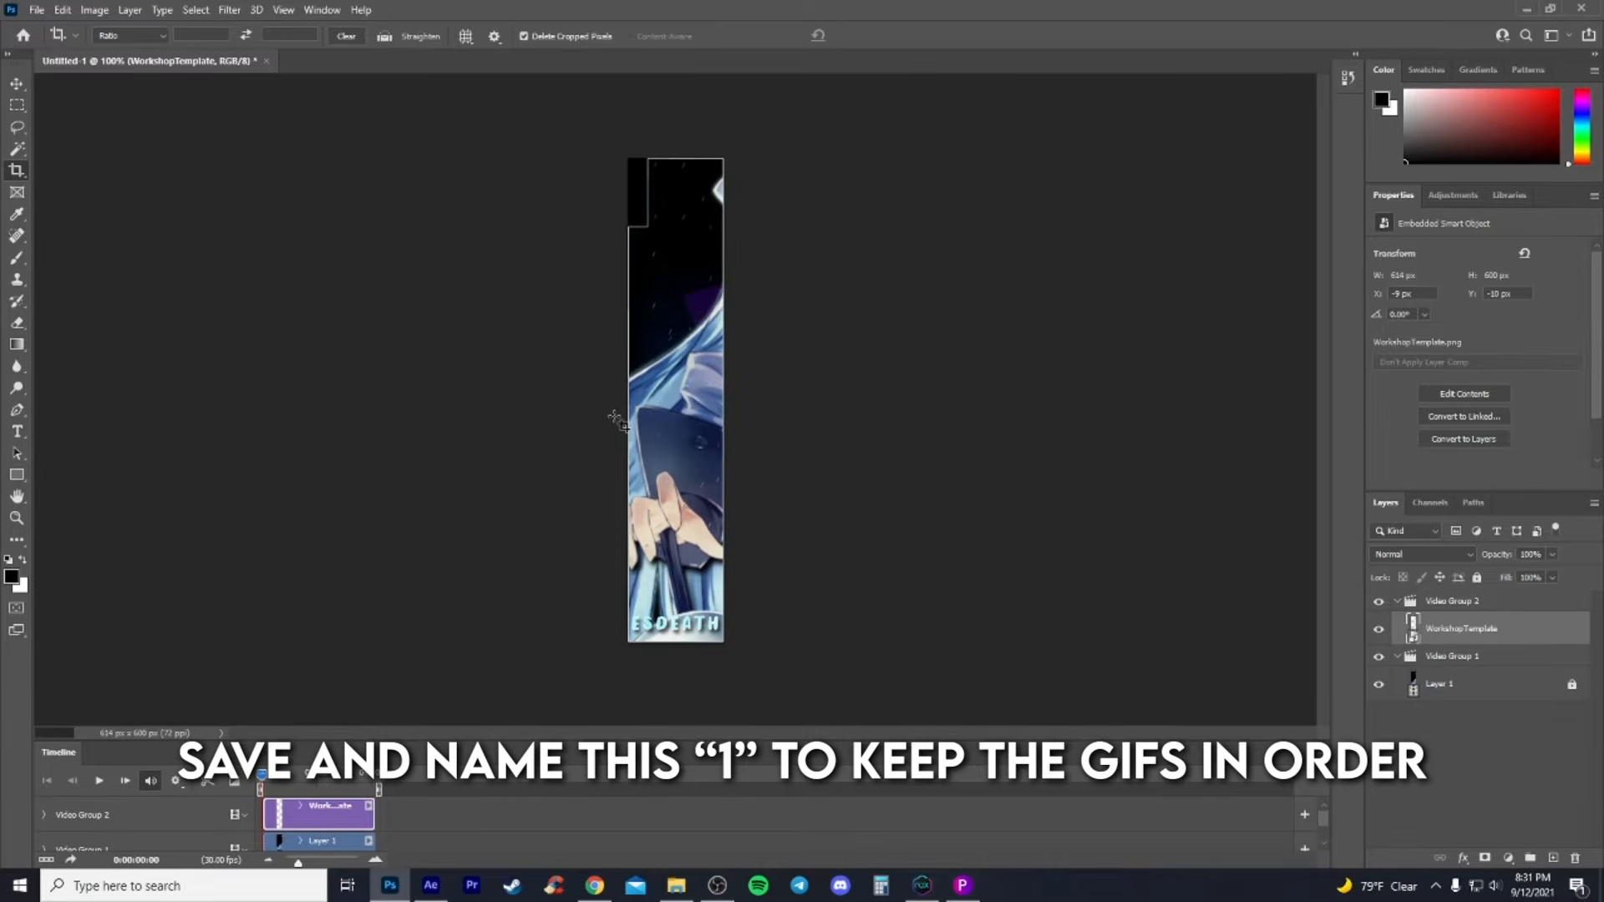
key(ctrl+z)
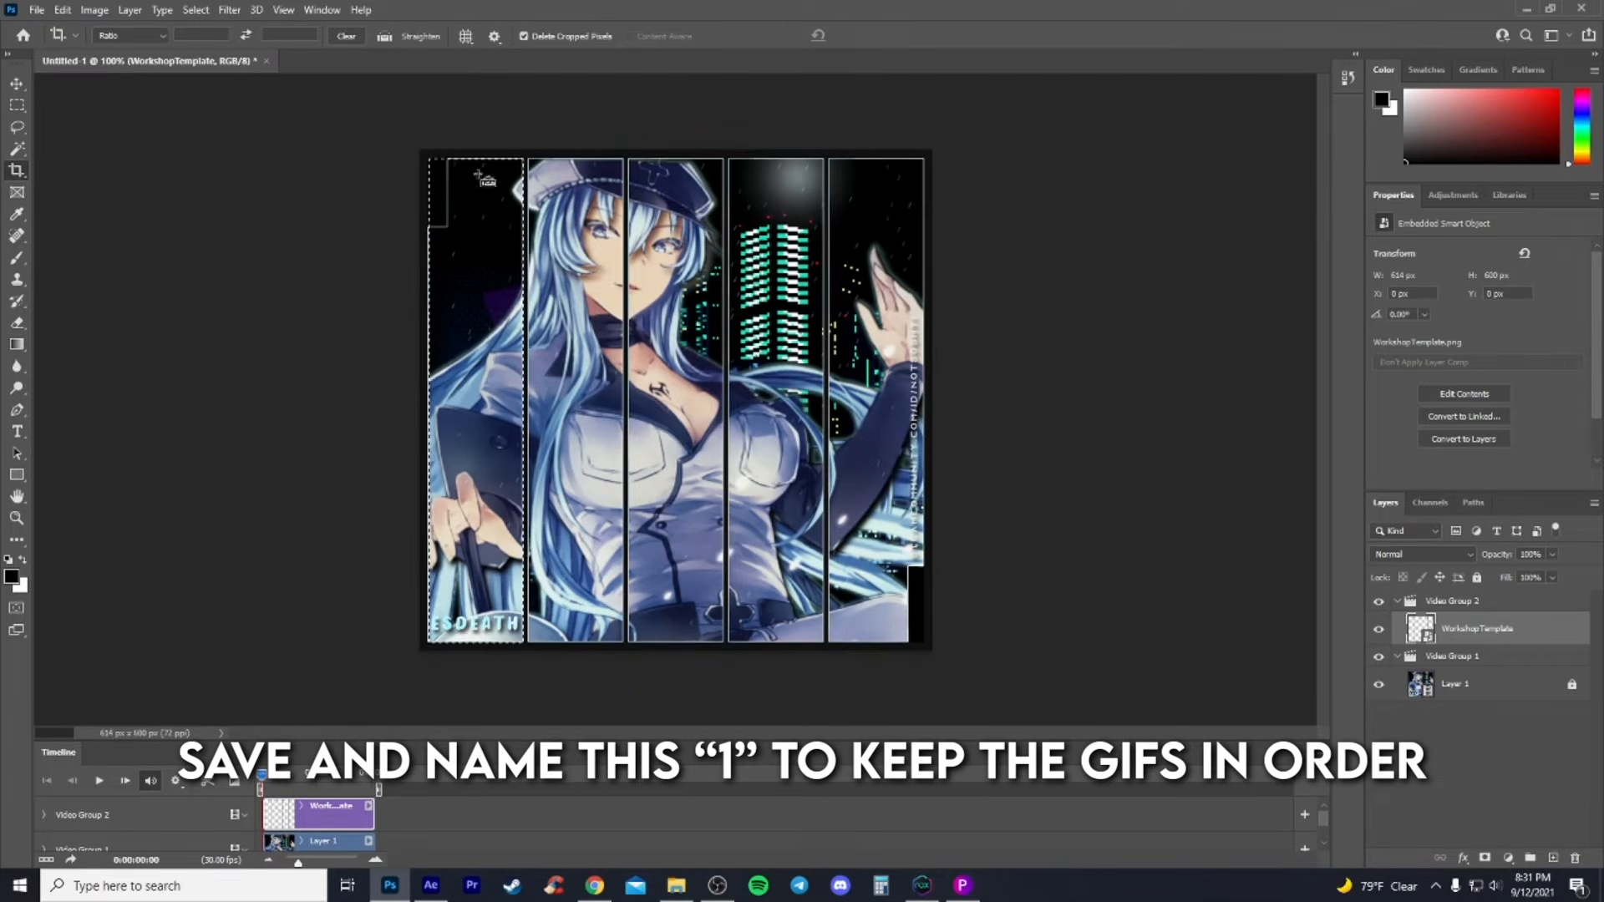
- Select the second panel with the Magic Wand tool and crop the document to it
click(17, 149)
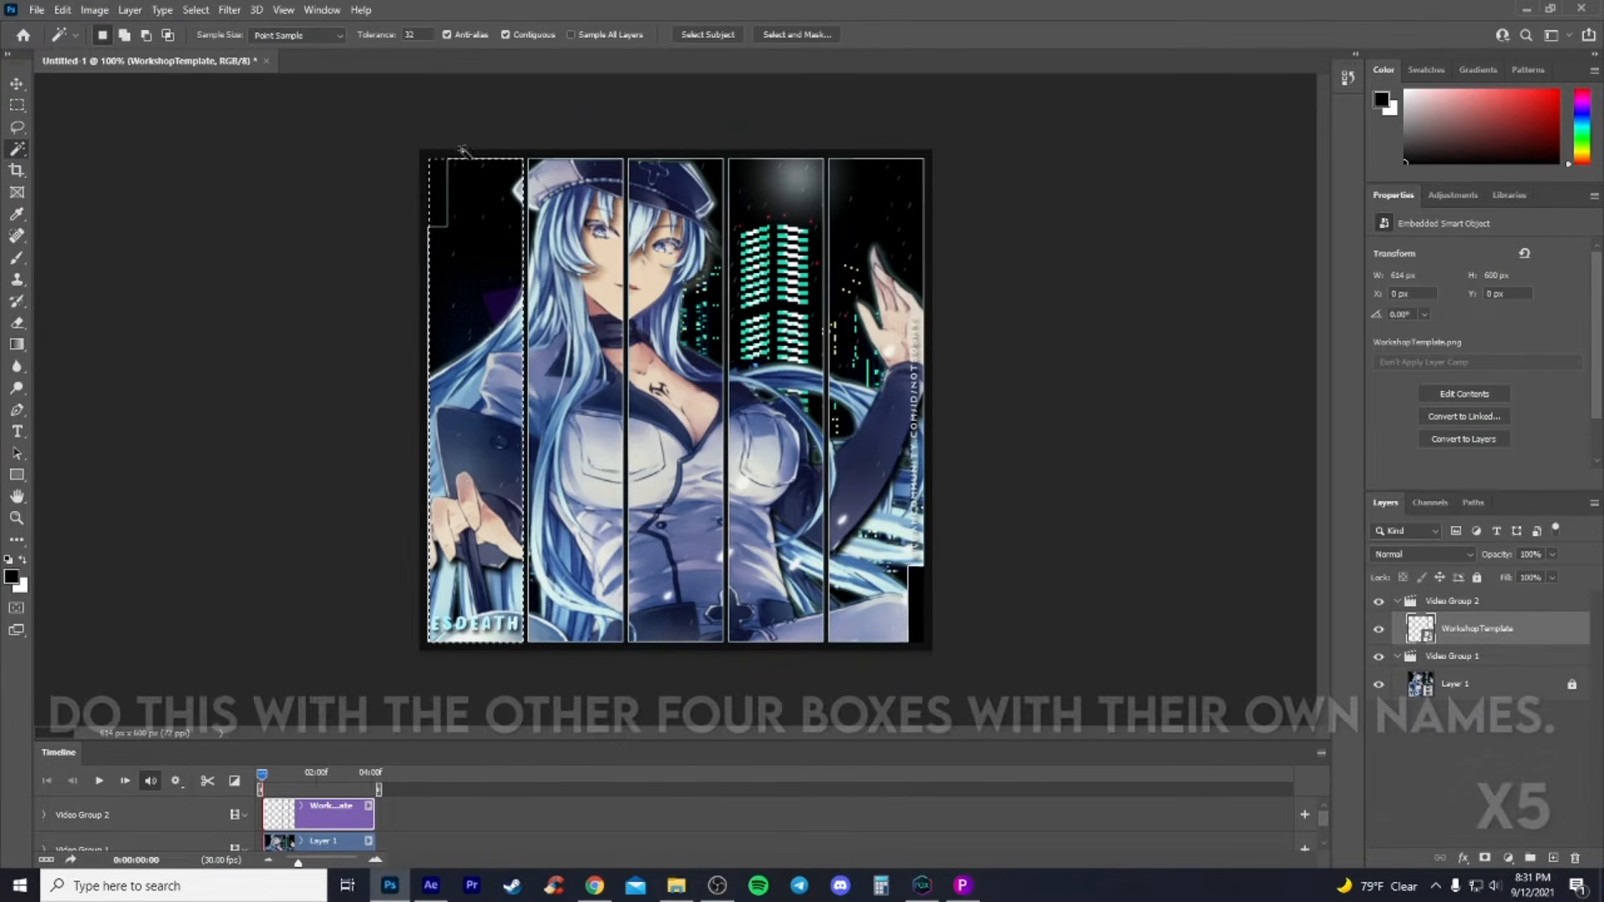
click(551, 280)
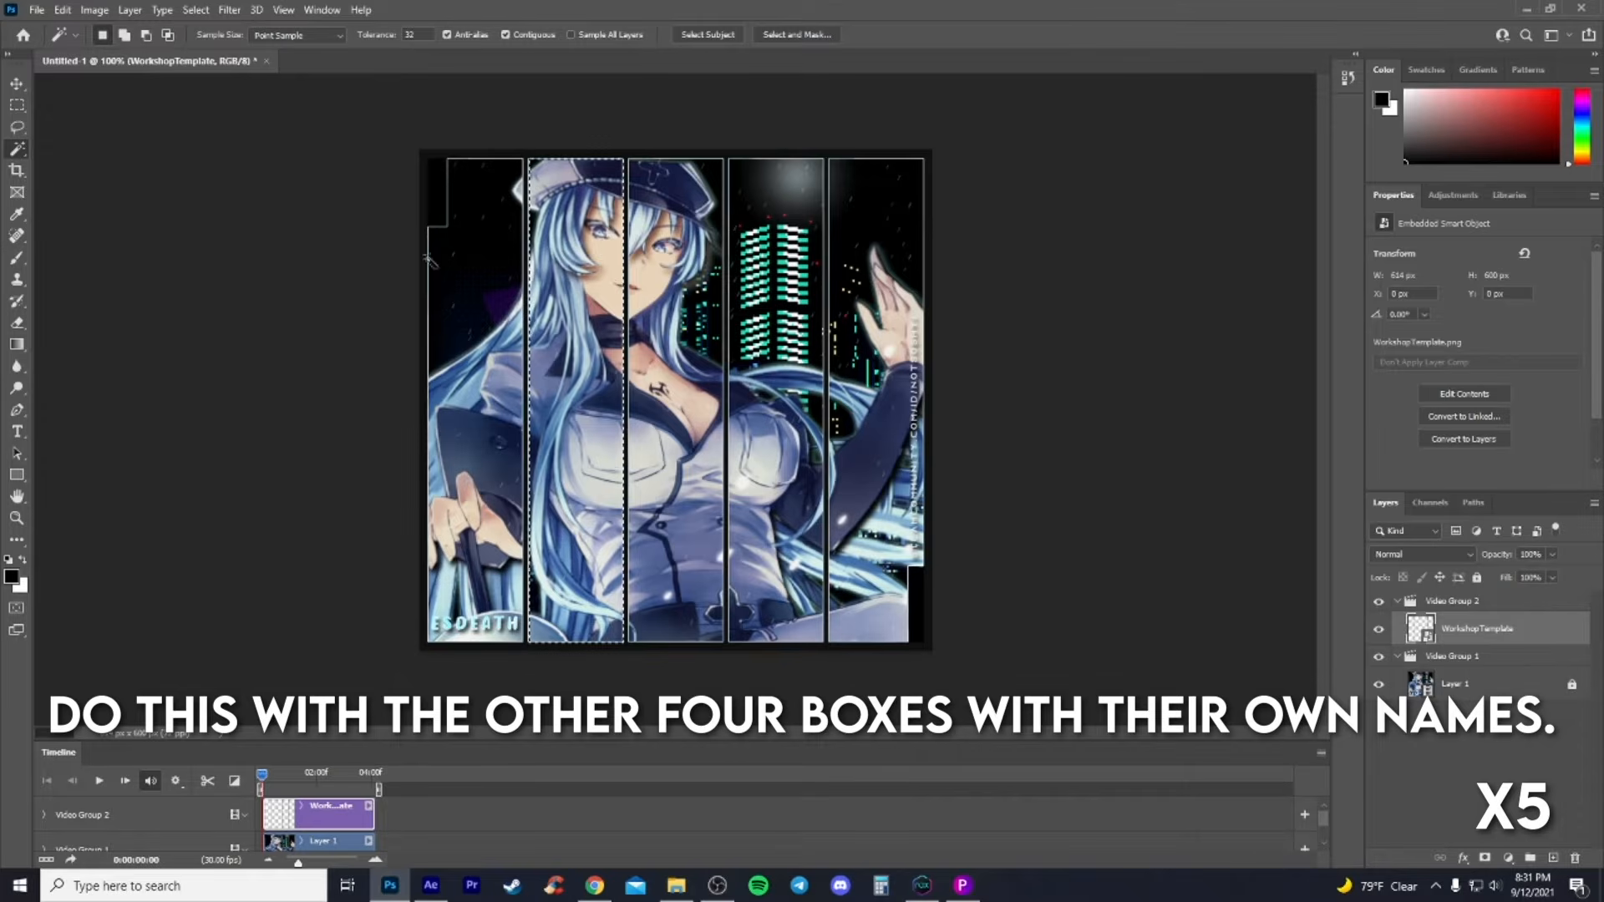
key(c)
key(Return)
- Export the second panel with Save for Web as 2.gif, looping Forever, and restore the full canvas
click(37, 10)
click(284, 321)
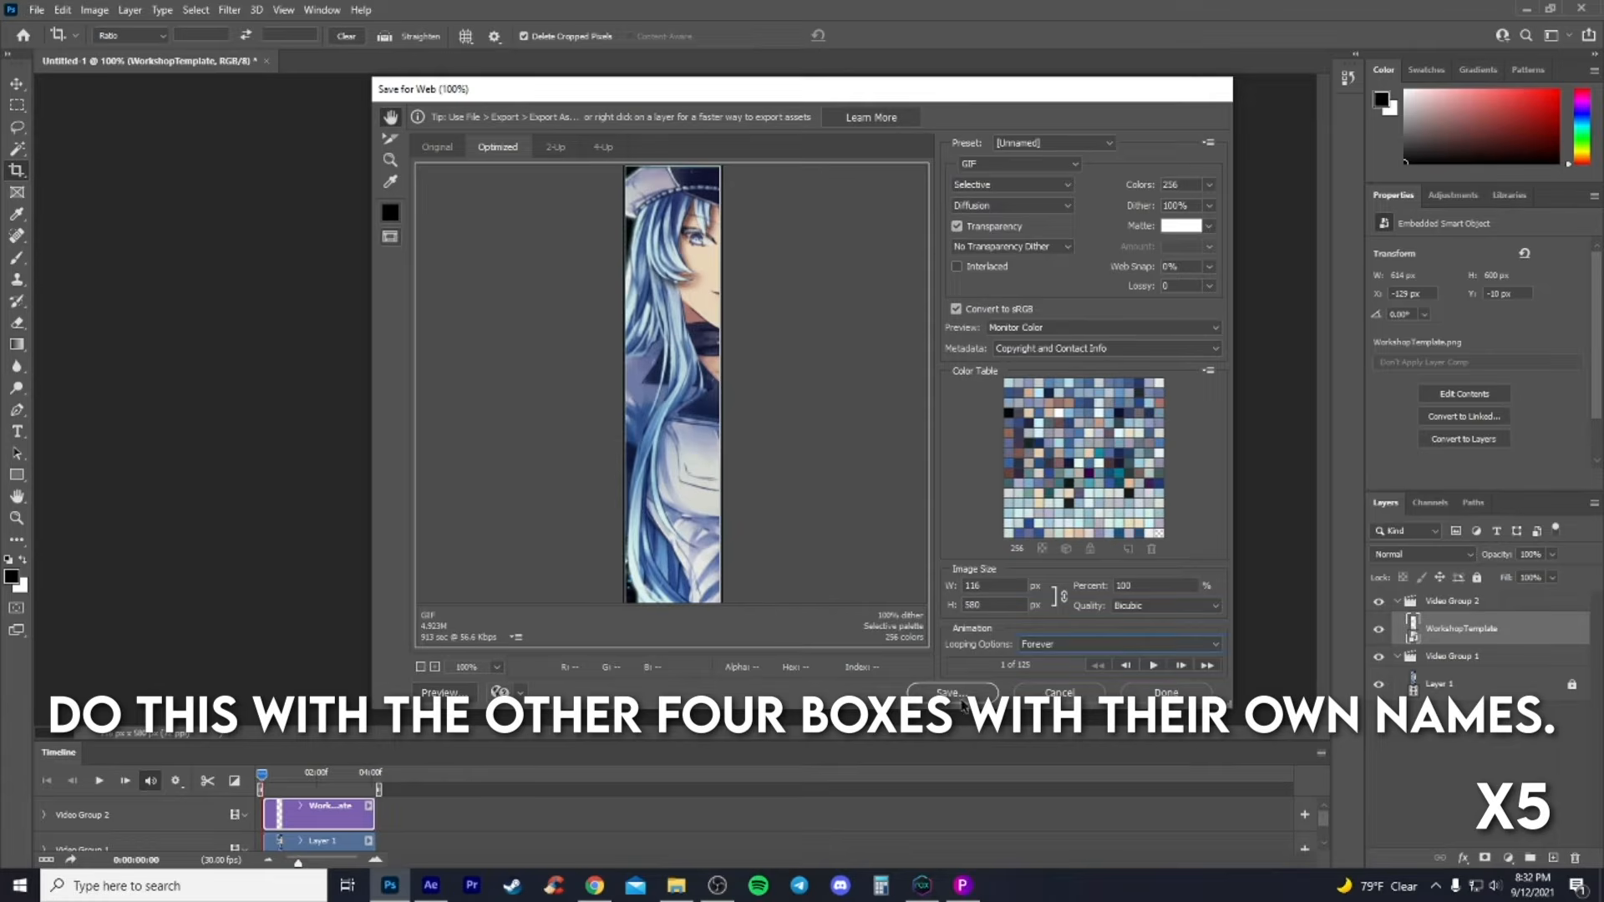
click(952, 692)
text(2)
key(Return)
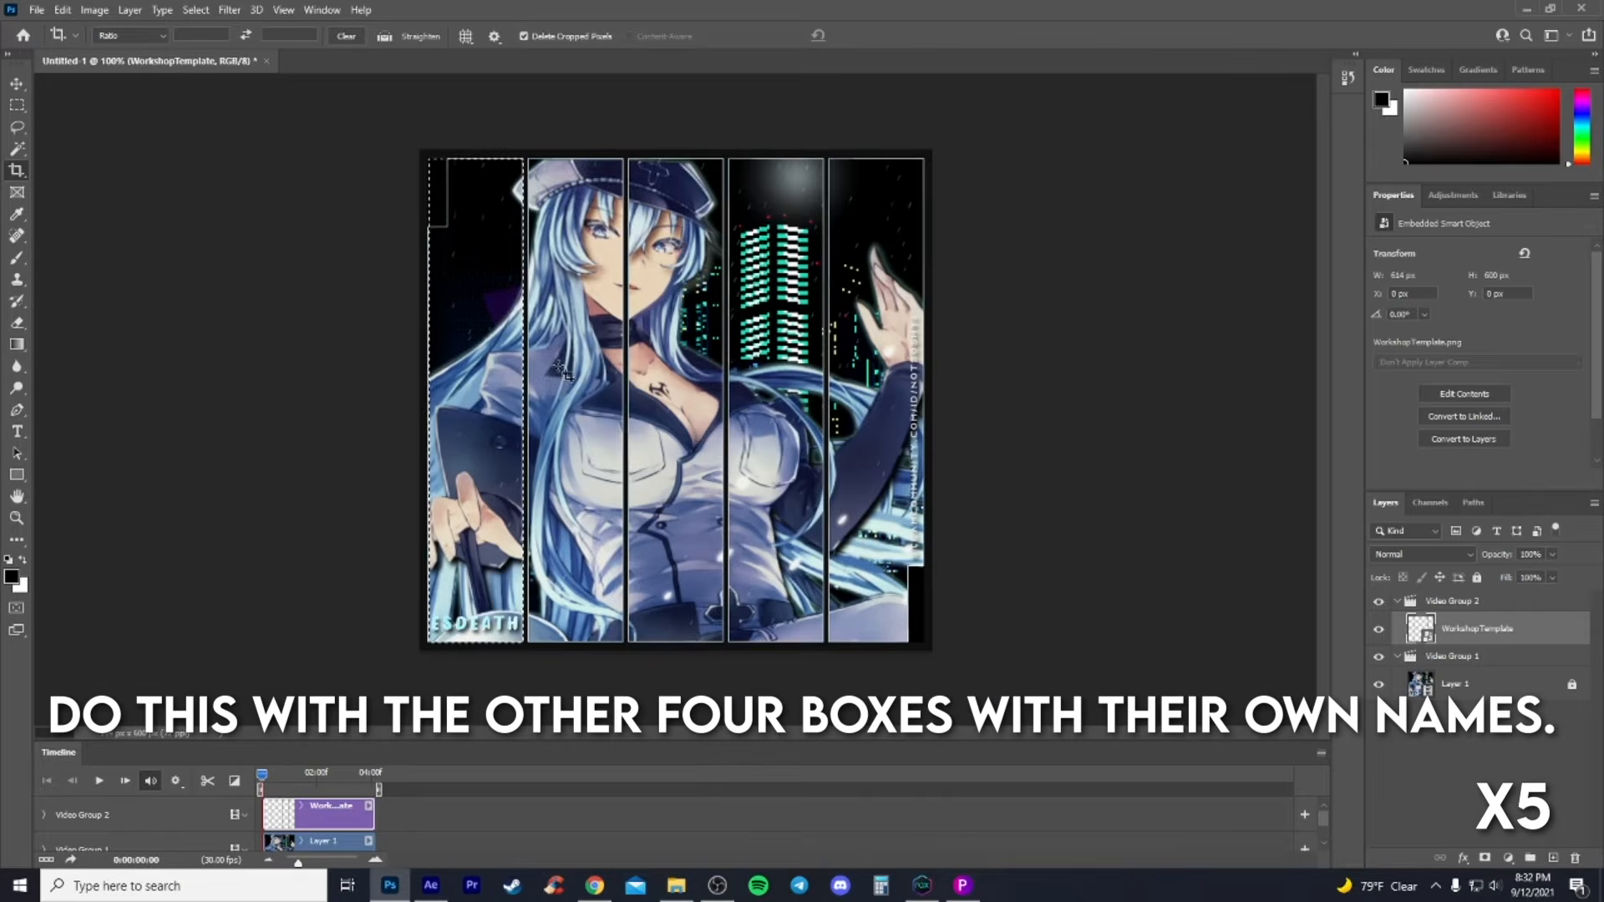
- Select the third panel with the Magic Wand tool and crop the document to it
key(w)
click(693, 328)
key(c)
key(Return)
- Export the cropped third panel with Save for Web as 3.gif
click(37, 10)
mouse_move(71, 255)
click(284, 318)
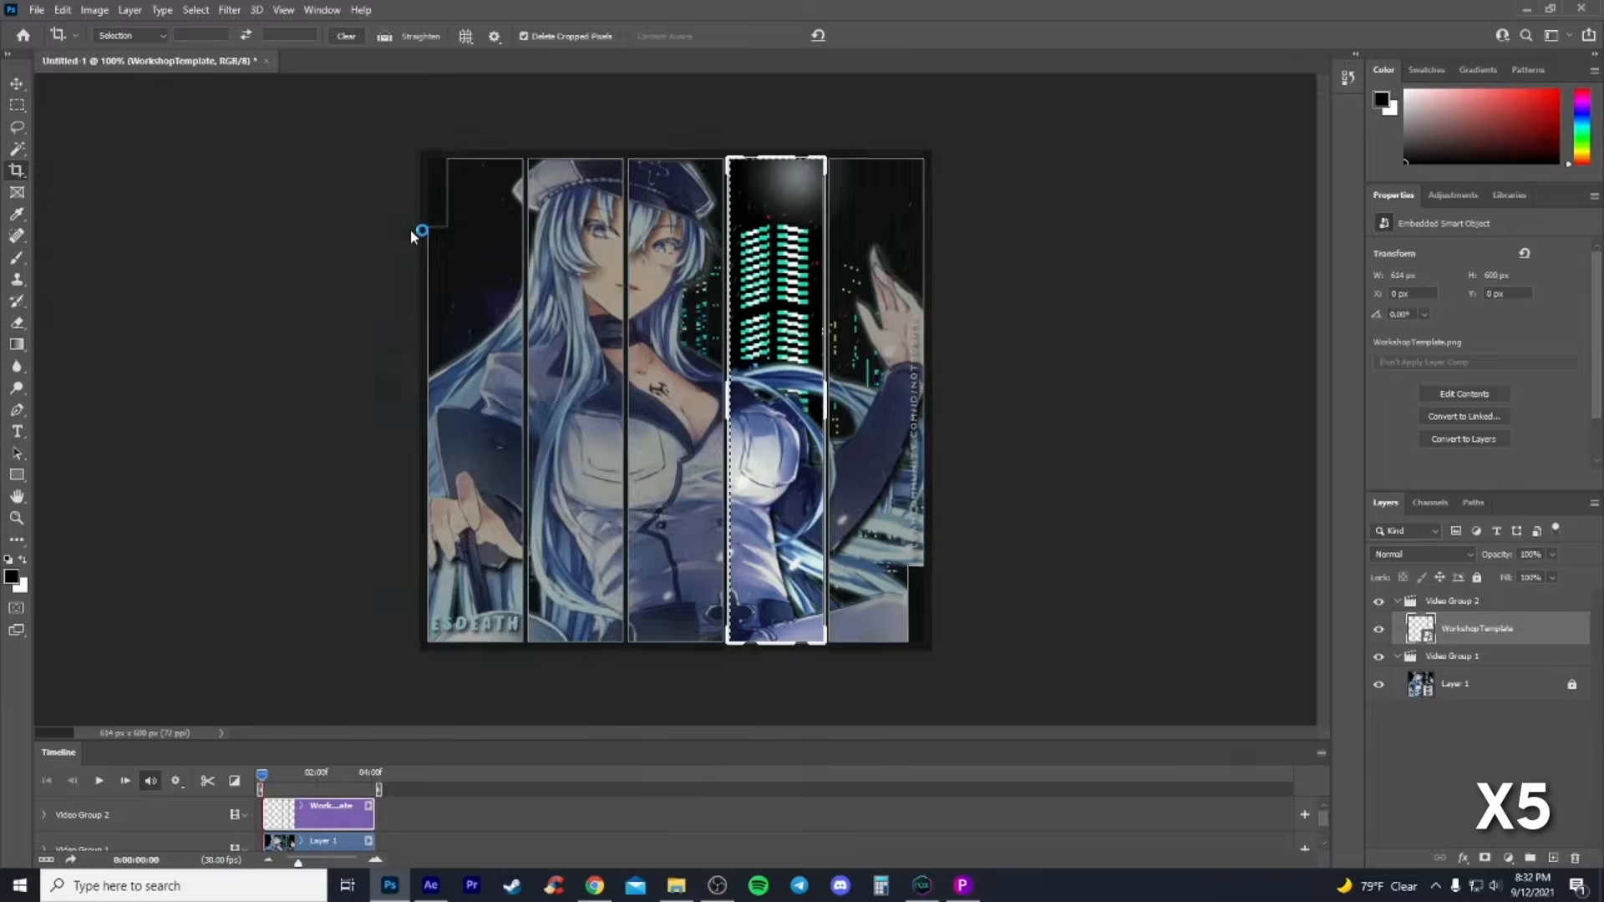
- Crop the document to the selected fourth panel and export it with Save for Web as 4.gif
key(Return)
click(37, 10)
mouse_move(71, 259)
click(284, 317)
click(952, 693)
click(820, 516)
- Undo the fourth panel's crop, select the fifth panel with the Magic Wand tool and crop the document to it
key(ctrl+alt+z)
key(w)
click(873, 351)
key(c)
key(Return)
- Export the fifth panel with Save for Web as 5.gif and undo its crop
click(37, 10)
mouse_move(118, 259)
click(332, 317)
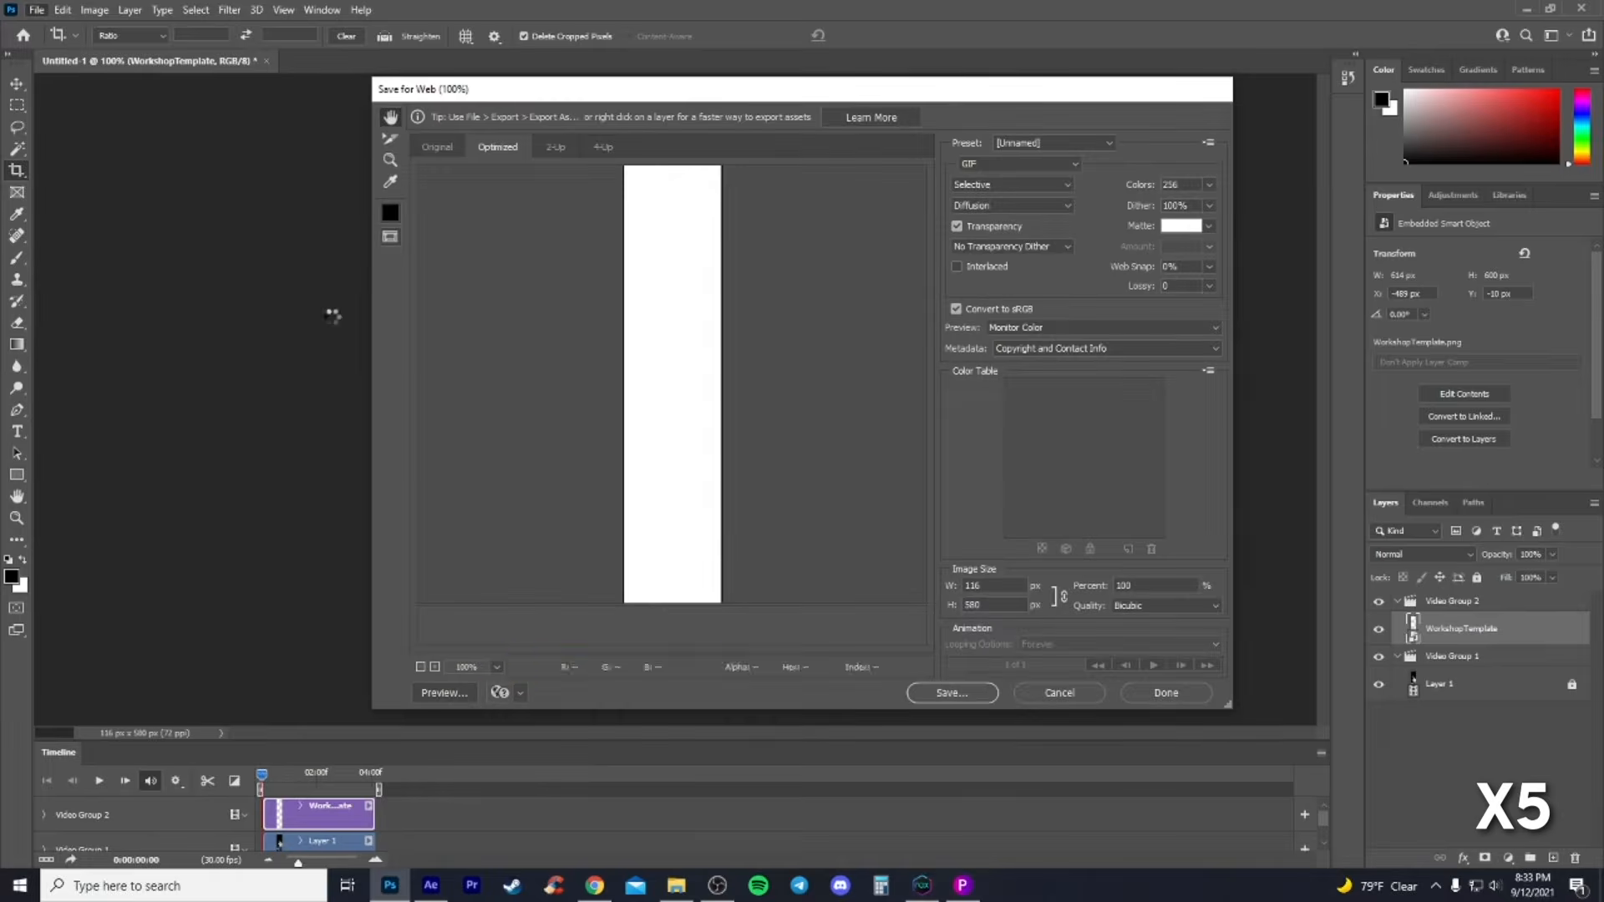
click(952, 692)
click(819, 515)
key(ctrl+alt+z)
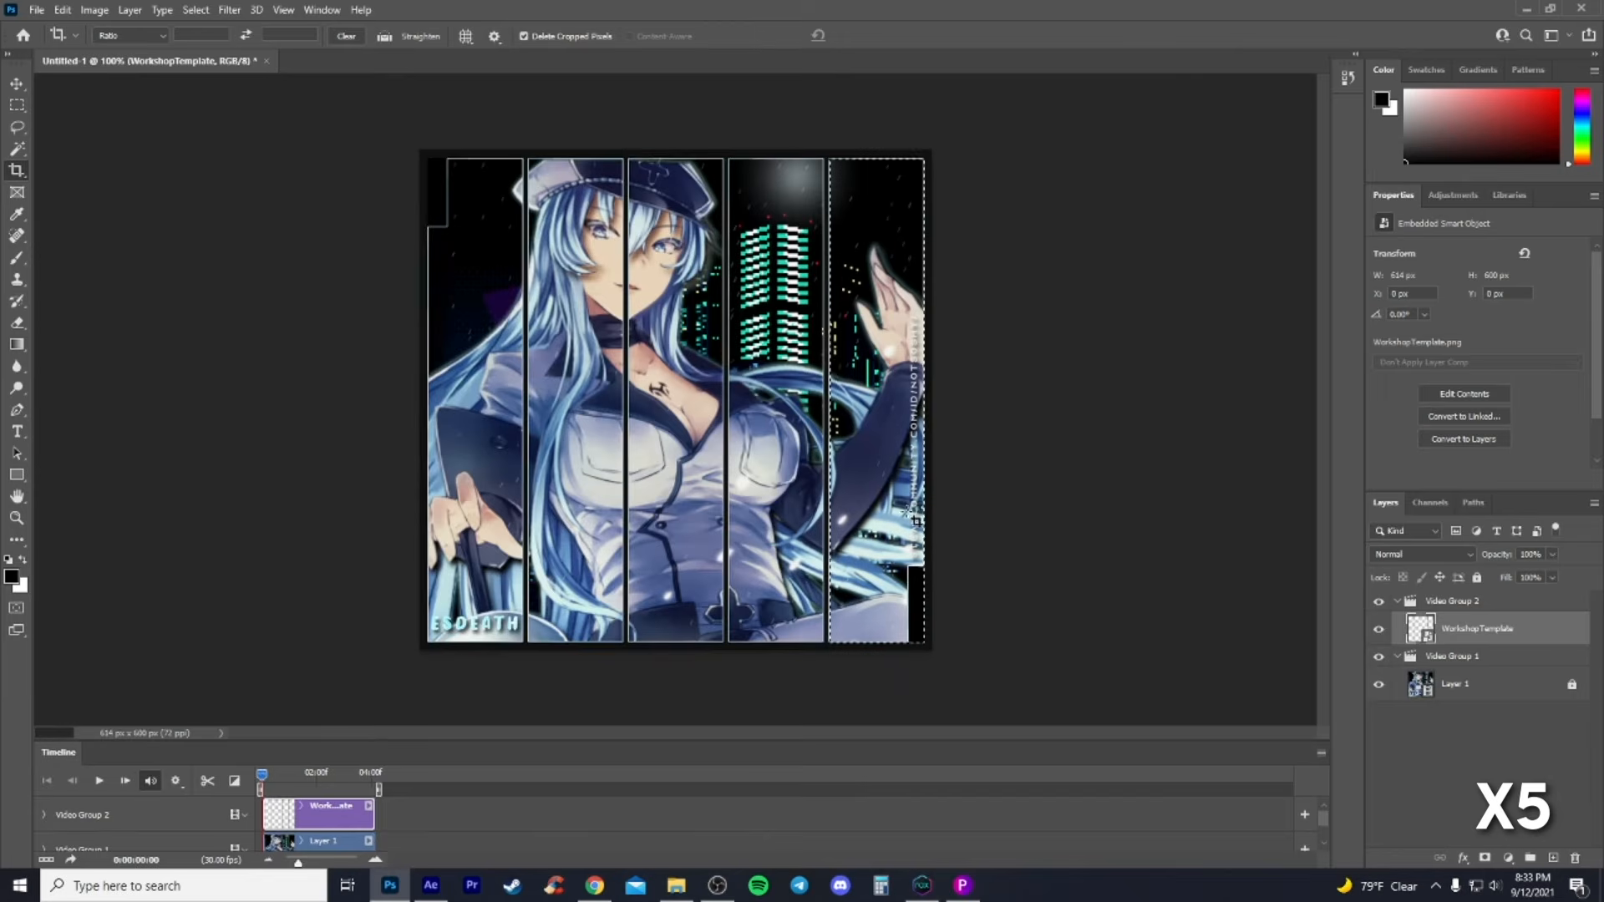
- Close Photoshop and check the exported panel GIFs in New folder in File Explorer
click(1579, 10)
click(791, 329)
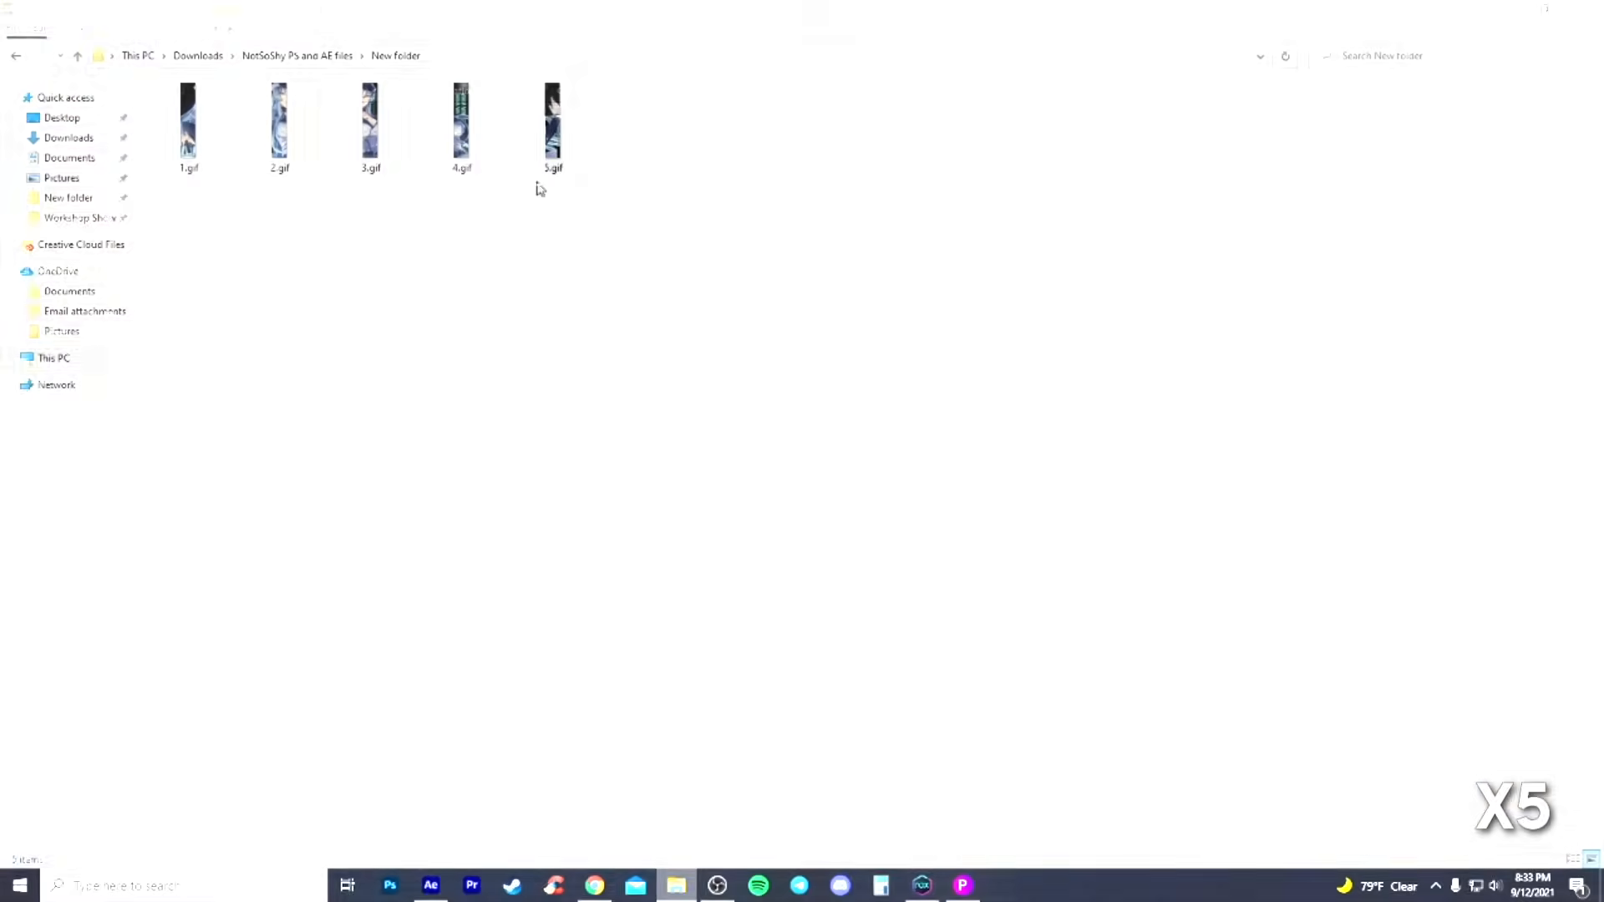
drag(723, 253, 200, 82)
- In Chrome, search Google for hexed.it and open the HexEd.it website
click(823, 376)
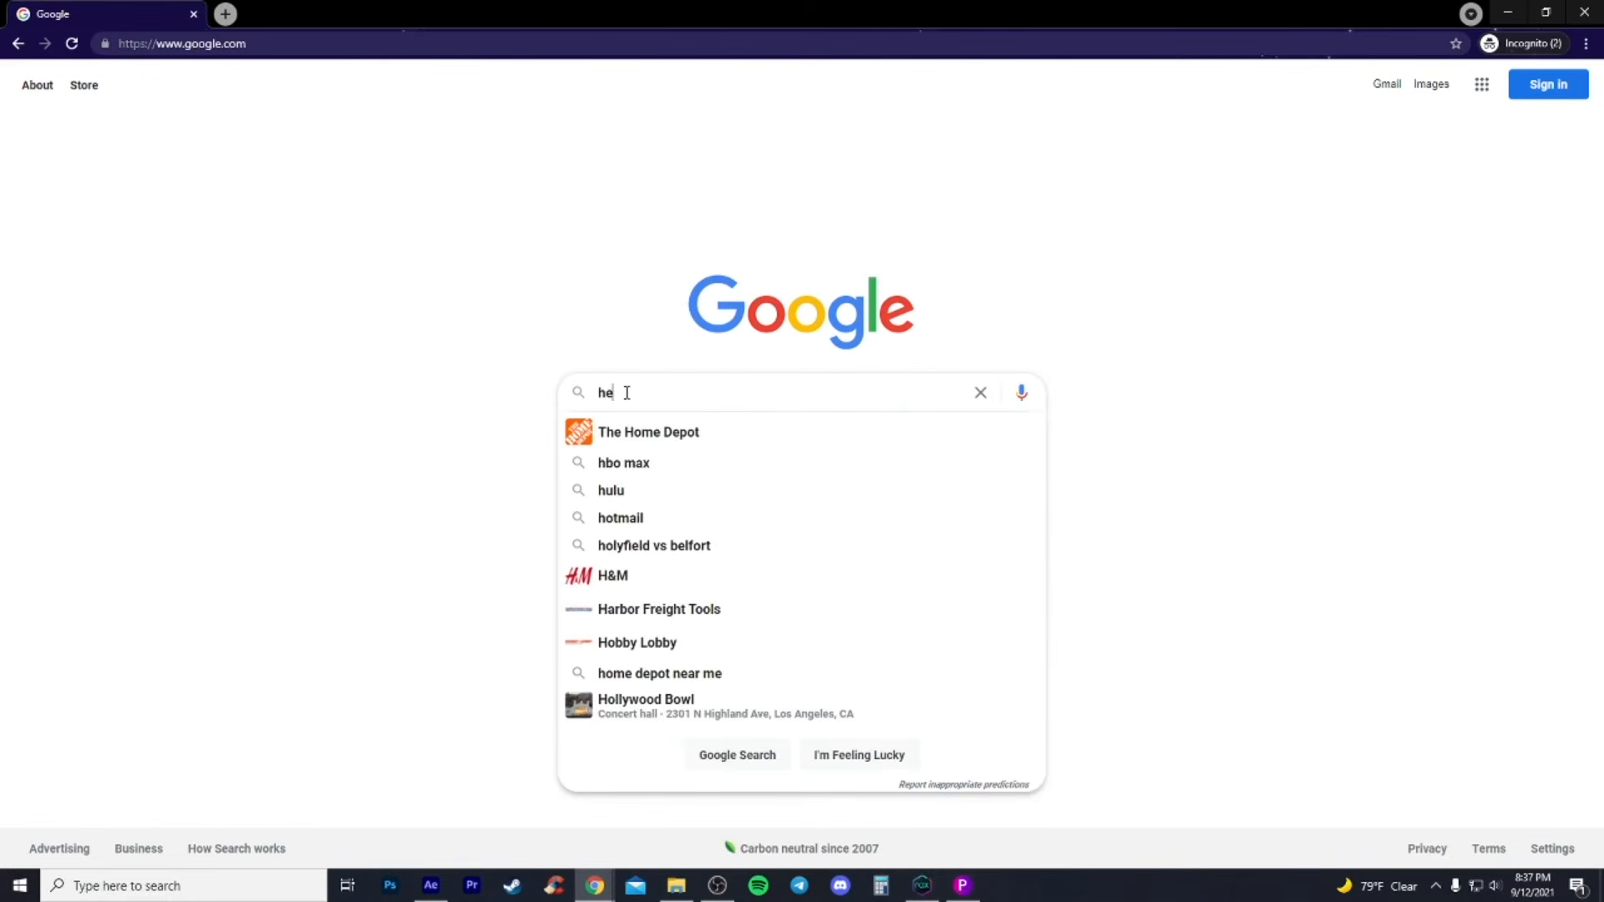
text(xed)
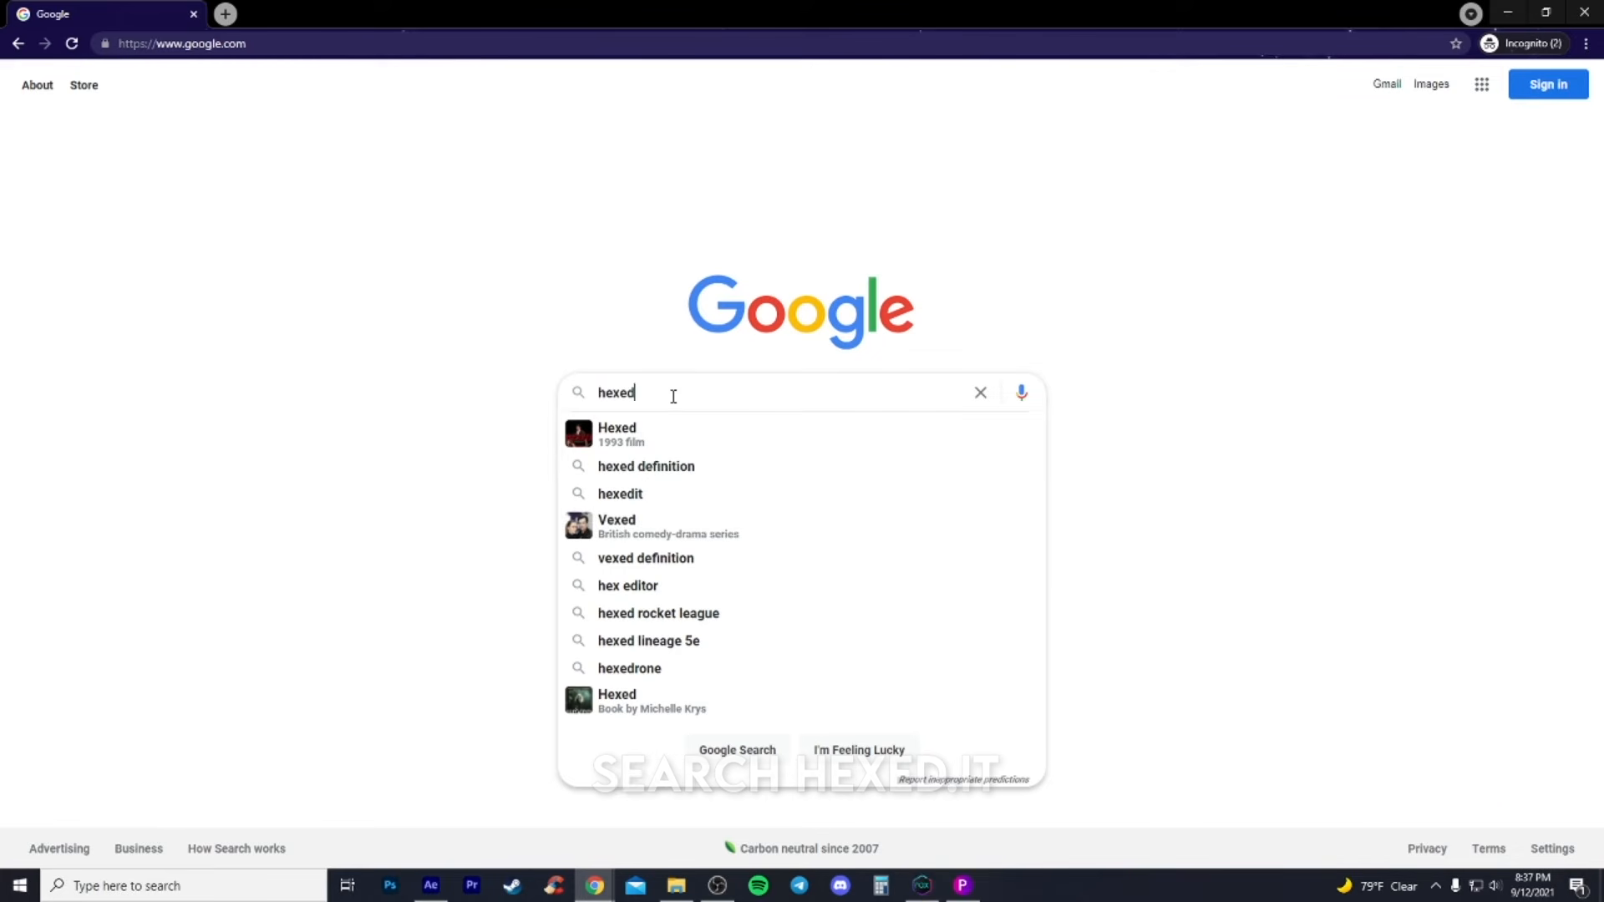
text(.it)
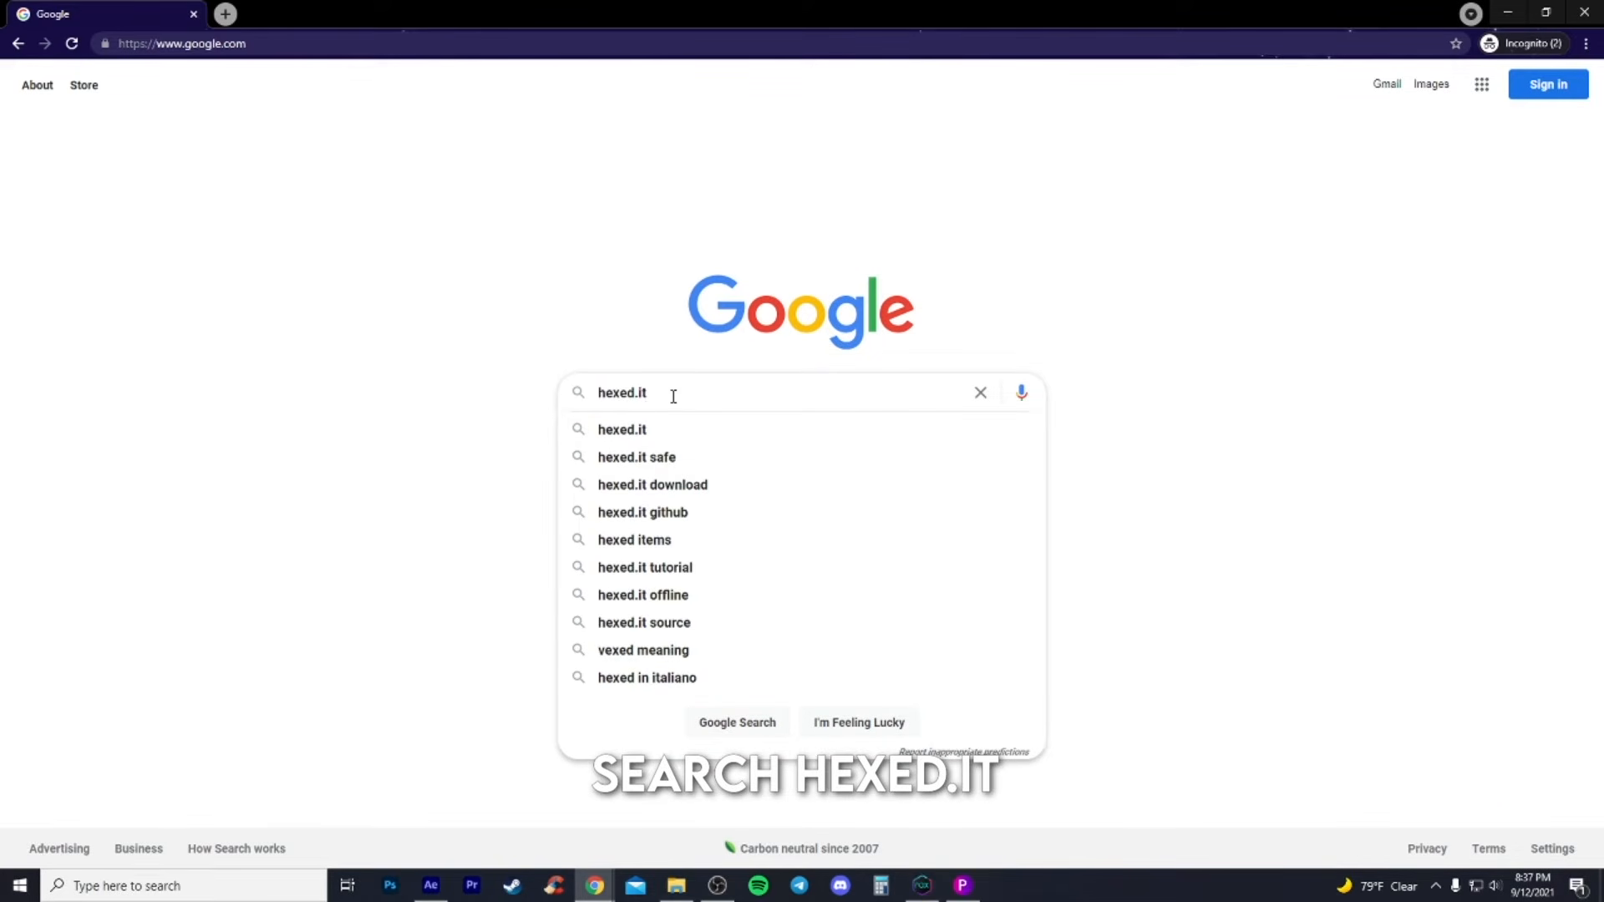
key(Return)
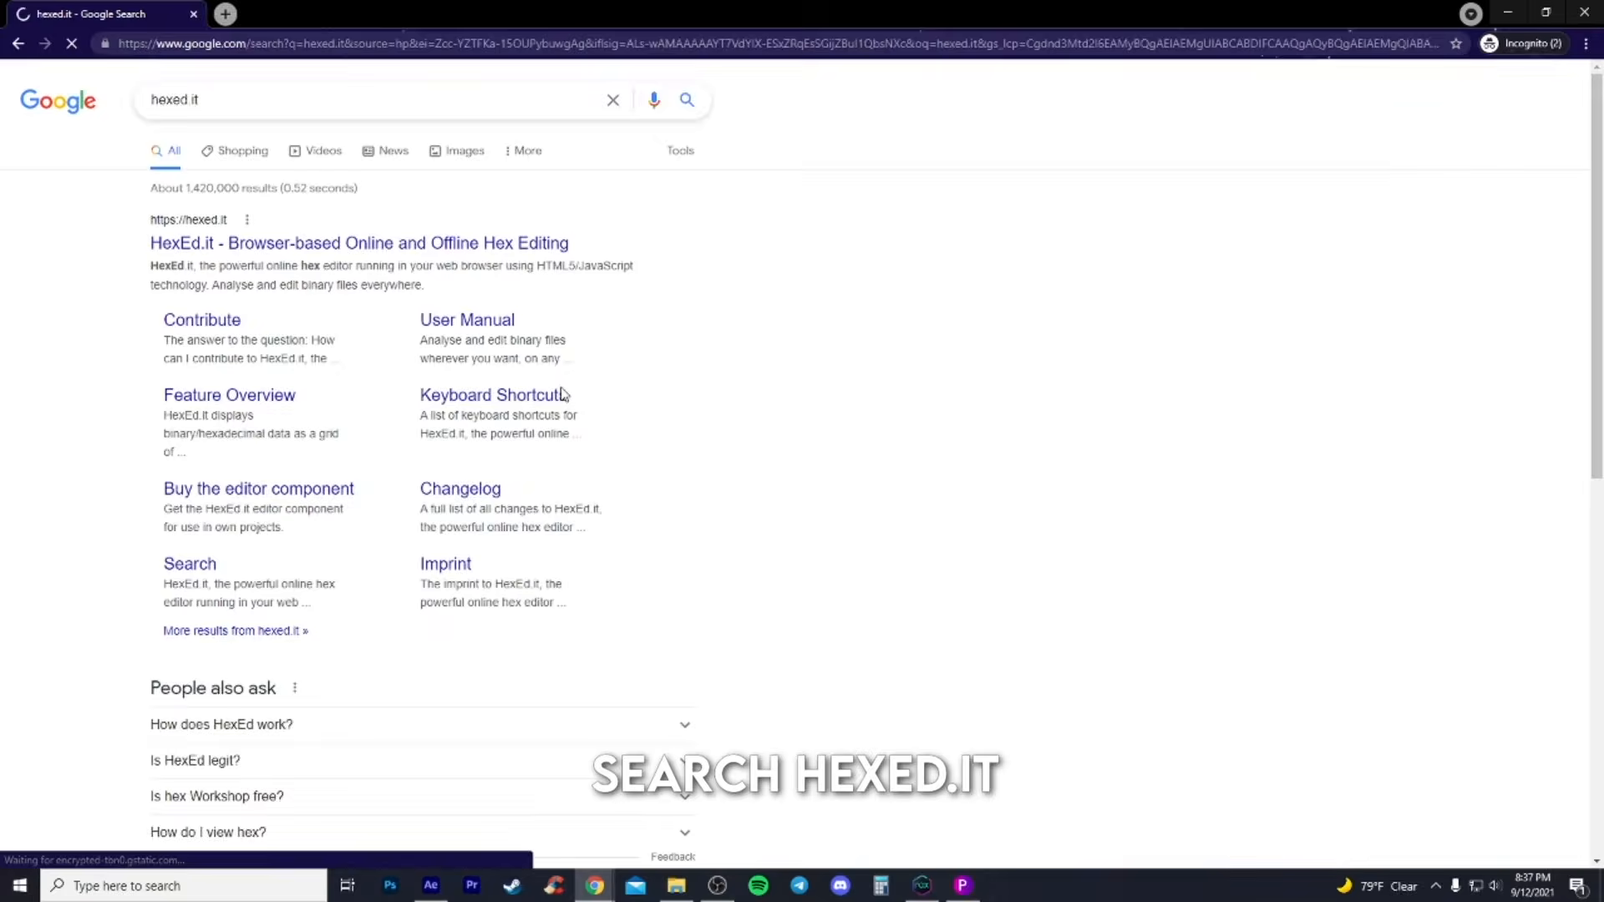
click(263, 244)
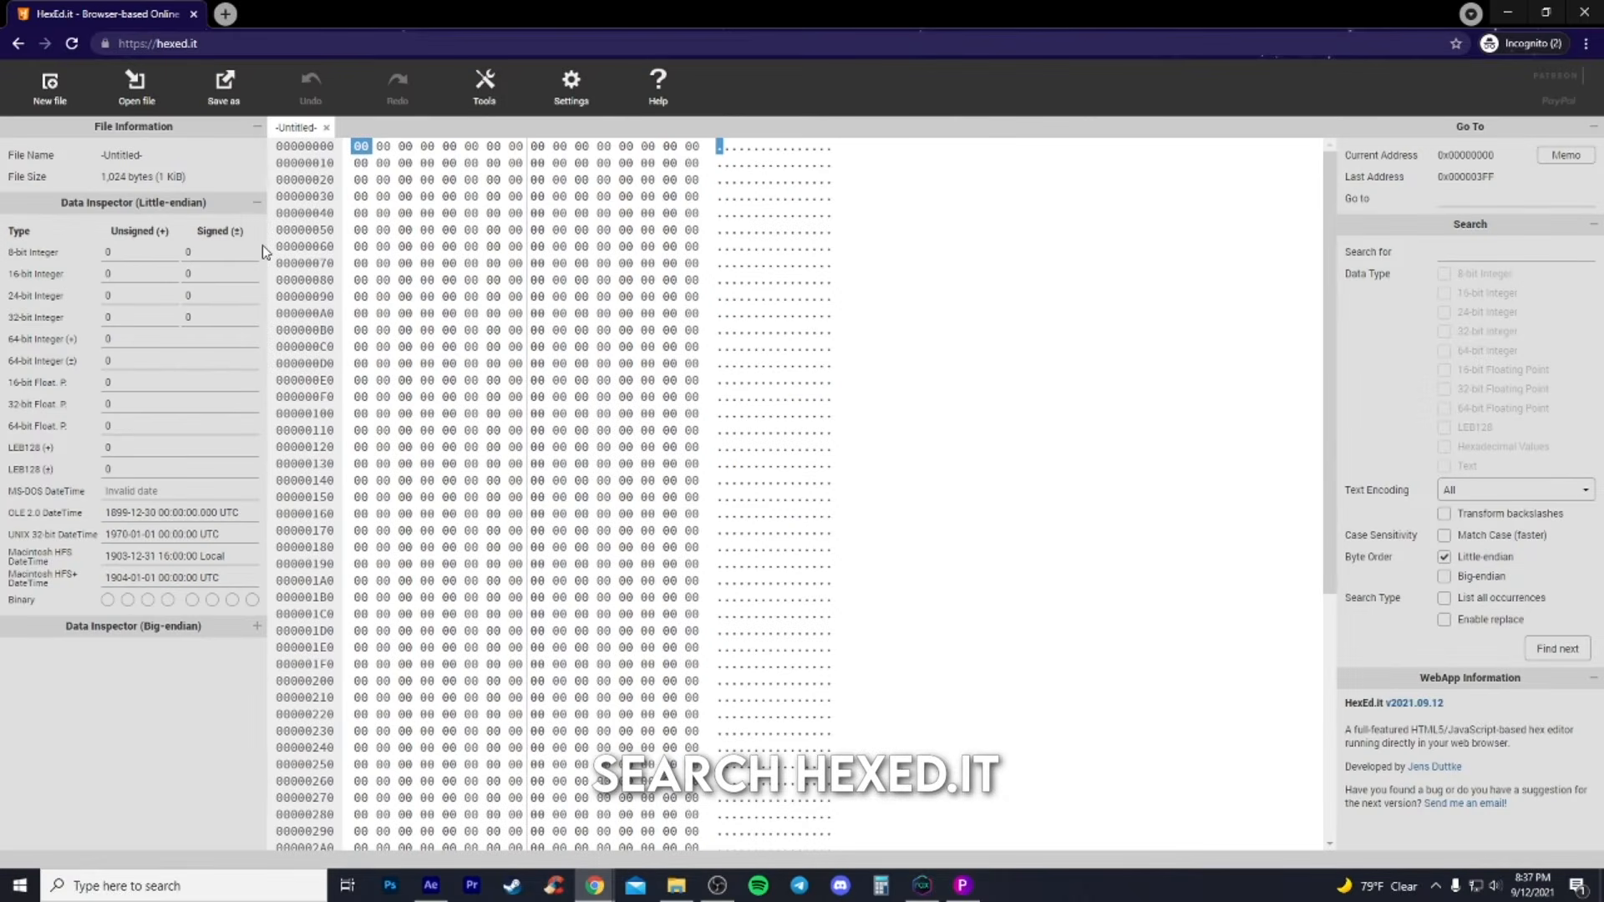
- Open 1.gif from New folder in the hex editor
click(137, 107)
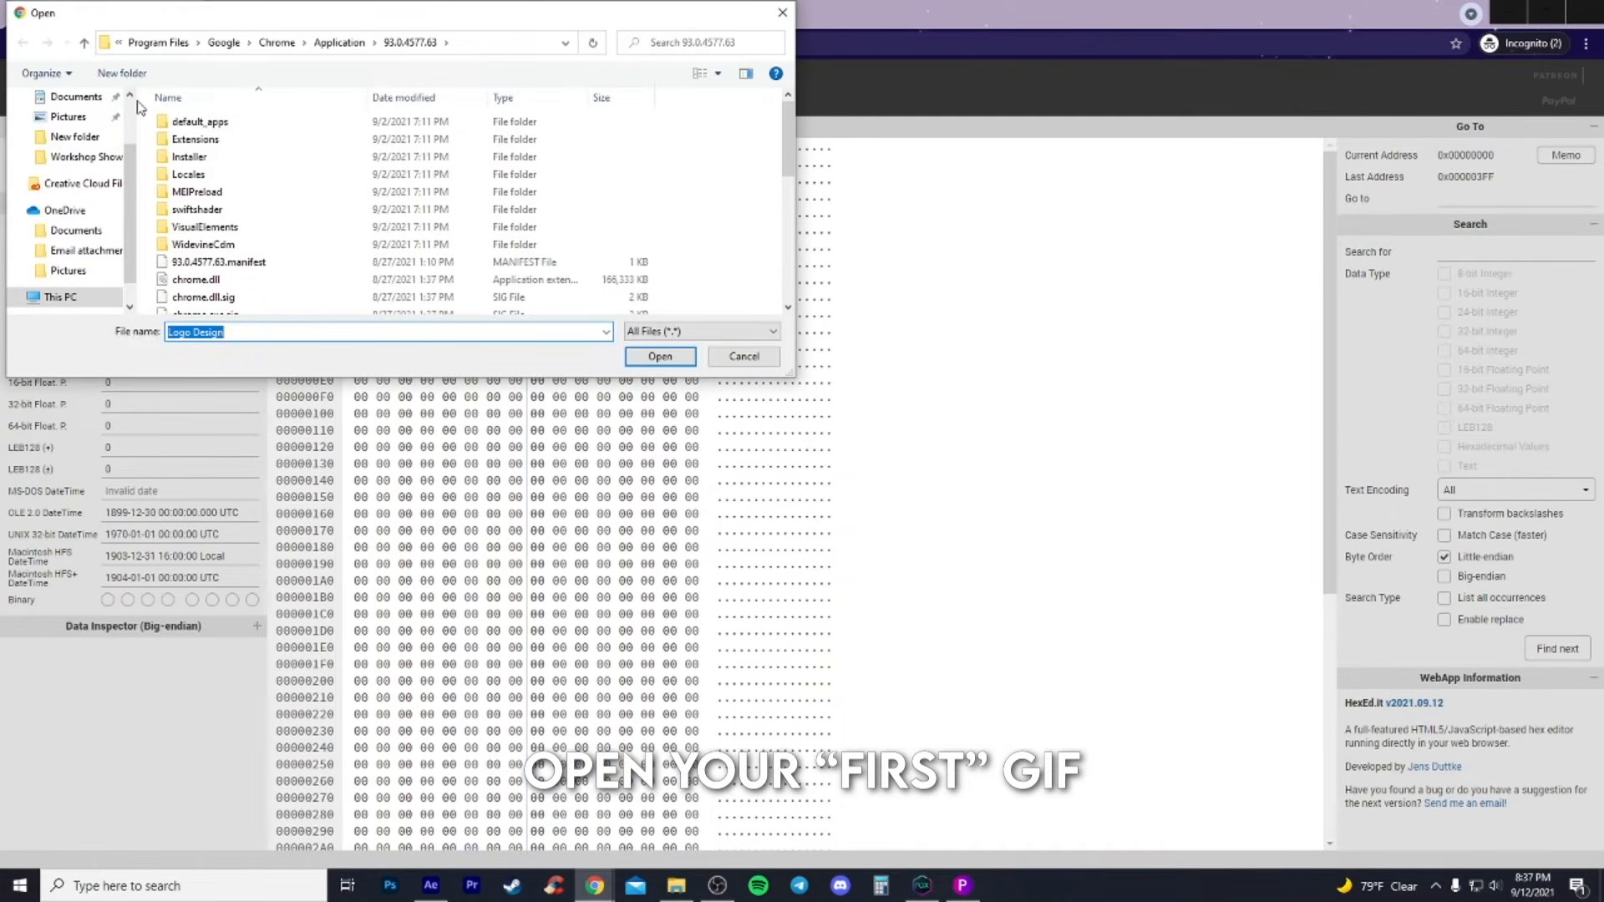
click(77, 137)
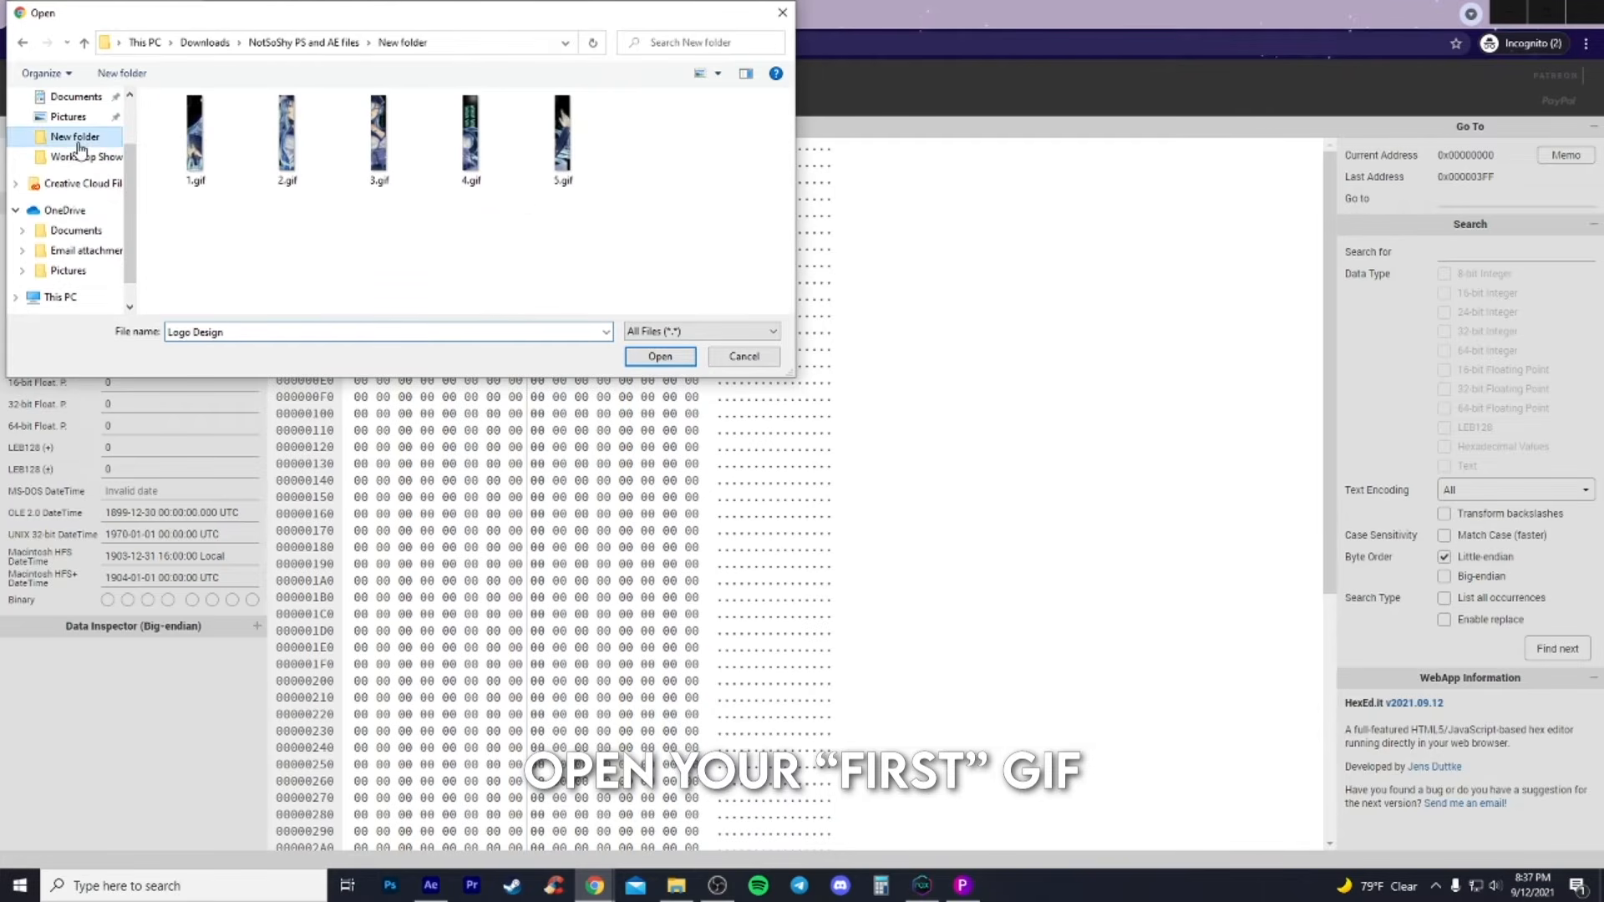
click(191, 158)
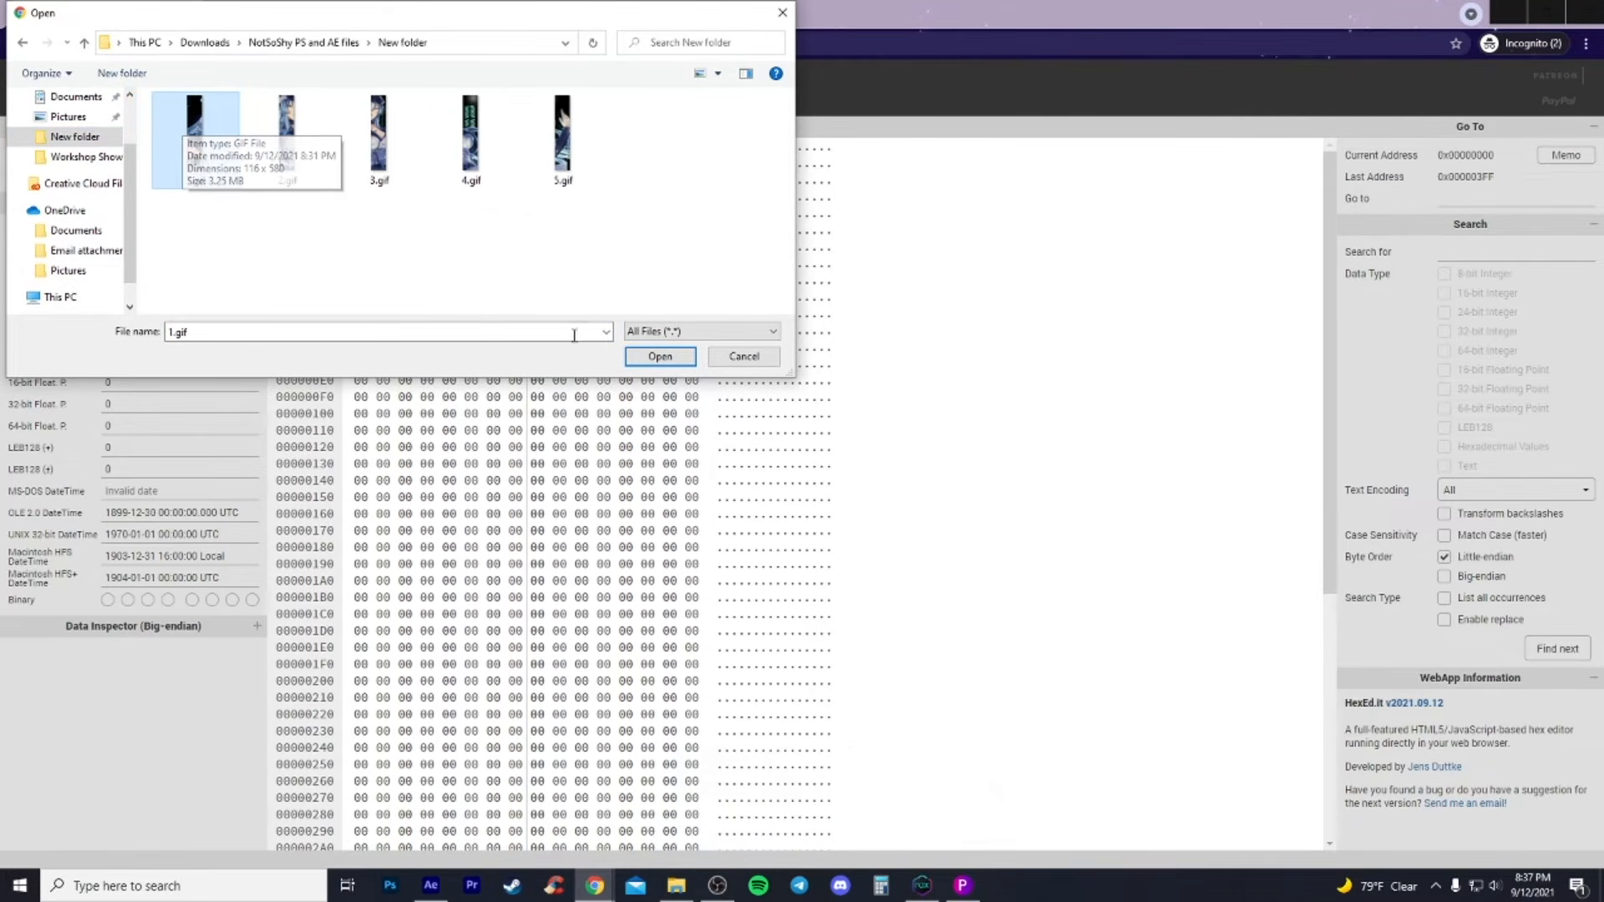
click(634, 360)
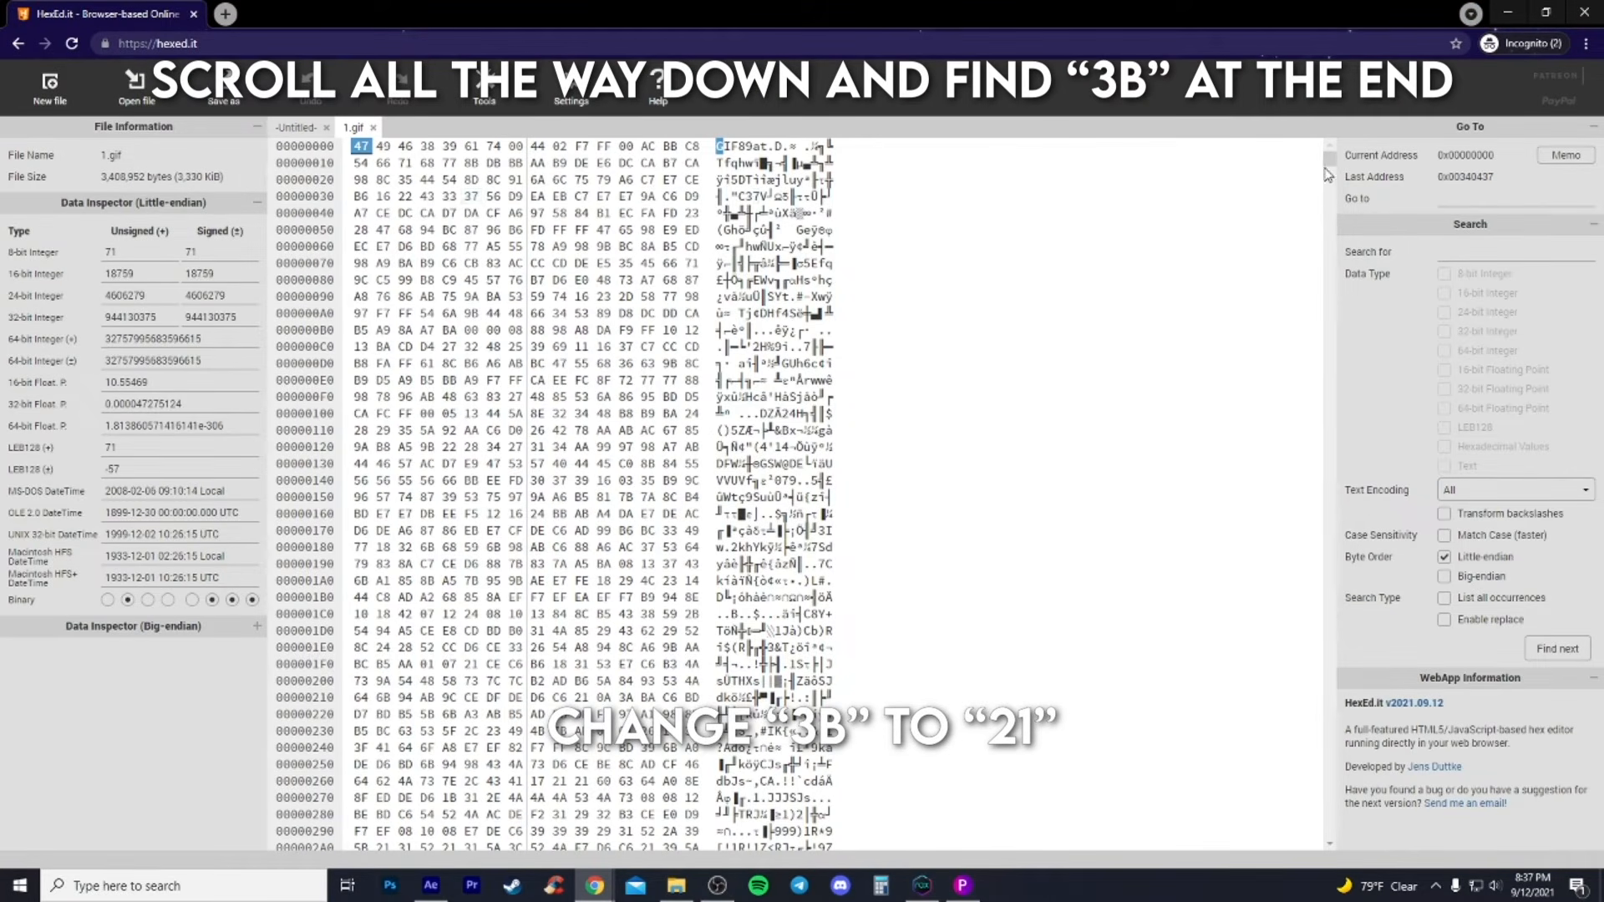
- Change the final 3B byte of 1.gif to 21
drag(1329, 163, 1329, 831)
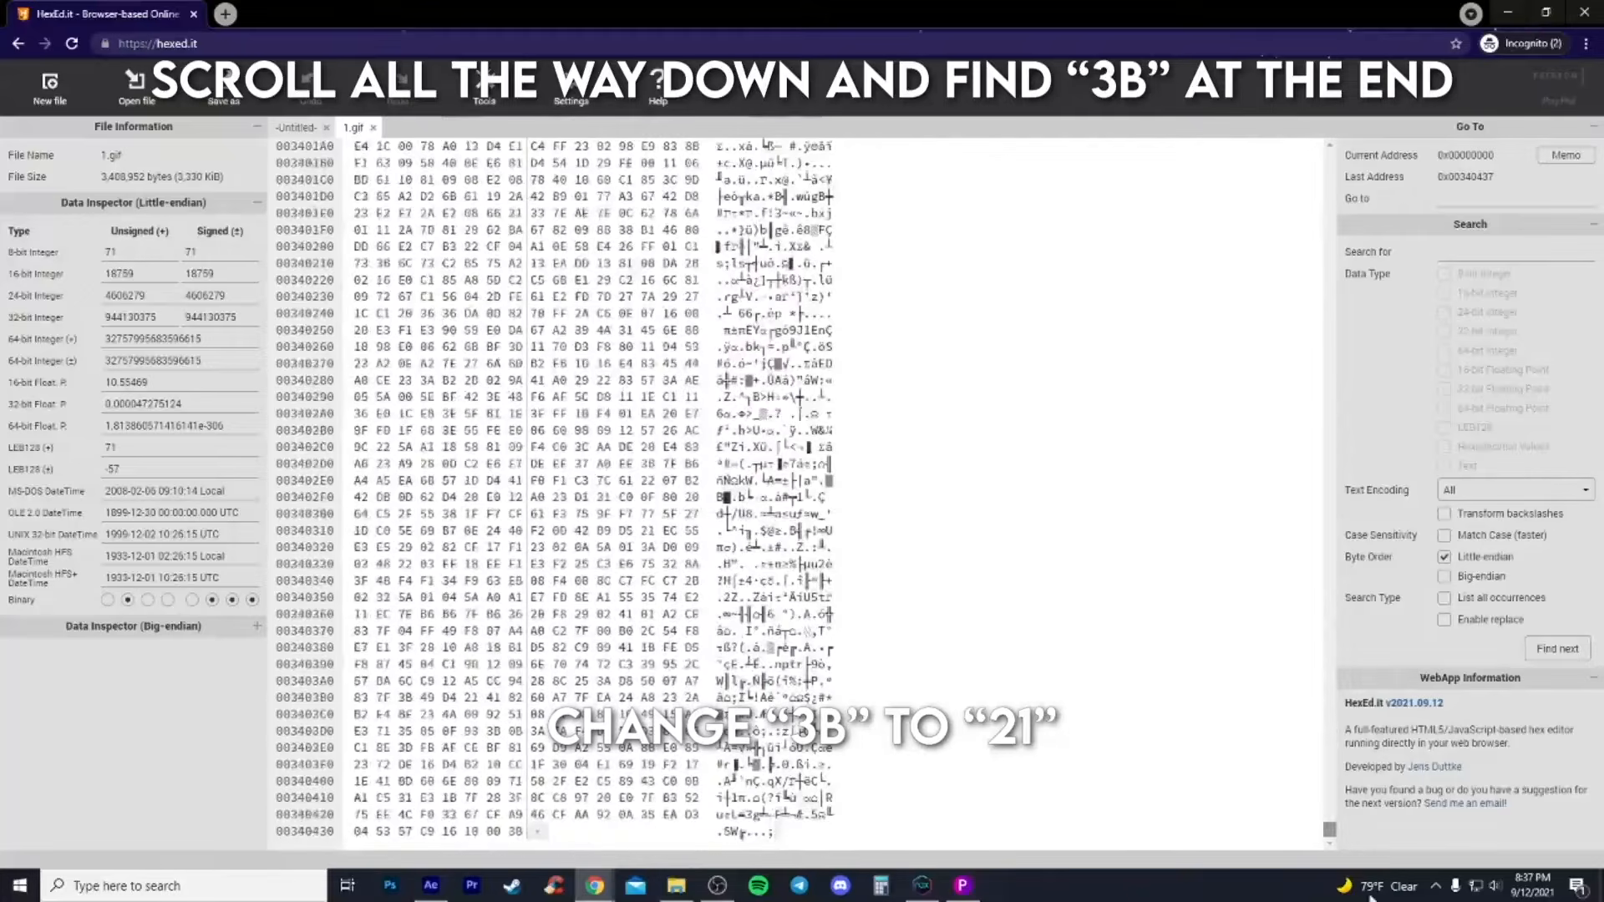
click(518, 832)
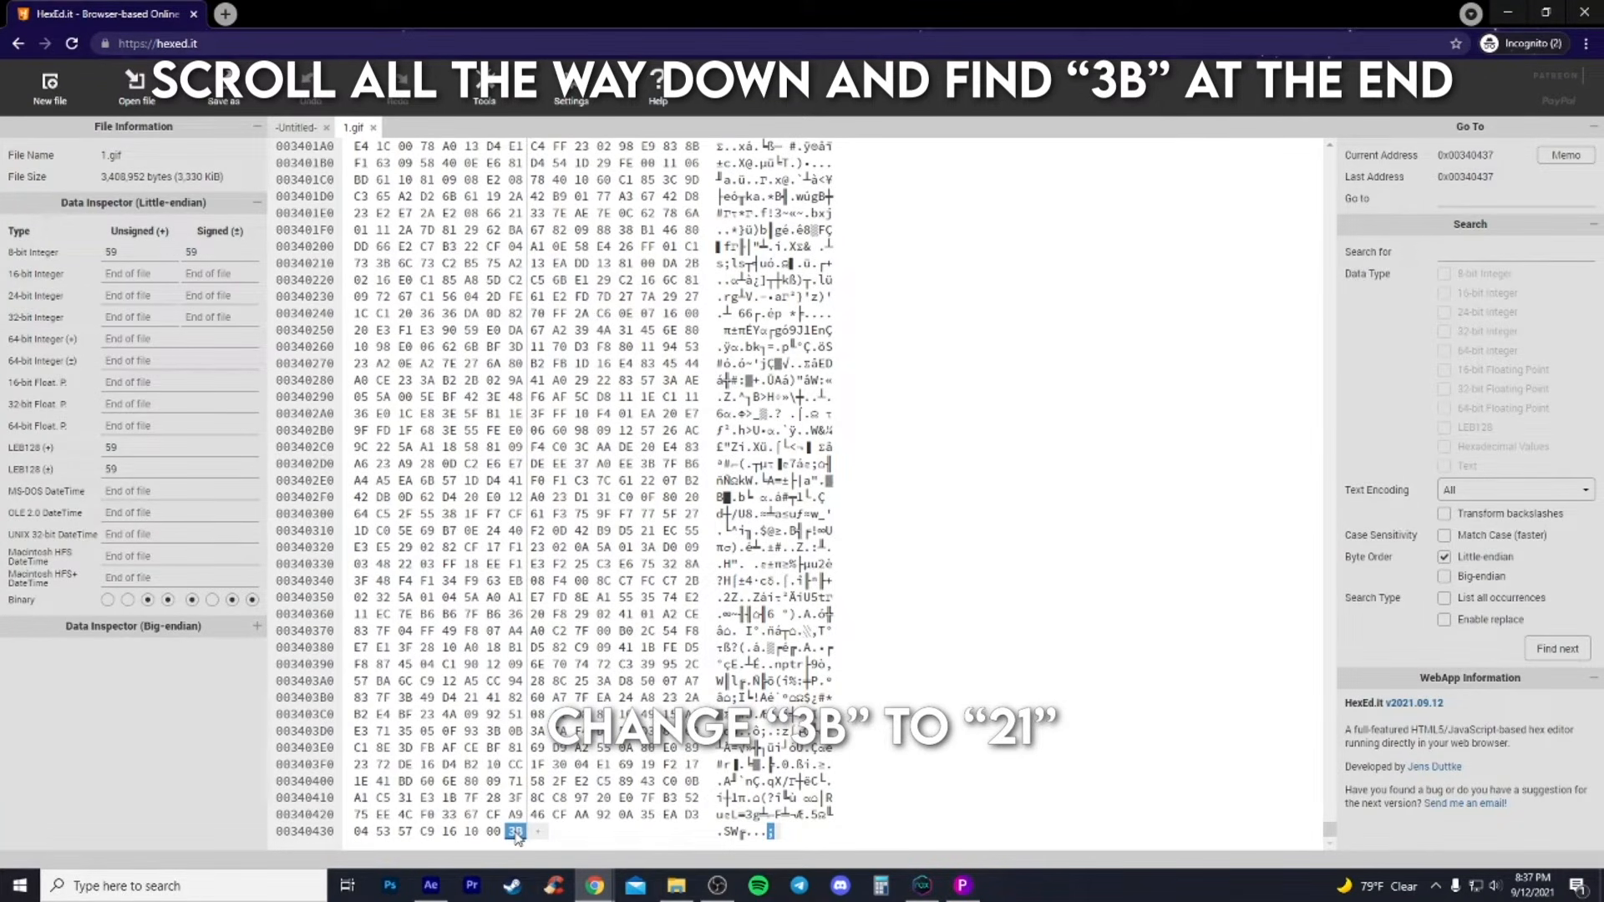
text(21)
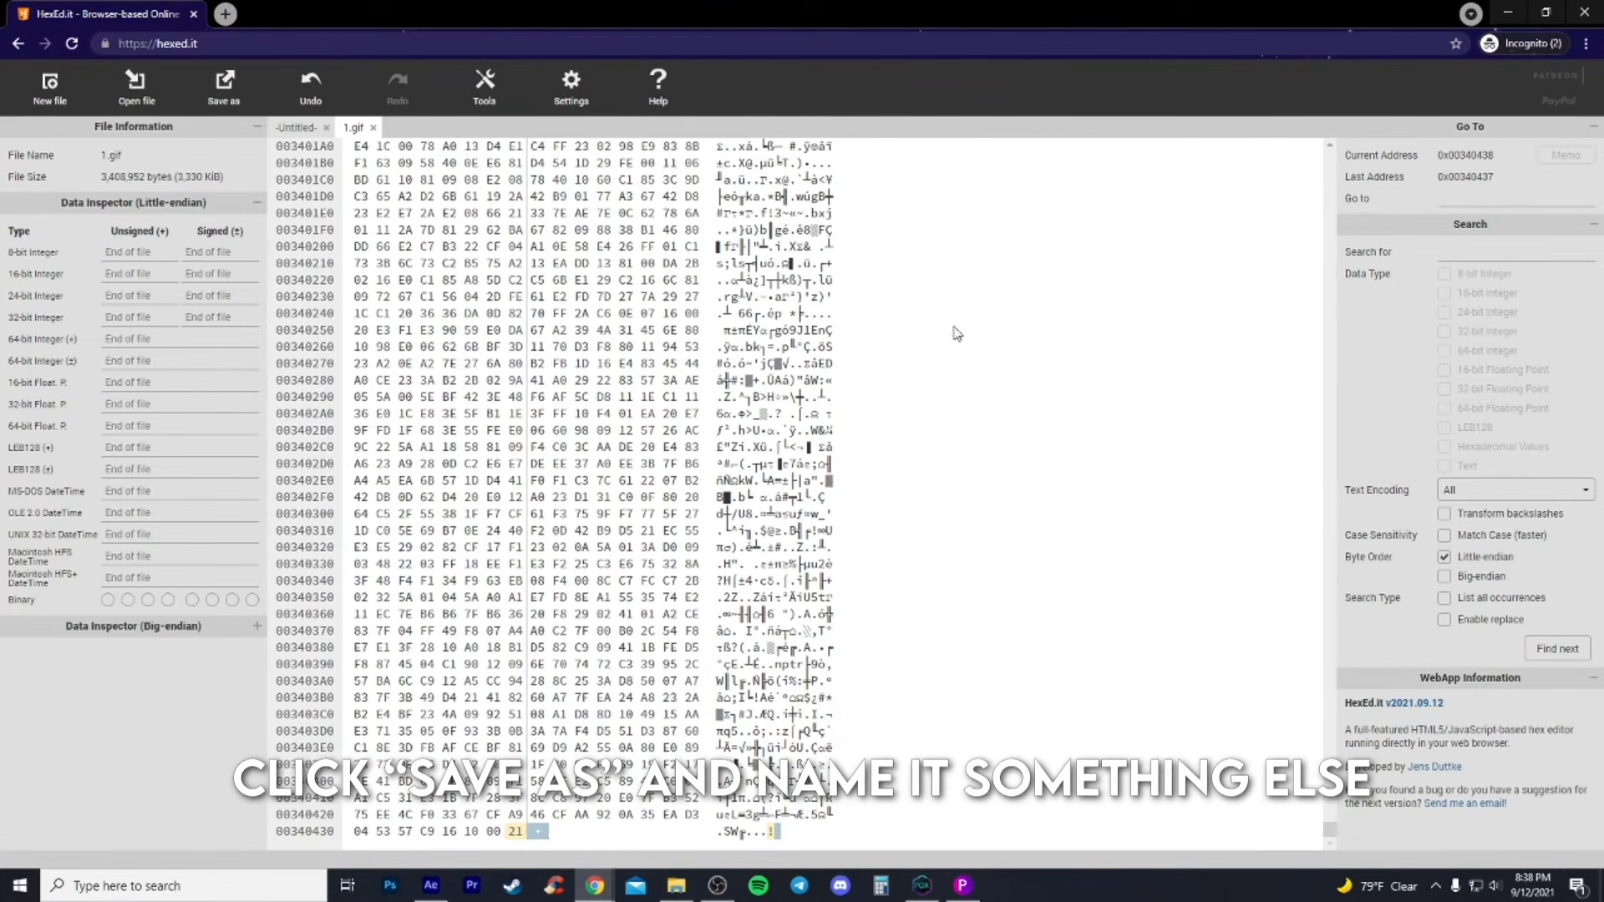
- Start saving the edited GIF under a new name and create a subfolder named Uploadable inside New folder
click(227, 100)
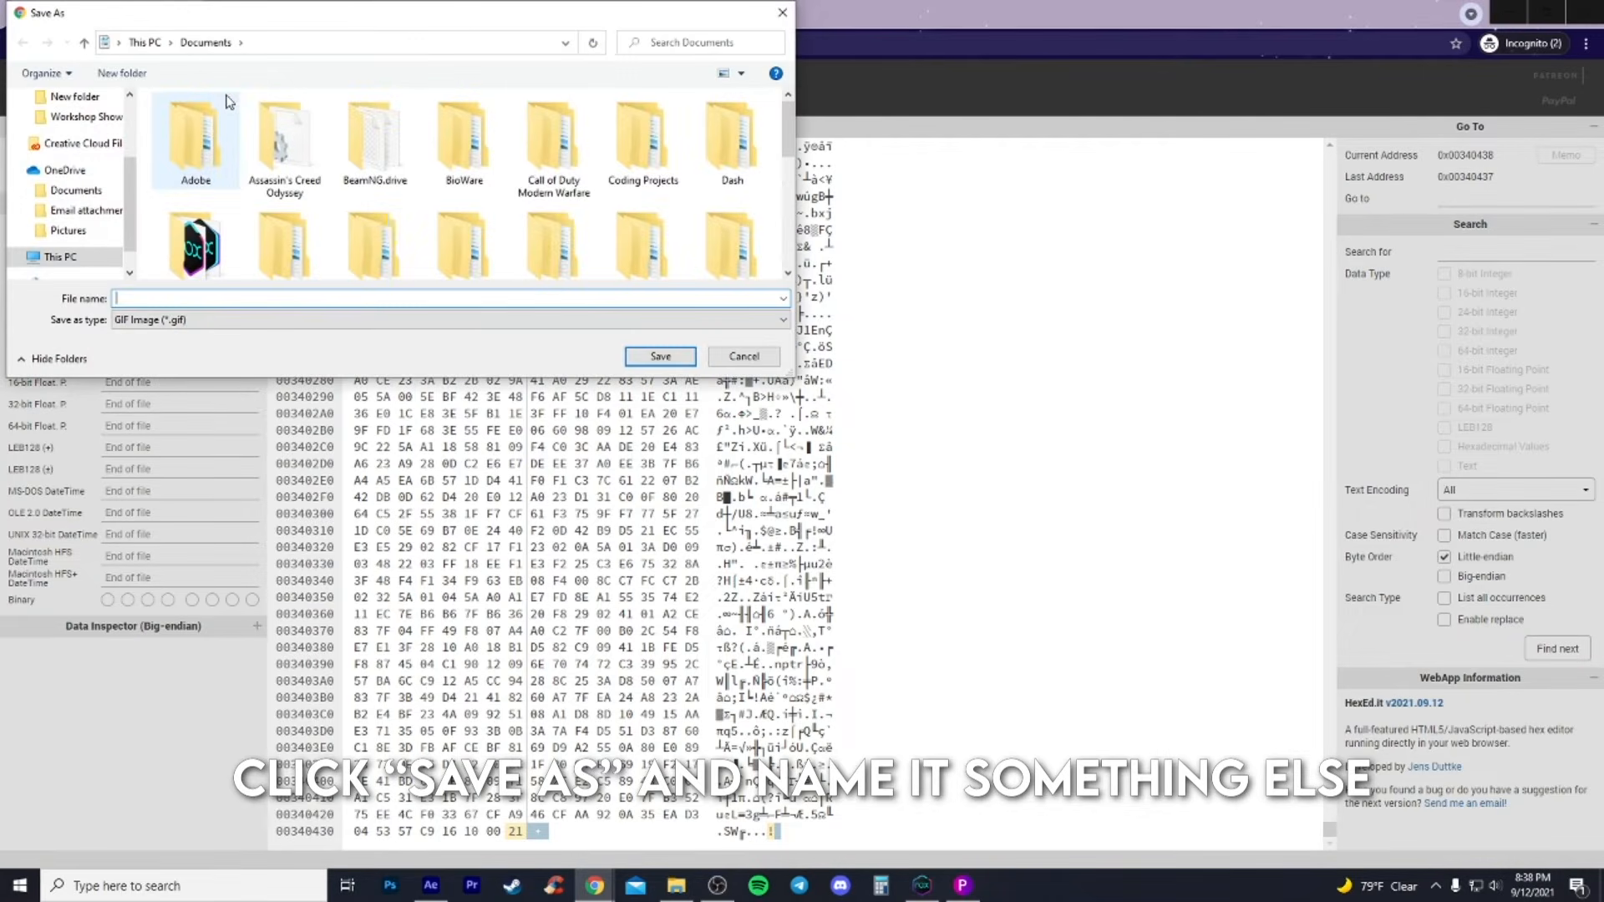
scroll(79, 167, up, 1)
click(100, 157)
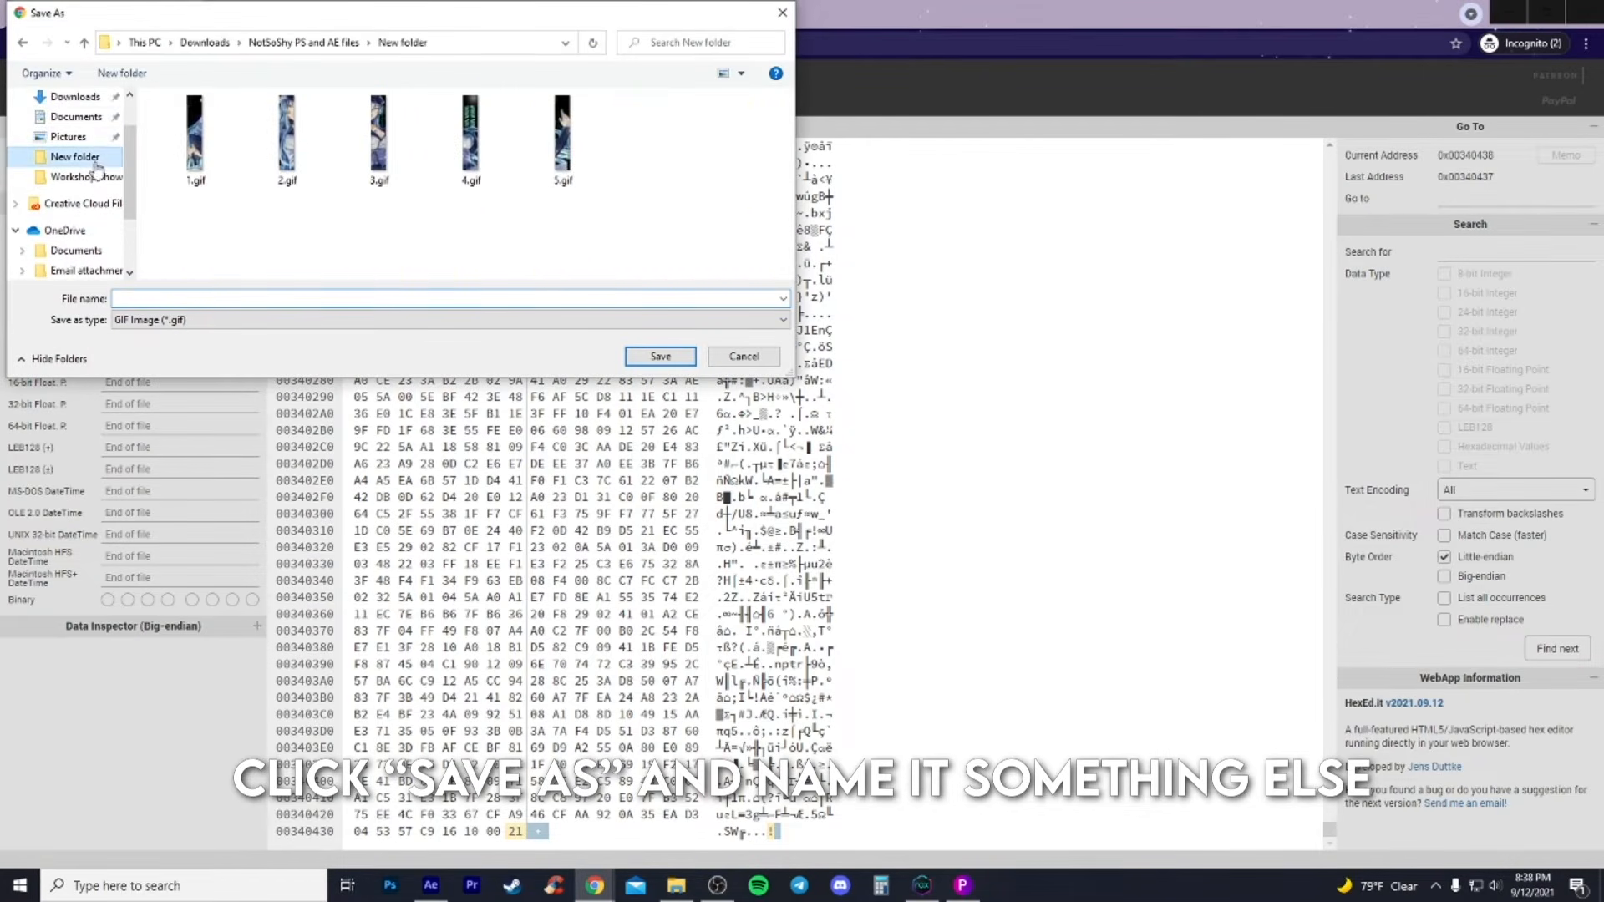
right_click(279, 215)
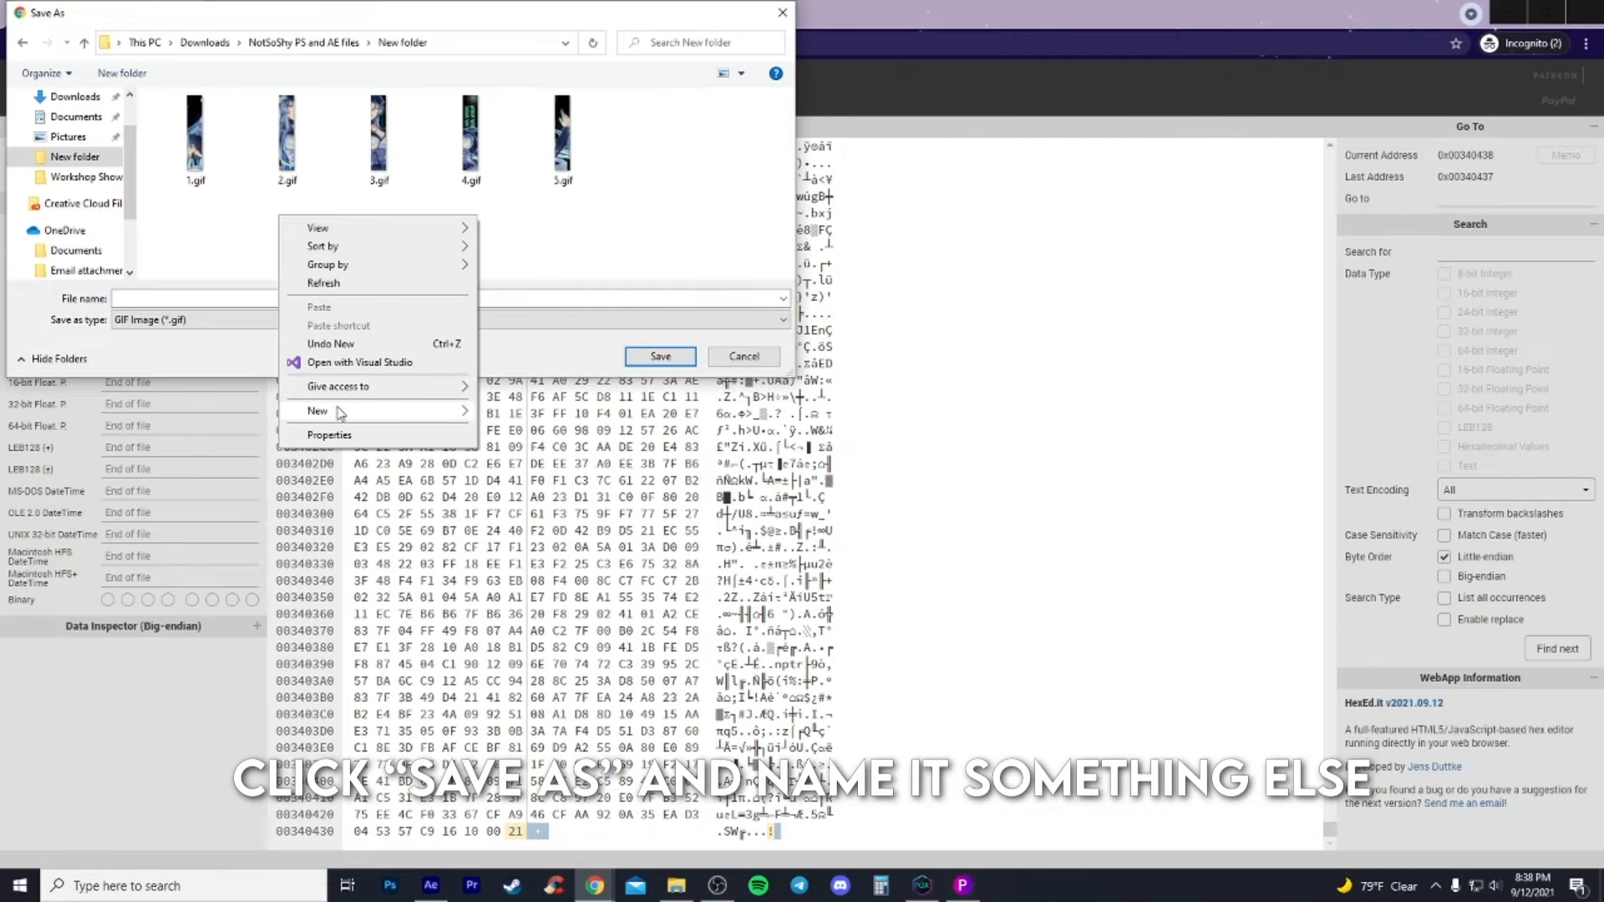
click(510, 412)
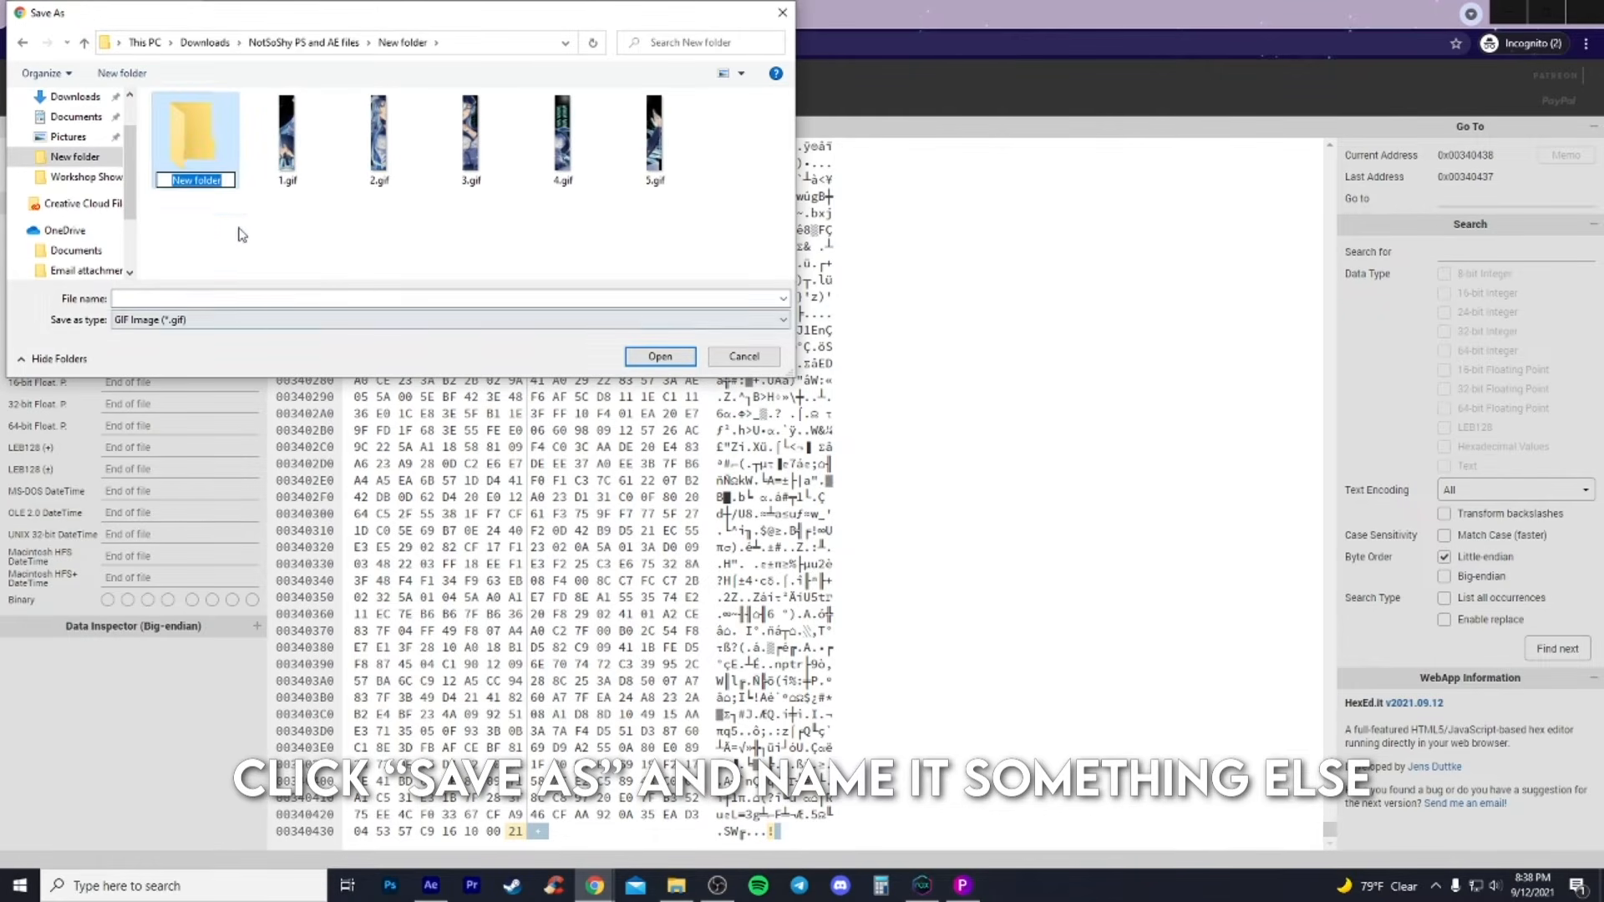
click(227, 205)
click(216, 192)
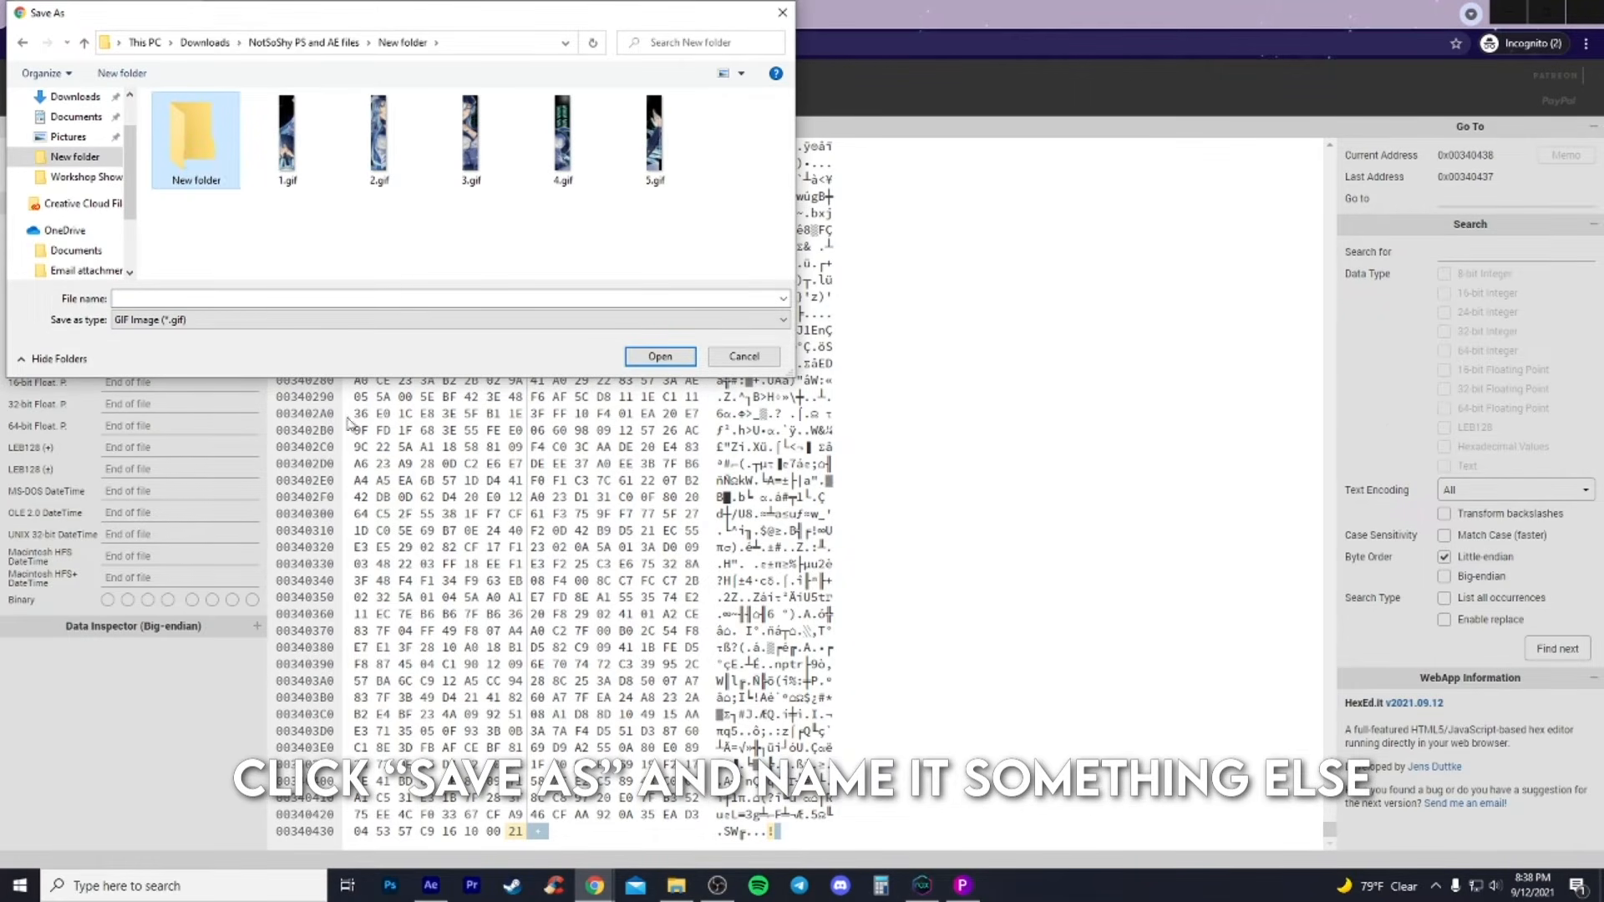
right_click(211, 177)
click(308, 531)
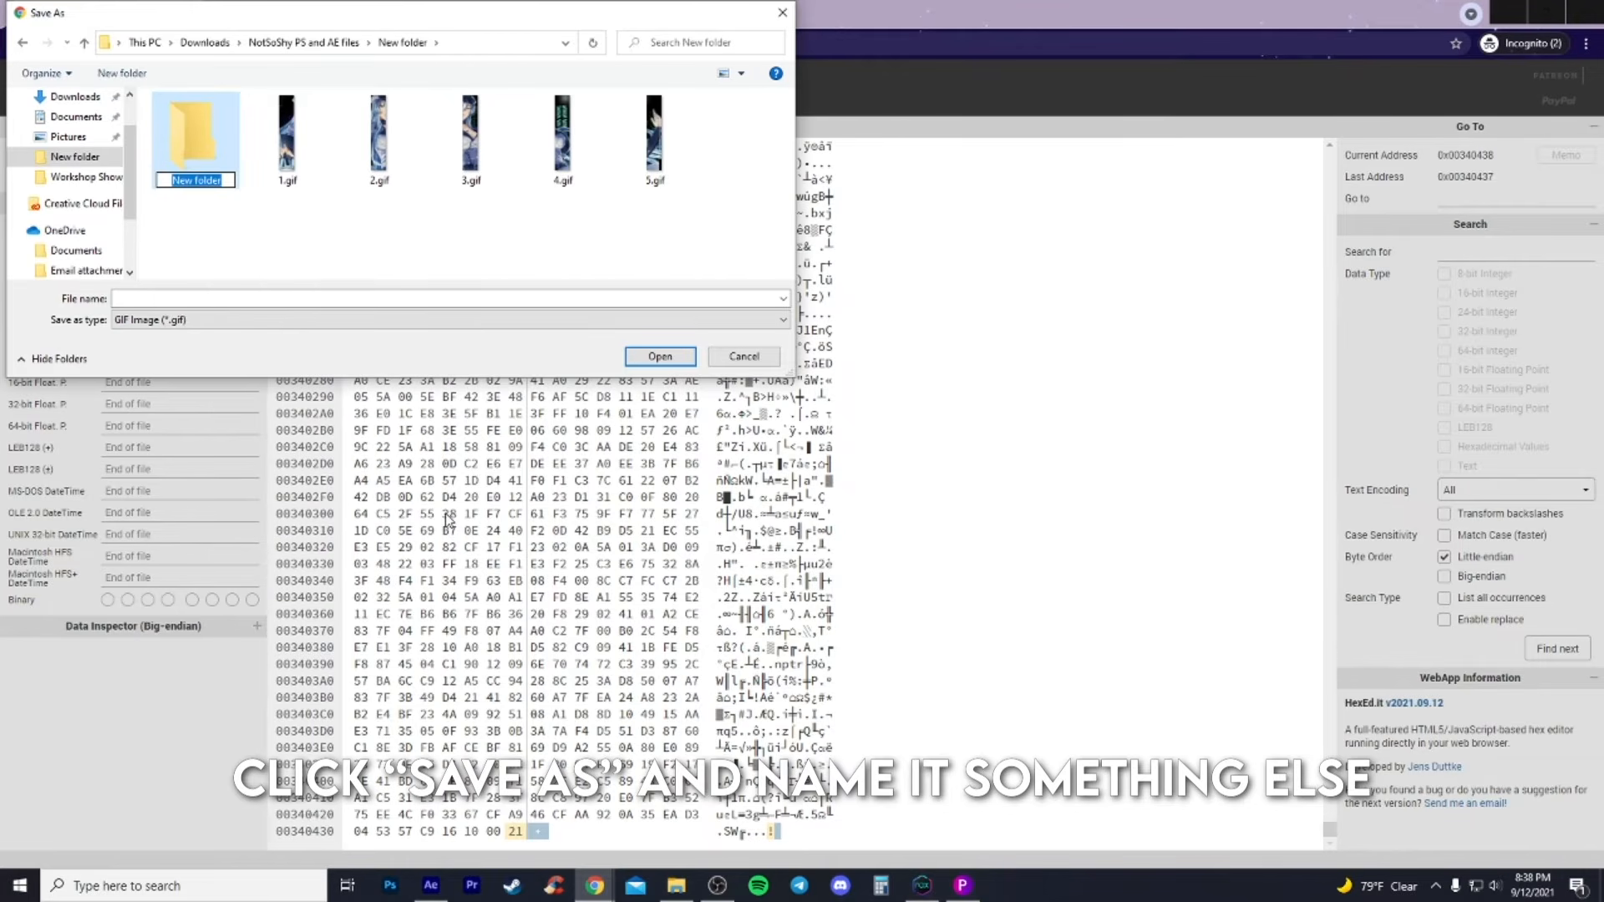
key(Return)
click(236, 251)
click(195, 160)
click(207, 200)
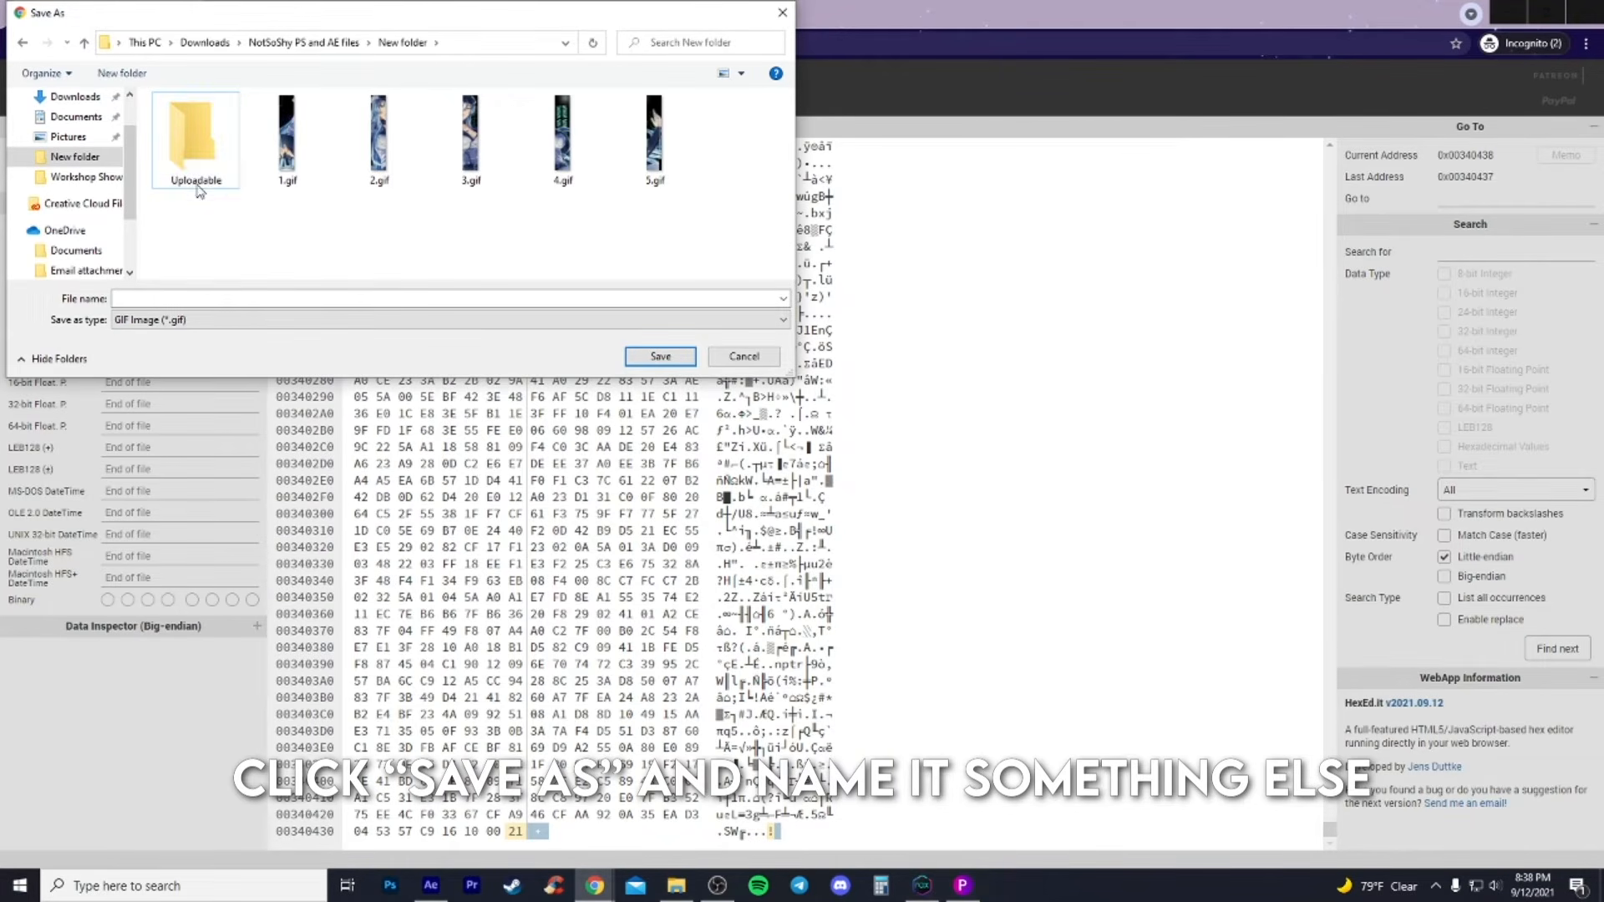
- Save the edited first GIF as 1a.gif in the Uploadable folder
double_click(199, 190)
click(201, 301)
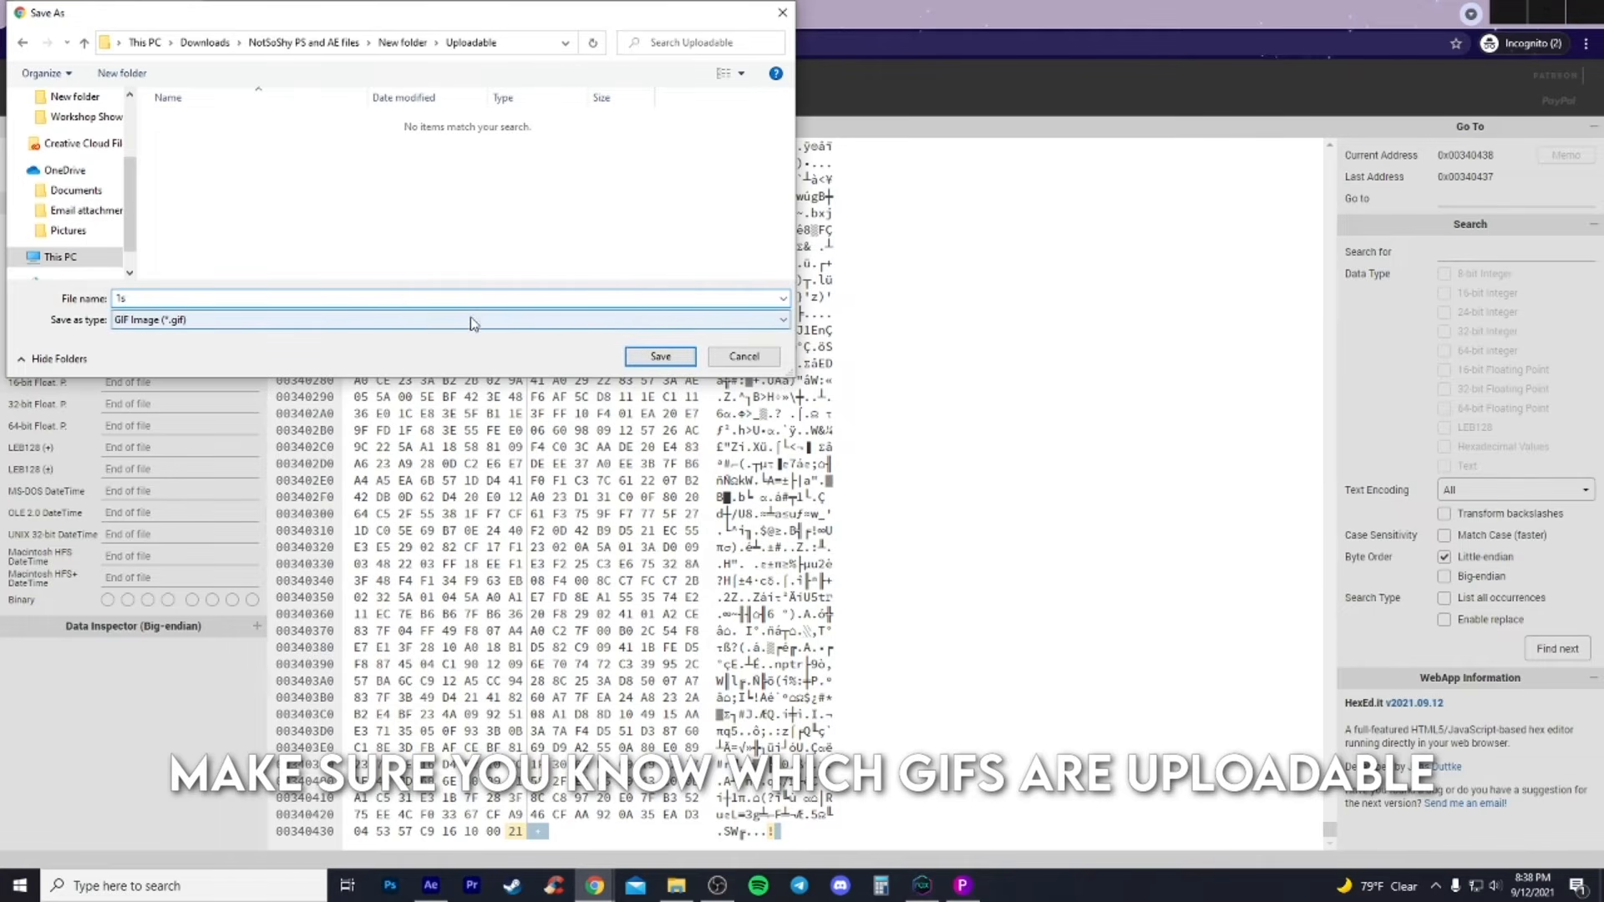
click(649, 357)
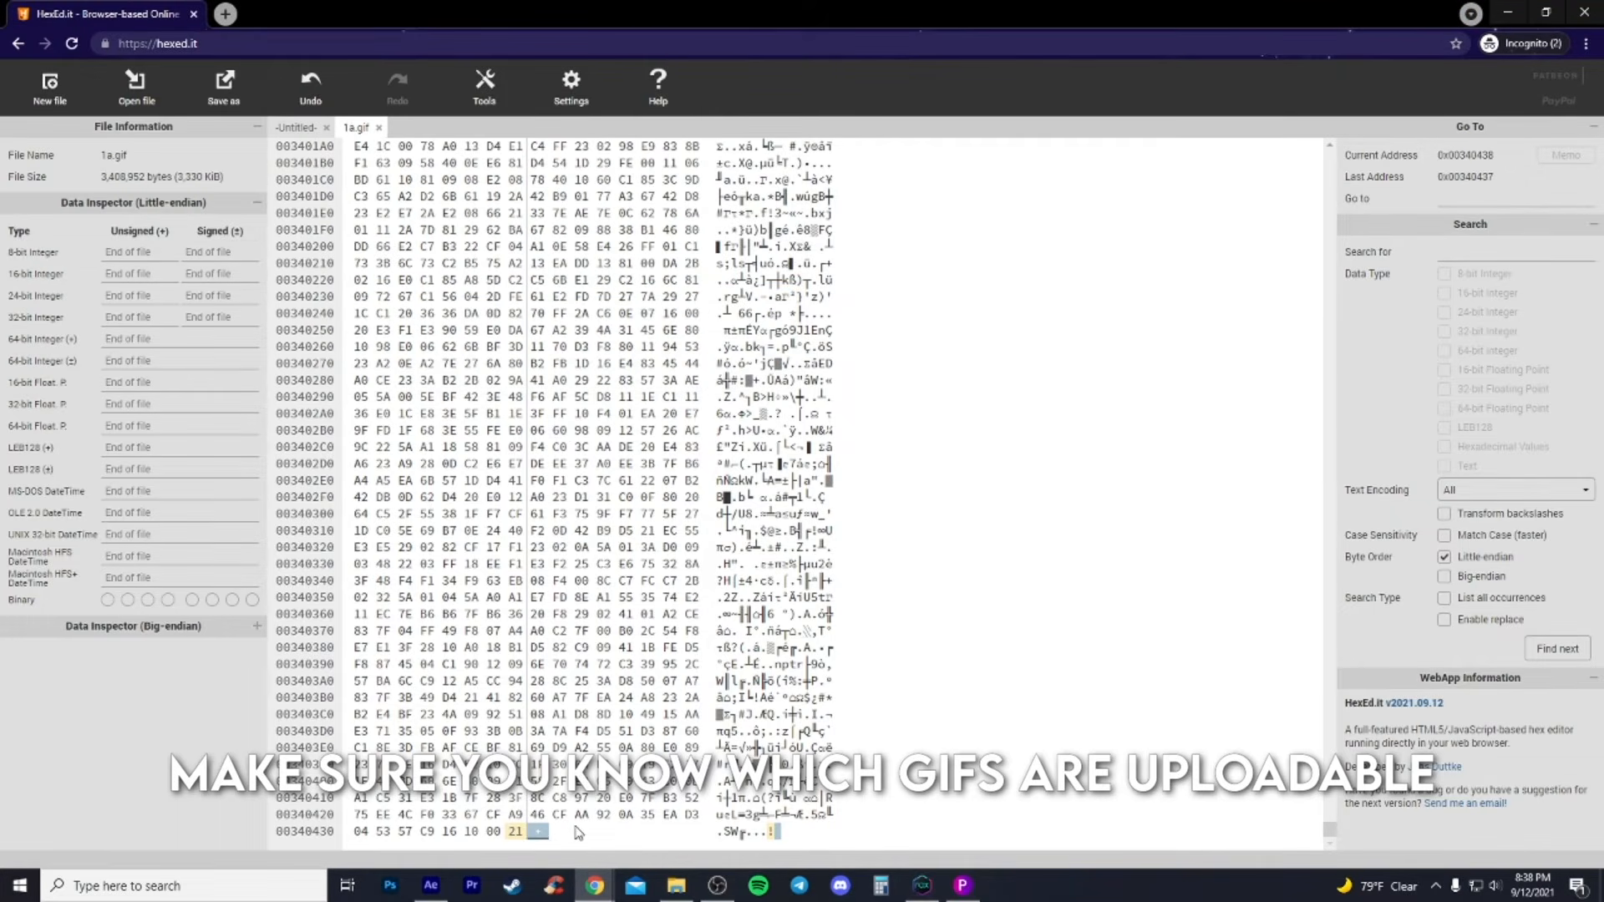
- Open 2.gif from New folder in the hex editor and change its last byte to 21
click(135, 86)
click(380, 142)
click(651, 357)
drag(1329, 159, 1311, 835)
click(628, 832)
text(21)
- Save the edited second GIF as 2a.gif in the Uploadable folder
click(223, 87)
text(2a)
click(644, 358)
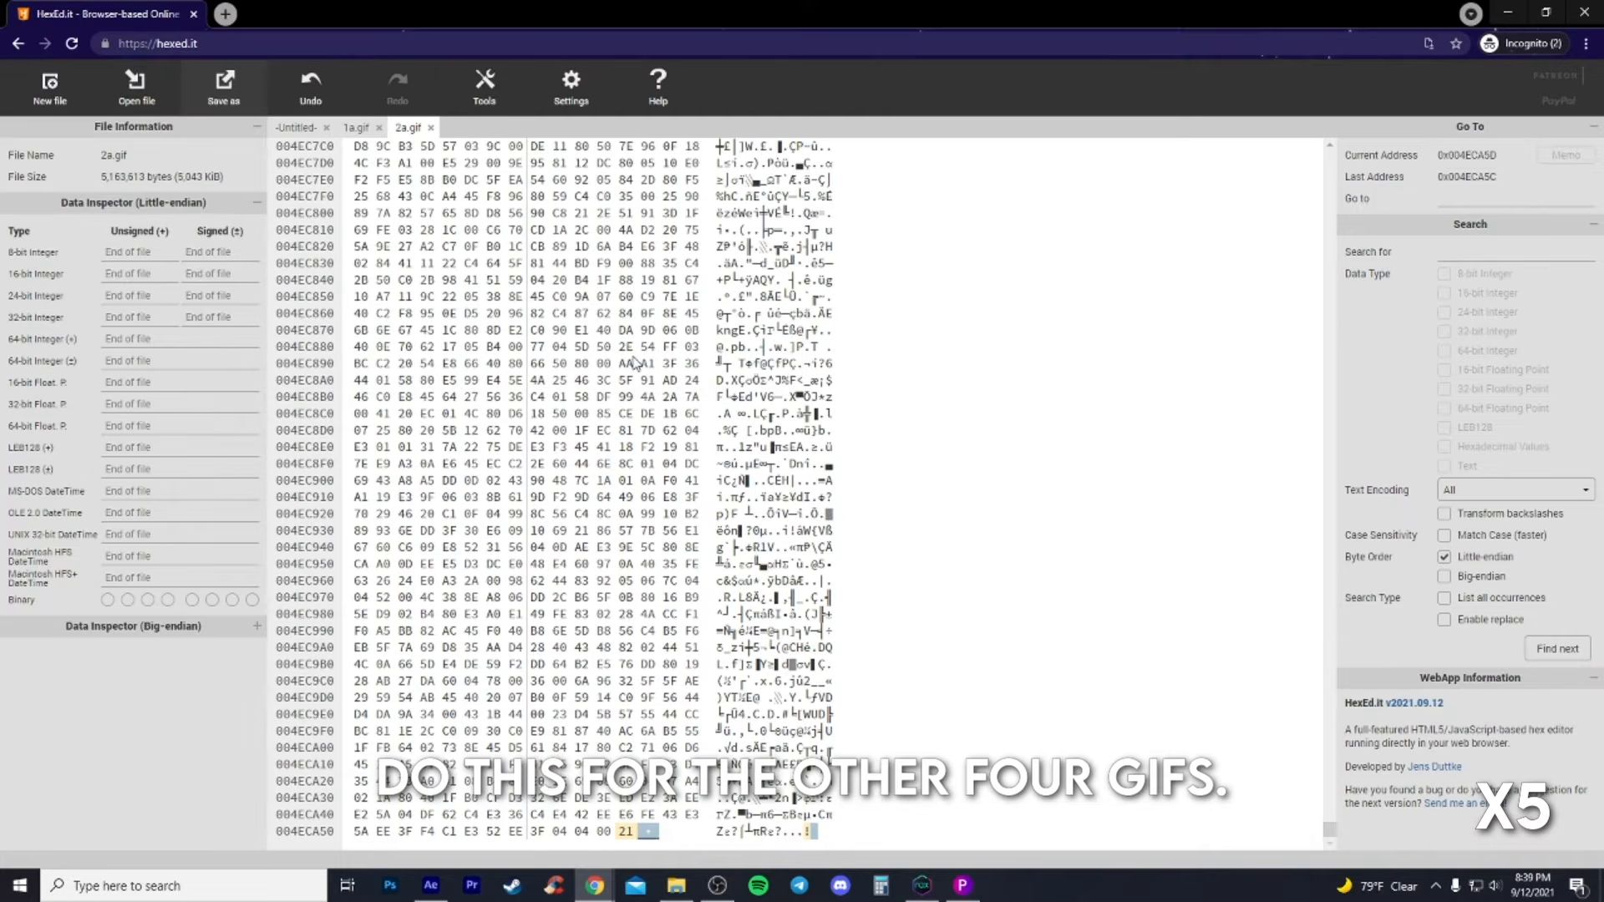
- Open 3.gif from New folder in the hex editor and change its last byte to 21
click(159, 99)
click(469, 142)
click(652, 357)
drag(1329, 157, 1326, 840)
click(361, 834)
text(21)
- Save the edited third GIF as 3a.gif in the Uploadable folder
click(221, 100)
text(3a)
click(662, 355)
- Open 4.gif from New folder in the hex editor and change its last byte to 21
click(136, 83)
click(541, 177)
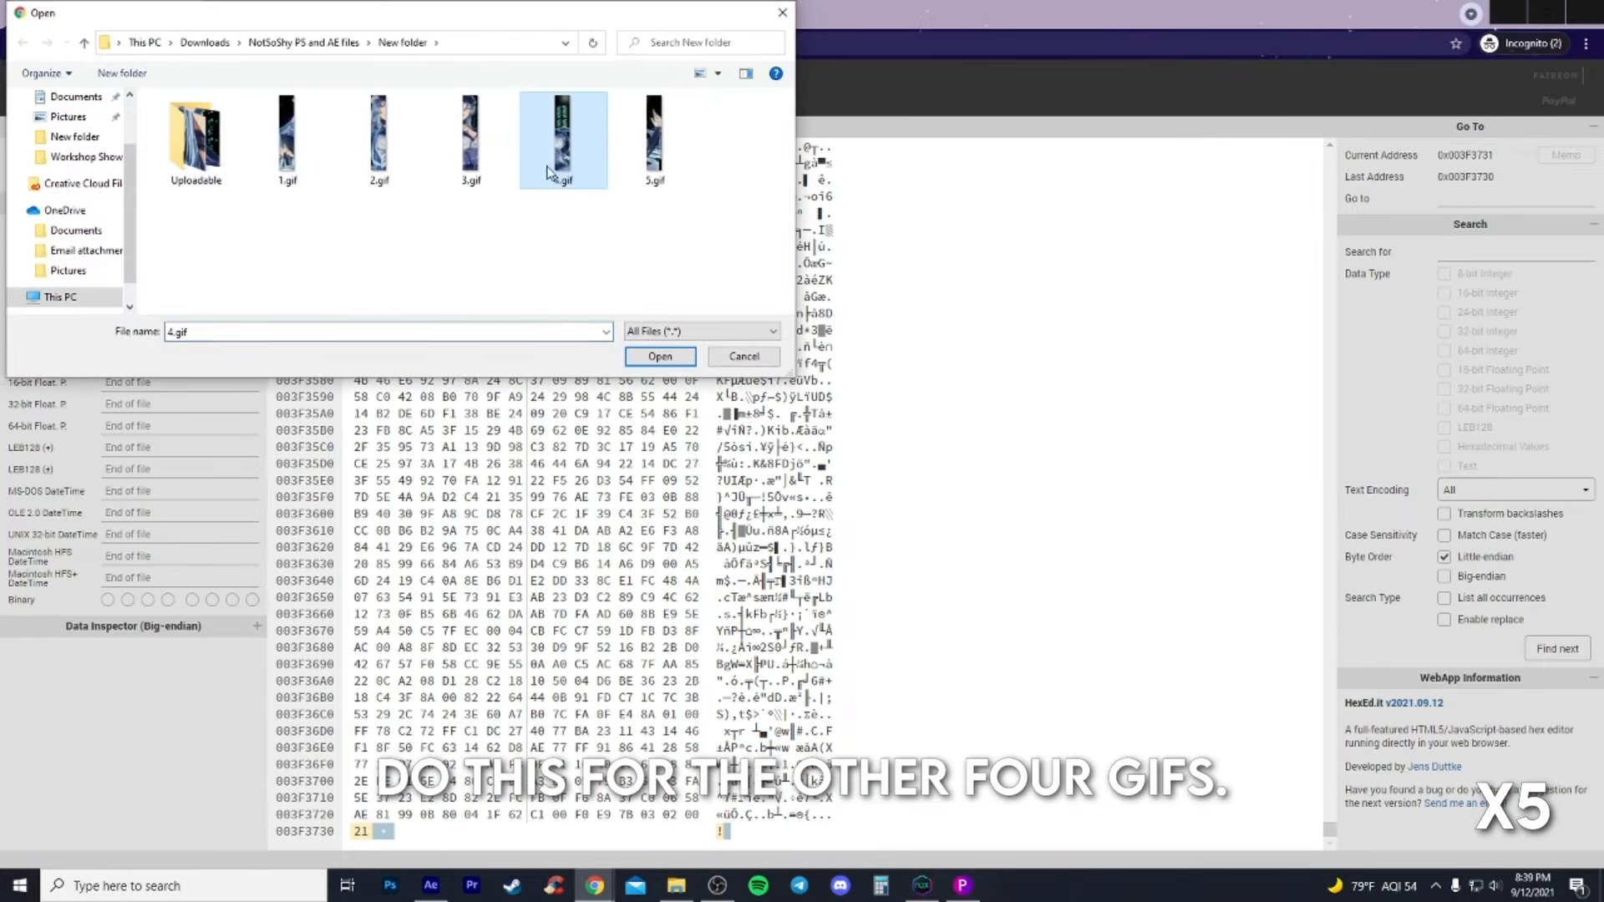
click(659, 357)
drag(1329, 159, 1328, 840)
click(582, 831)
text(21)
- Save the edited fourth GIF as 4a.gif in the Uploadable folder
click(222, 93)
text(34)
key(Return)
- Open 5.gif from New folder in the hex editor and change its last byte to 21
click(137, 83)
click(654, 138)
click(660, 356)
drag(1328, 159, 1329, 839)
click(582, 832)
text(21)
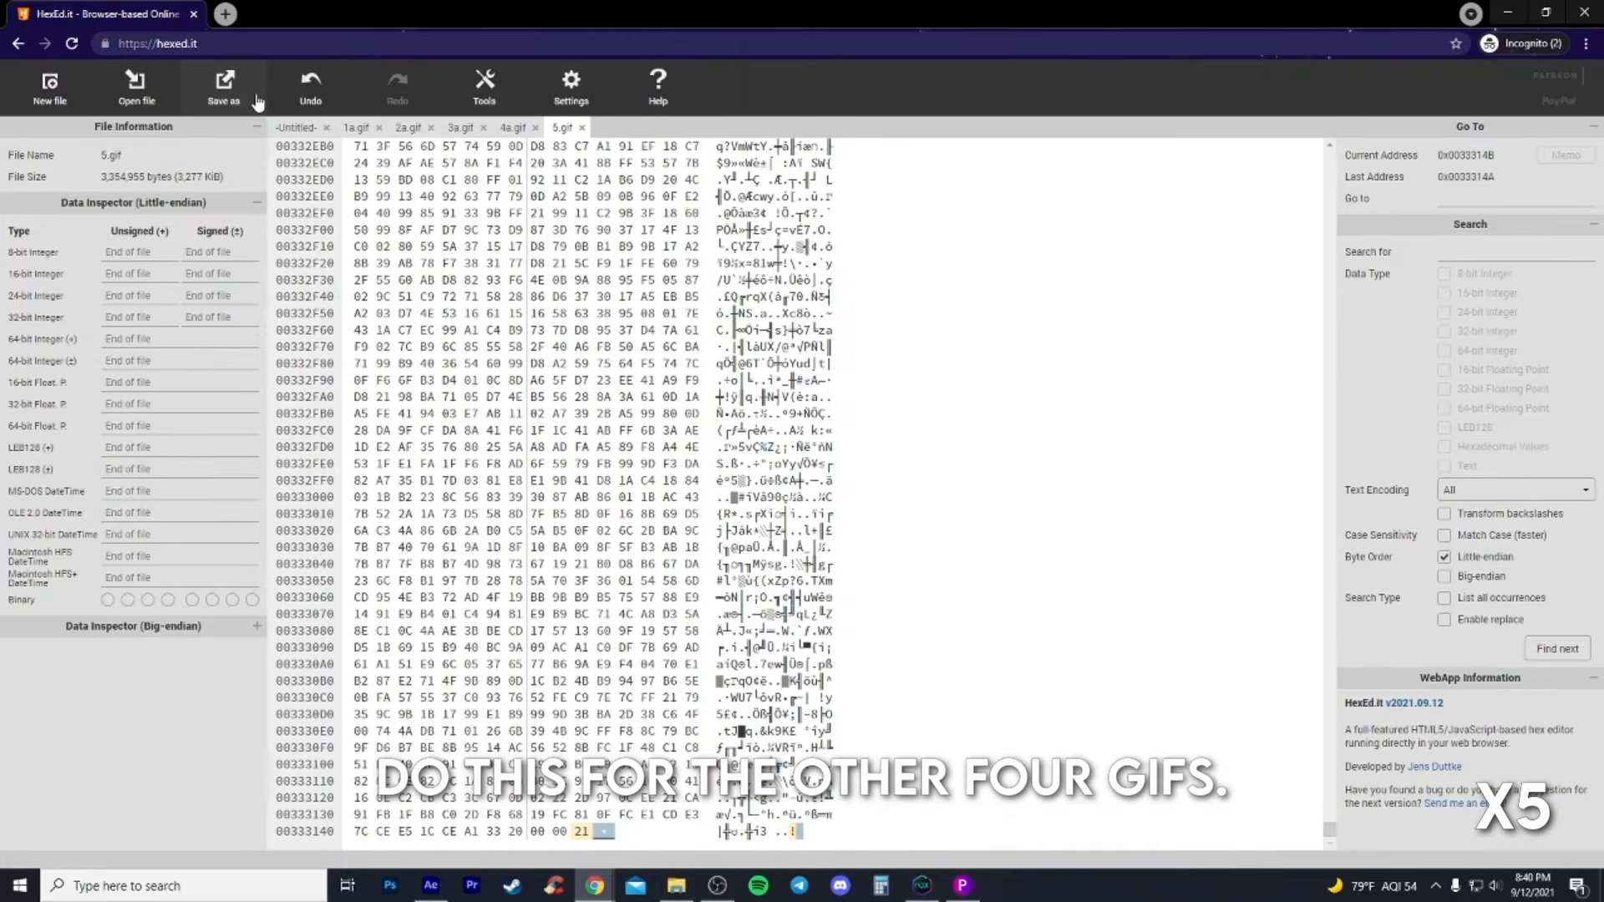
- Save the edited fifth GIF as 5a.gif in the Uploadable folder
click(224, 92)
click(633, 362)
- Switch to File Explorer and check the edited GIFs in the Uploadable folder
click(676, 886)
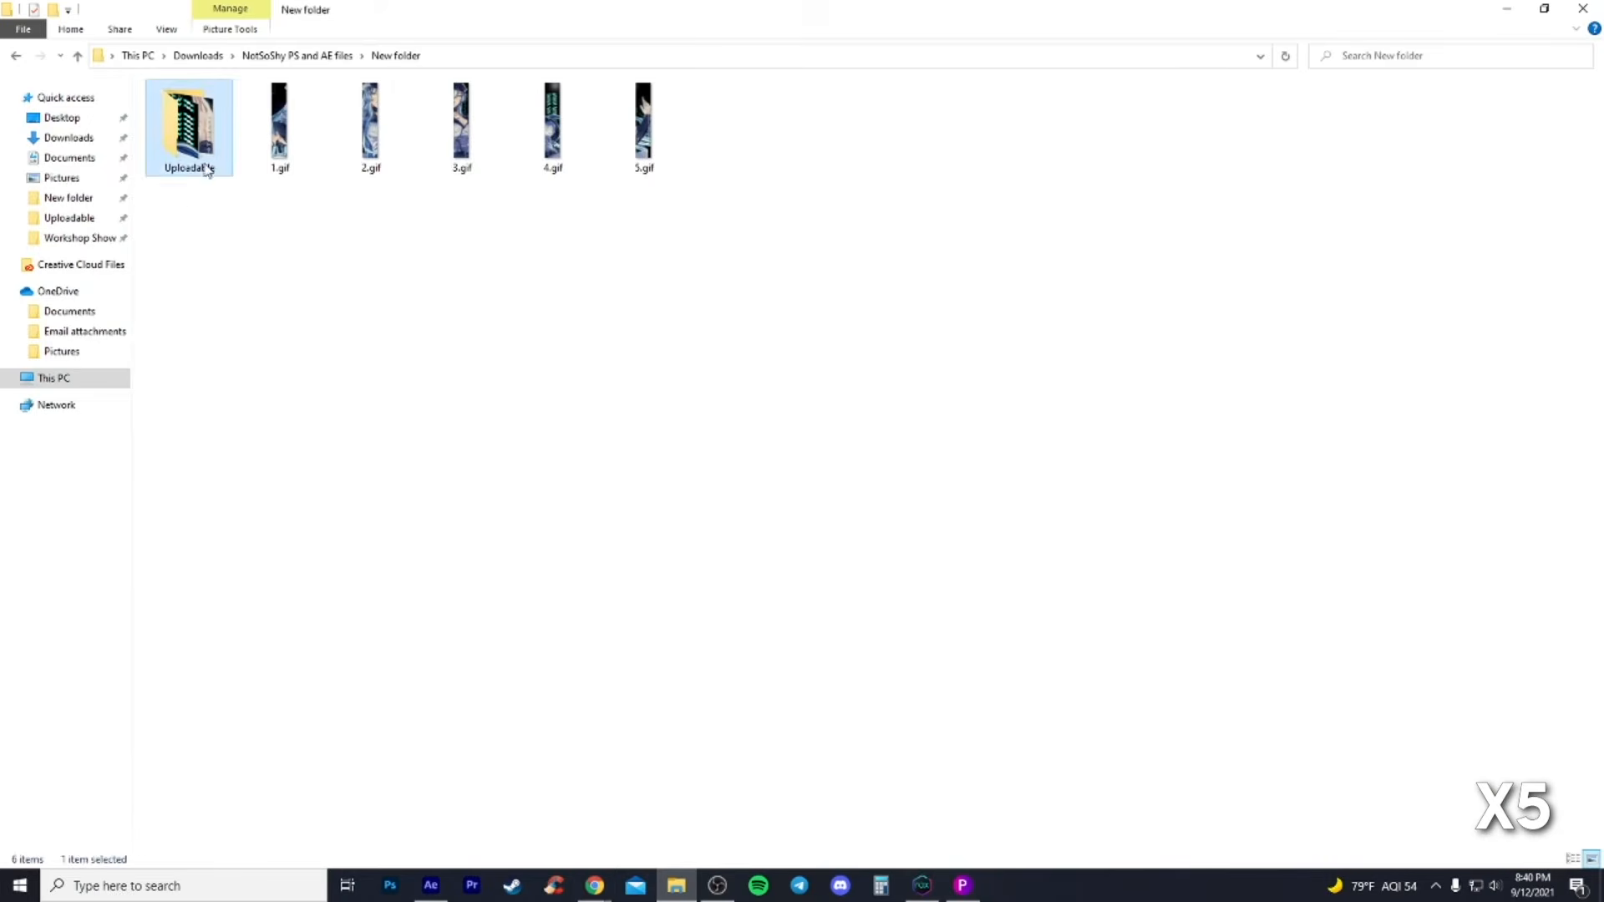
double_click(203, 162)
drag(159, 209, 627, 136)
click(534, 315)
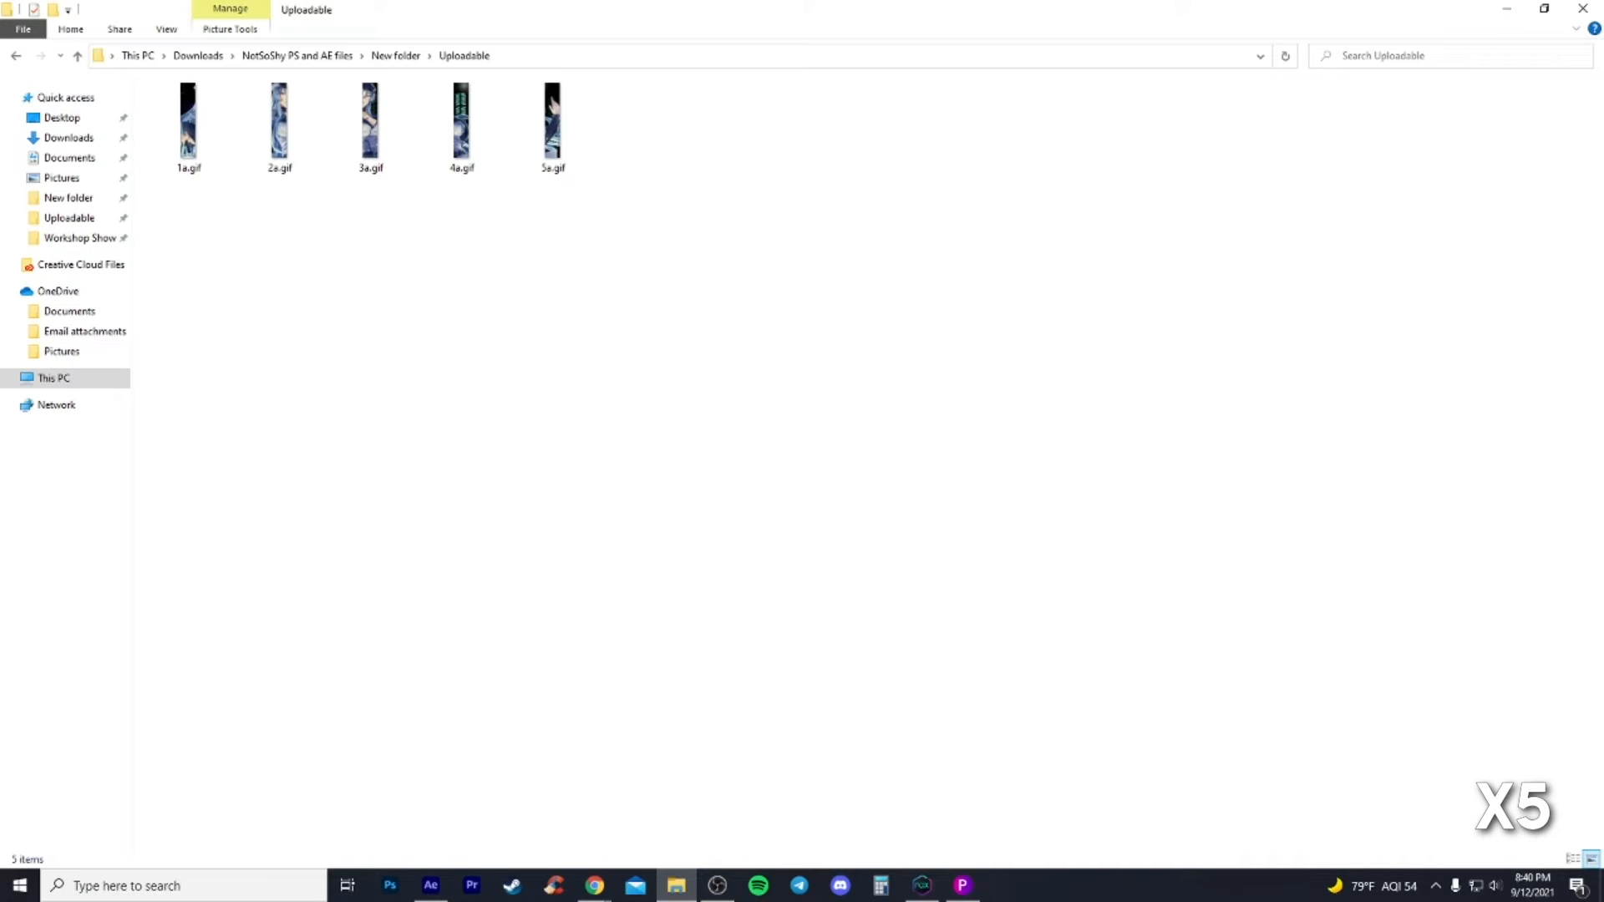
- Switch to the Steam profile in Chrome, open its Artwork page and start a Not Game Specific artwork upload
key(alt+Tab)
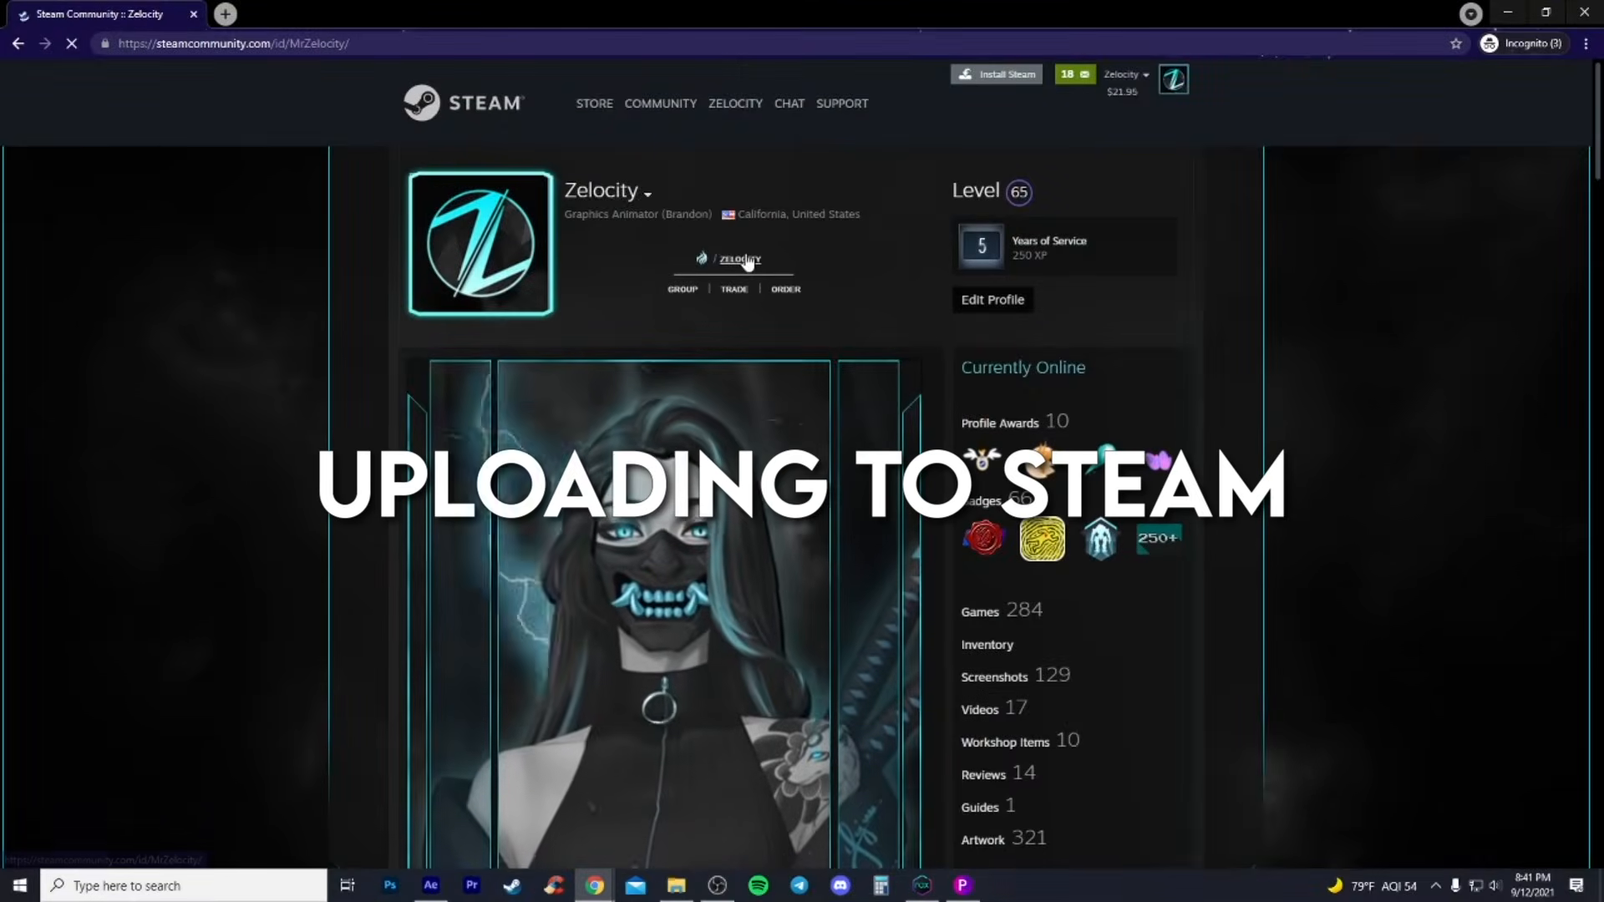
scroll(747, 262, down, 9)
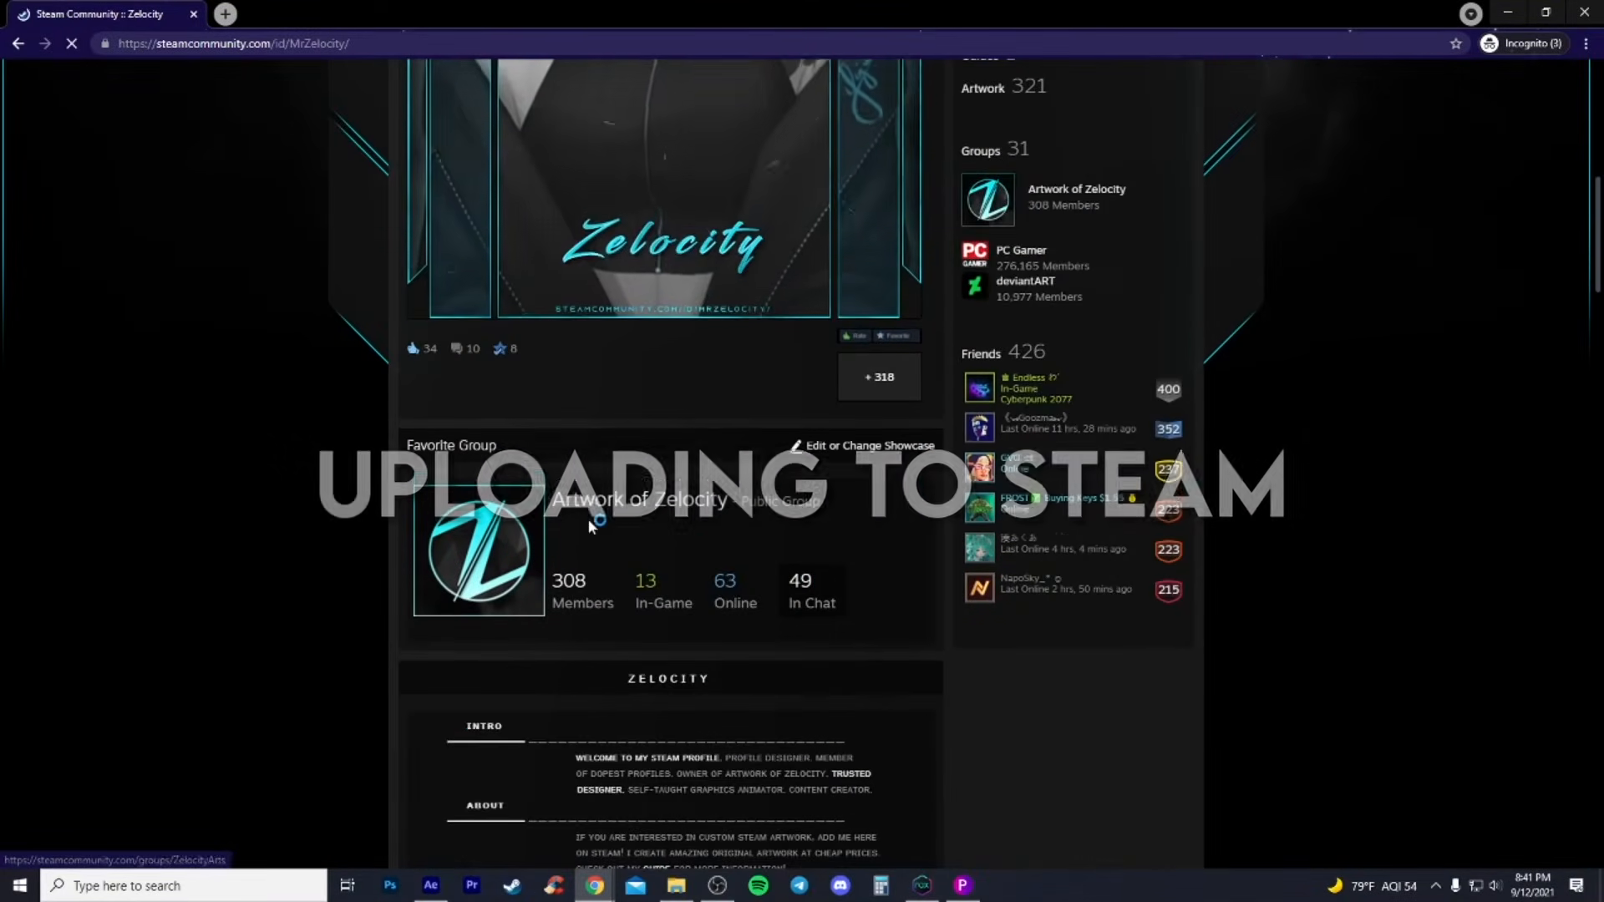
scroll(479, 533, down, 6)
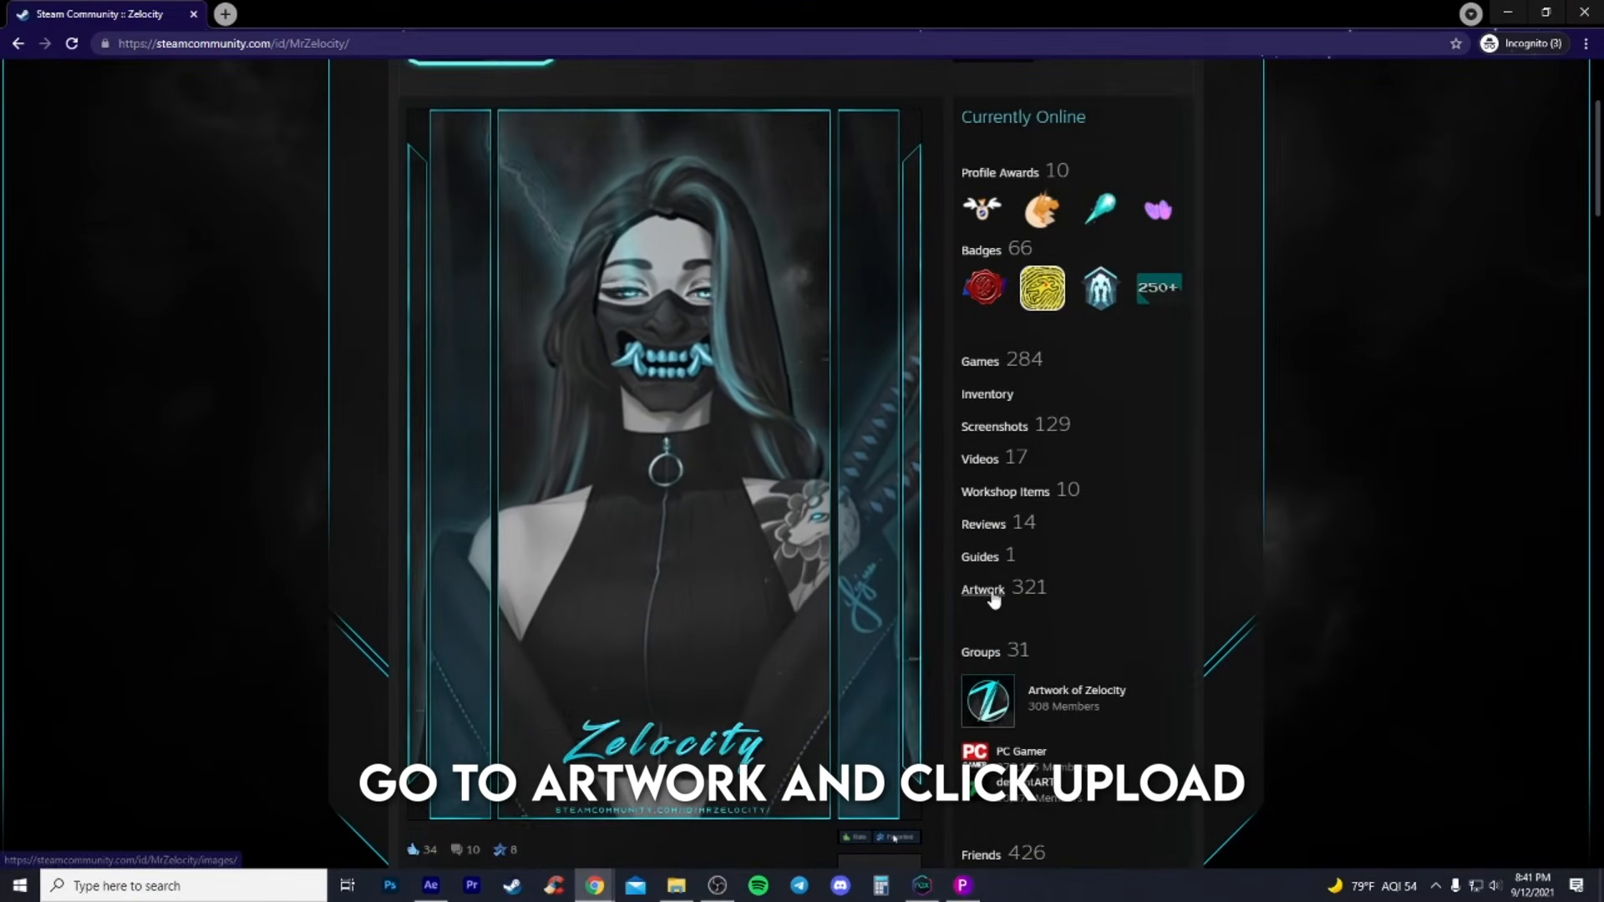
click(992, 595)
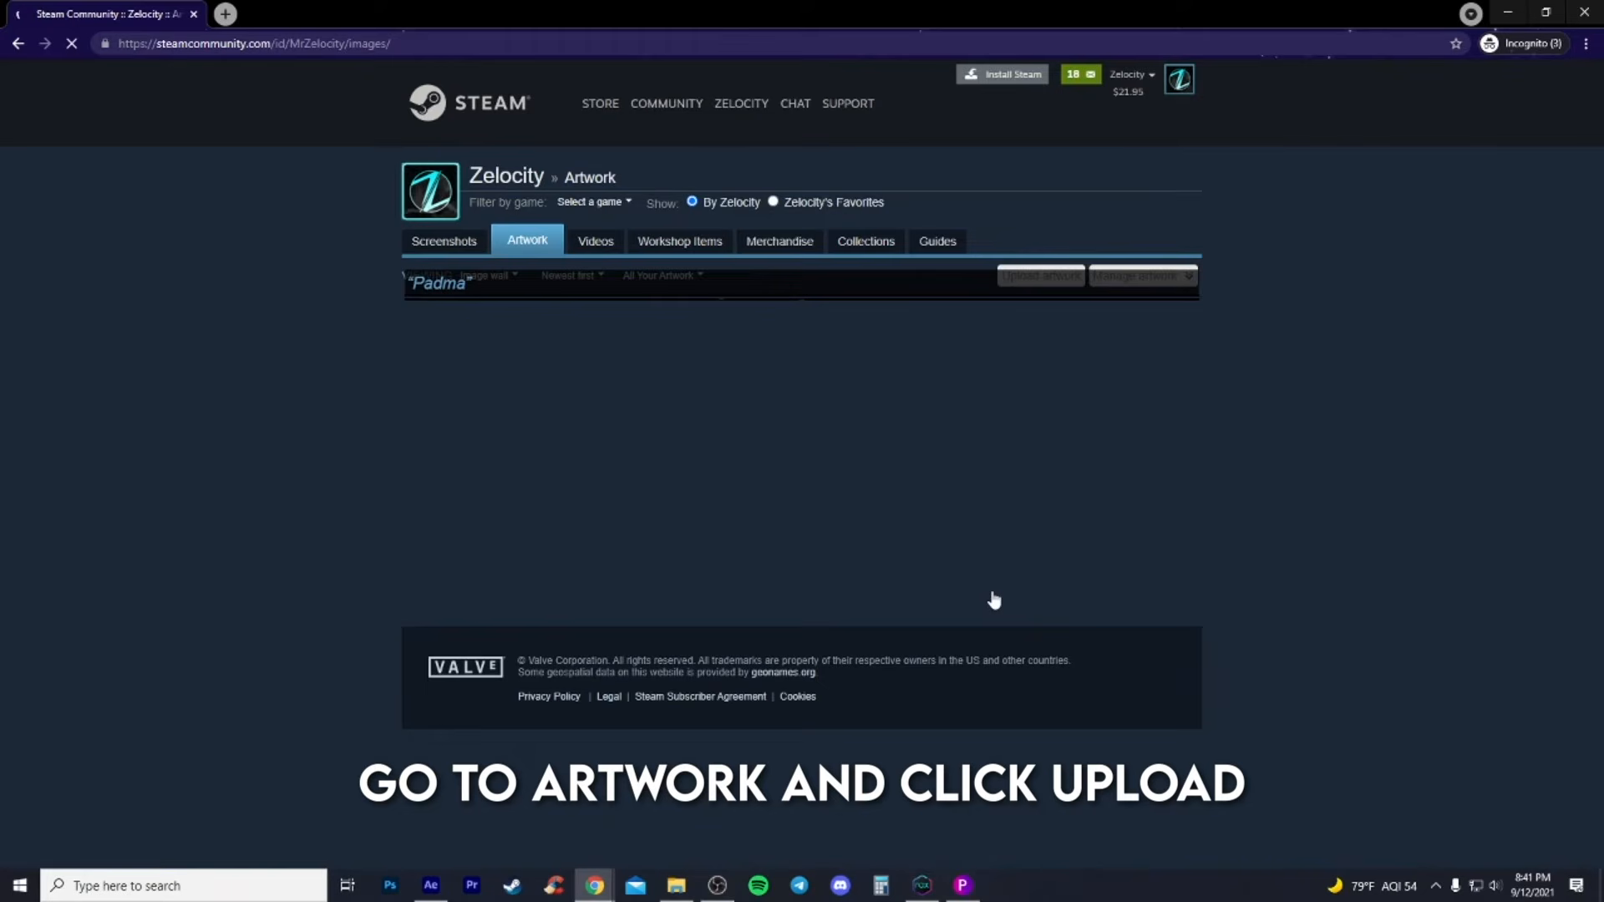
click(1040, 277)
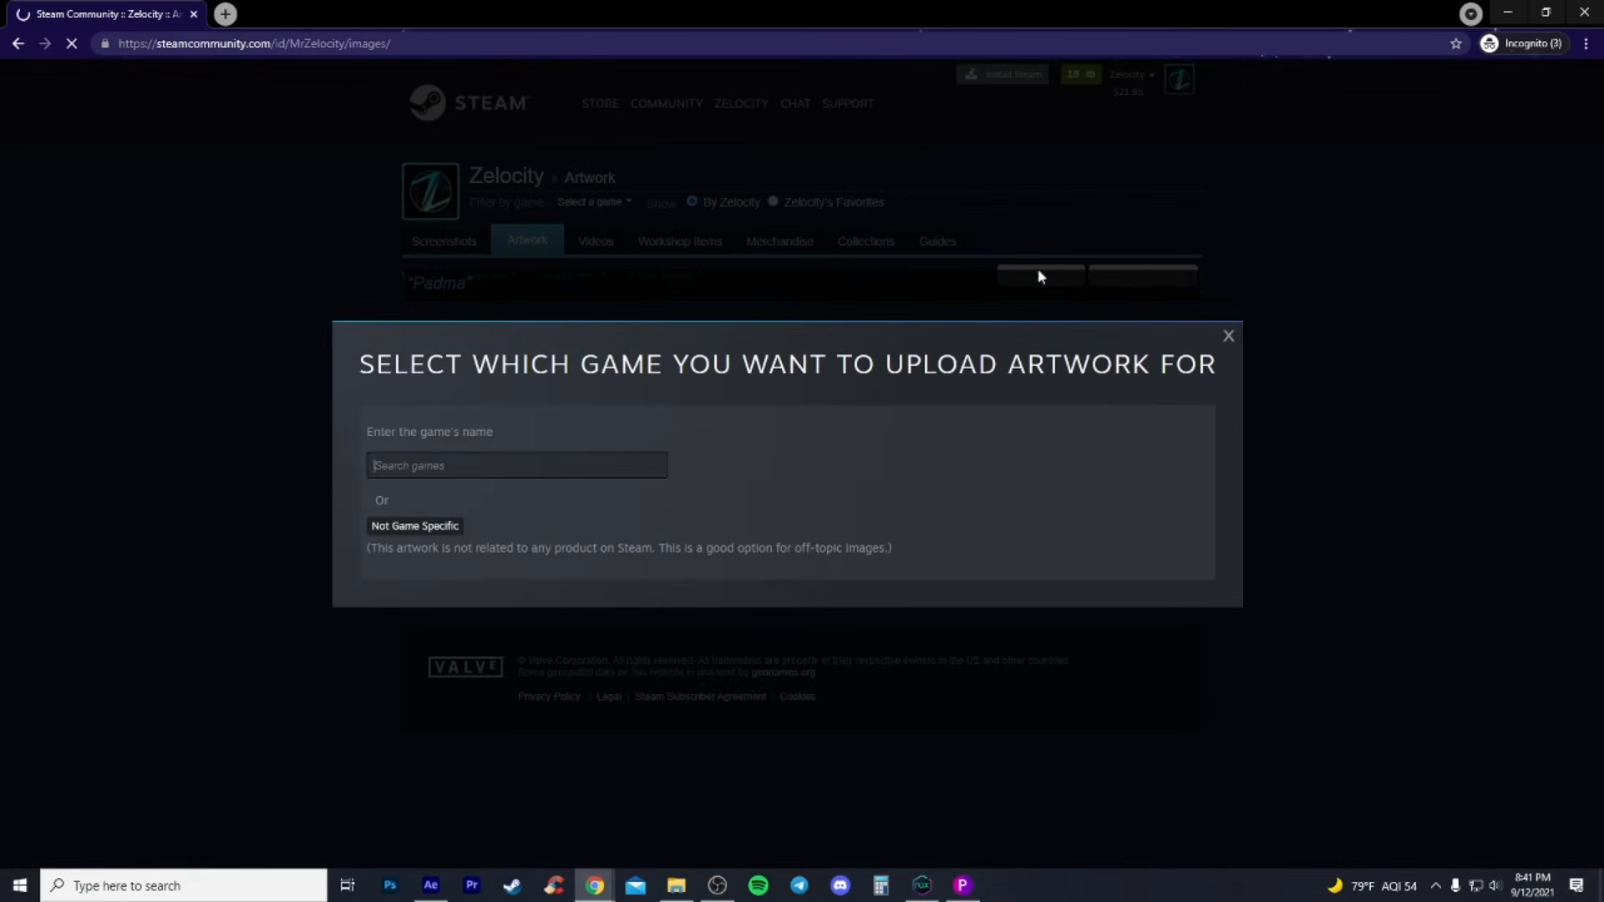
click(399, 533)
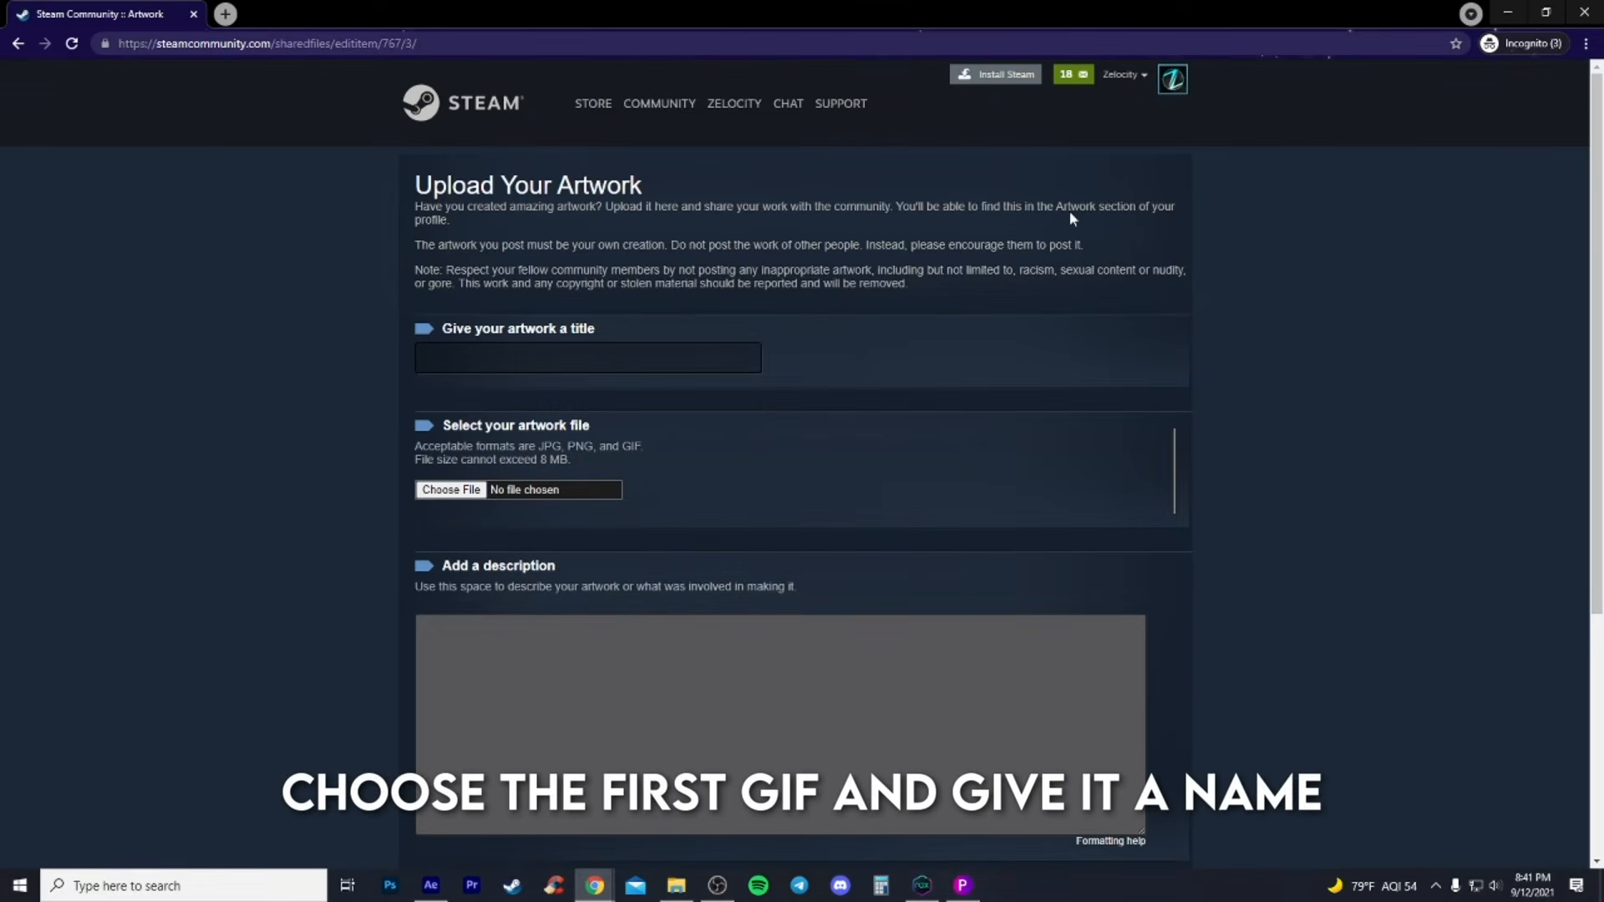
- Choose 1a.gif from the Uploadable folder as the artwork file
click(465, 492)
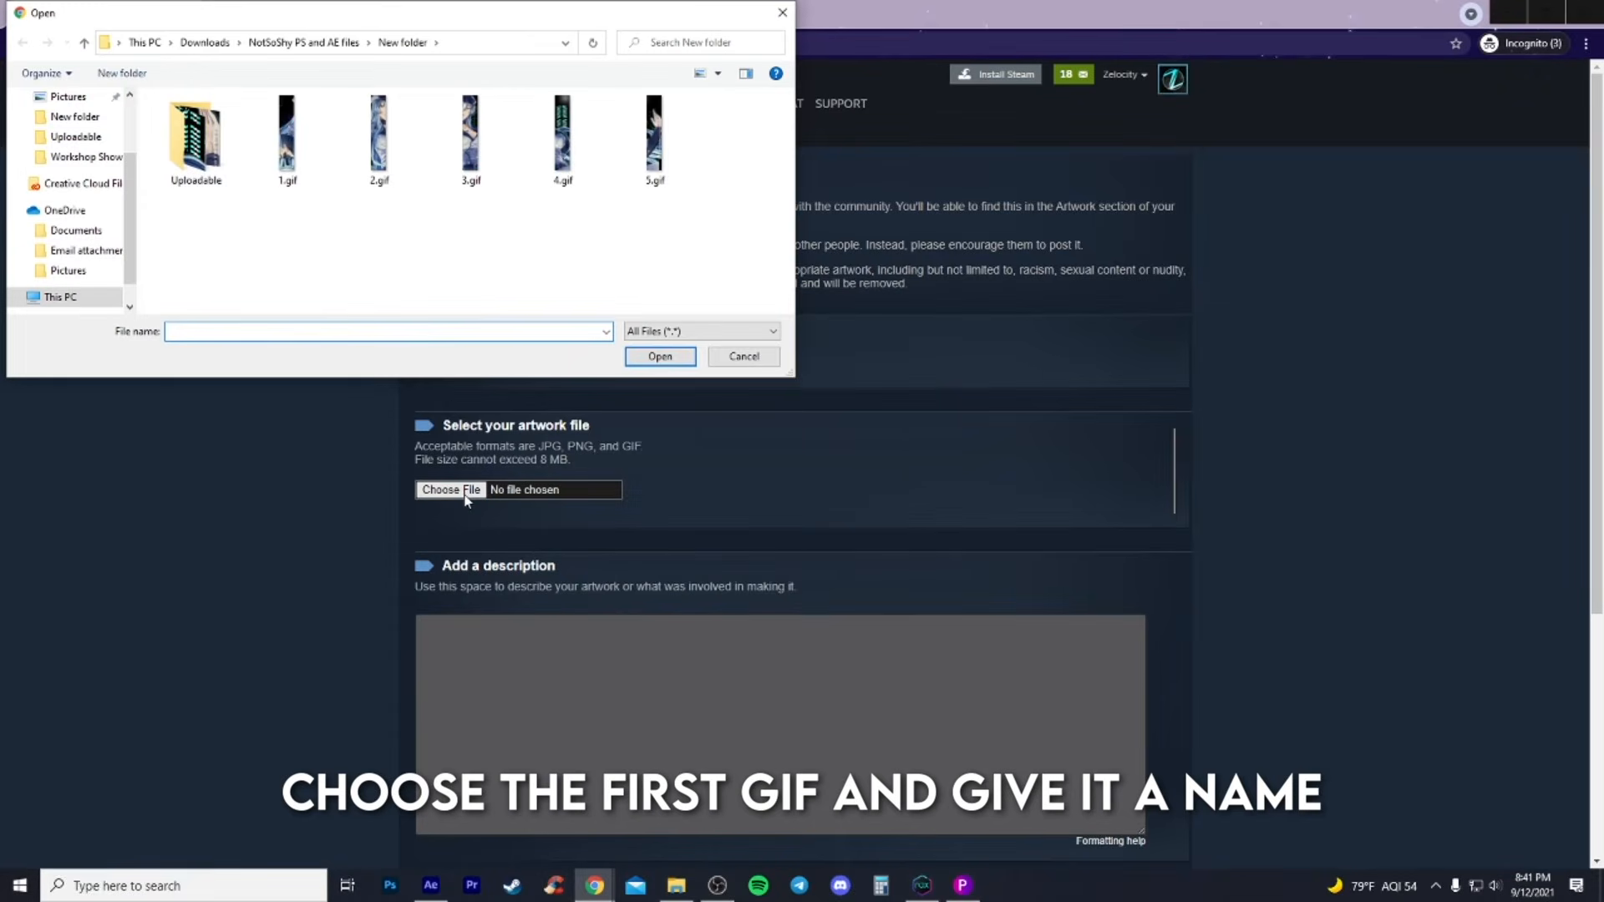
drag(418, 27, 855, 282)
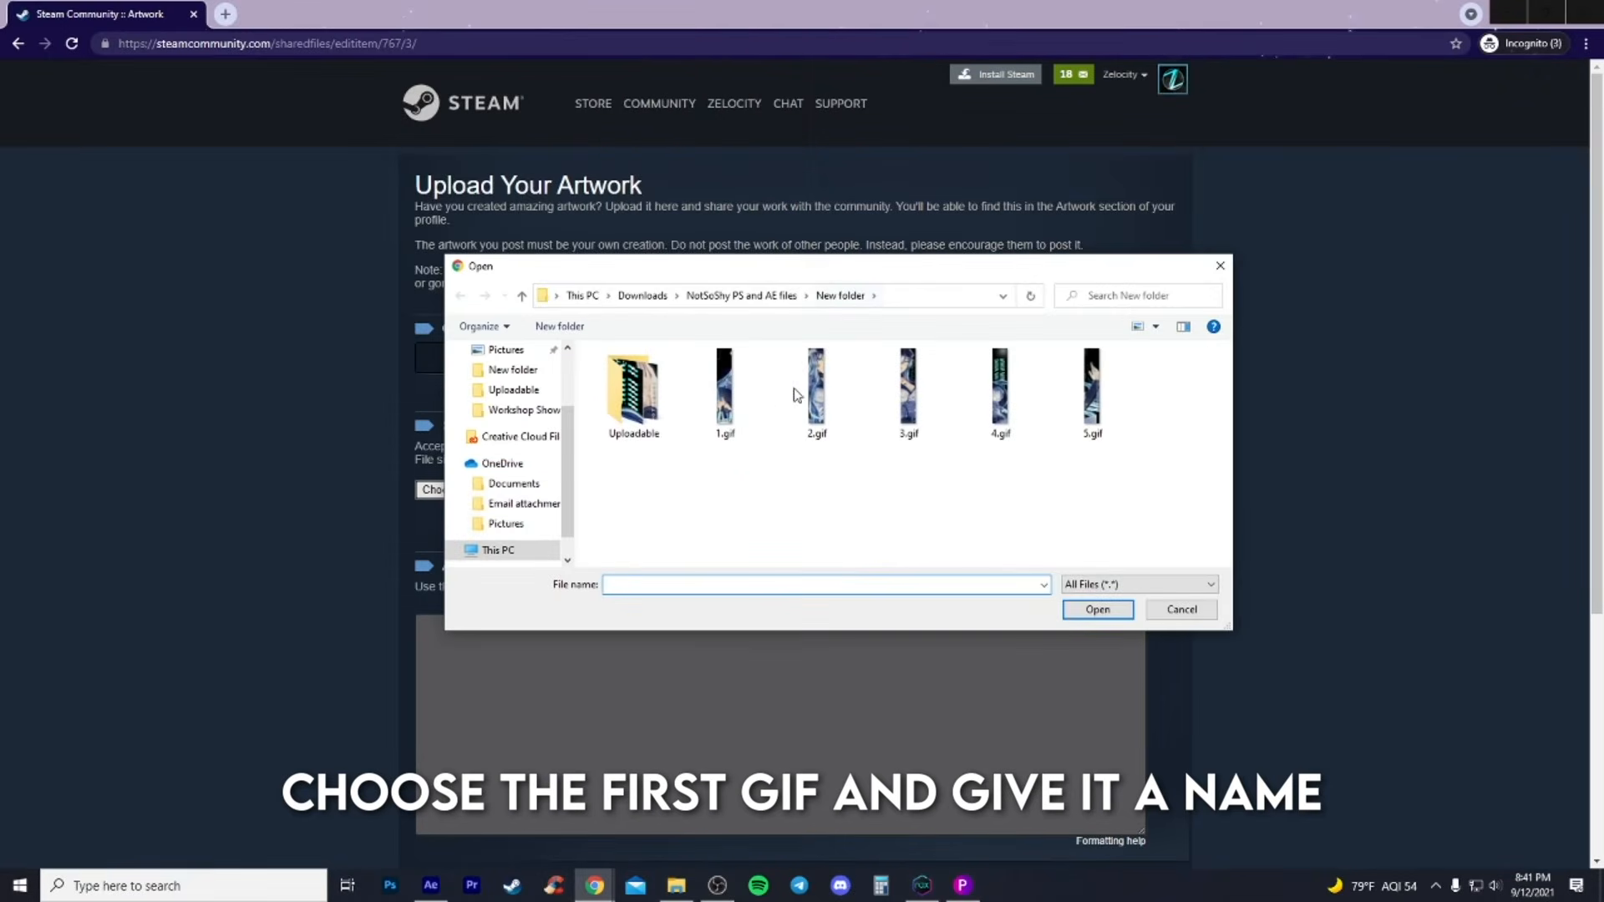
double_click(608, 393)
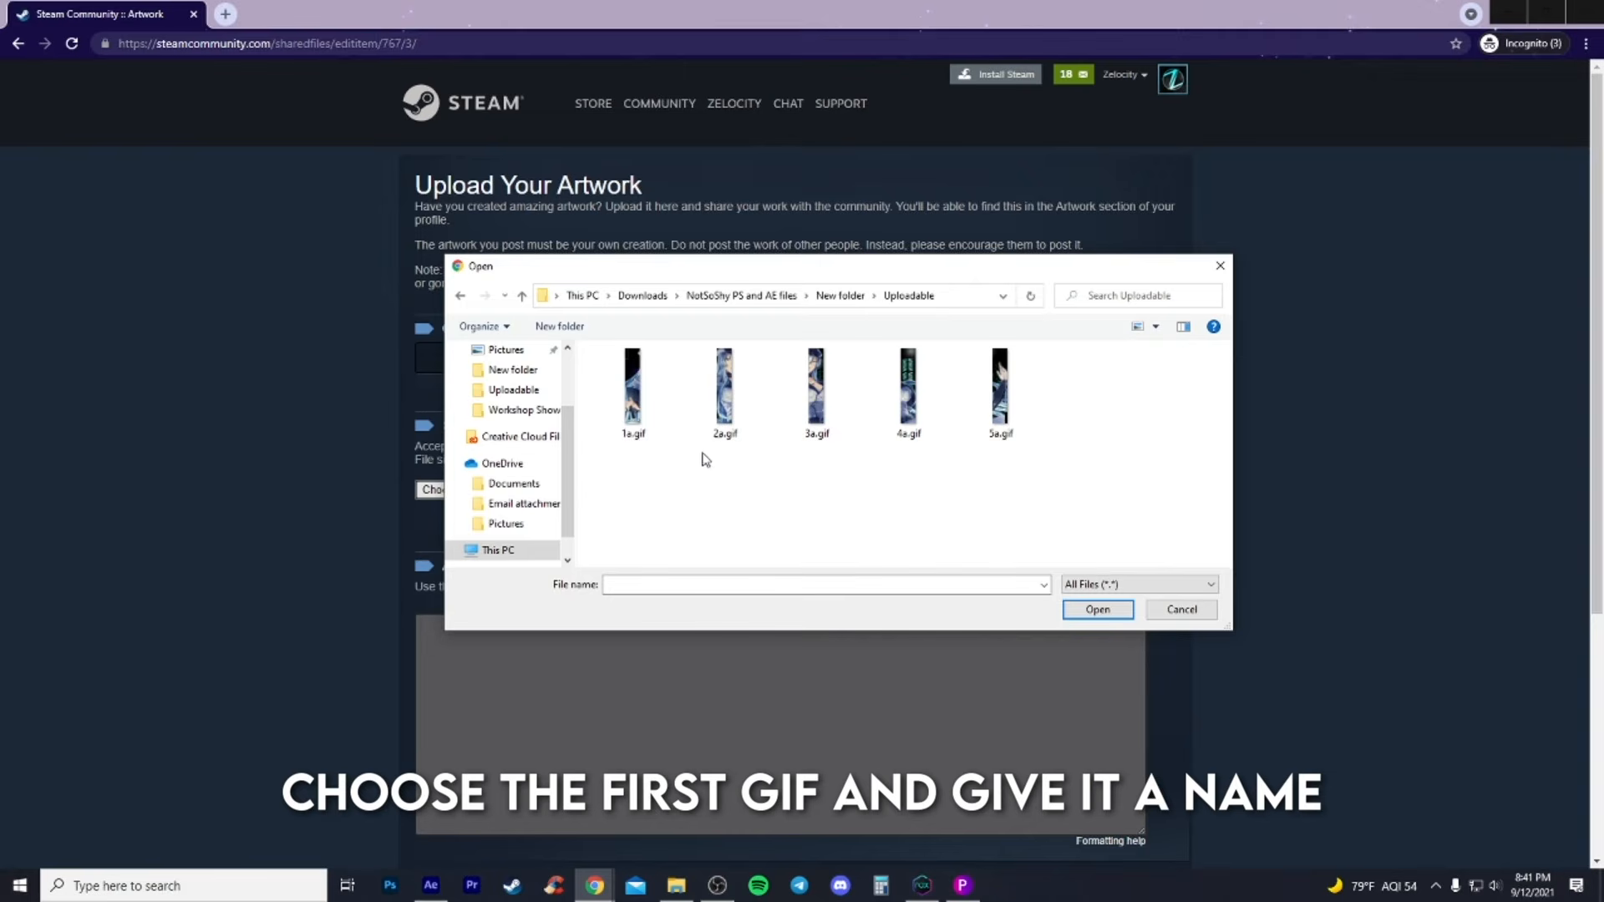
click(622, 400)
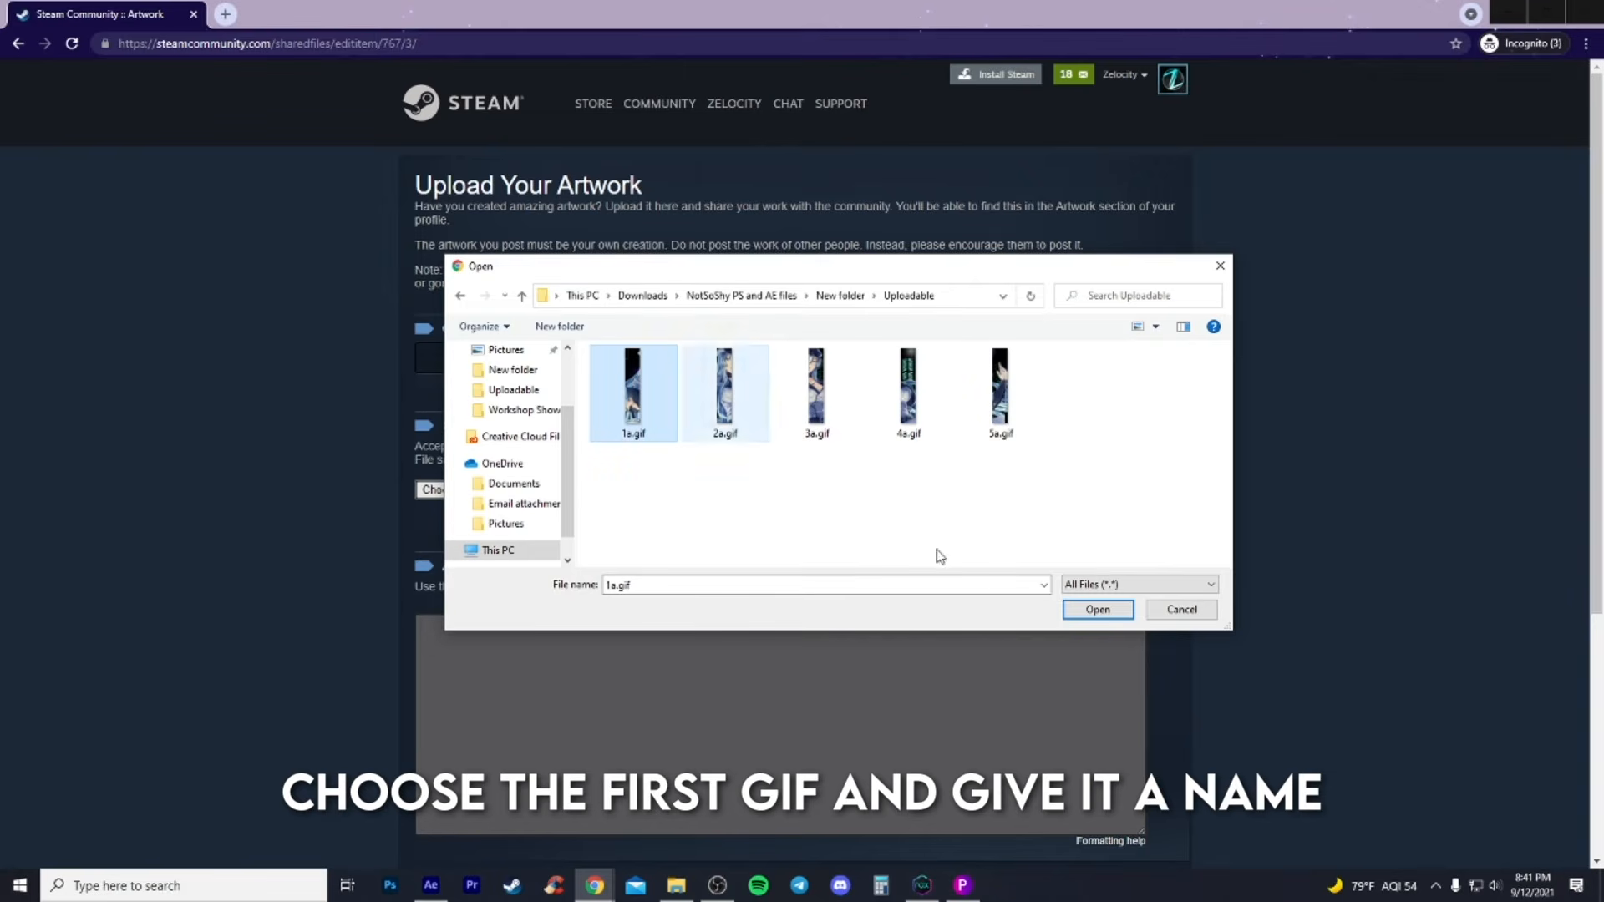
click(1094, 610)
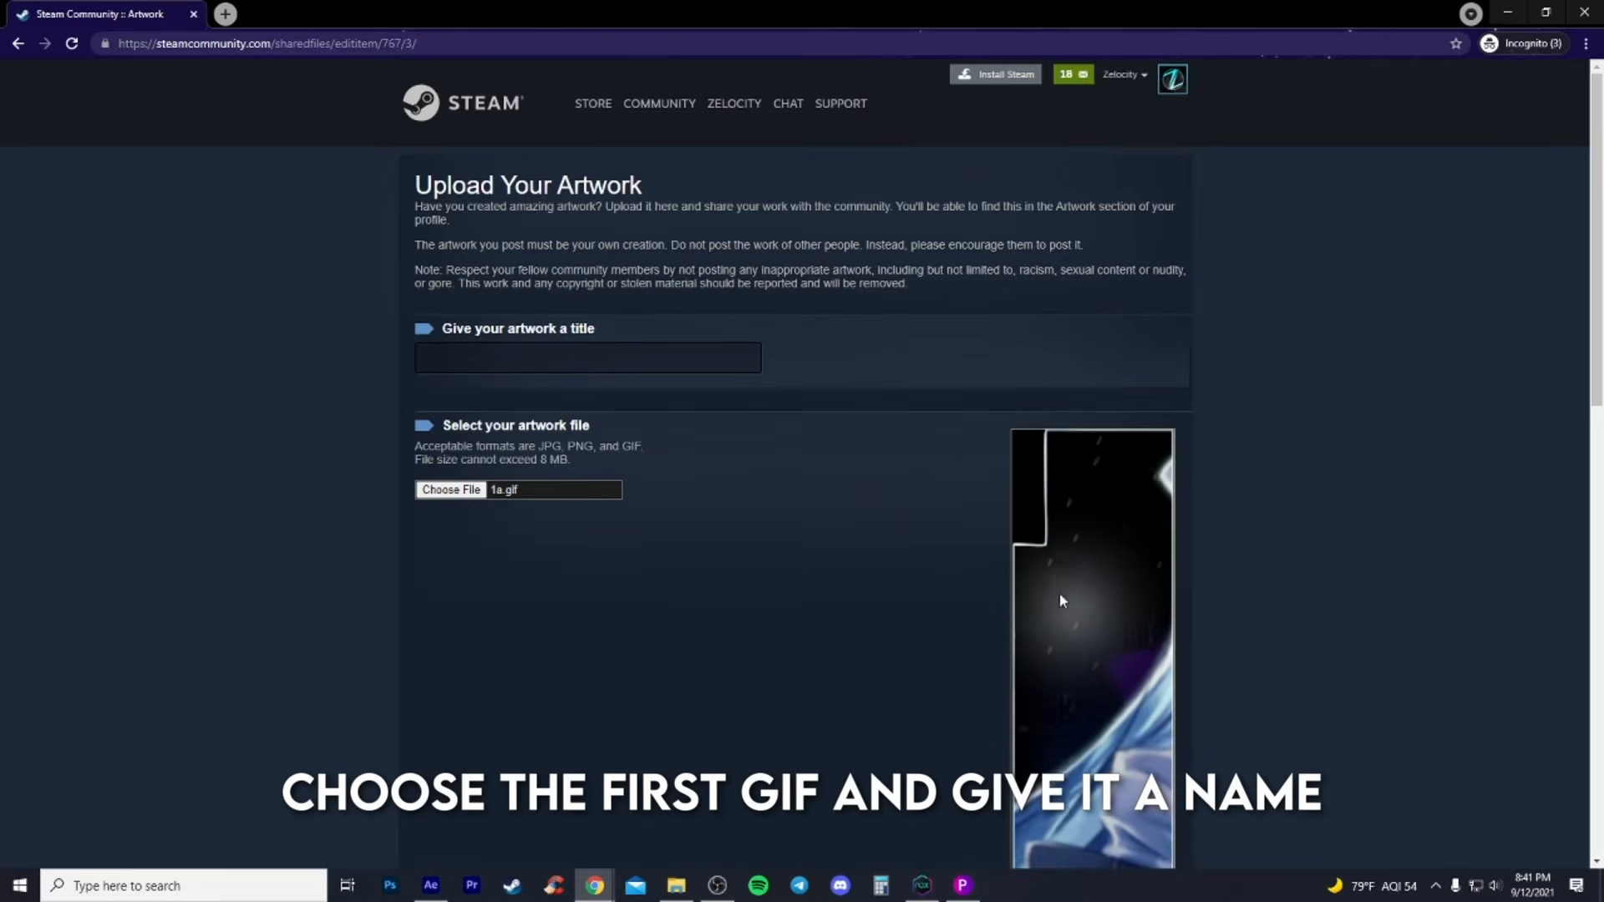
- Review the rest of the upload form and title the artwork 1
scroll(988, 541, down, 3)
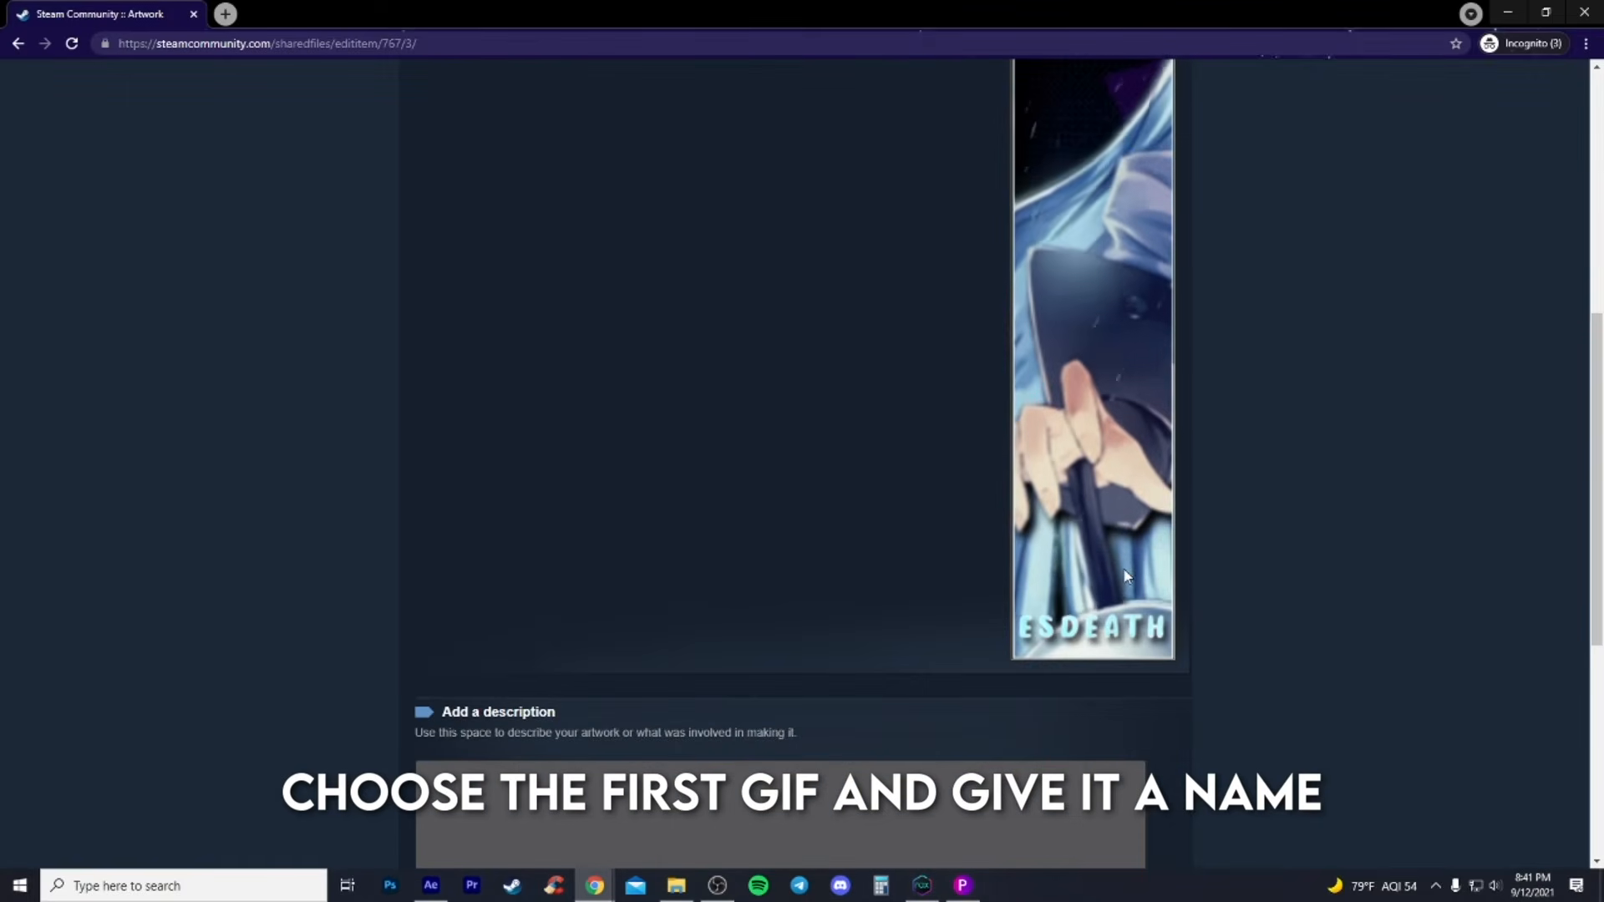
scroll(1119, 570, down, 4)
scroll(982, 551, down, 3)
click(551, 666)
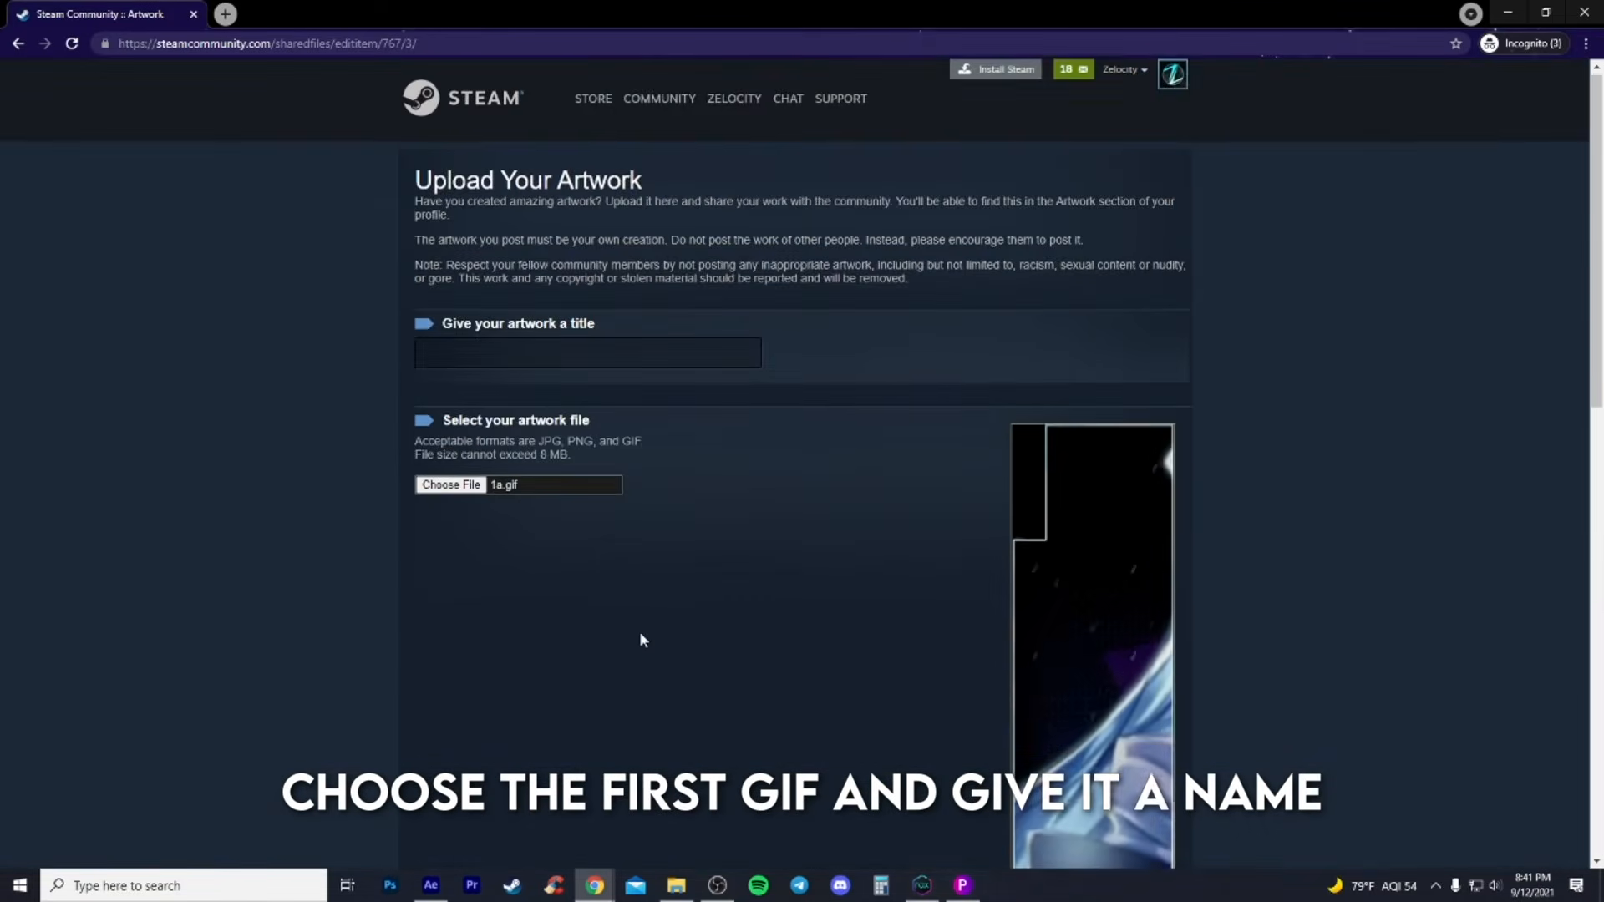
click(517, 355)
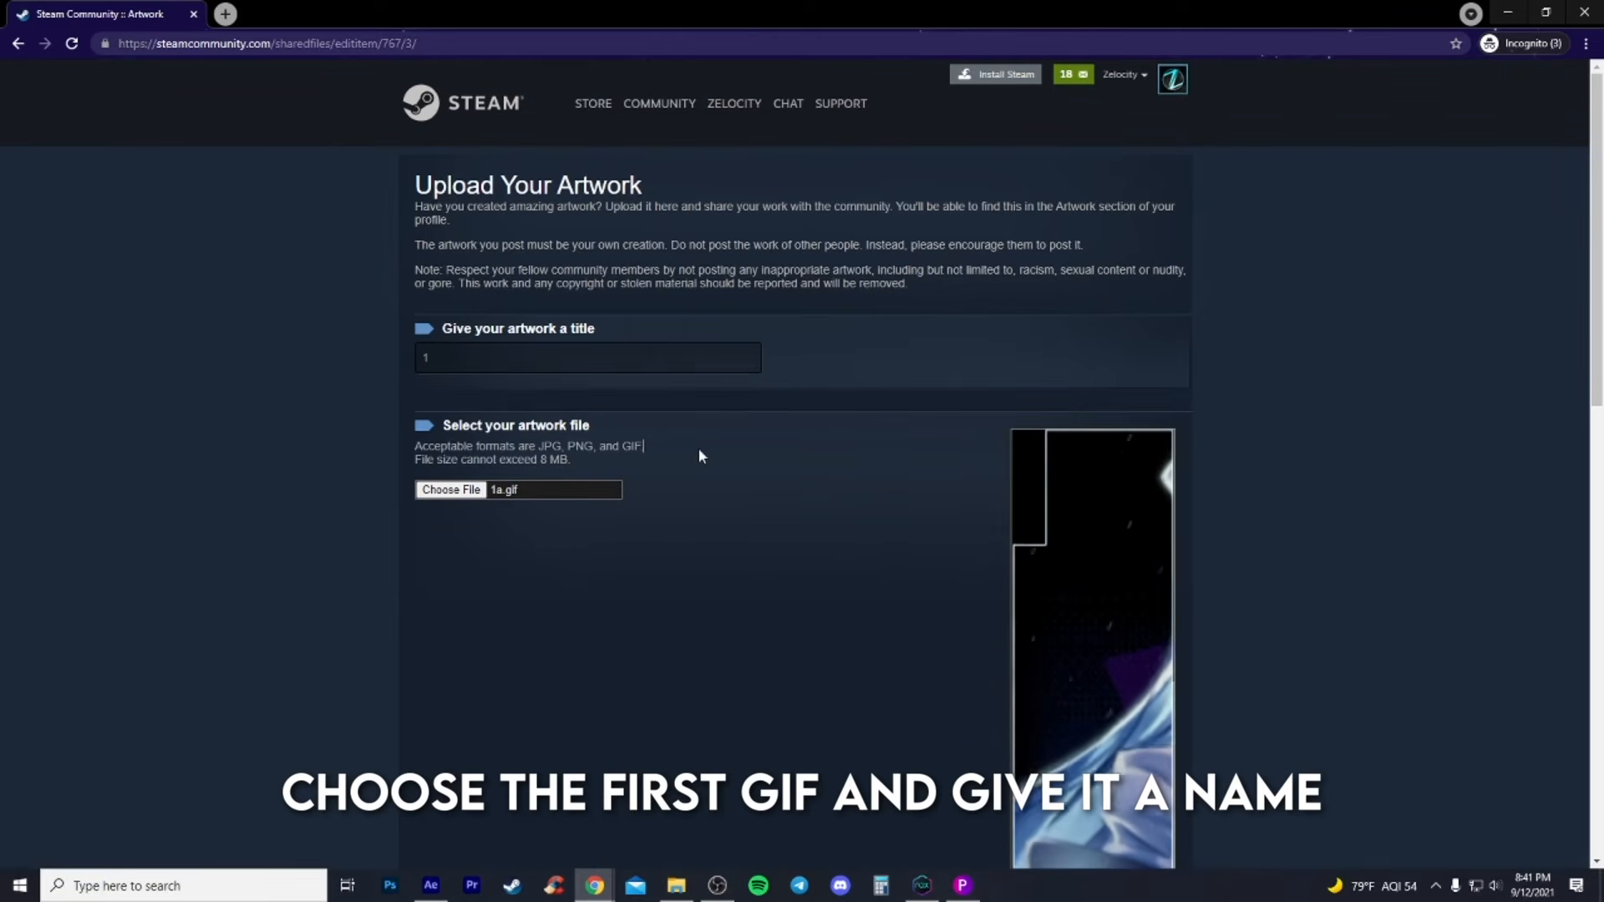
click(518, 363)
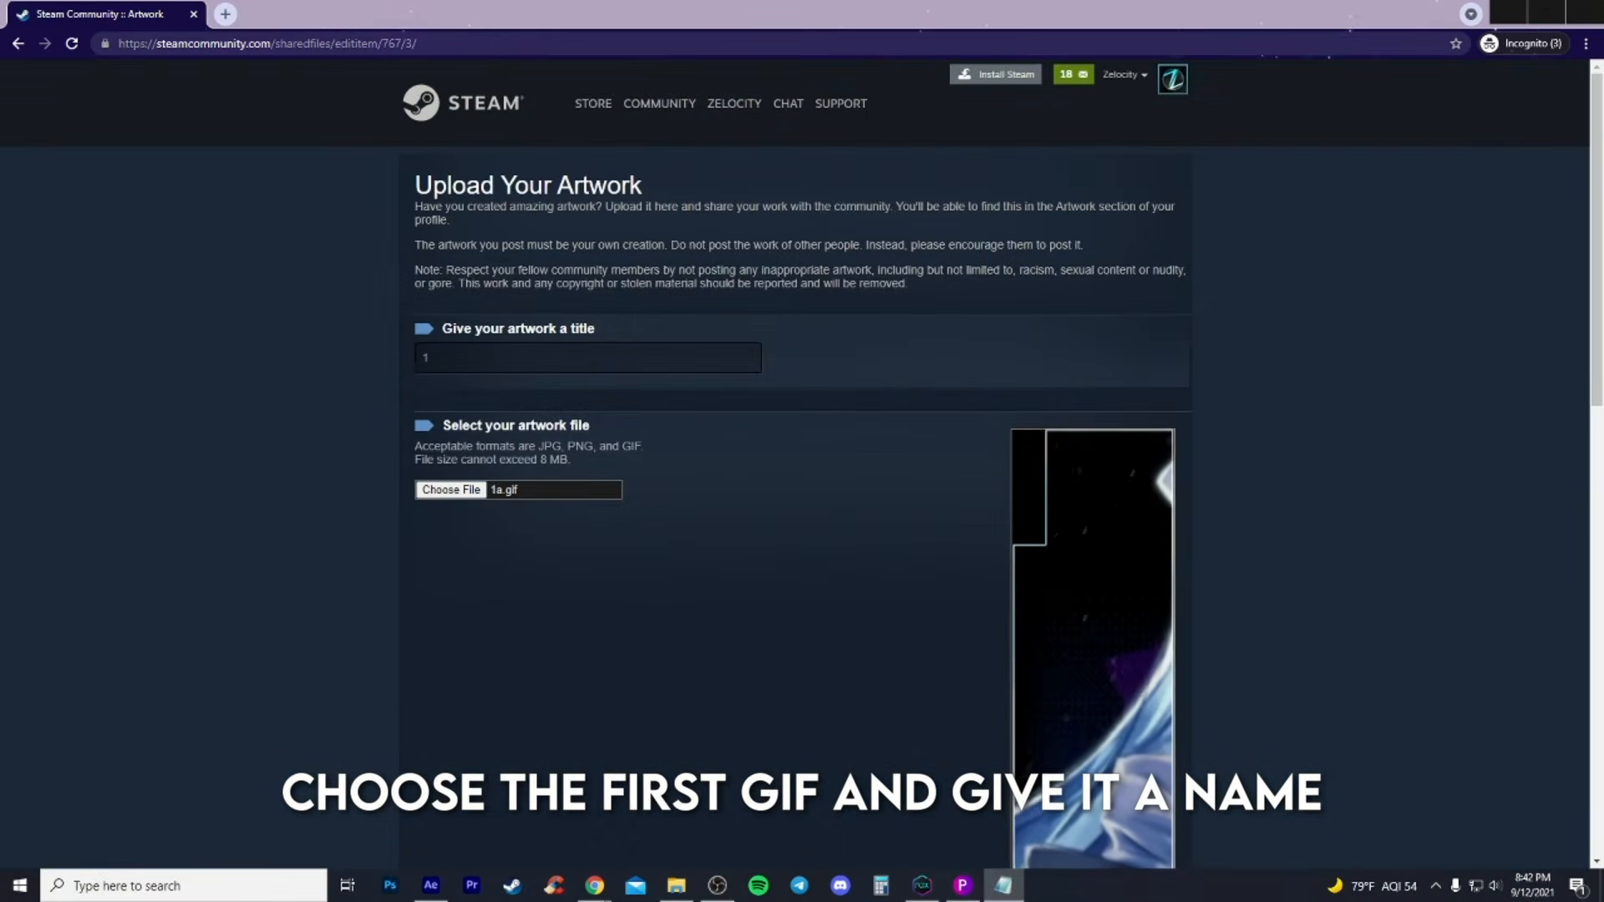
- Bring the Notepad window with the console code over the upload page and make it narrower
click(1165, 443)
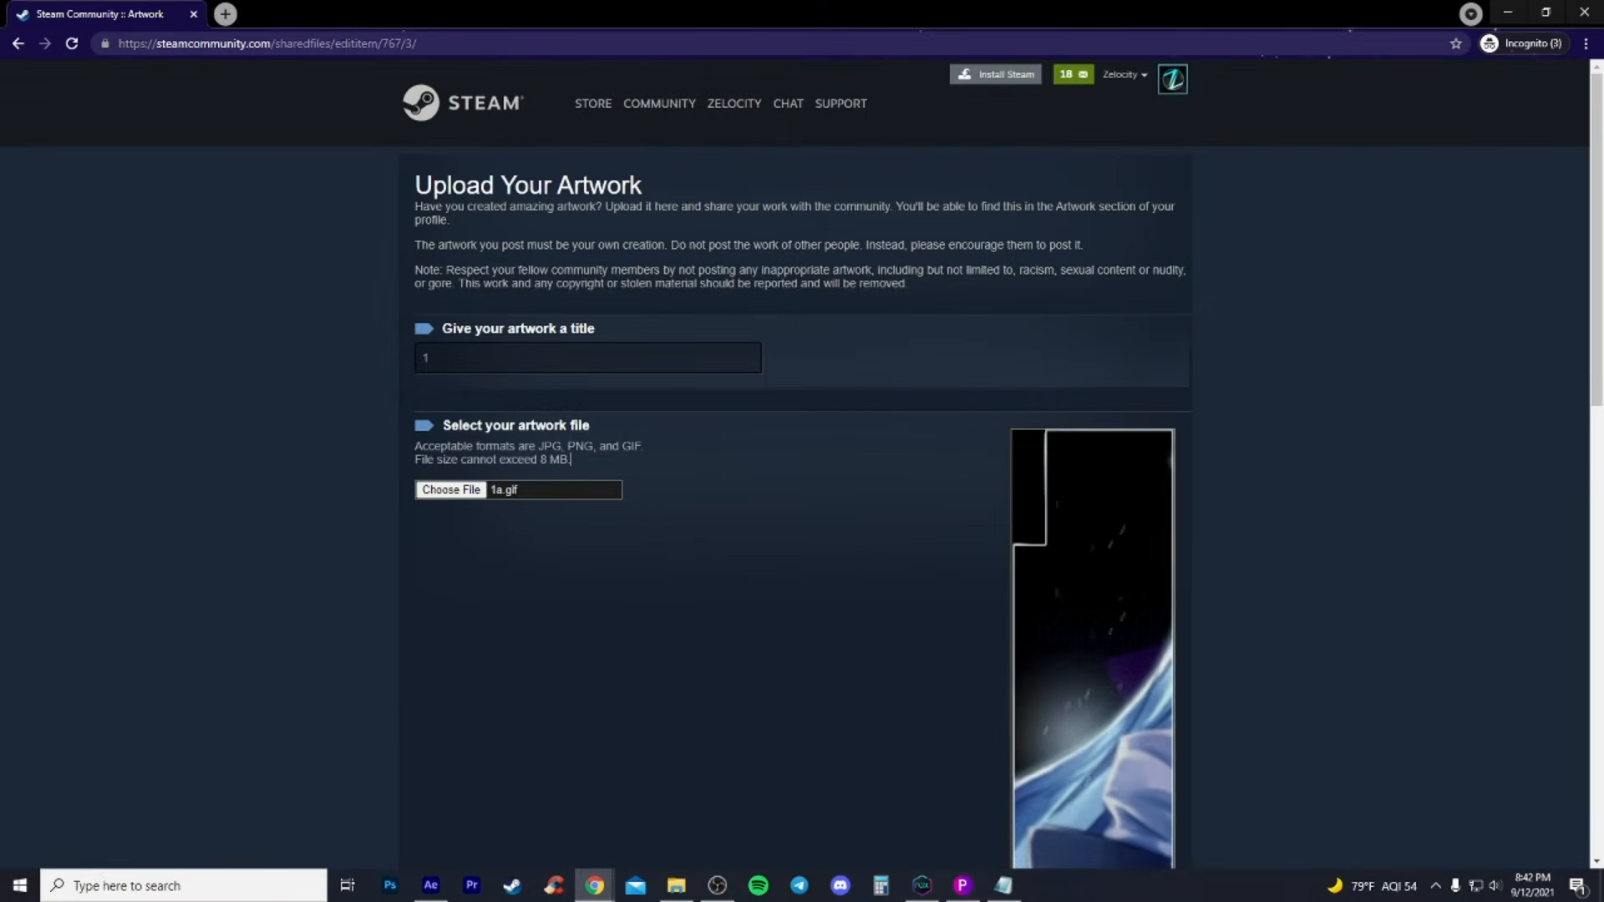
drag(1603, 448, 401, 429)
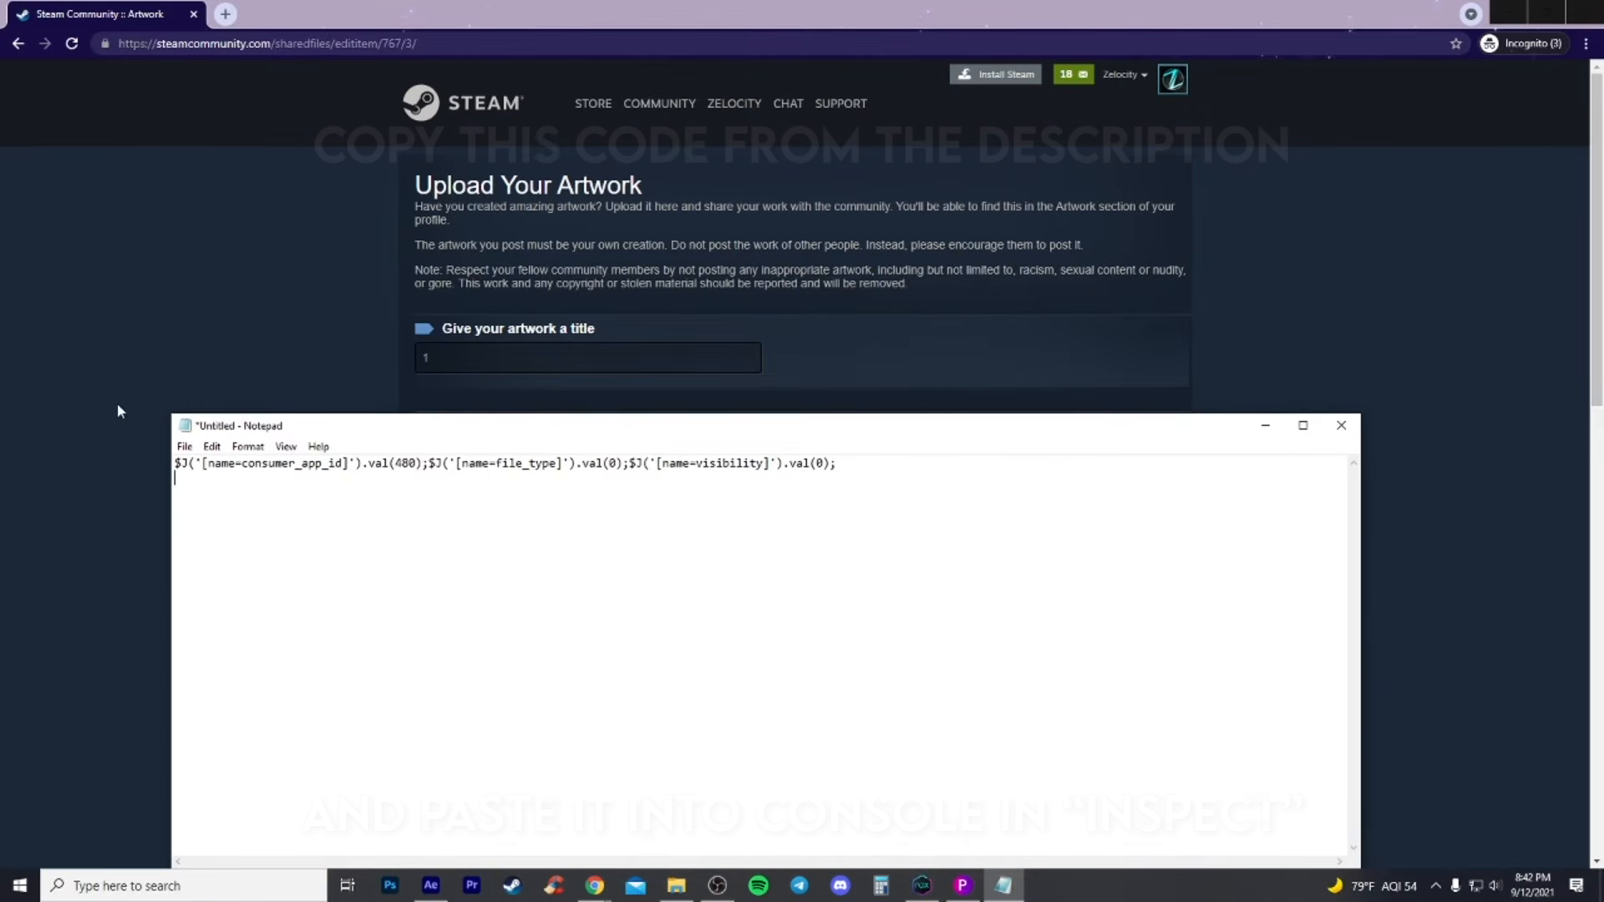
drag(164, 413, 622, 428)
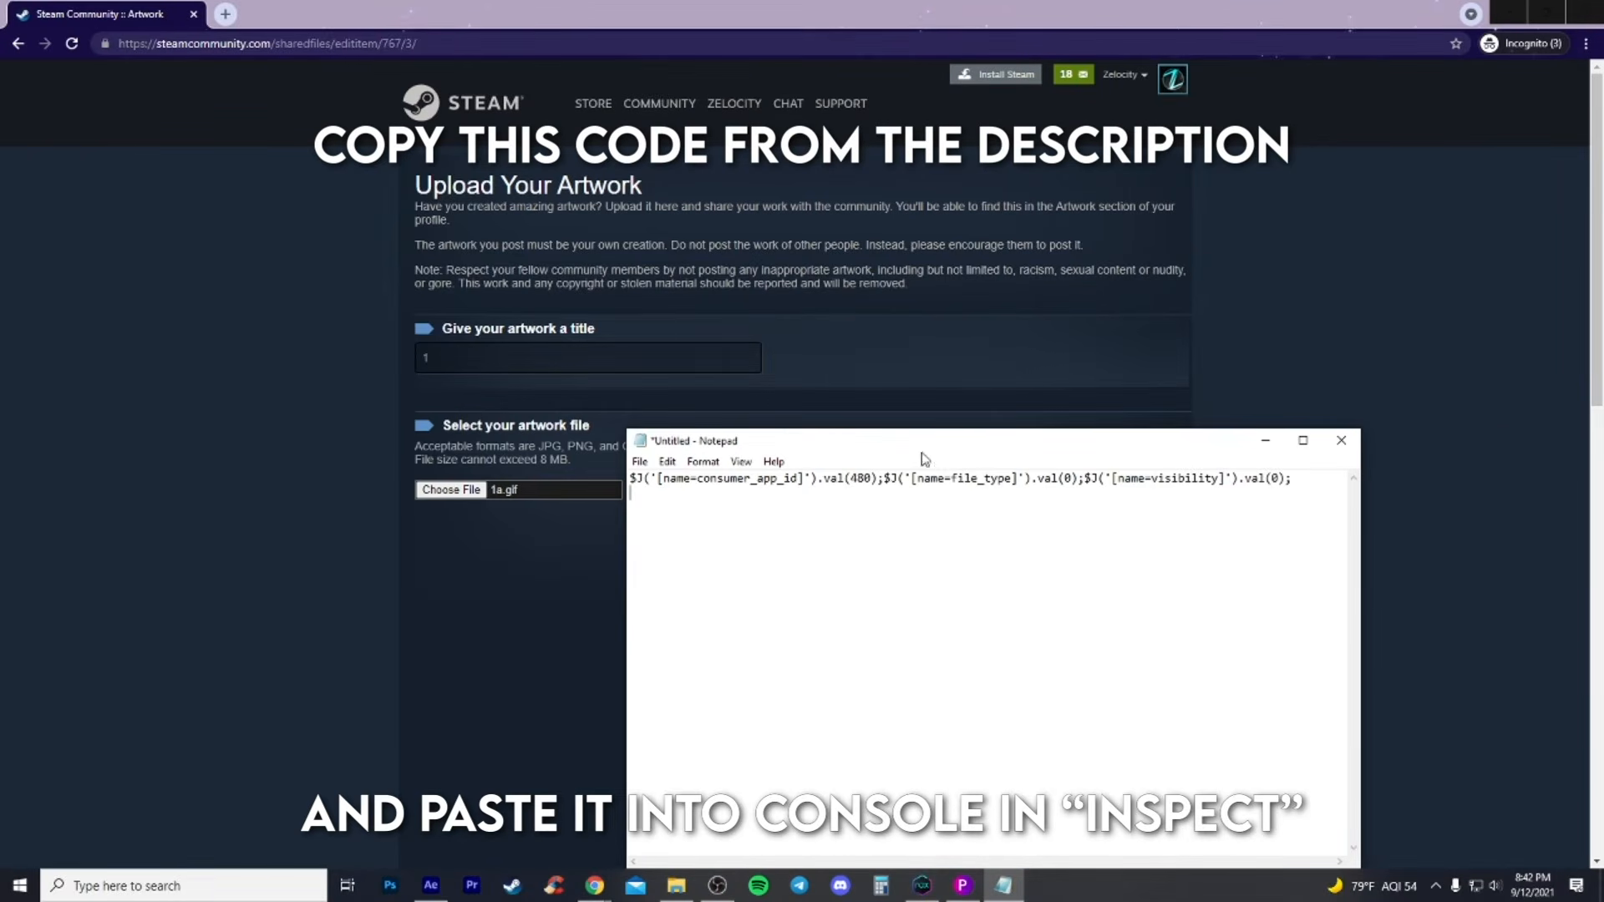
- Move the Notepad window clear of the artwork form, make it shorter and copy its whole line of console code
drag(925, 459, 1174, 347)
drag(996, 339, 885, 327)
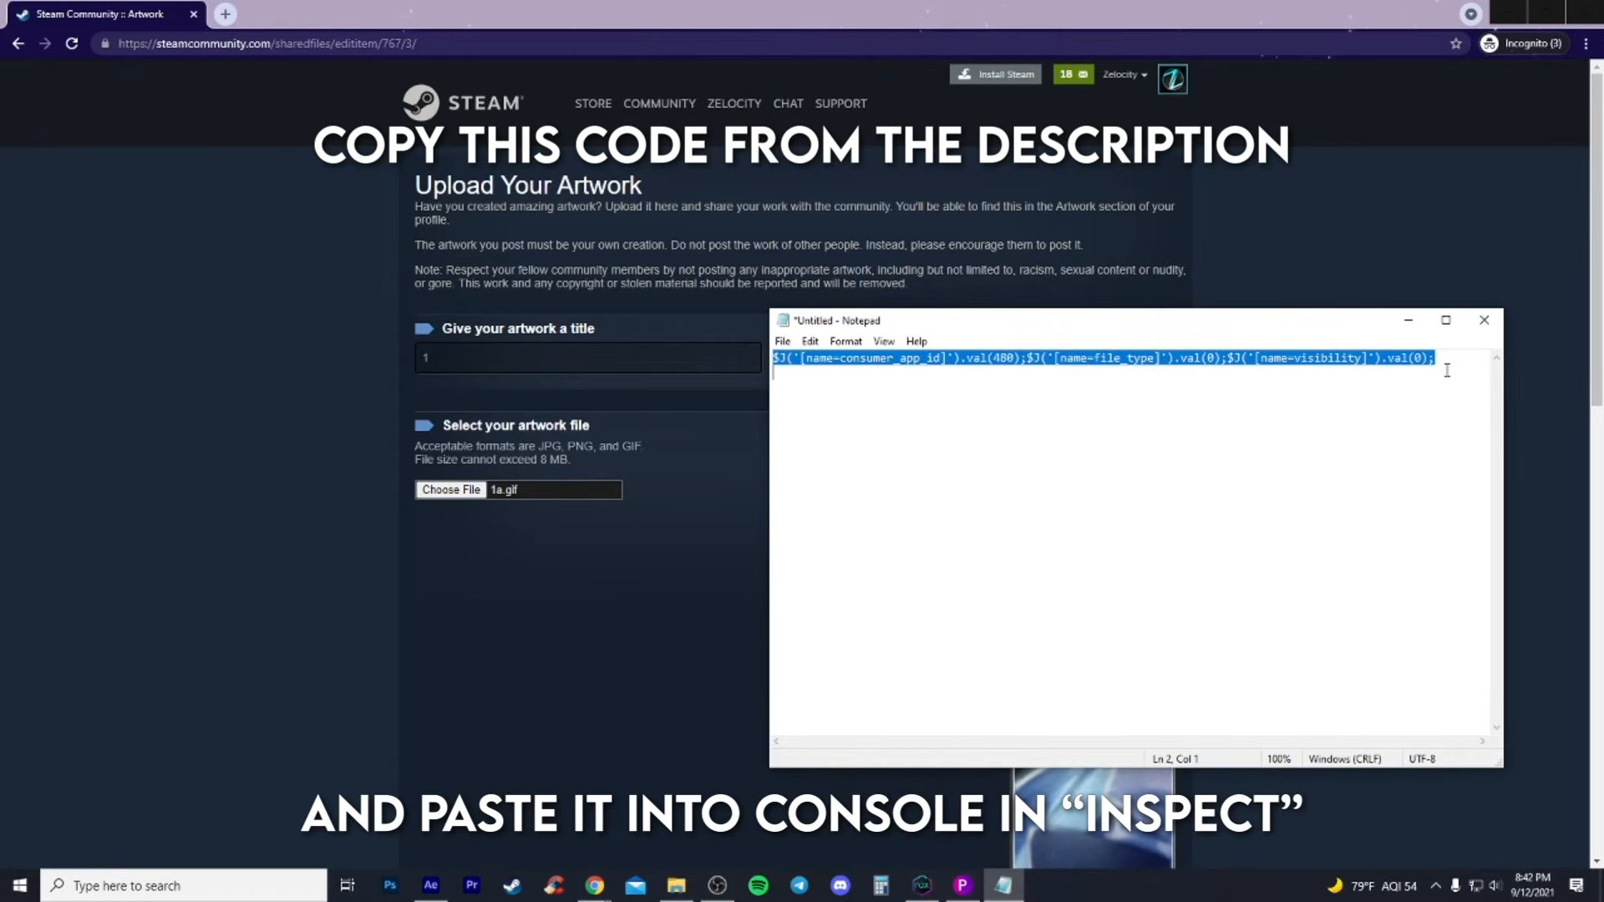
drag(1258, 323, 1281, 289)
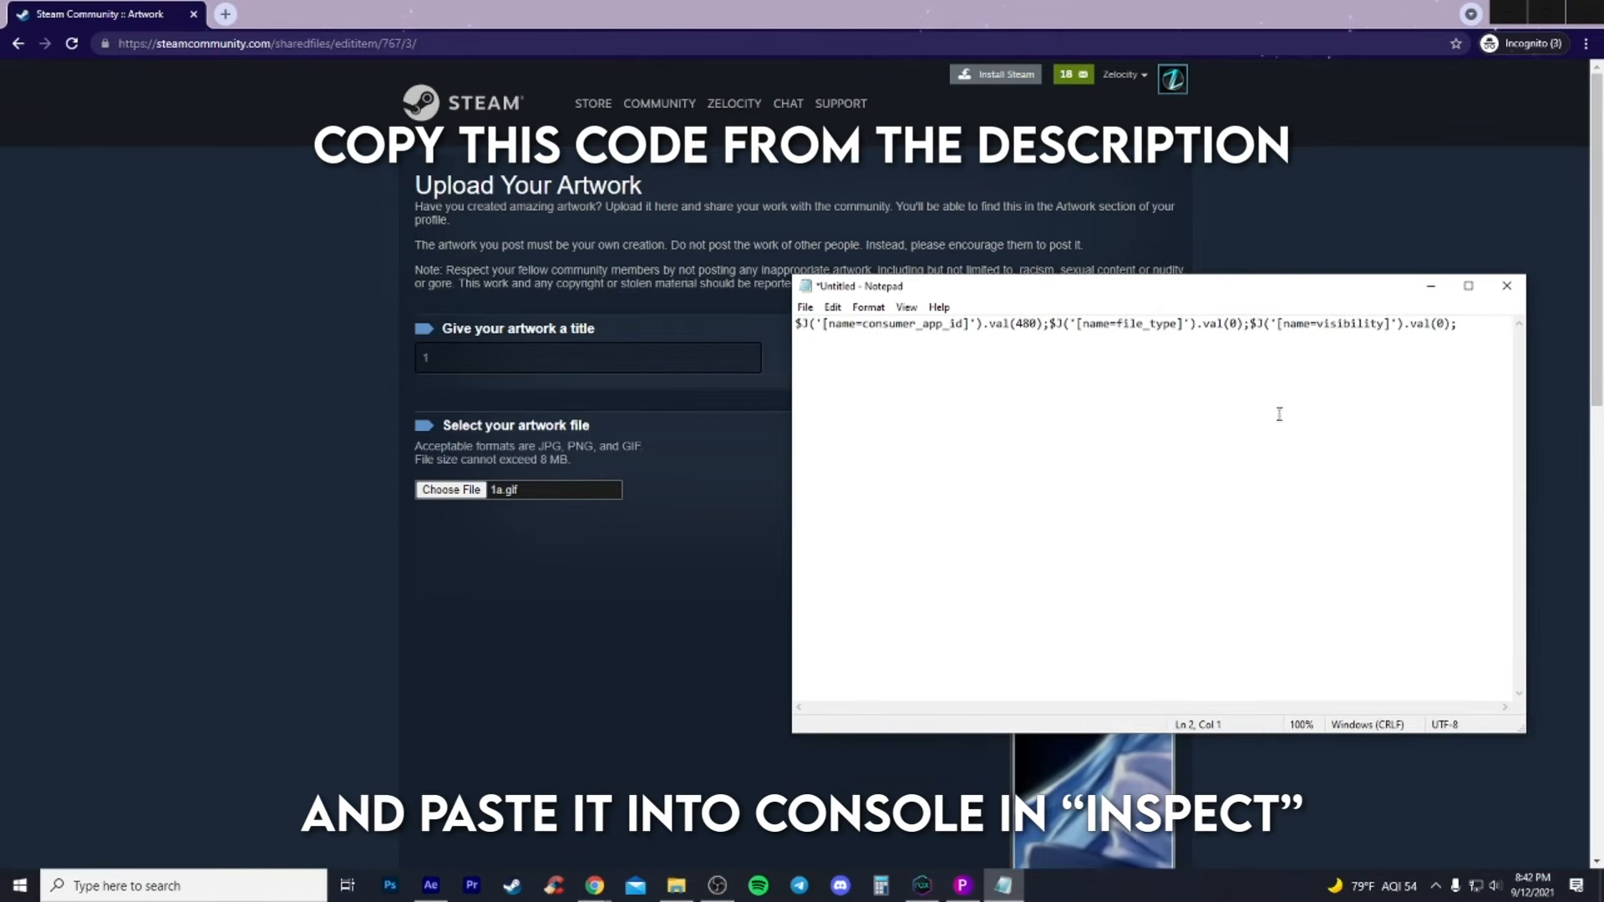
drag(1216, 714, 1224, 401)
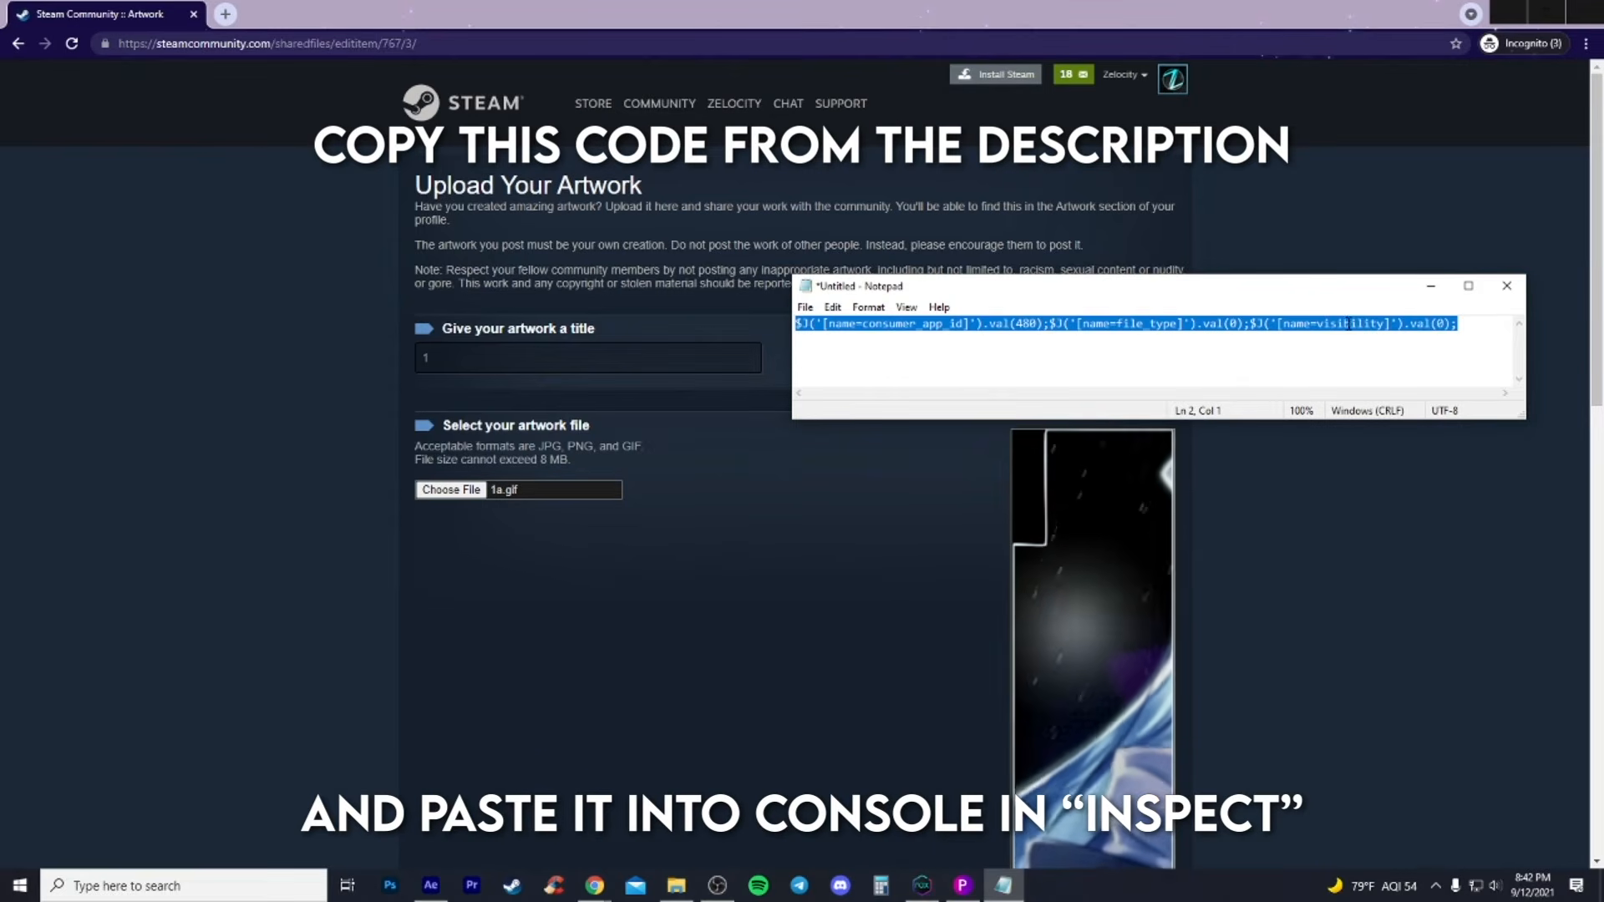
- Run $J('[name=consumer_app_id]').val(480);$J('[name=file_type]').val(0);$J('[name=visibility]').val(0); in the page's developer console and save artwork 1
click(1280, 499)
right_click(1278, 499)
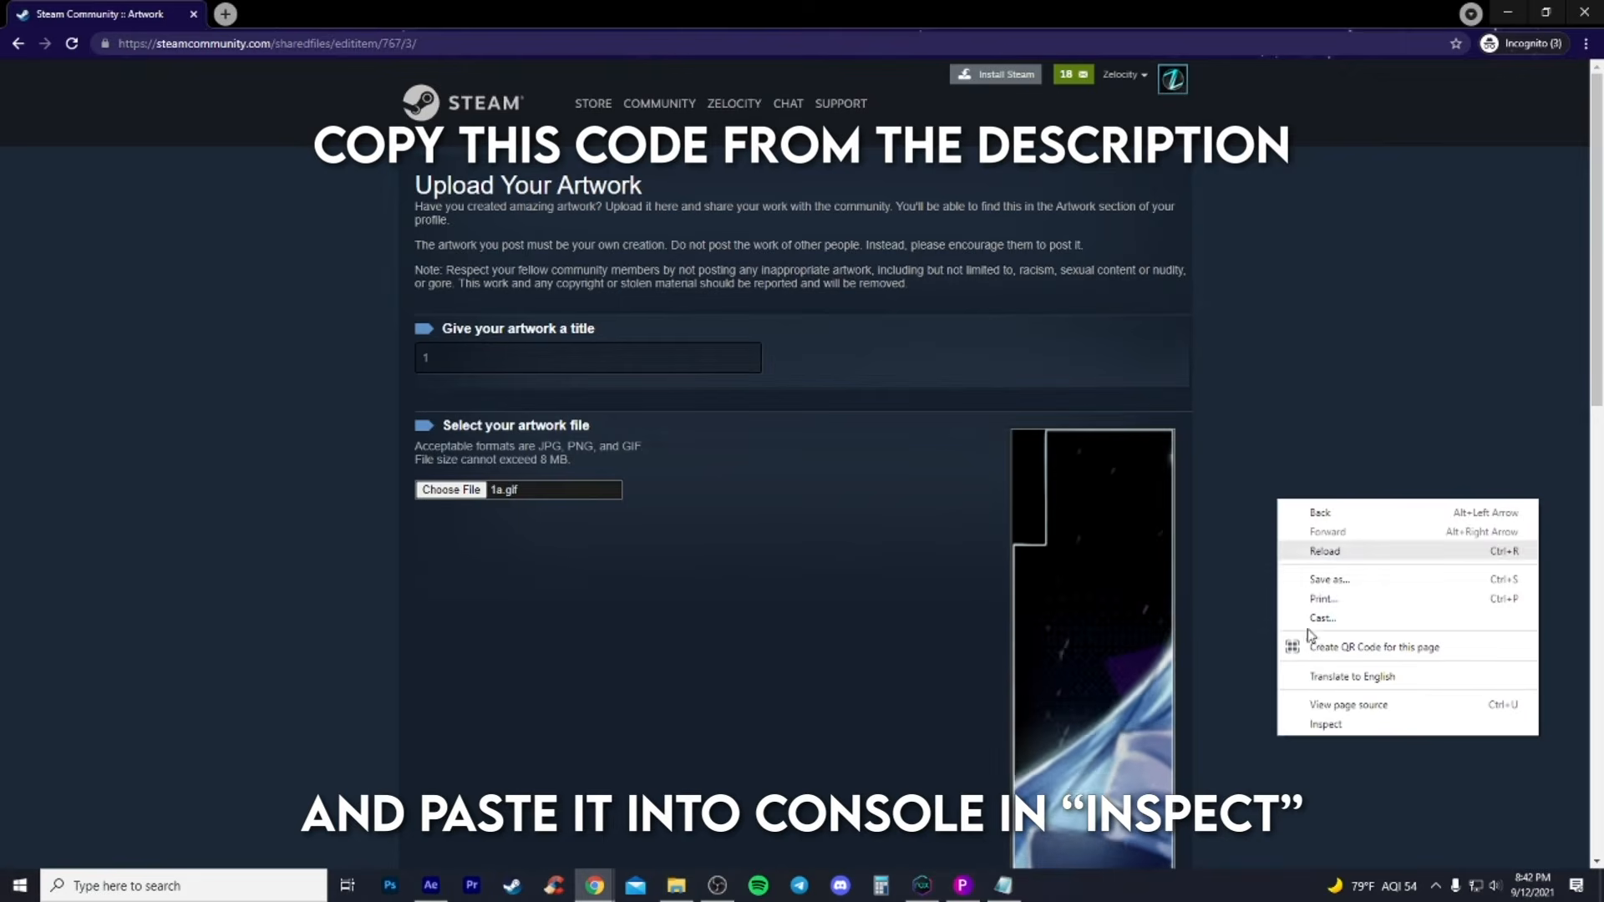
click(1321, 725)
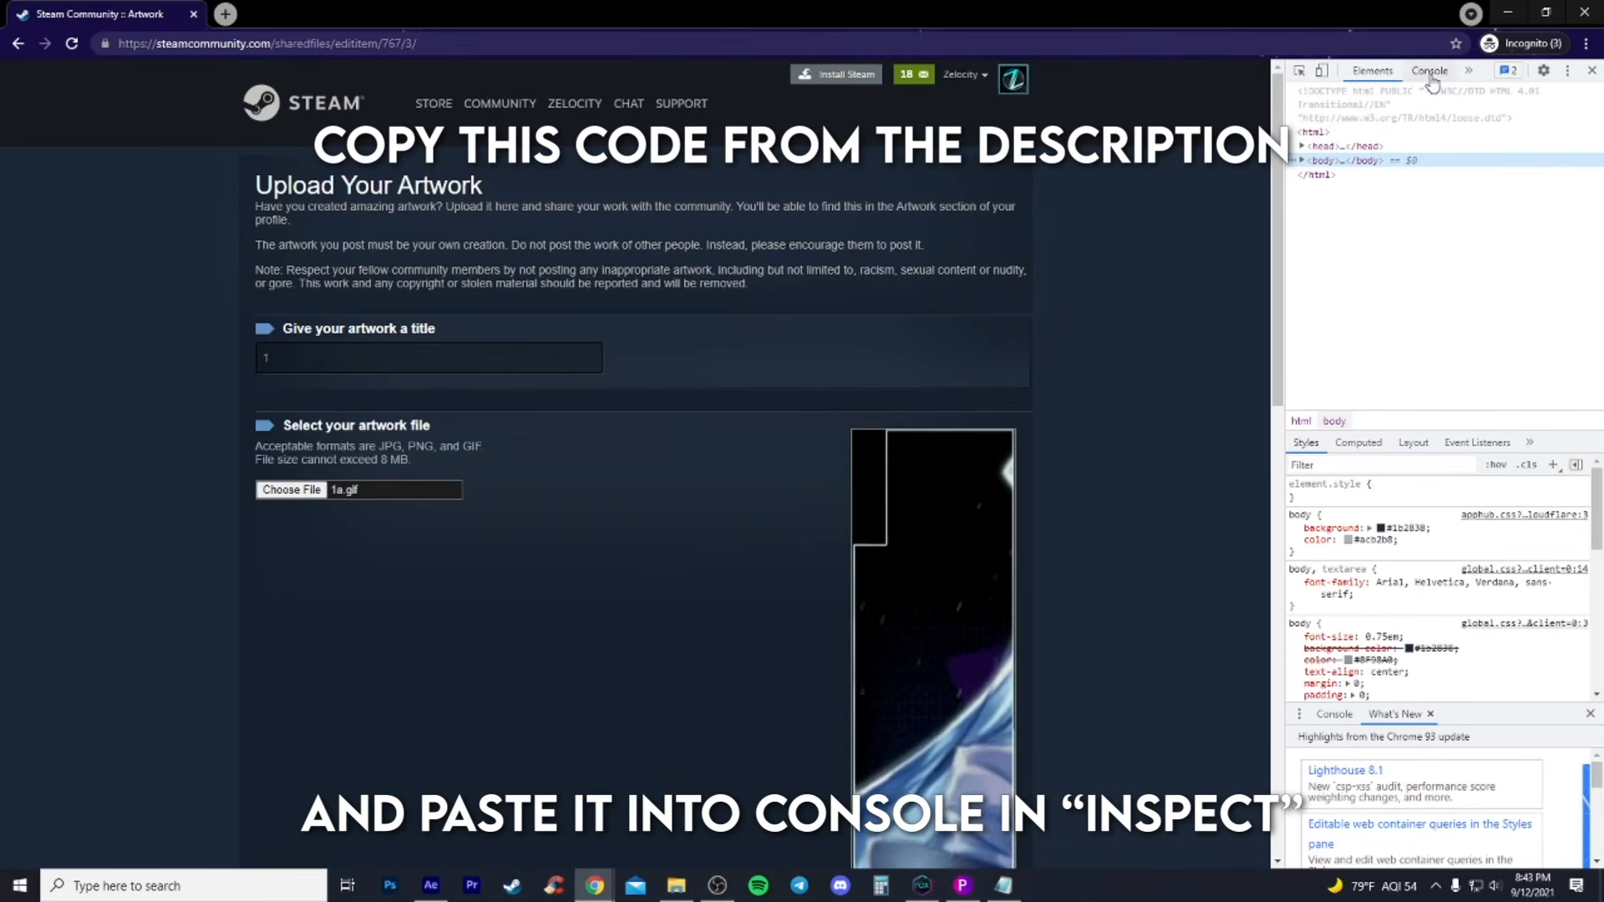
click(1421, 74)
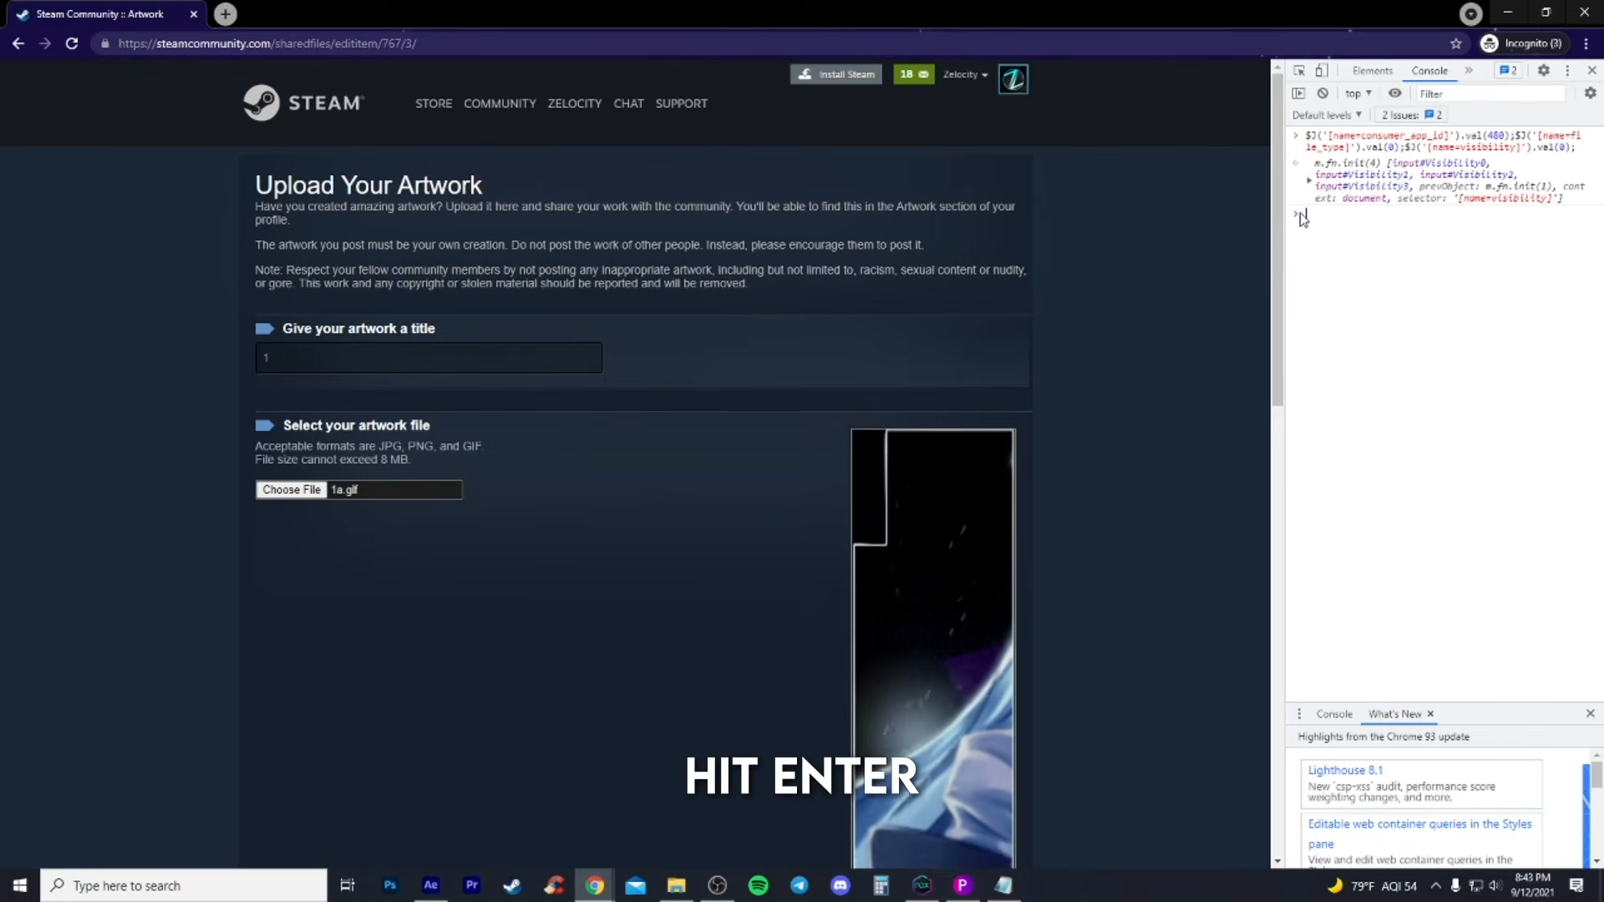
click(1590, 72)
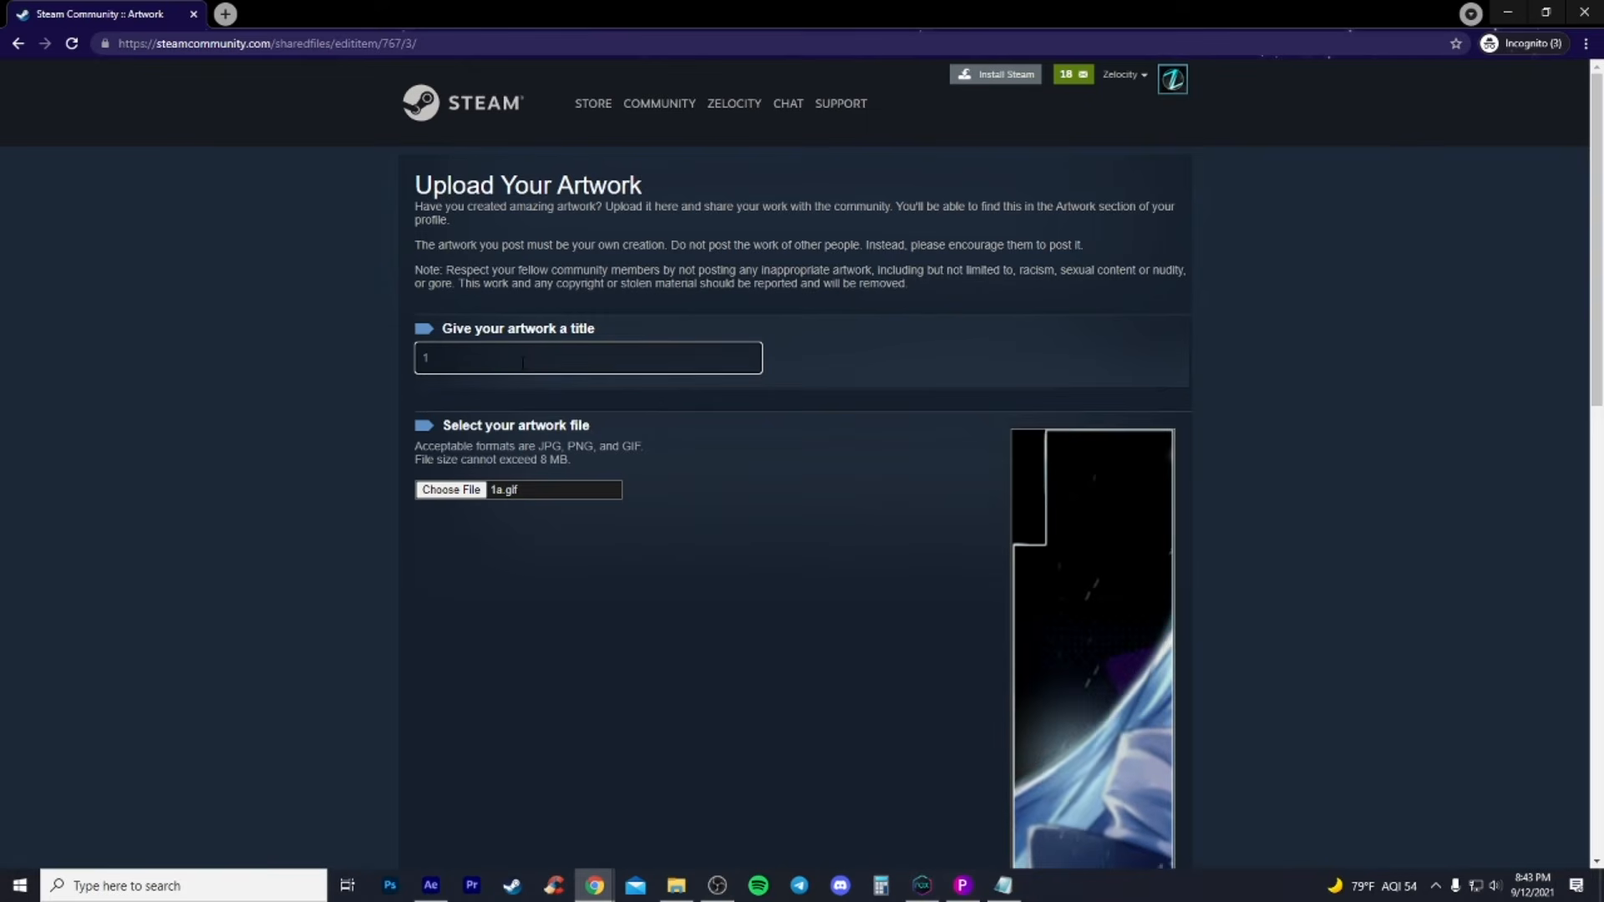
scroll(626, 442, down, 12)
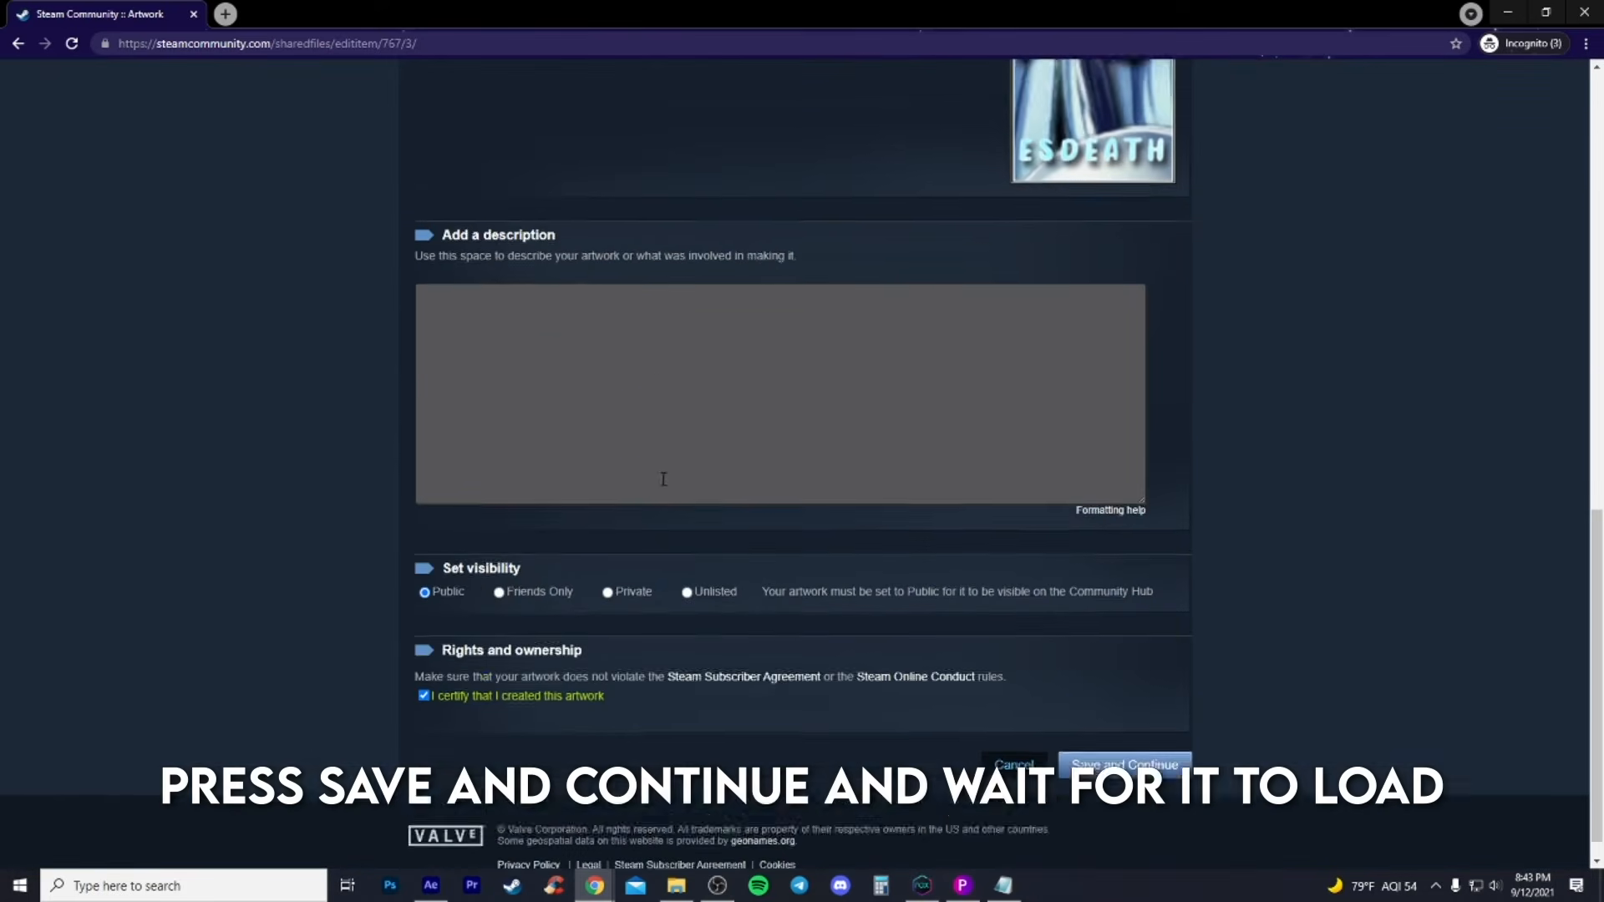
click(1172, 739)
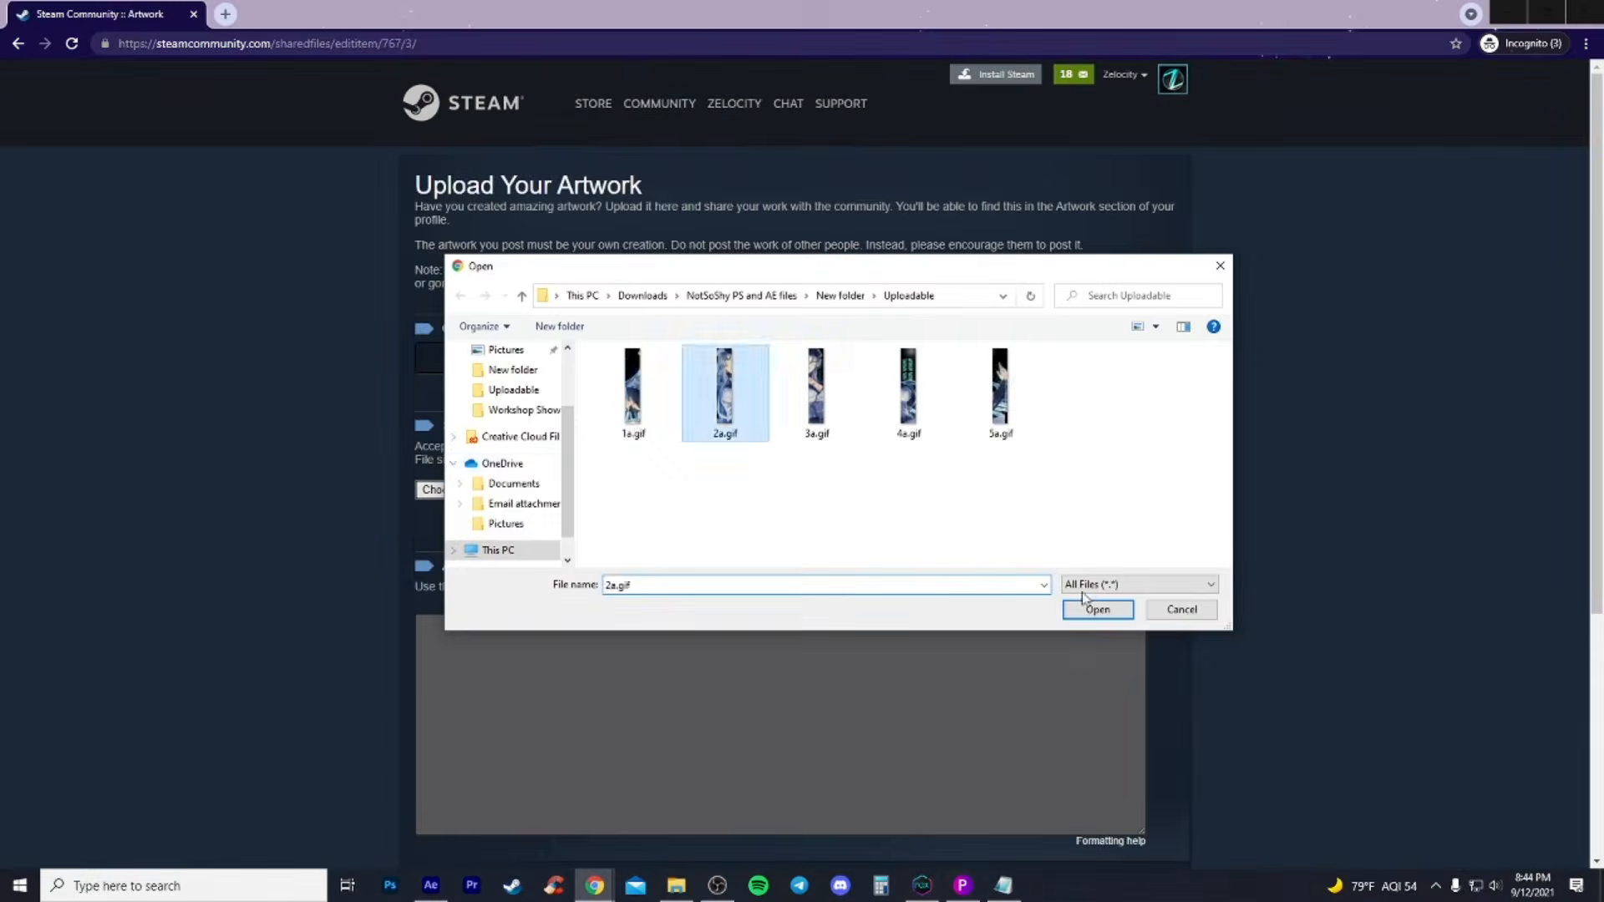
- Choose 2a.gif as the next artwork's file, title it 2 and certify having created it
click(1097, 608)
click(634, 357)
scroll(724, 423, down, 10)
click(423, 833)
- Copy the code from Notepad again and run it in the upload page's developer console
right_click(1257, 562)
click(1310, 787)
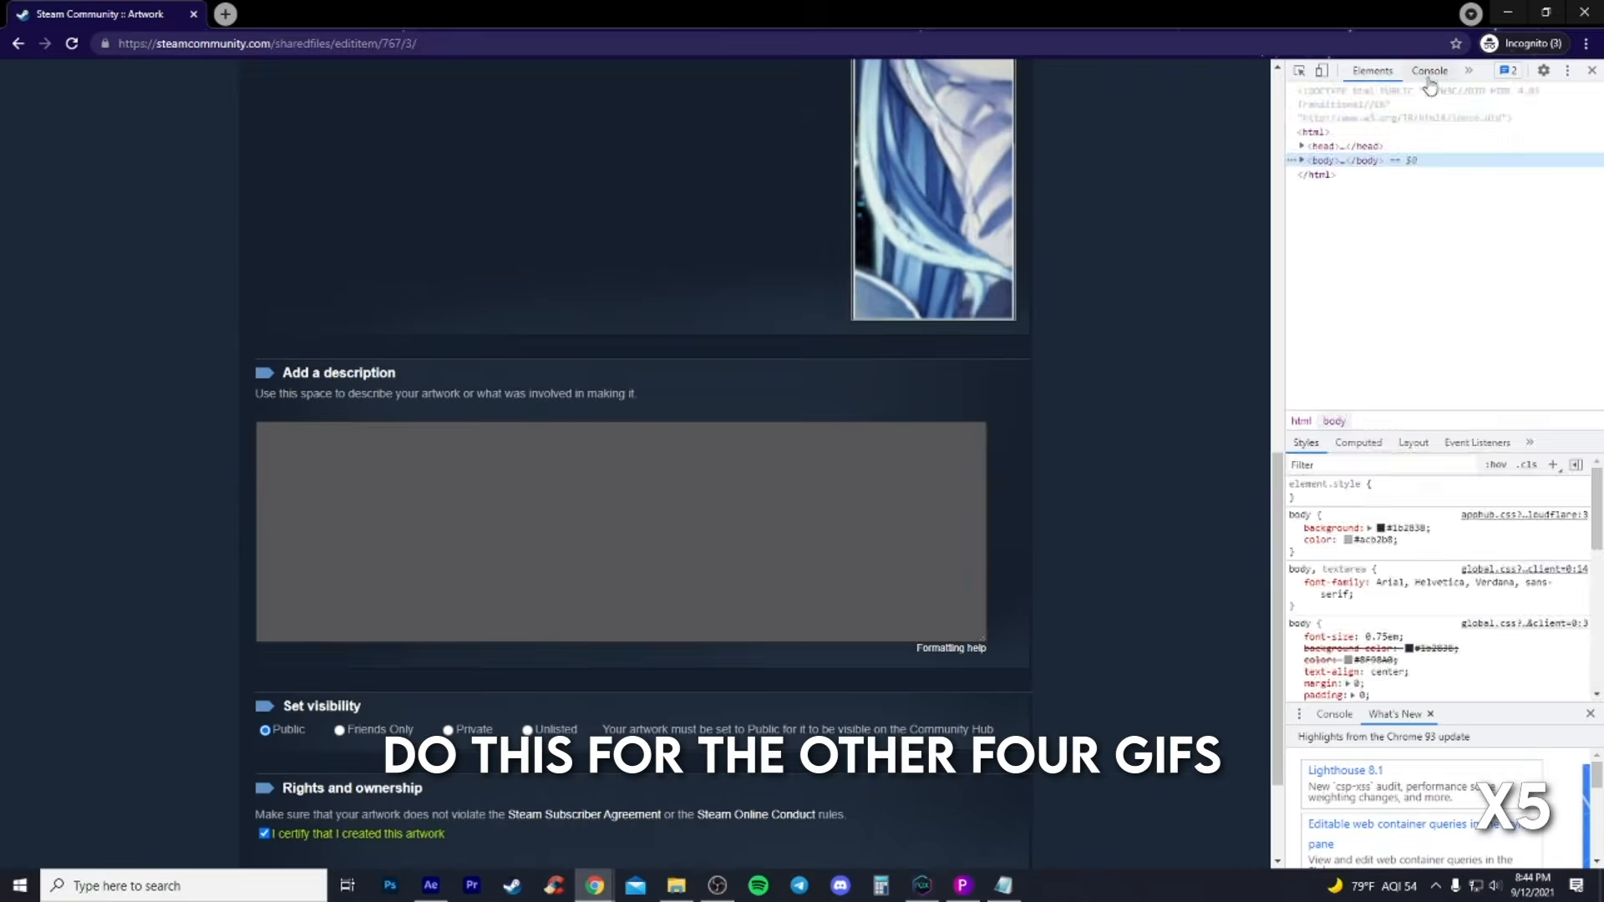
click(1429, 71)
click(1003, 885)
key(ctrl+a)
key(ctrl+c)
click(1396, 162)
key(Return)
- Save artwork 2 with the Public visibility selected and close the developer tools
scroll(1044, 610, down, 3)
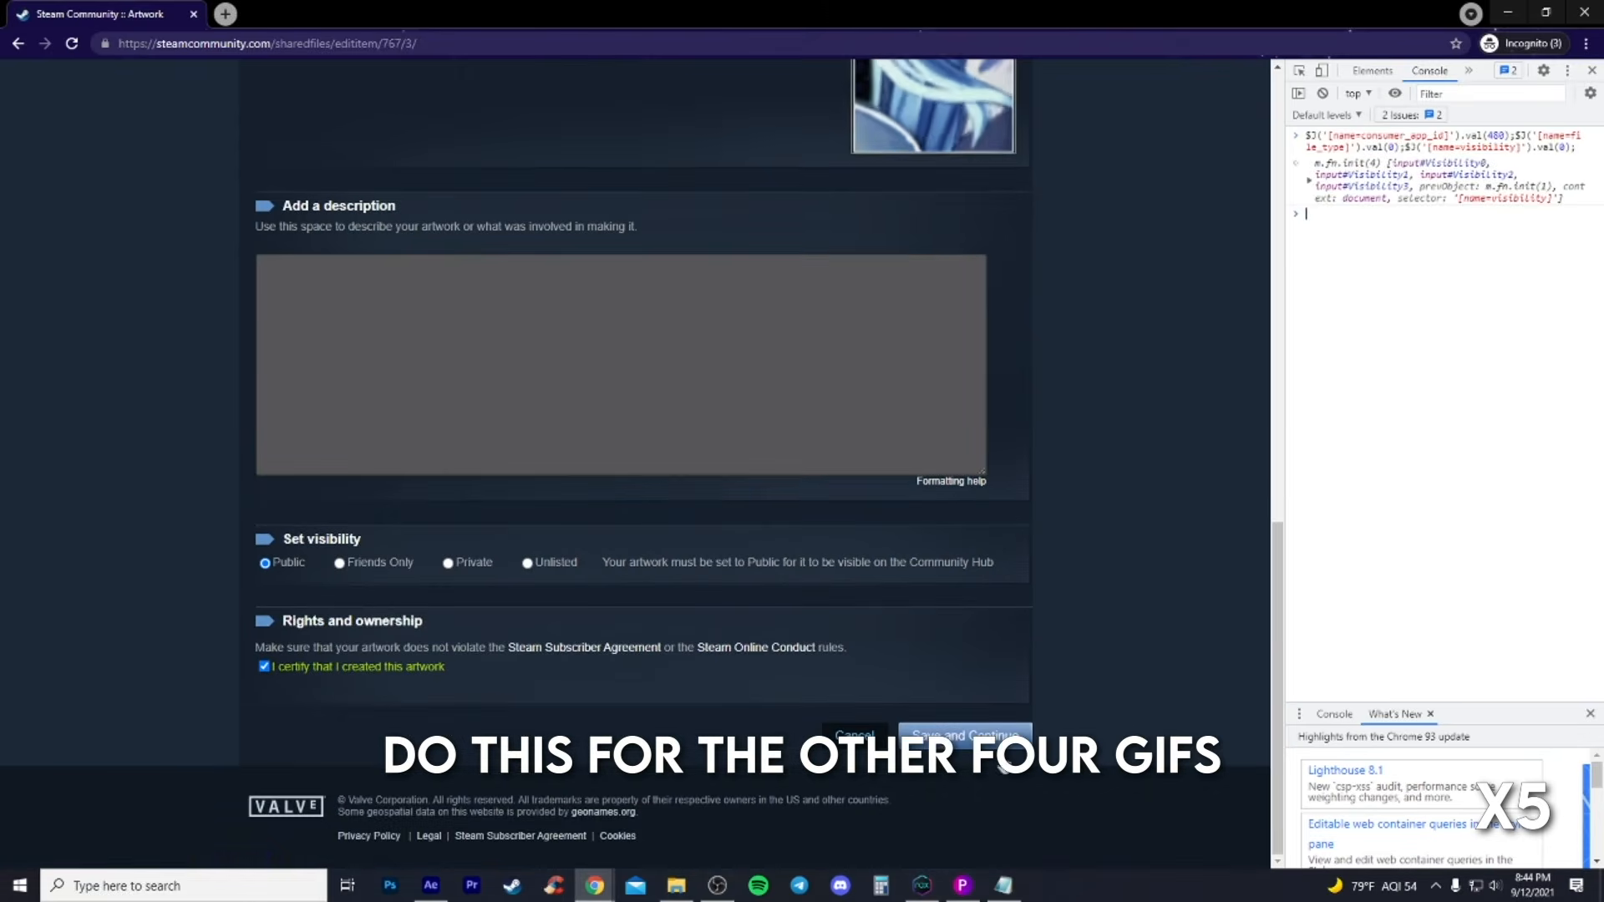
click(967, 731)
key(F12)
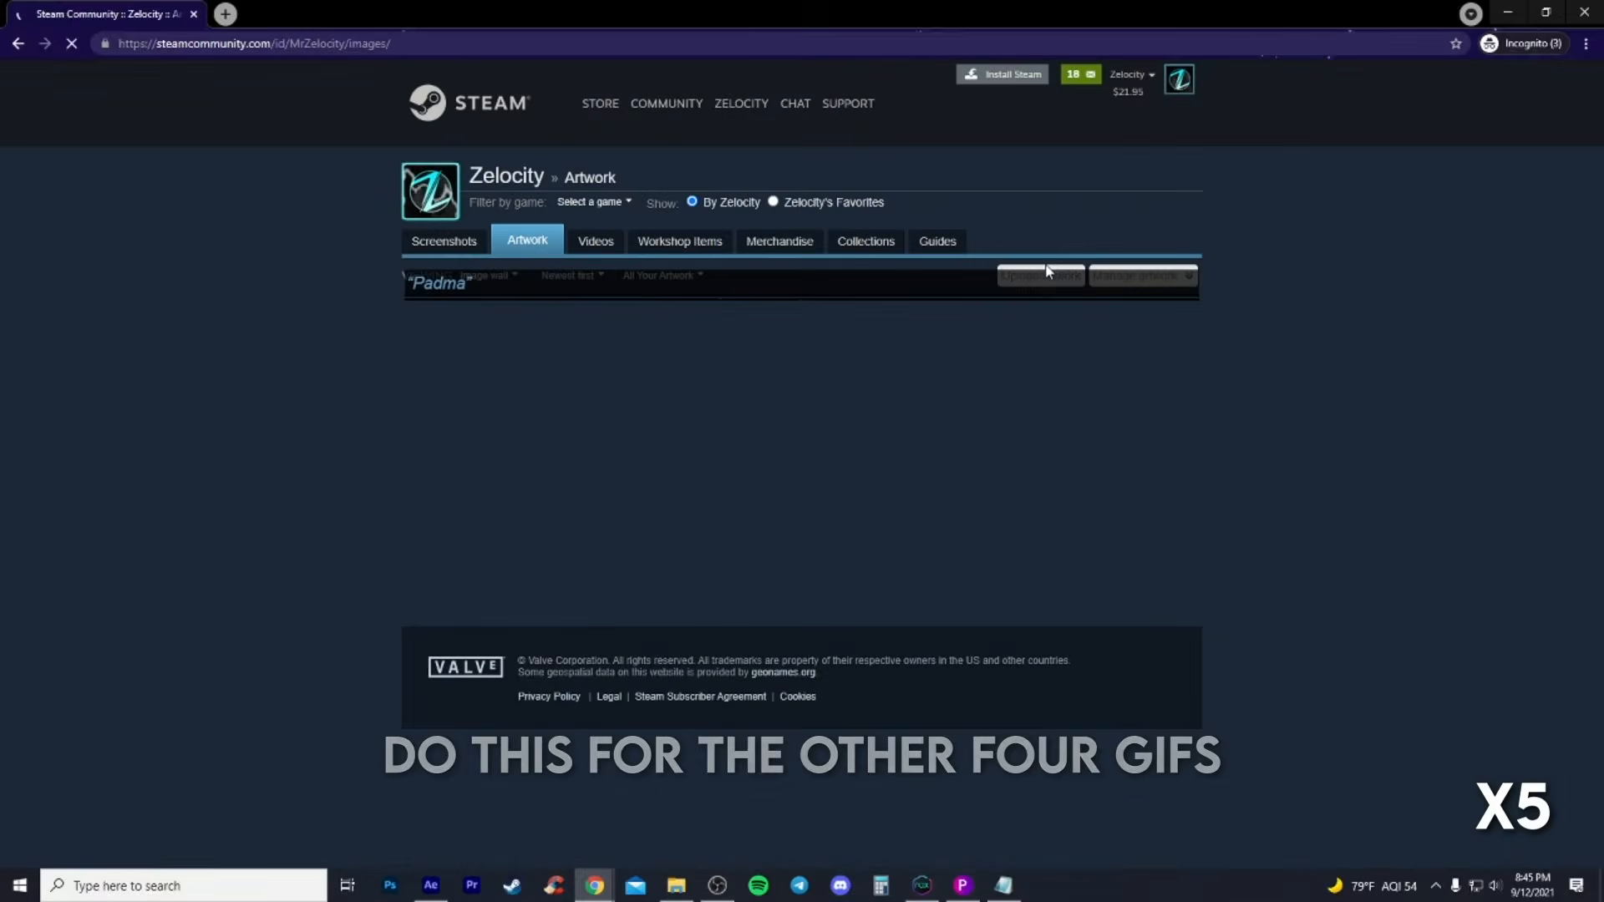
- Start another artwork upload with 3a.gif as its file, title it 3 and certify having created it
click(1043, 275)
click(438, 493)
click(817, 389)
click(1098, 609)
scroll(780, 604, down, 13)
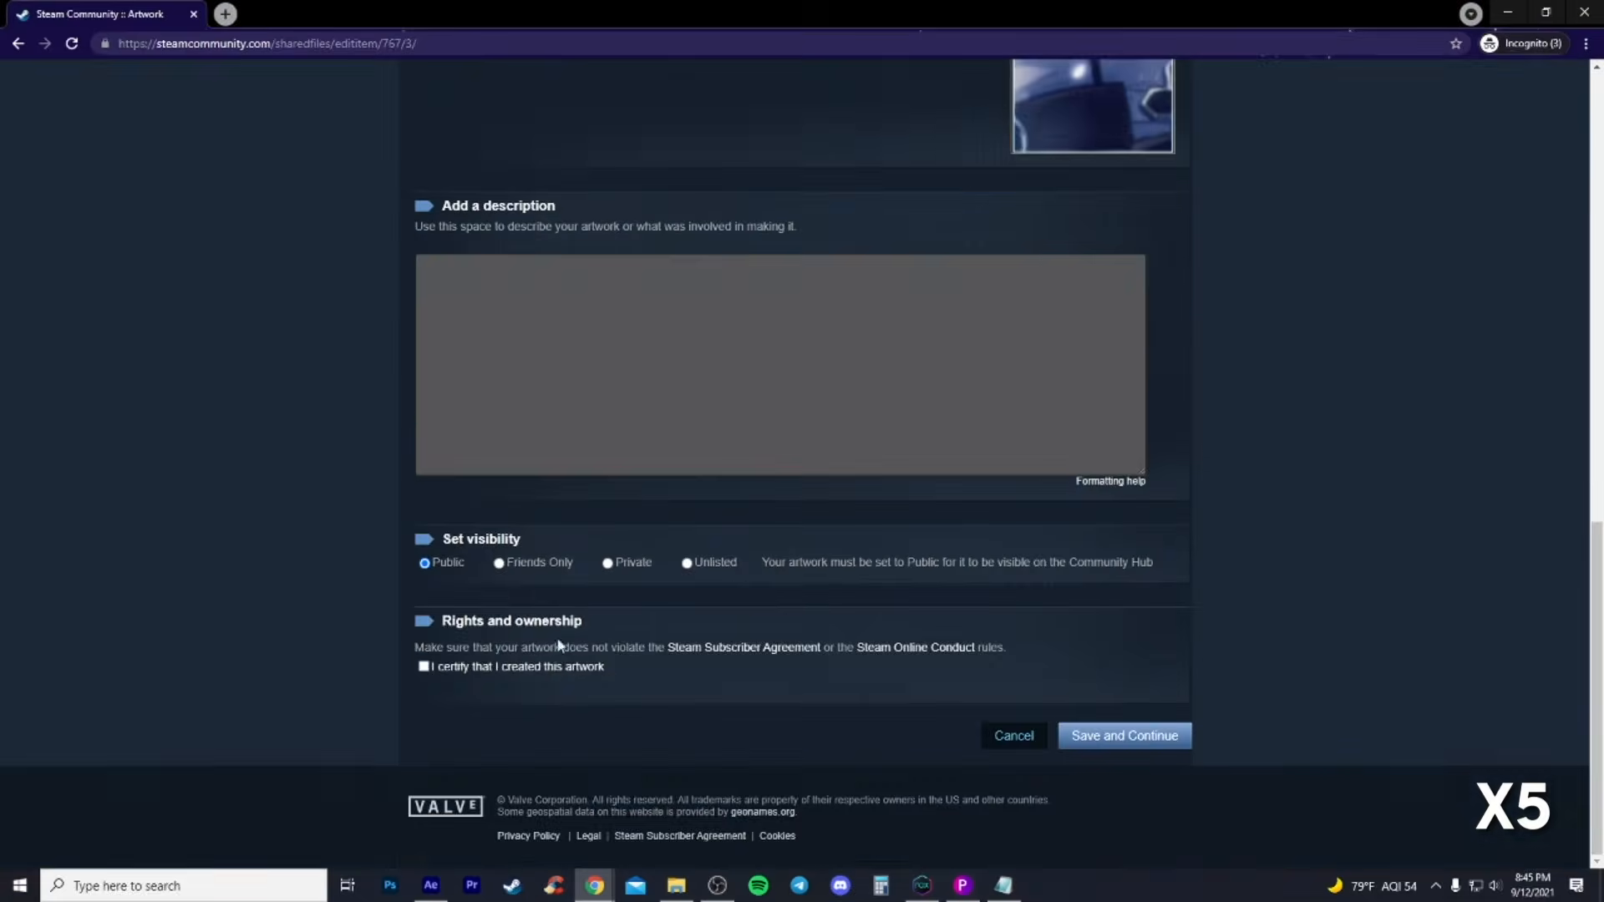
click(423, 665)
- Run the copied code in the developer console for artwork 3 and save the artwork
key(F12)
click(1429, 71)
key(ctrl+v)
click(1591, 70)
scroll(1376, 566, up, 10)
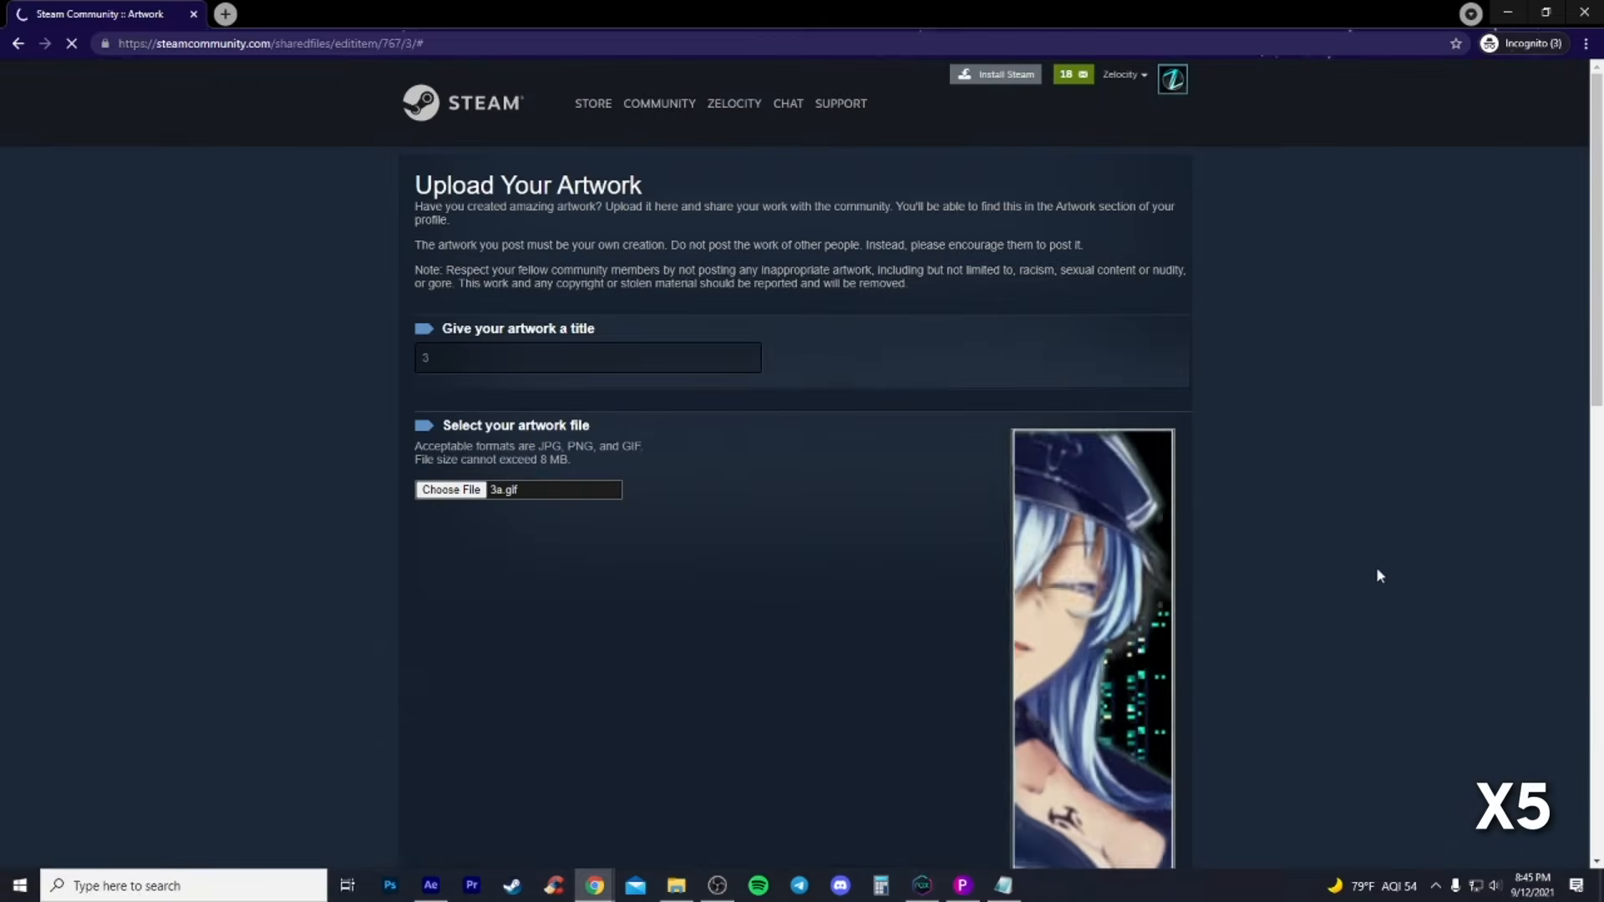
scroll(1375, 566, down, 5)
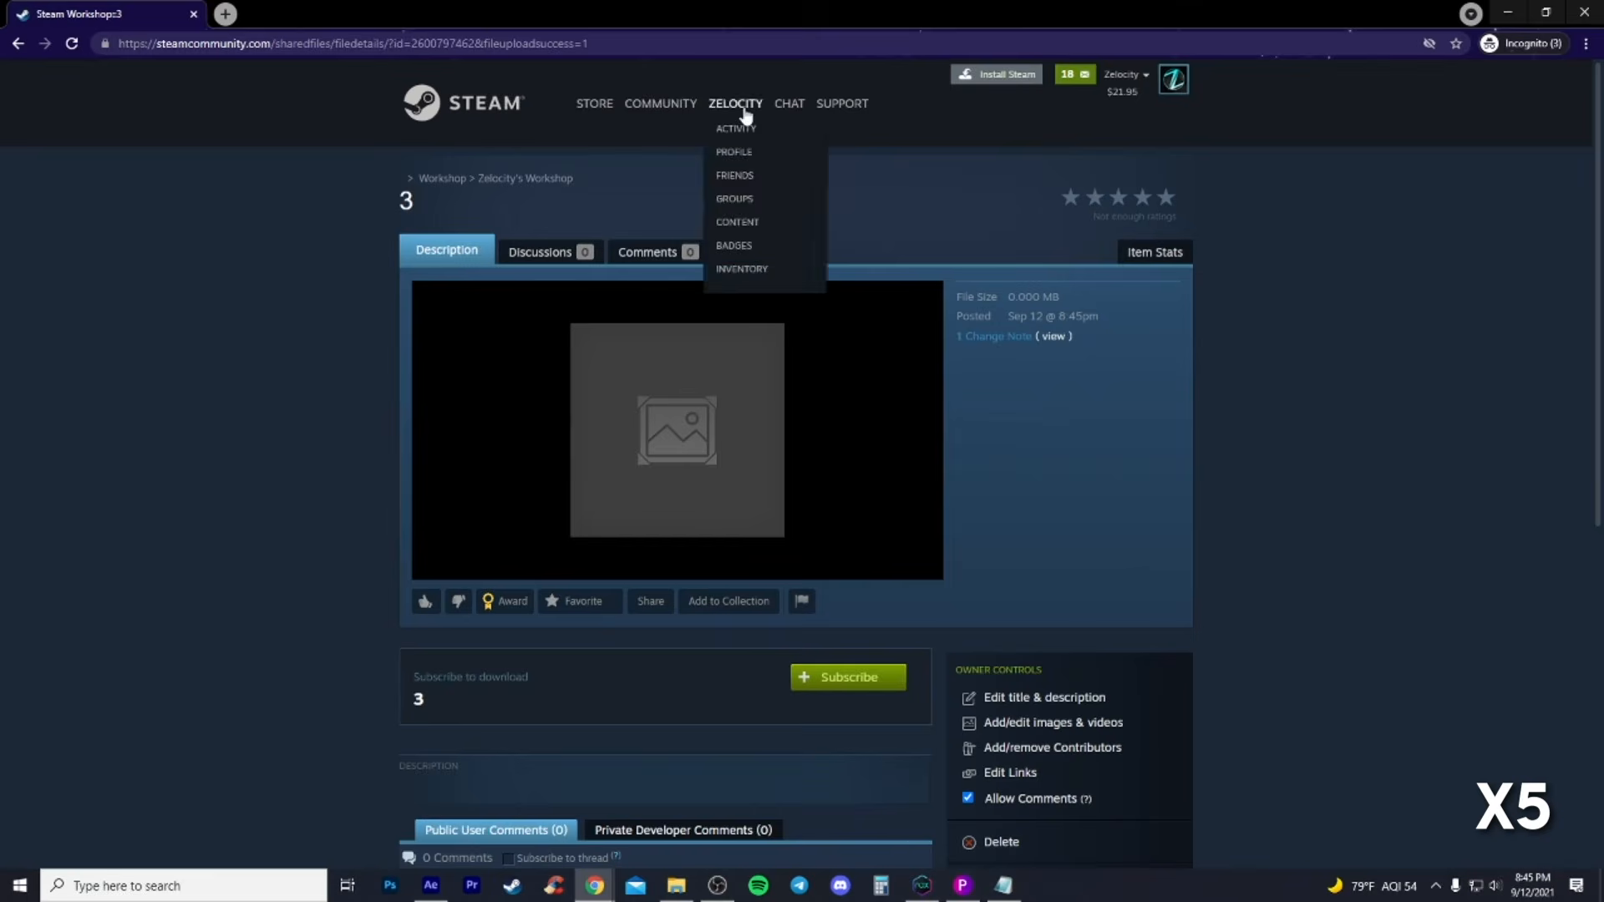
- Start a new artwork upload from the profile with 4a.gif, title it 4 and certify having created it
click(736, 109)
scroll(1027, 421, down, 3)
click(1000, 396)
key(alt+Left)
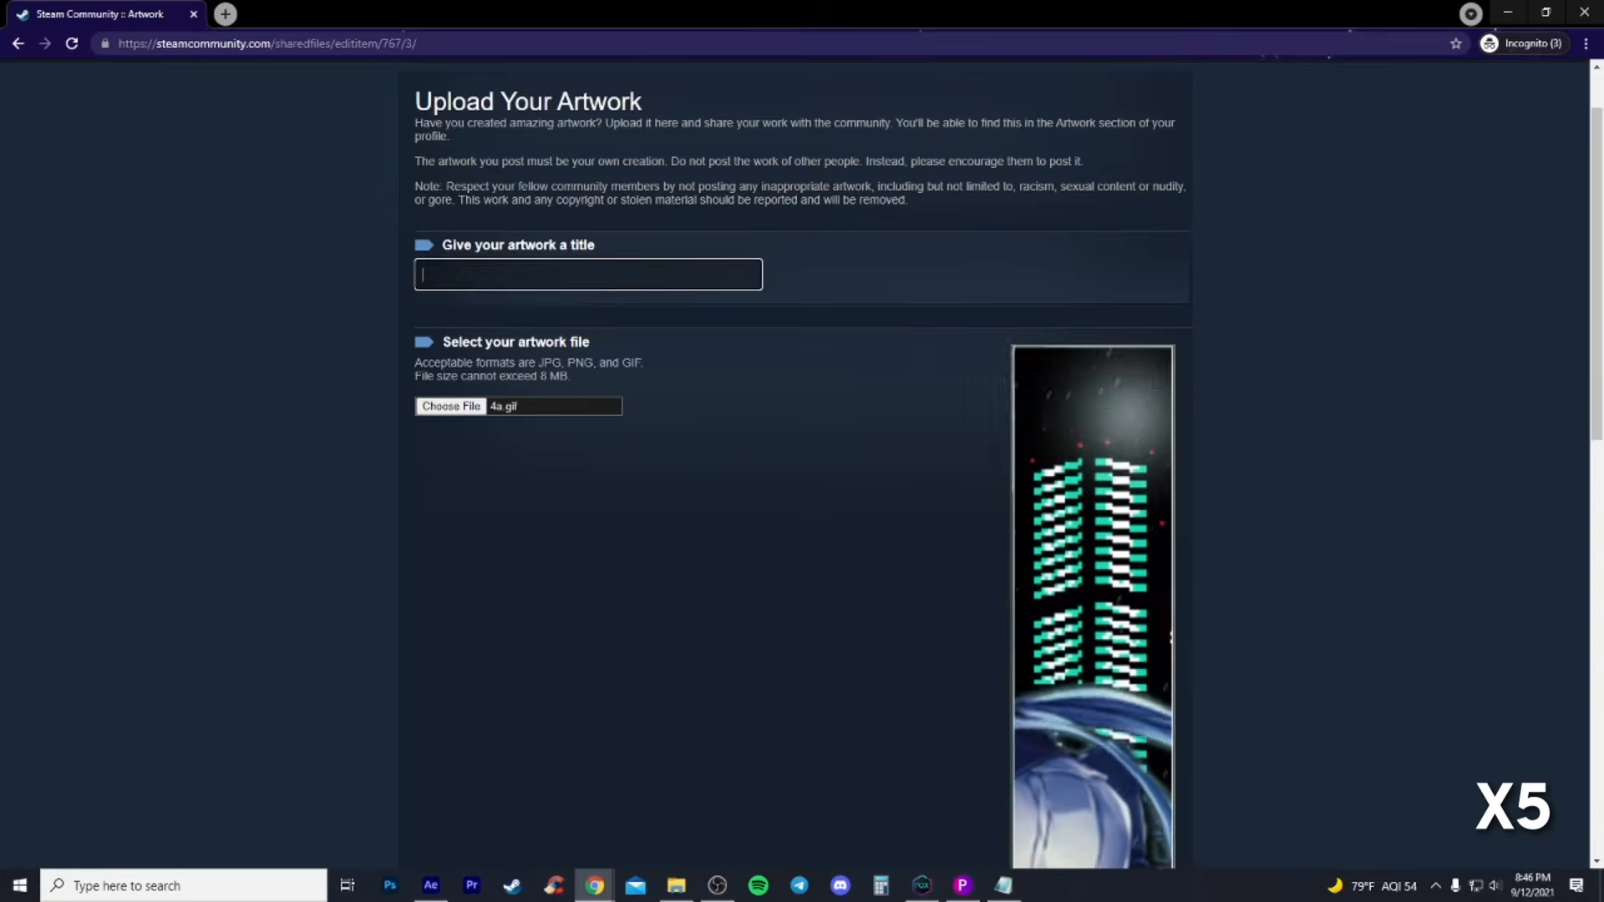
scroll(526, 681, down, 8)
click(526, 675)
- Run the copied code in the developer console for artwork 4 and save the artwork
right_click(1287, 425)
click(1319, 651)
click(1427, 73)
key(ctrl+v)
key(Return)
click(1591, 70)
click(1127, 735)
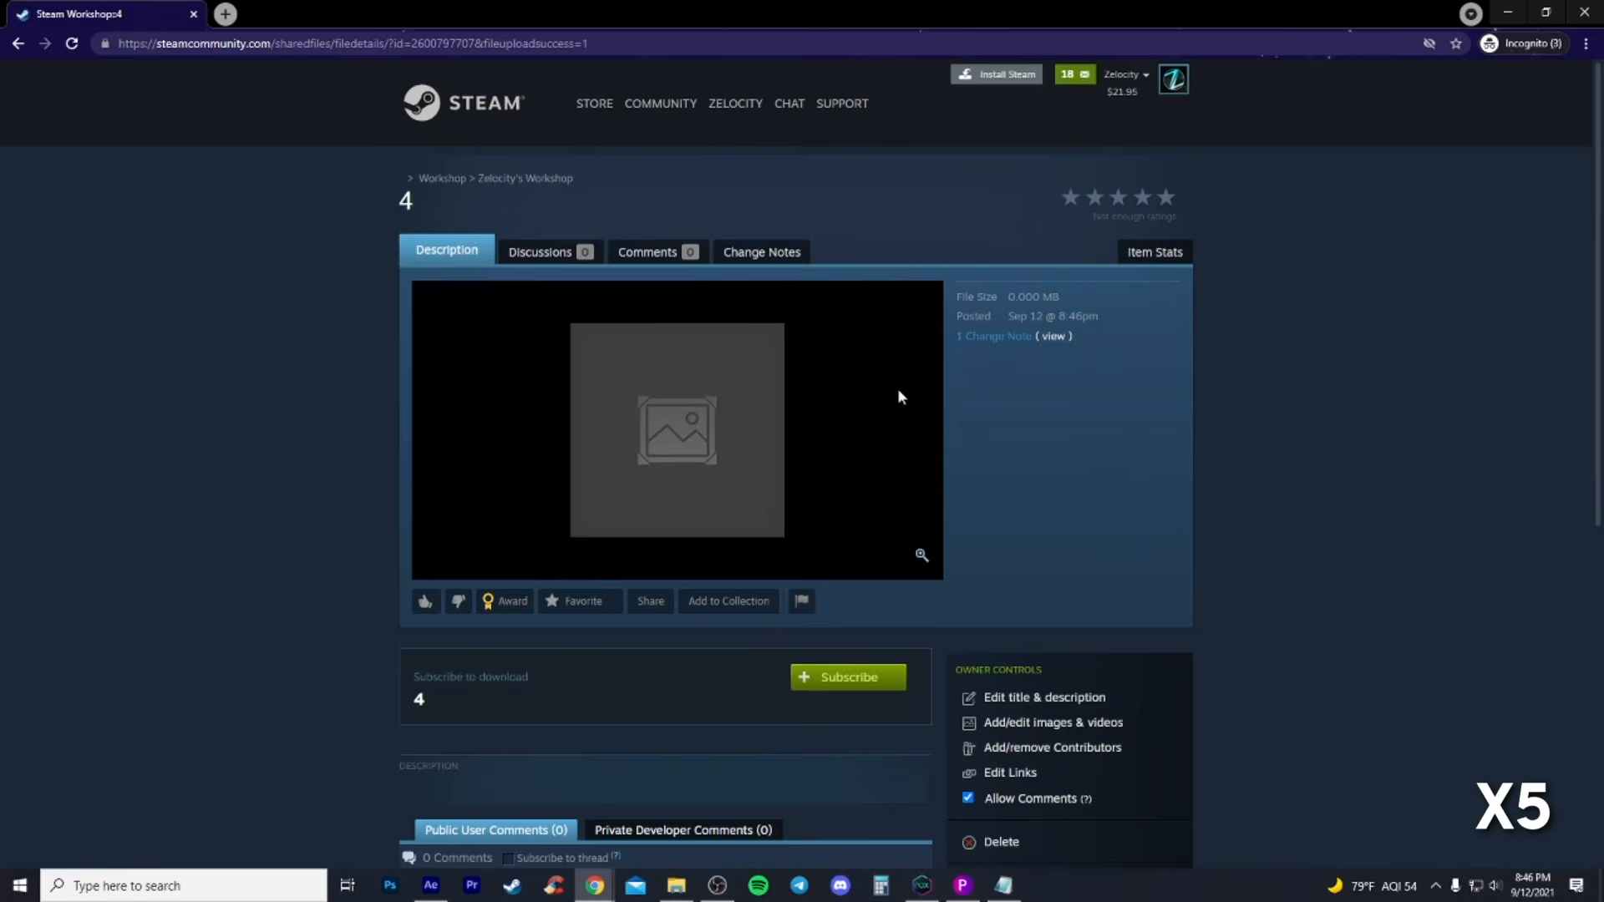
- Return to the Steam profile, open its Artwork page and start another artwork upload
click(735, 104)
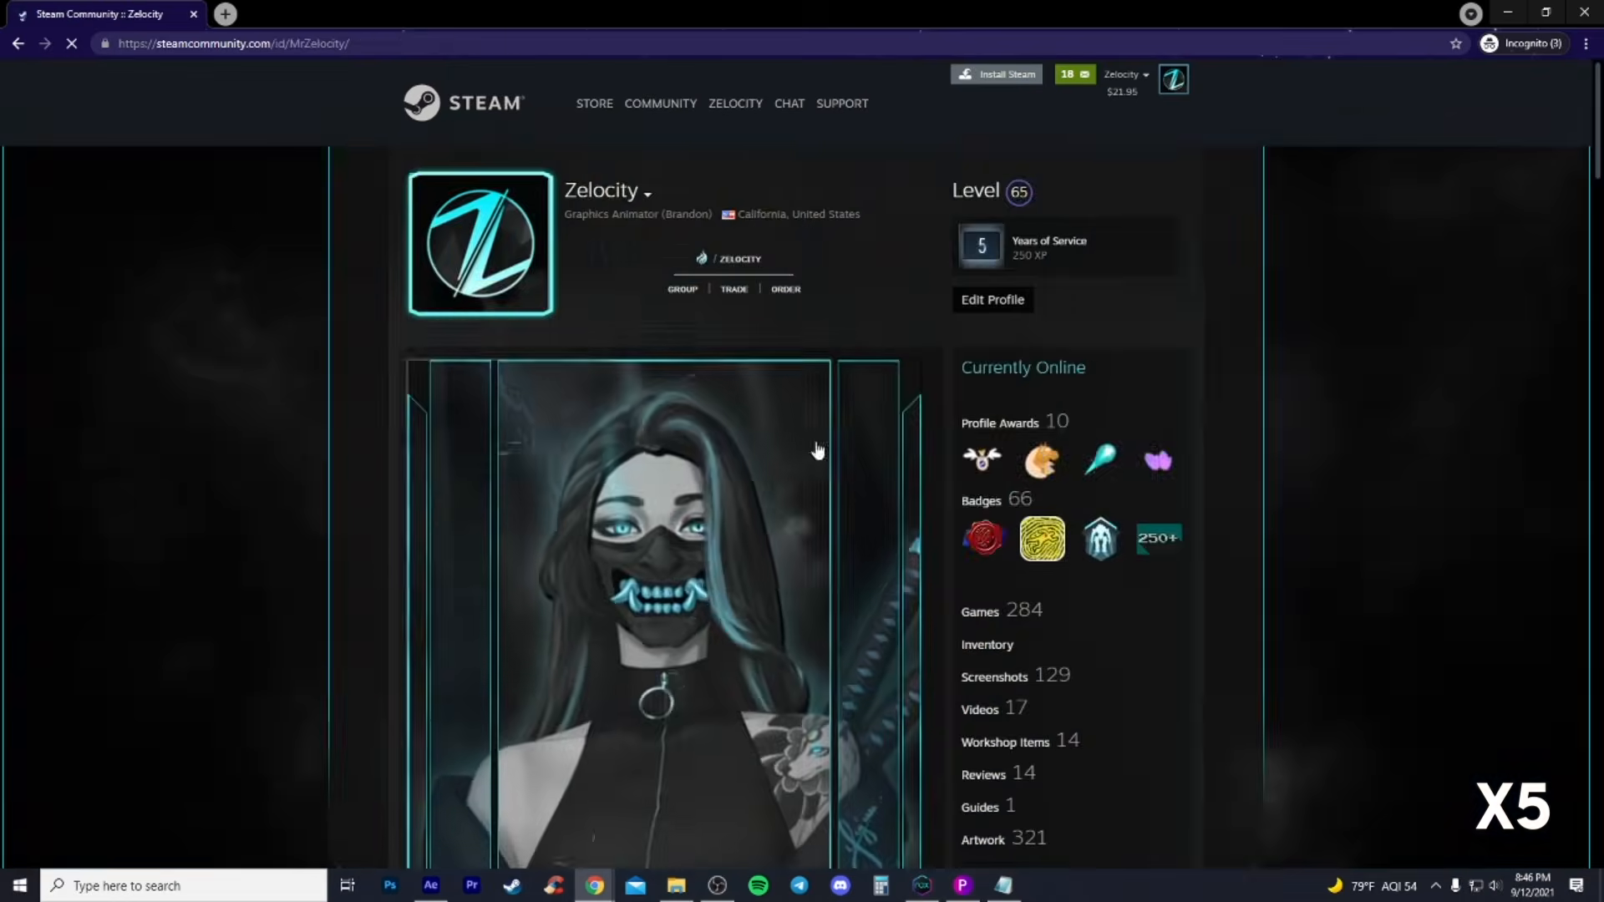
scroll(648, 393, down, 2)
click(982, 672)
click(1094, 271)
- Title the new artwork 5 and choose 5a.gif from the Uploadable folder as its file
click(585, 357)
text(5)
scroll(535, 401, down, 3)
click(452, 240)
click(1115, 612)
scroll(812, 675, down, 4)
- Run the copied code in the developer console for artwork 5 and save the artwork
right_click(1328, 422)
click(1361, 647)
click(1428, 73)
key(ctrl+v)
key(Return)
click(1591, 70)
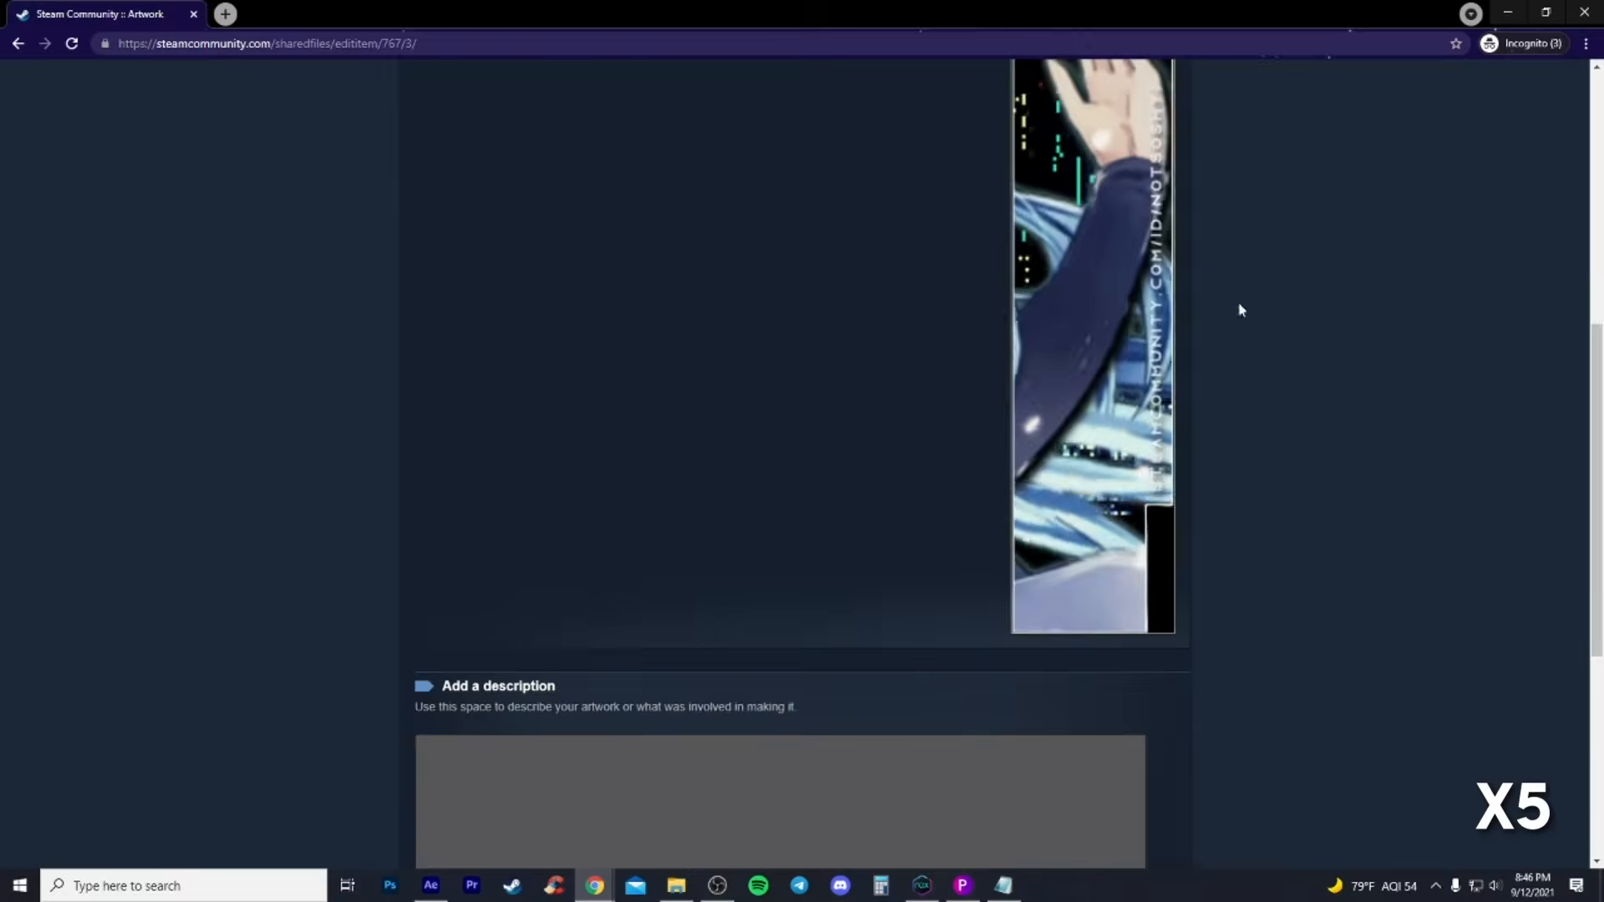
click(1128, 735)
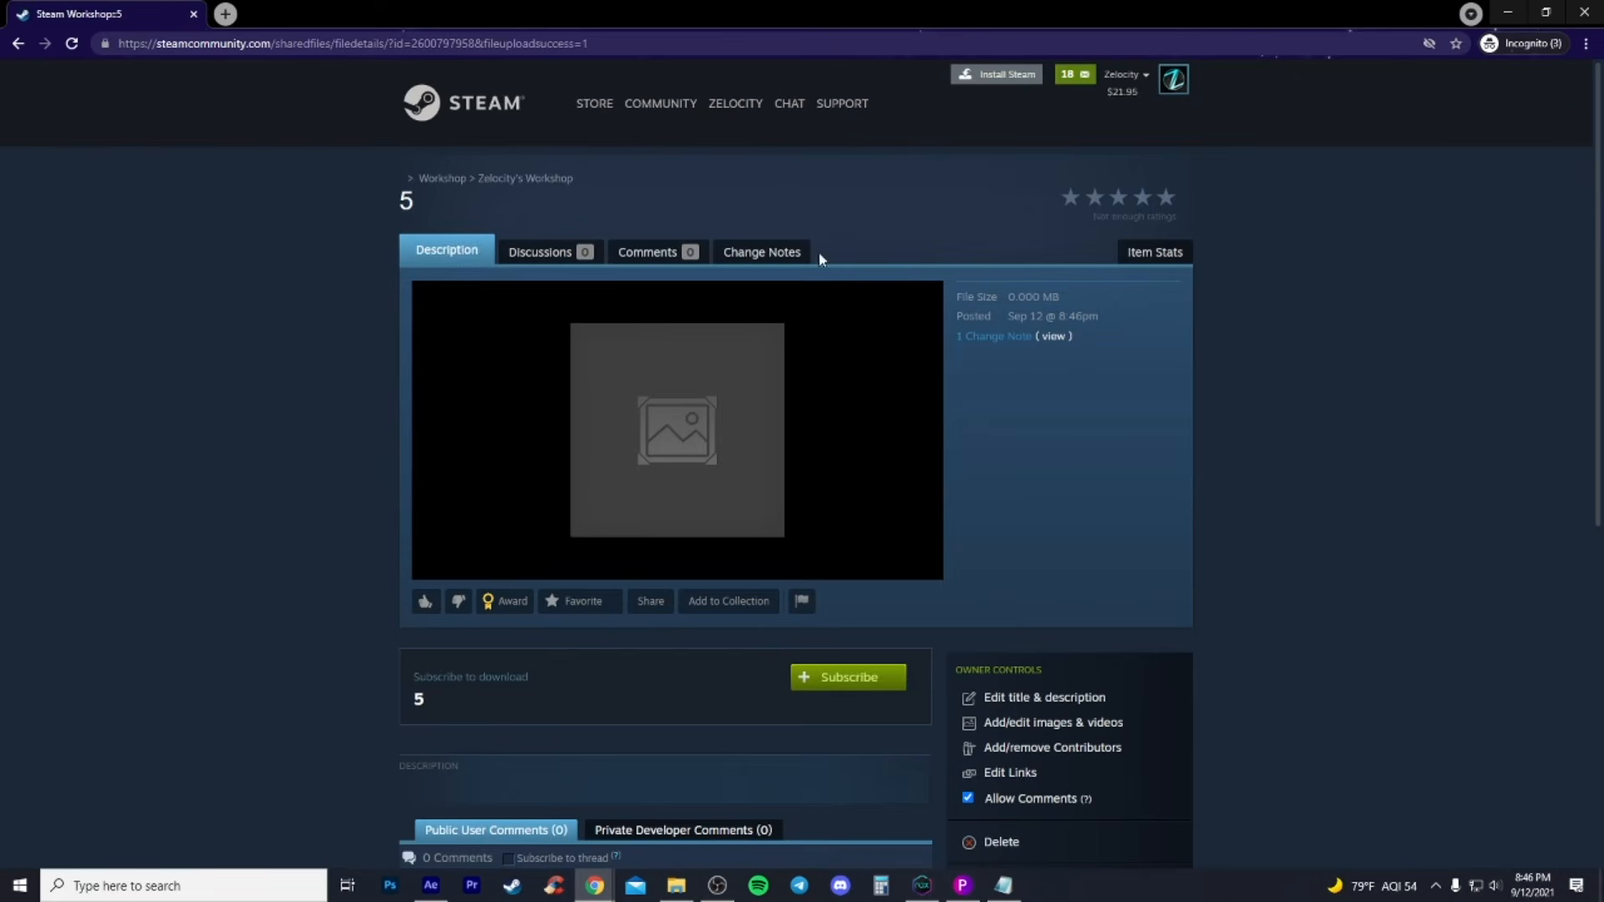
- Go back to the Steam profile and open its Featured Showcase settings for editing
mouse_move(750, 119)
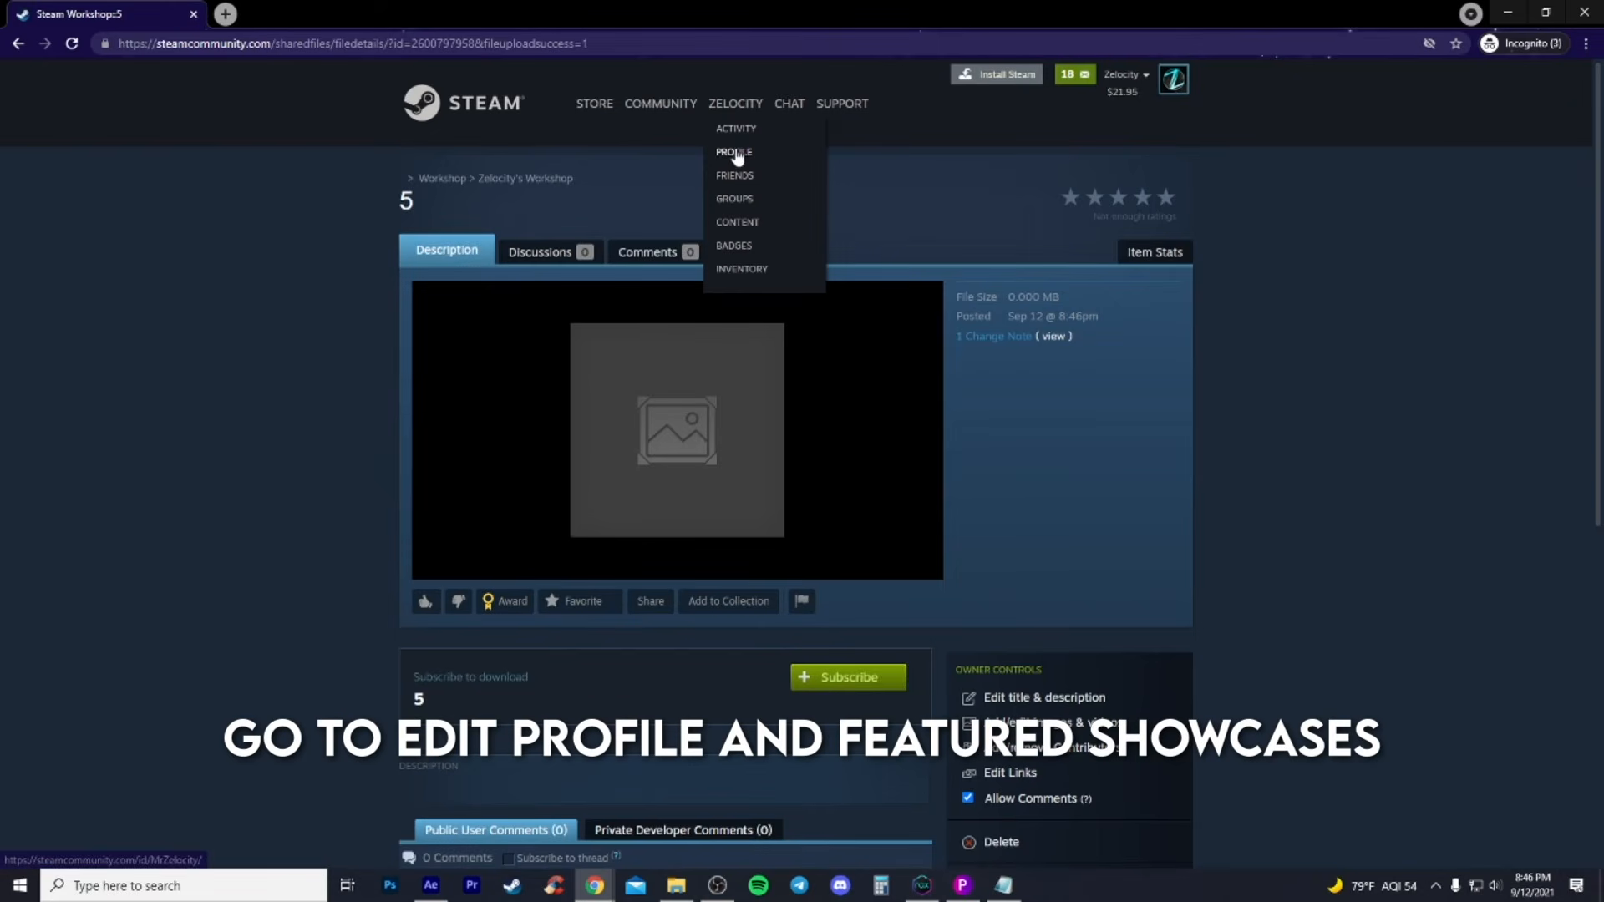
click(735, 152)
scroll(1061, 518, down, 4)
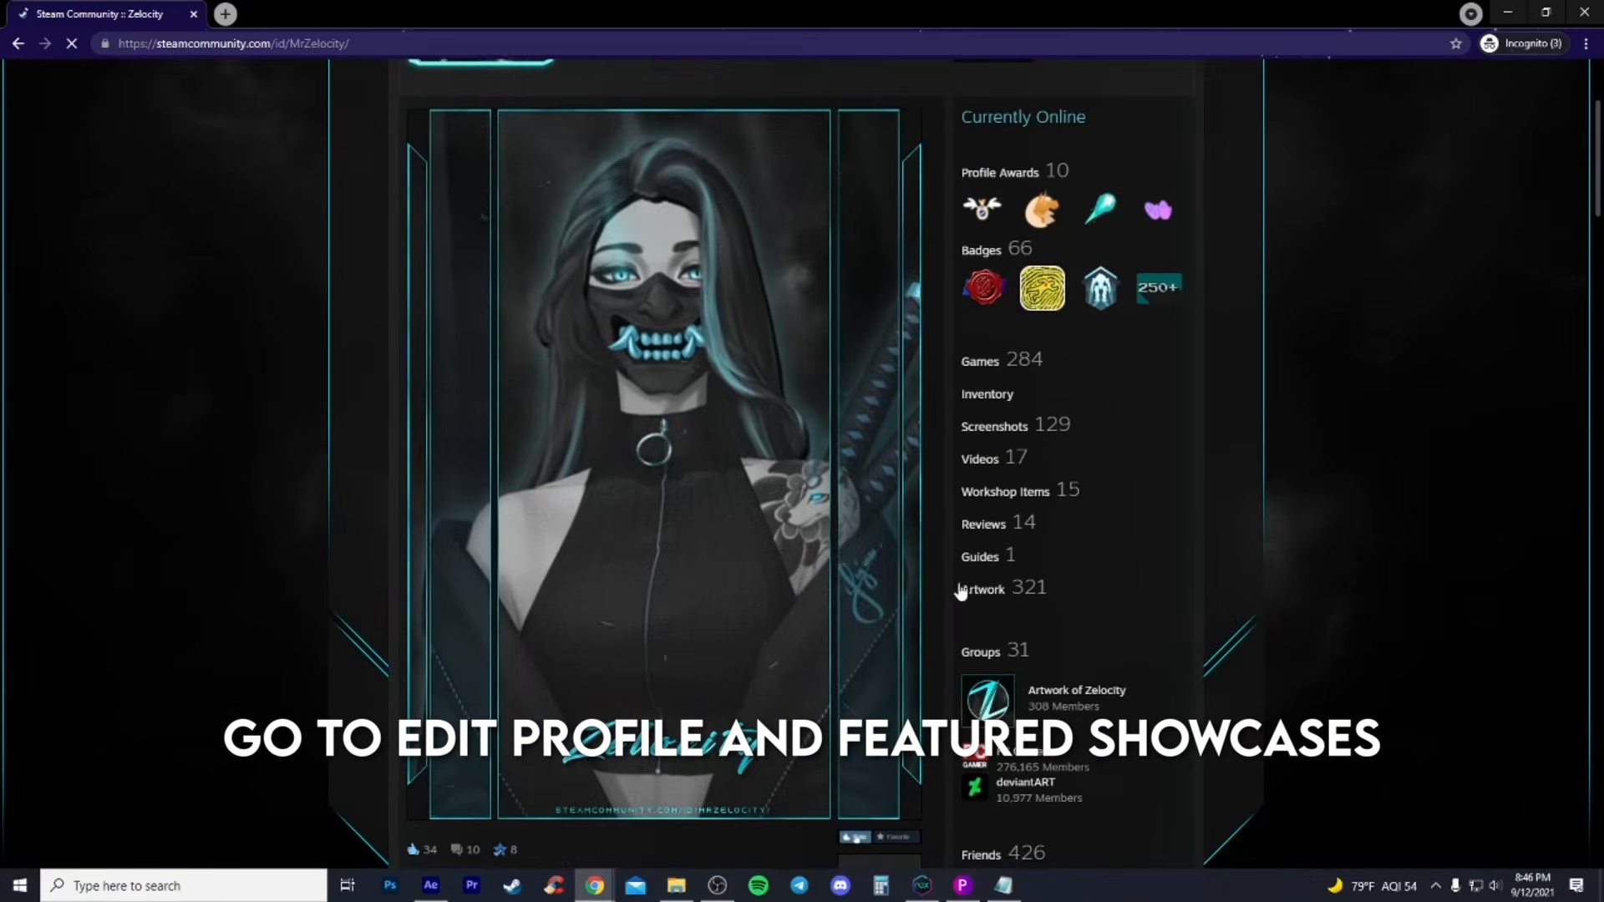
scroll(1061, 511, up, 3)
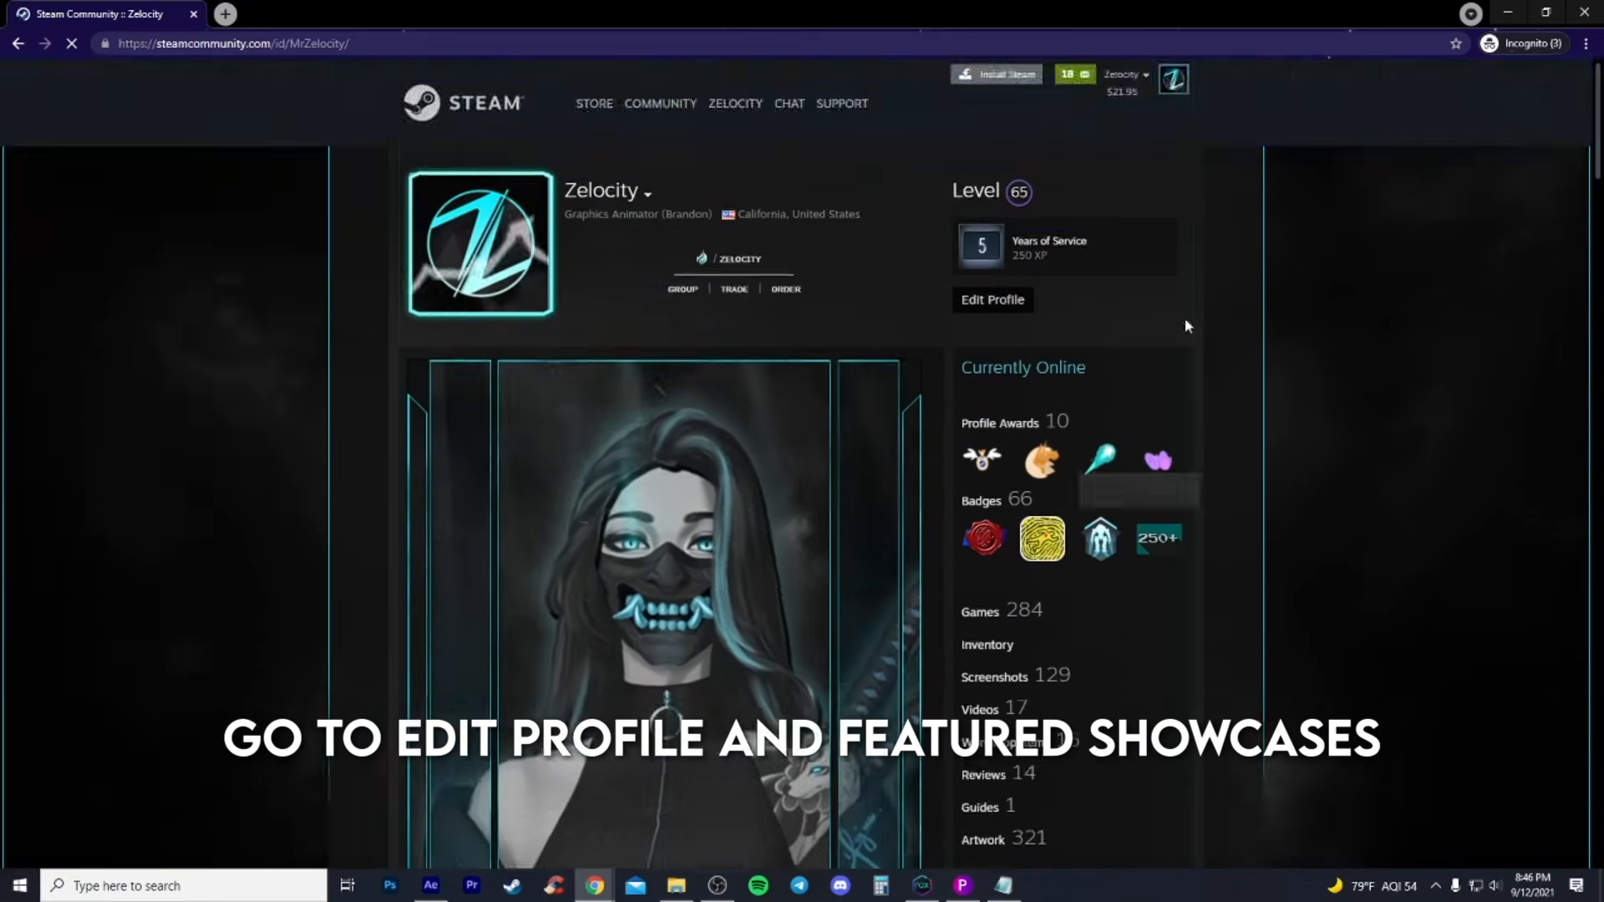
click(999, 300)
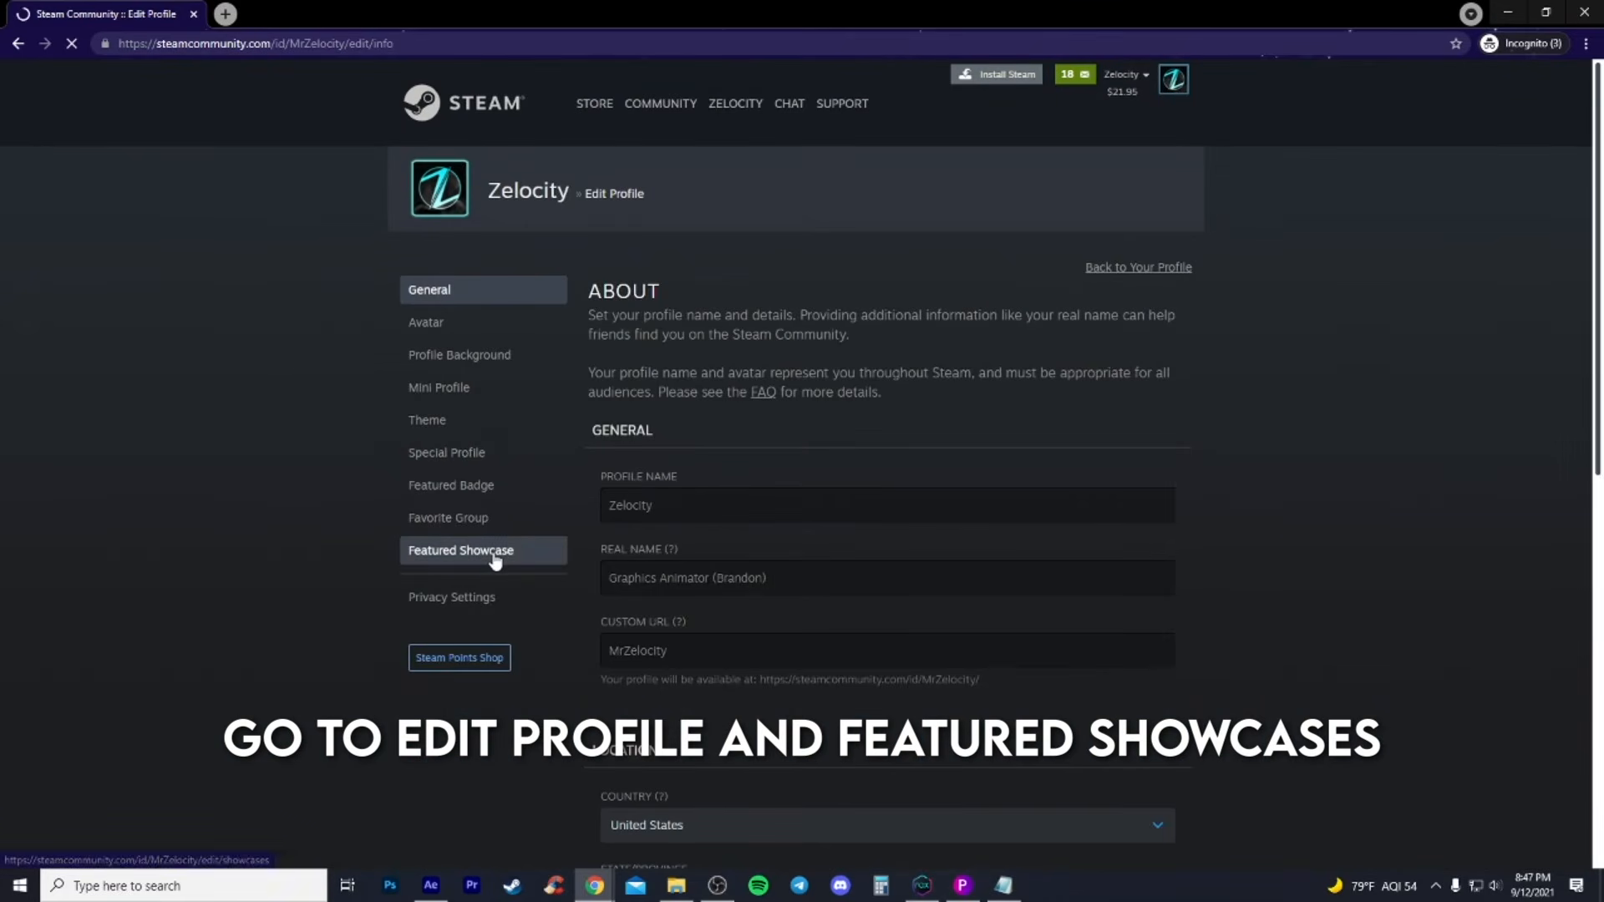
click(496, 558)
- Change the first featured showcase to My Workshop Showcase and place workshop item 1 in its first slot
click(928, 376)
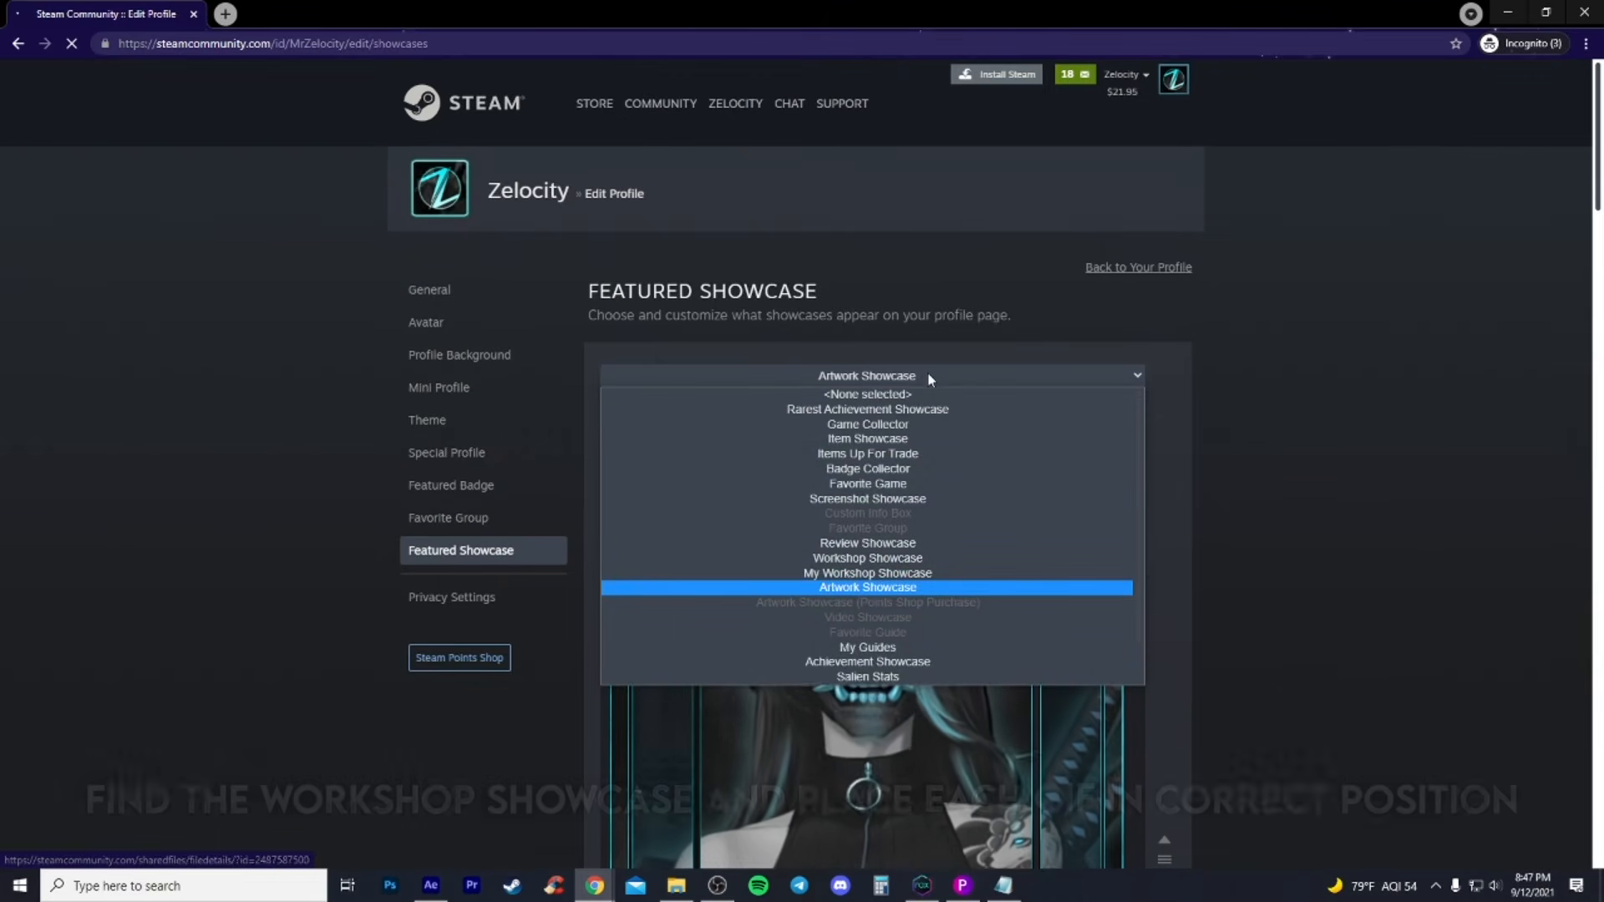
click(877, 575)
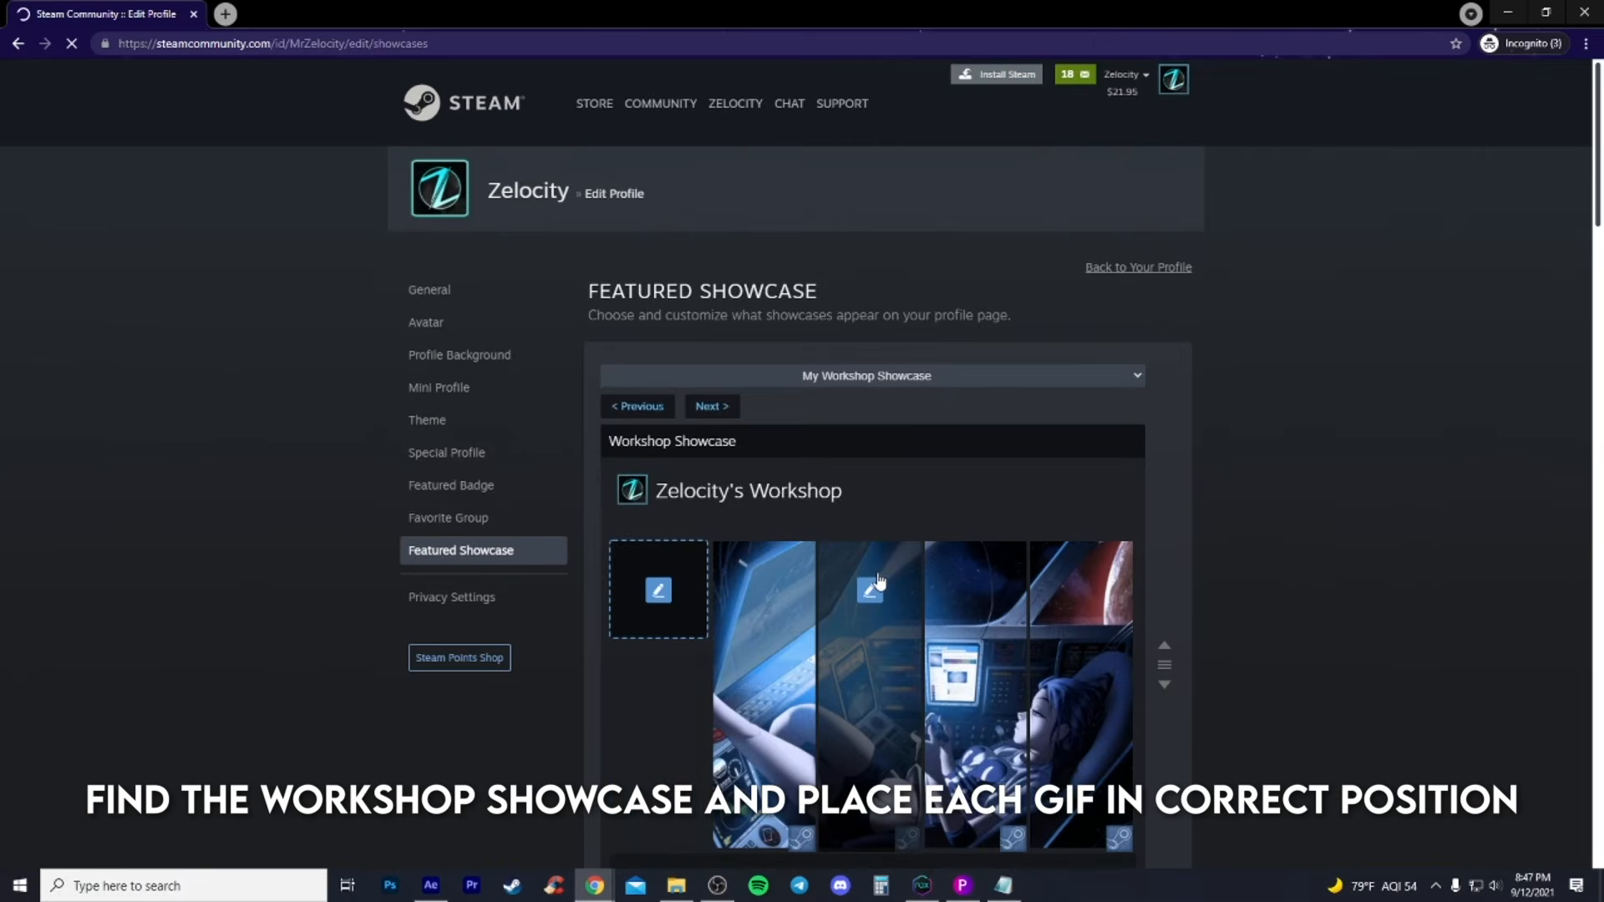
scroll(707, 447, down, 2)
click(659, 423)
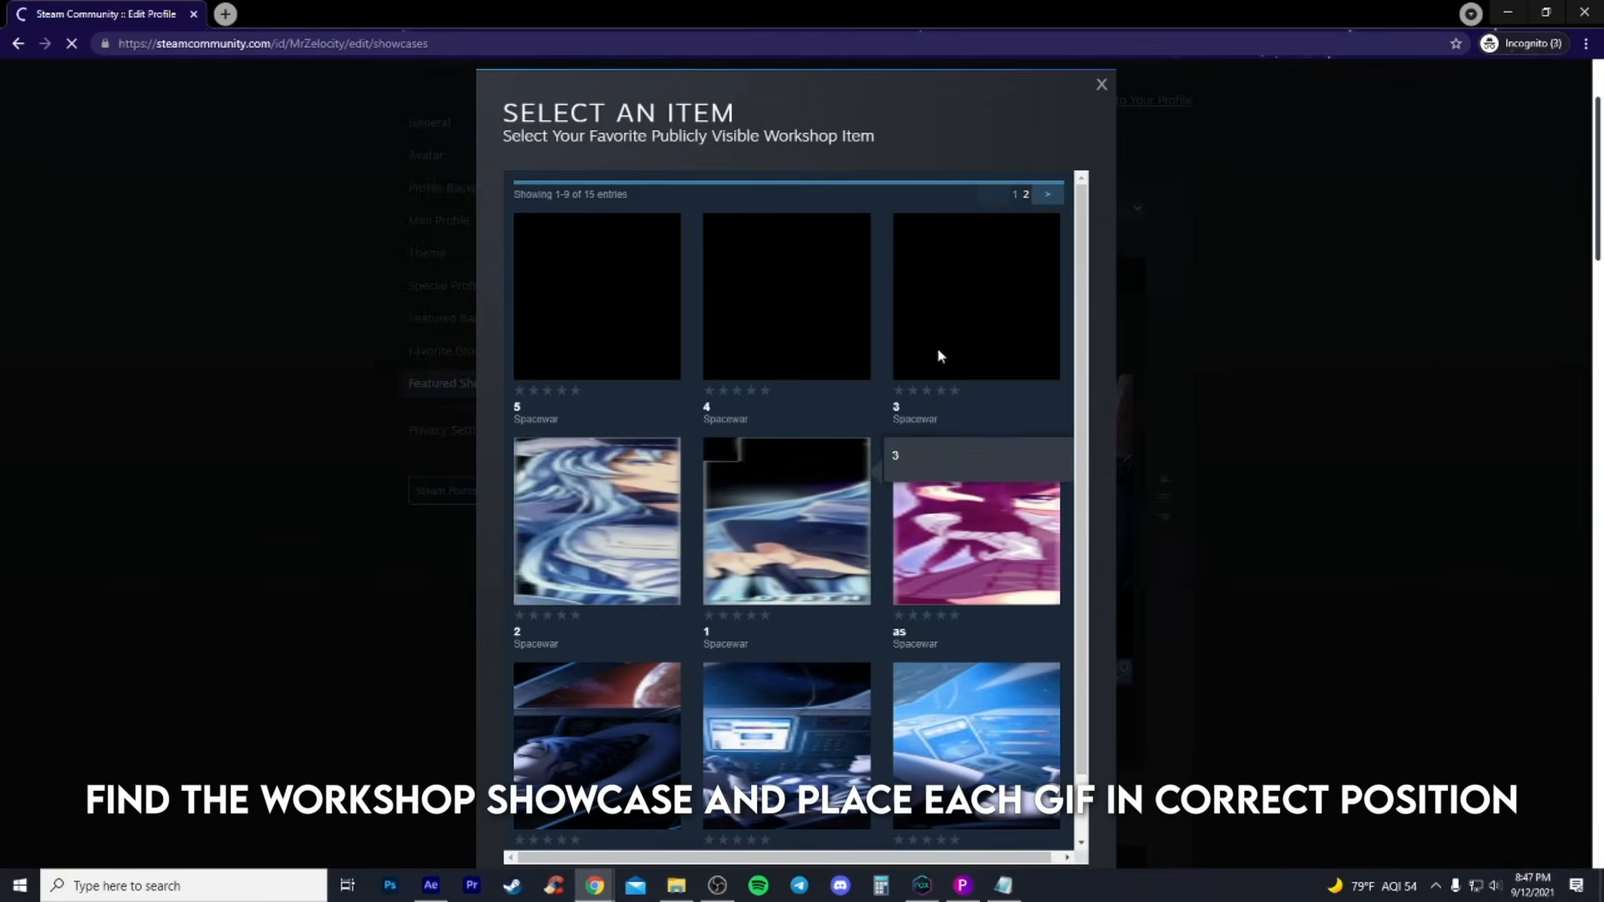
click(755, 536)
- Place workshop item 2 in the second slot of the Workshop Showcase
click(724, 501)
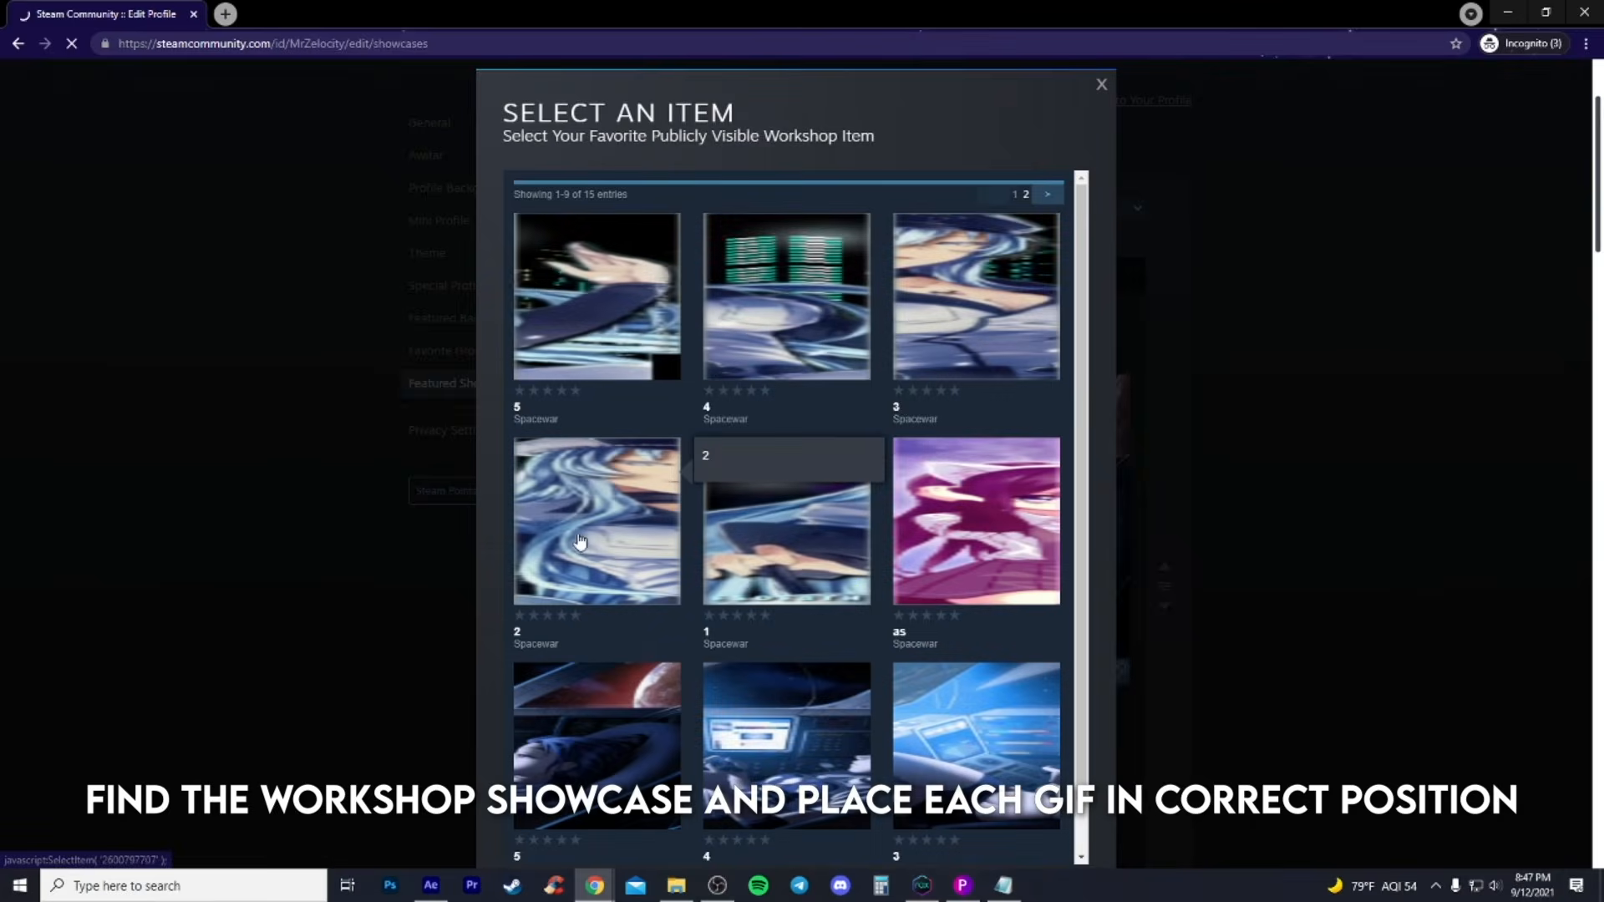
click(836, 382)
click(851, 531)
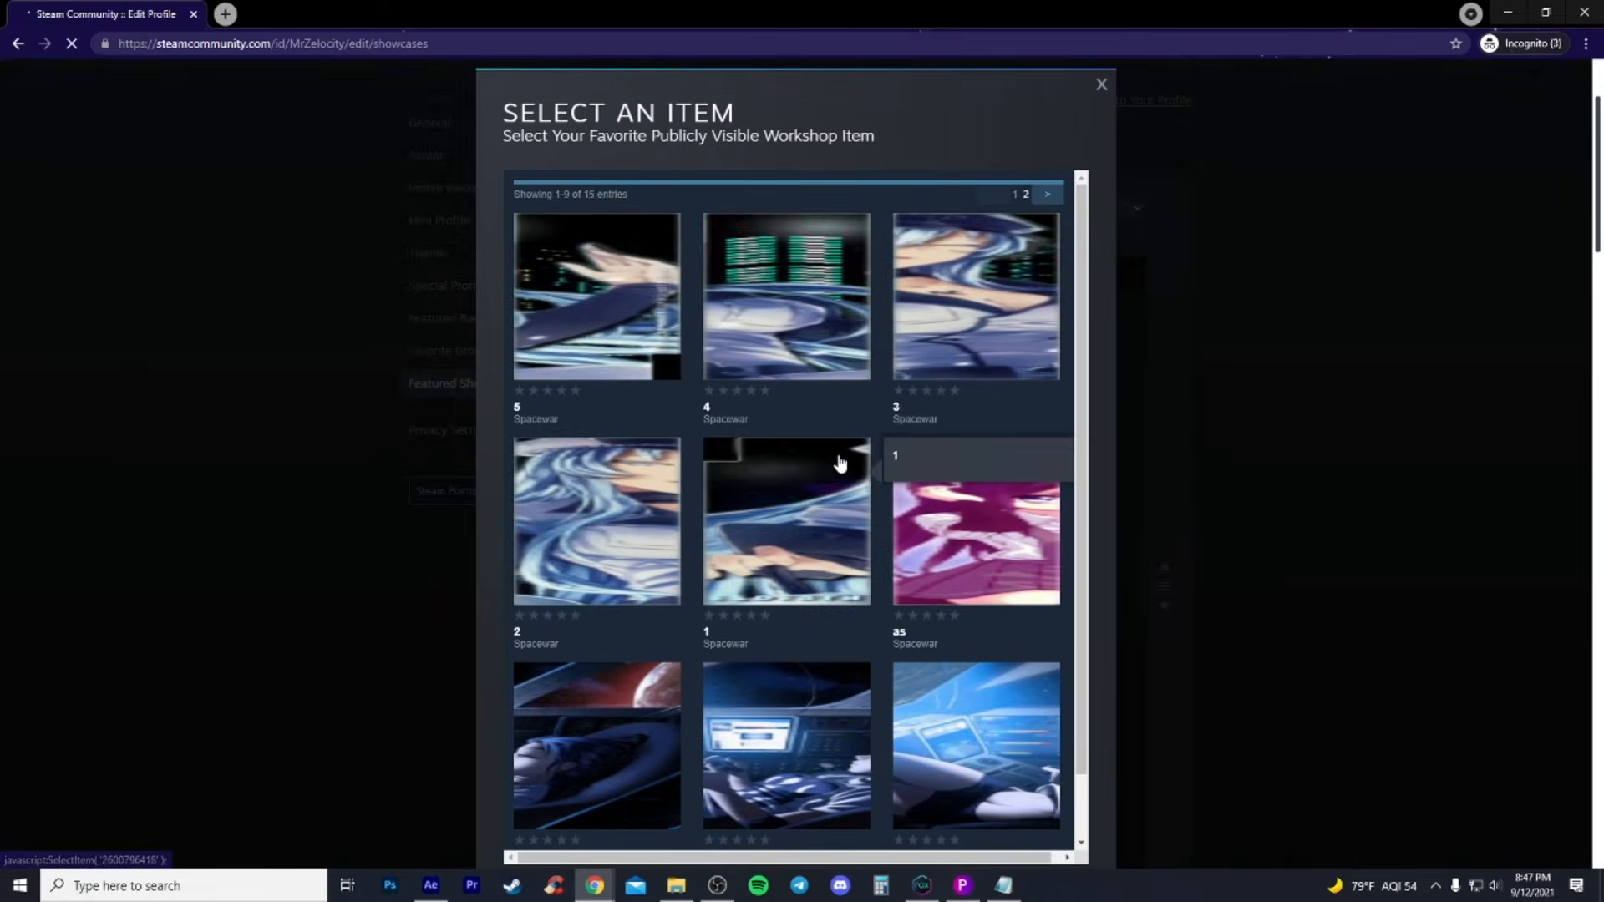
- Try placing workshop item 3 in the showcase's fourth slot and item 4 in its fifth slot
click(967, 415)
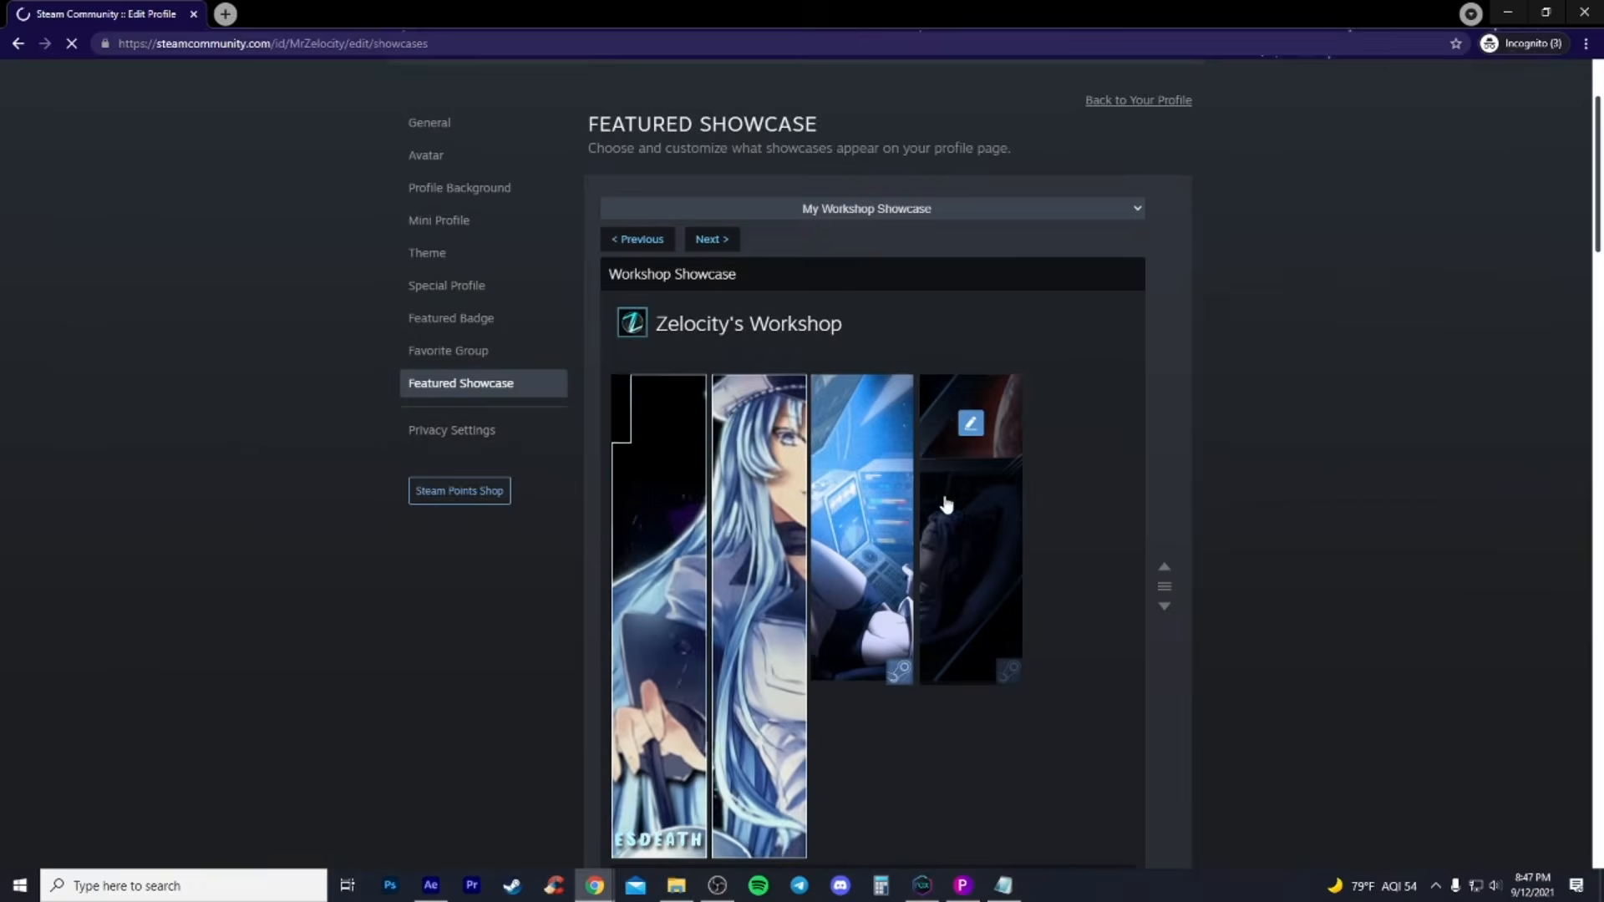
click(966, 544)
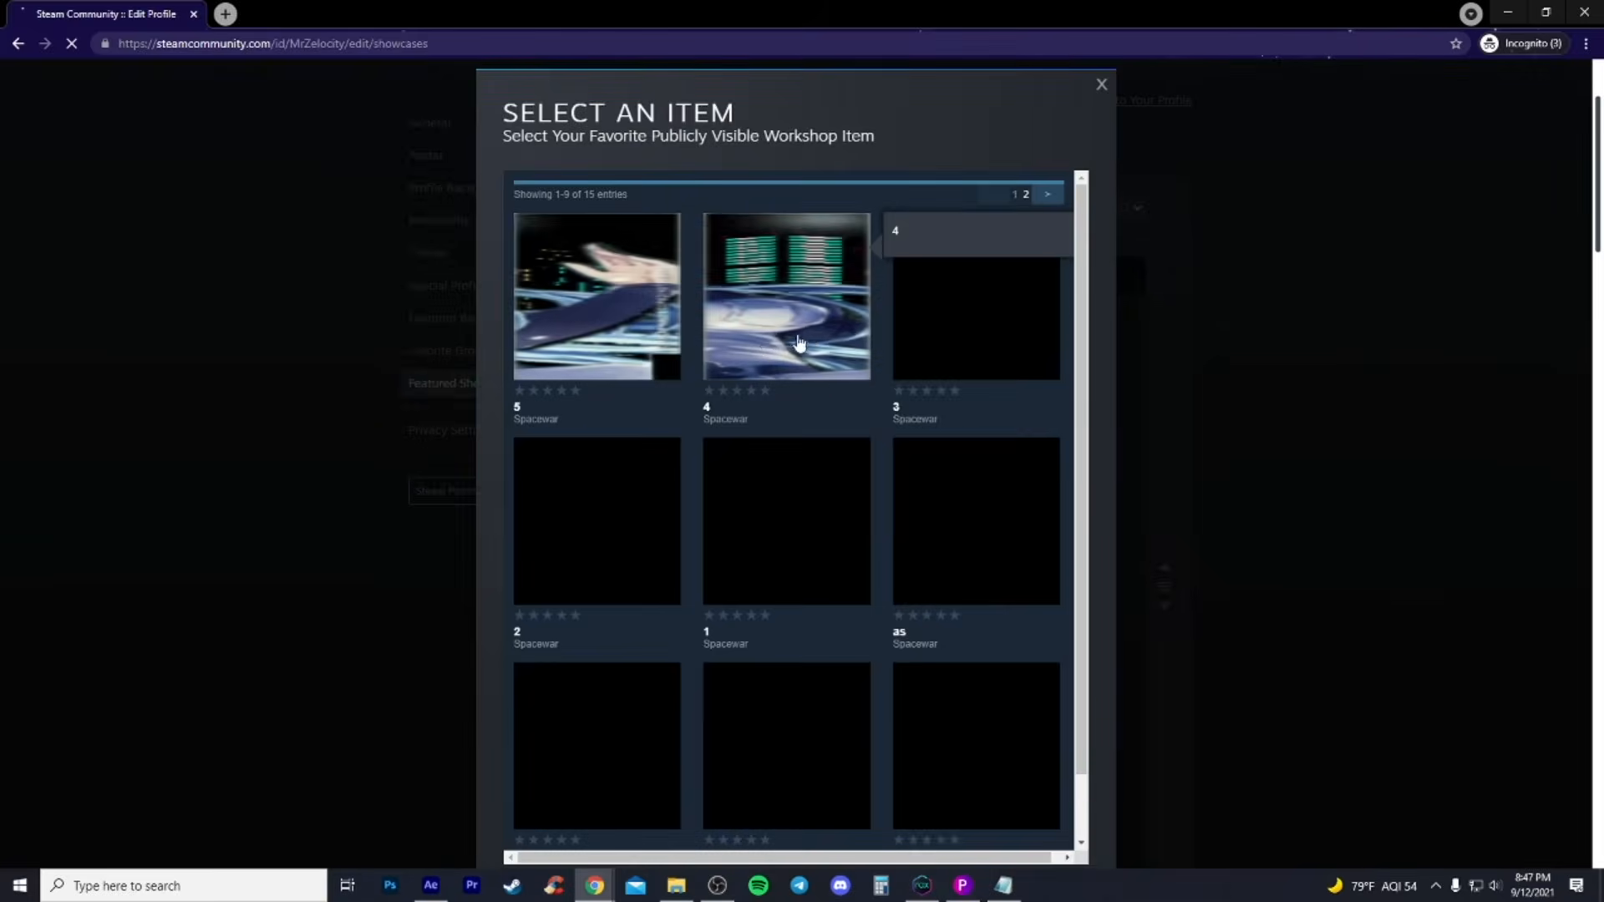
click(975, 420)
scroll(1052, 535, down, 2)
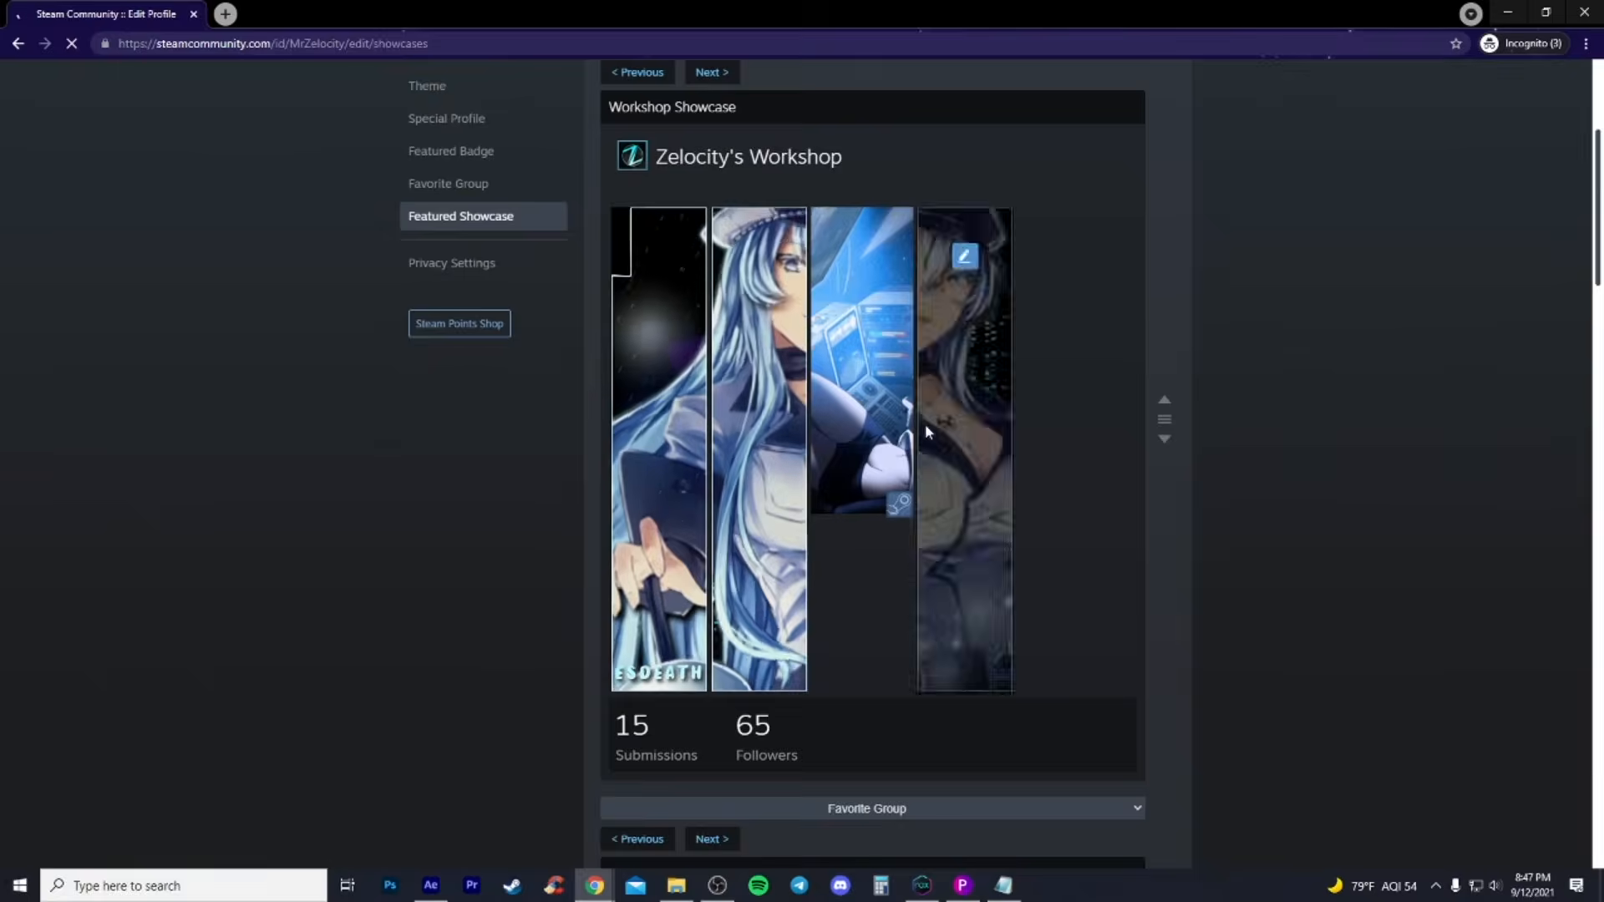
scroll(1091, 446, down, 3)
scroll(1093, 455, up, 3)
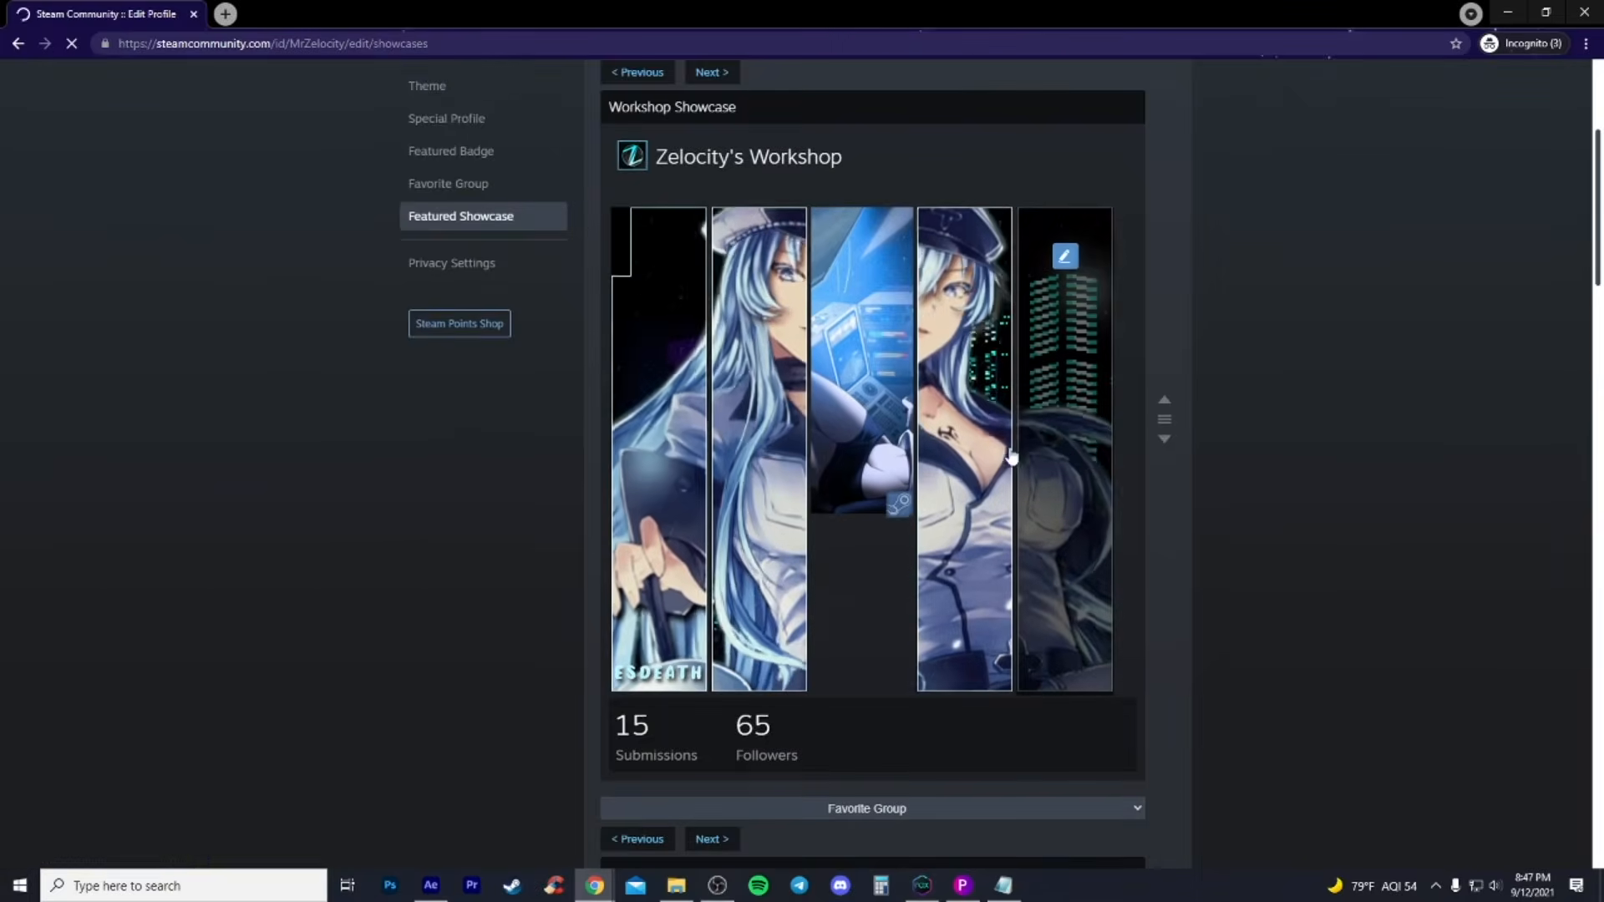
- Place workshop item 3 in the showcase's third slot, item 4 in the fourth and item 5 in the fifth
click(876, 569)
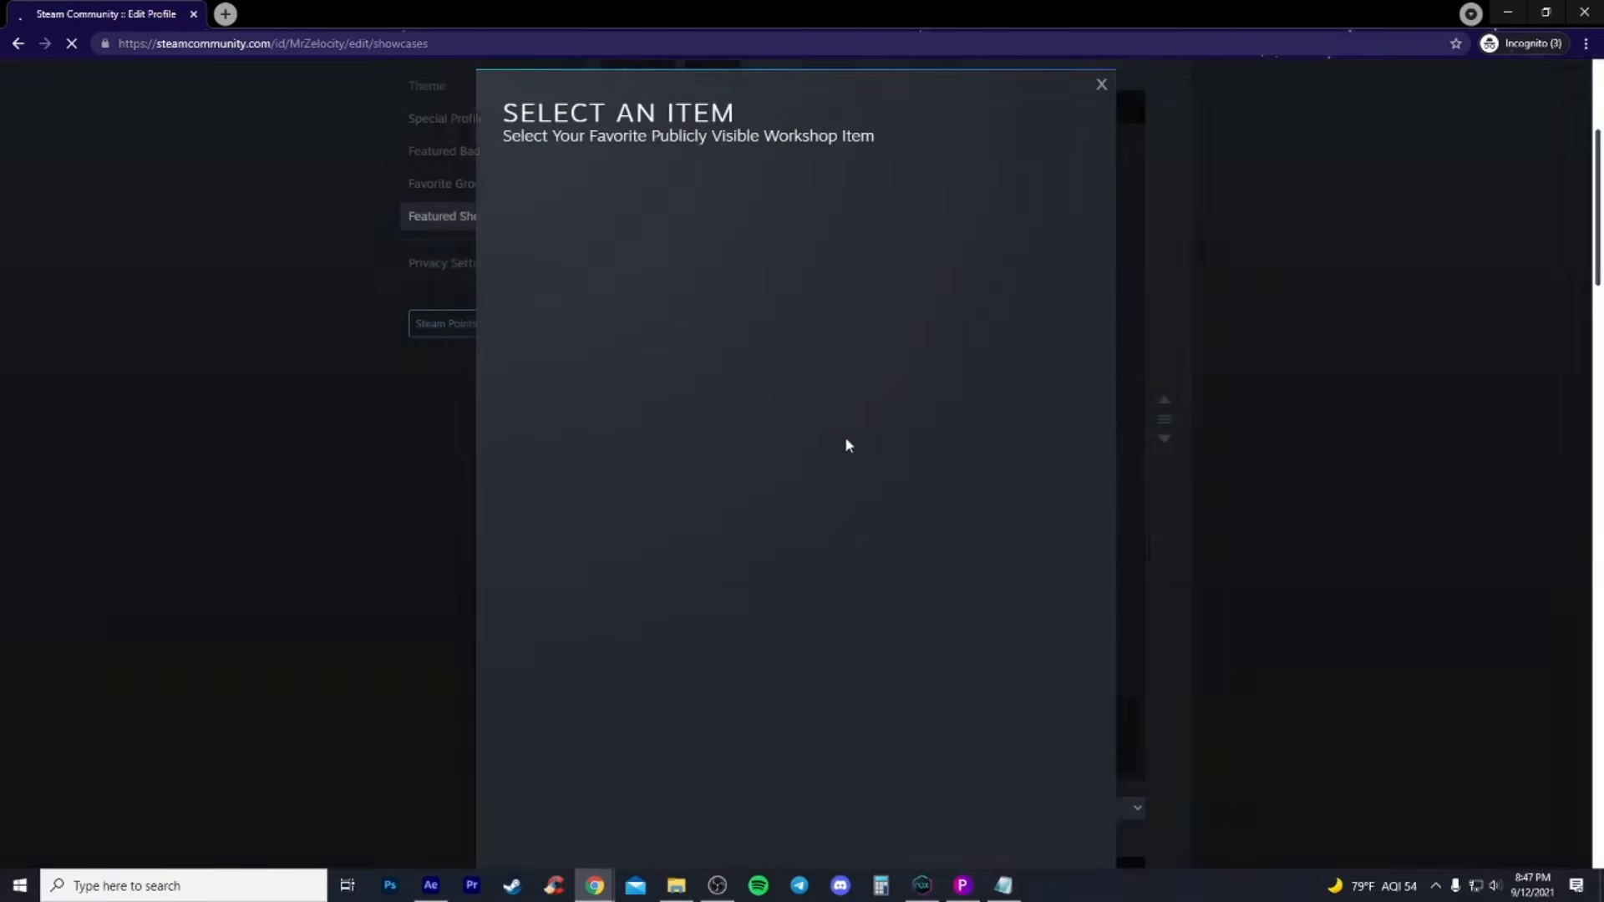
click(936, 351)
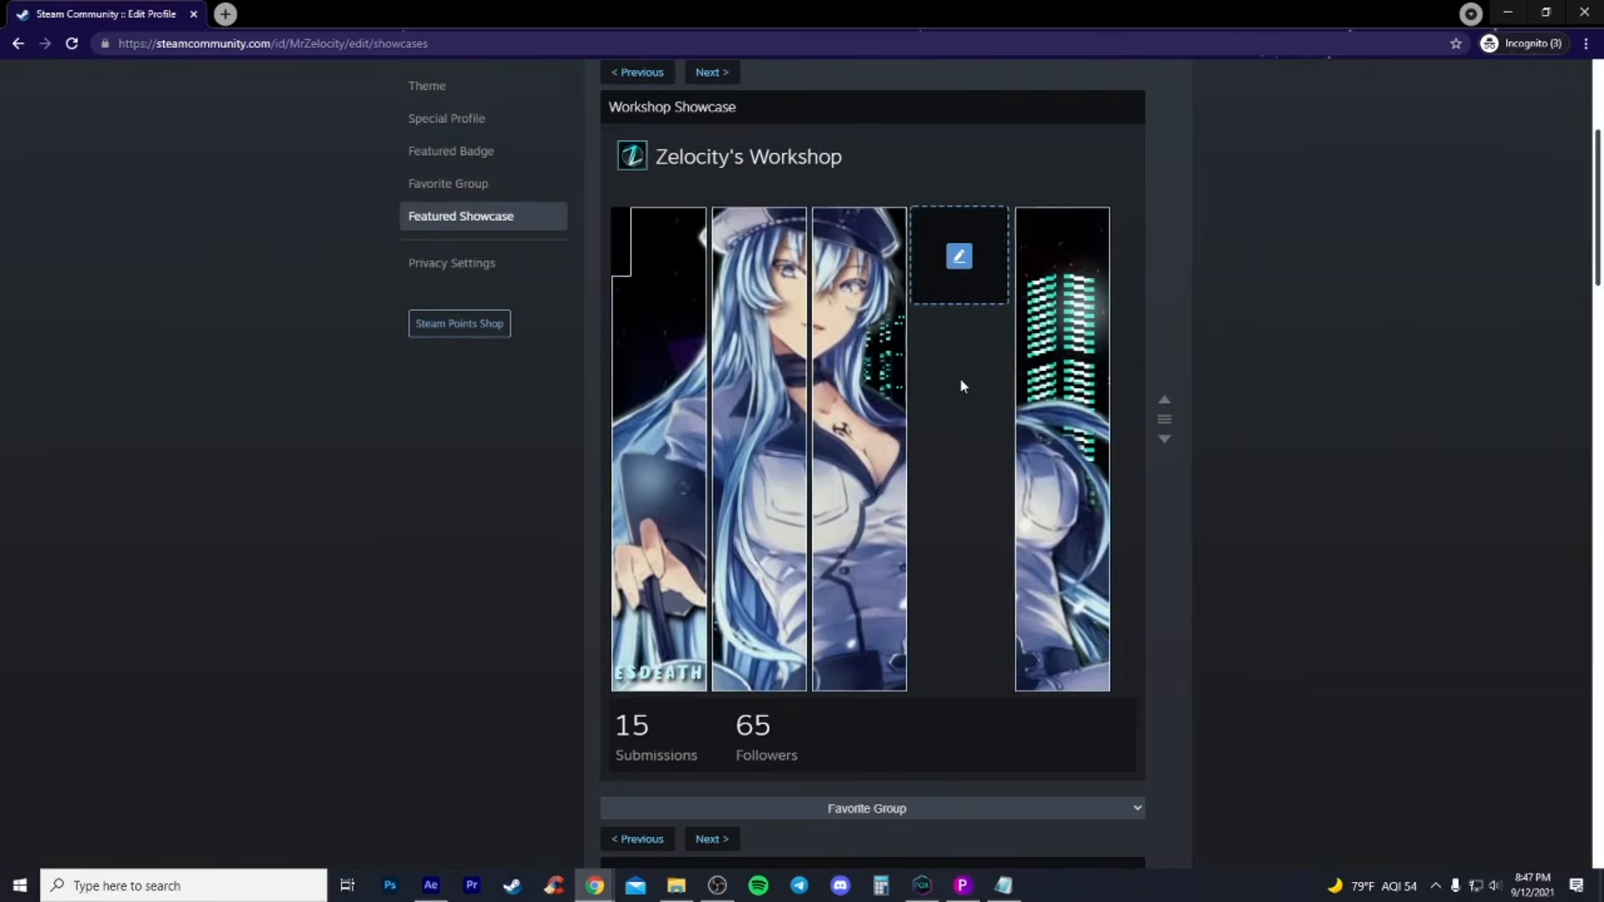
click(953, 329)
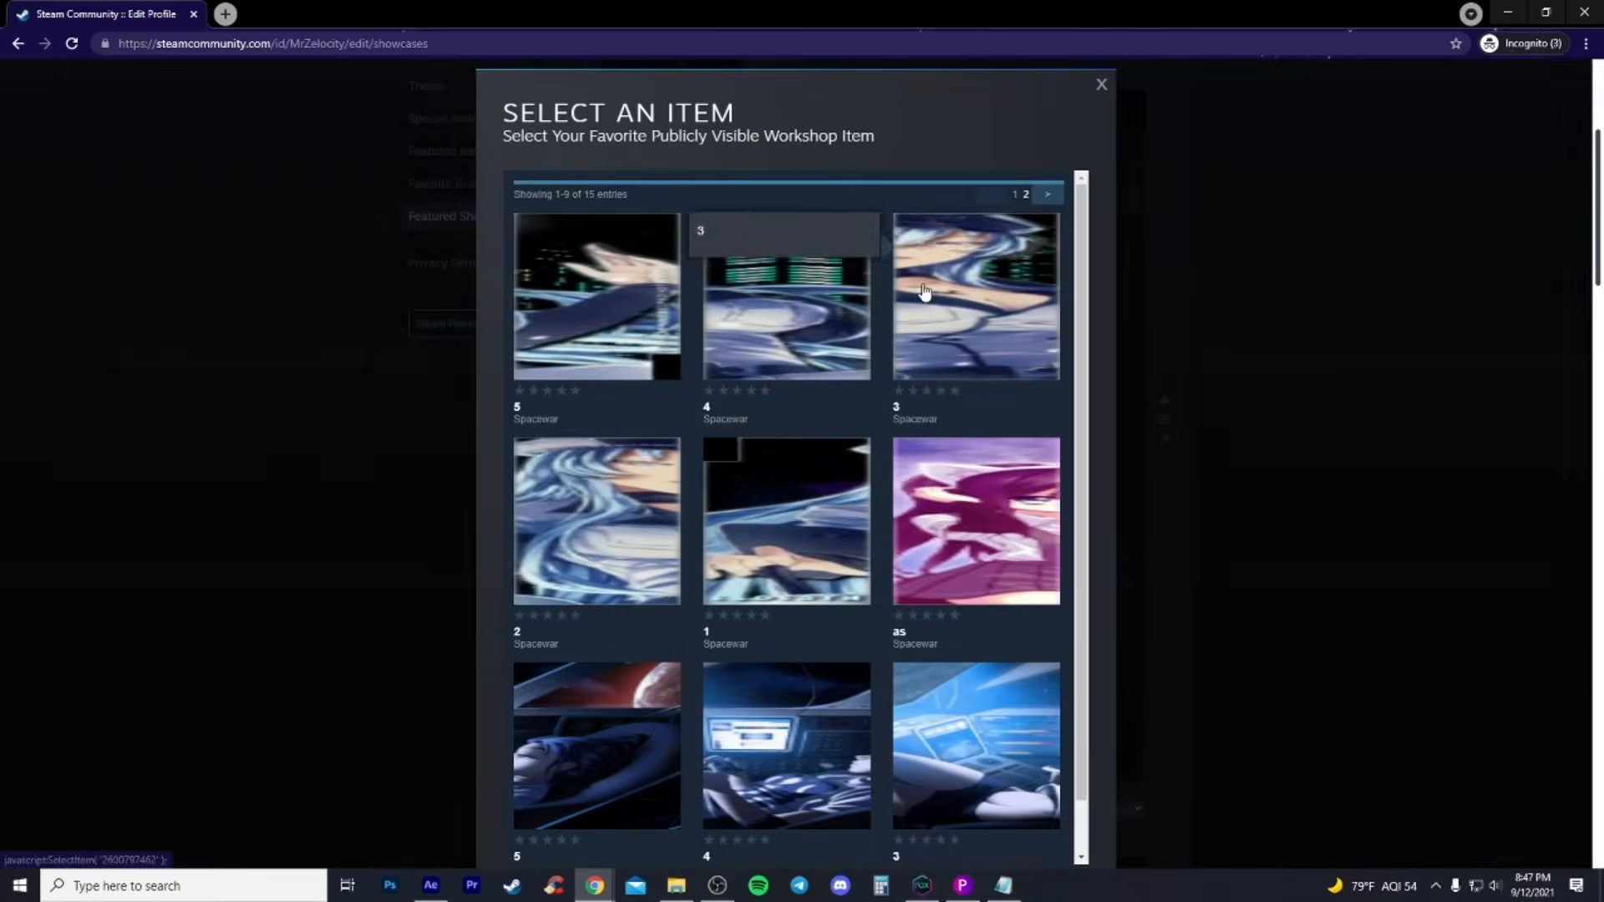
click(746, 349)
click(976, 278)
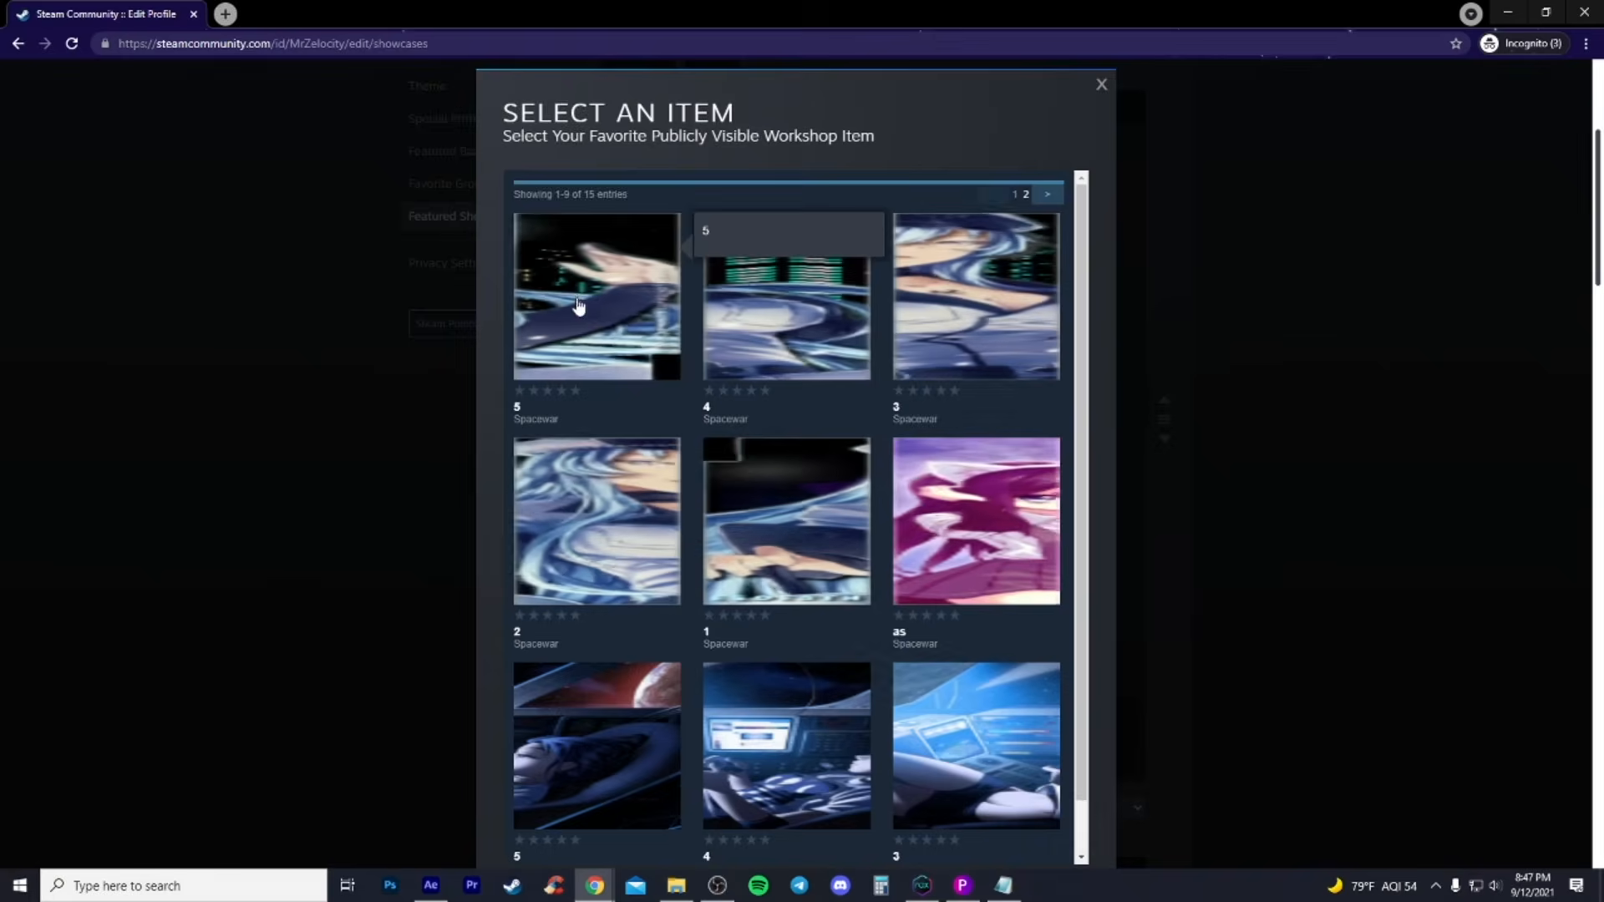
click(585, 302)
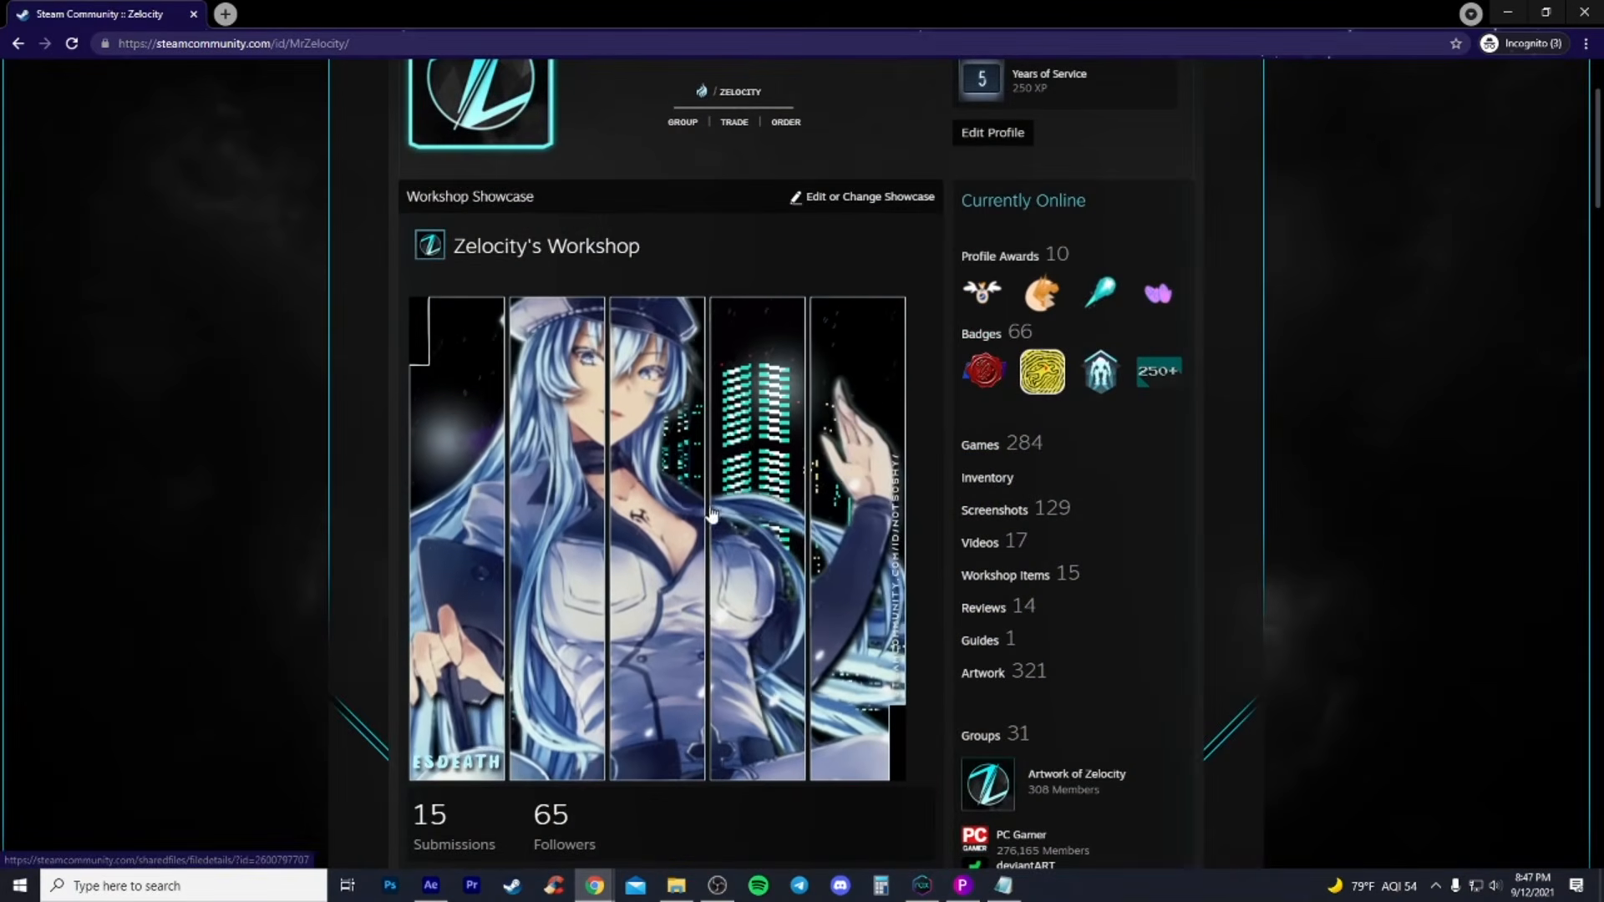
- Reload the profile page and check the alignment of the five GIF panels in the Workshop Showcase
click(75, 44)
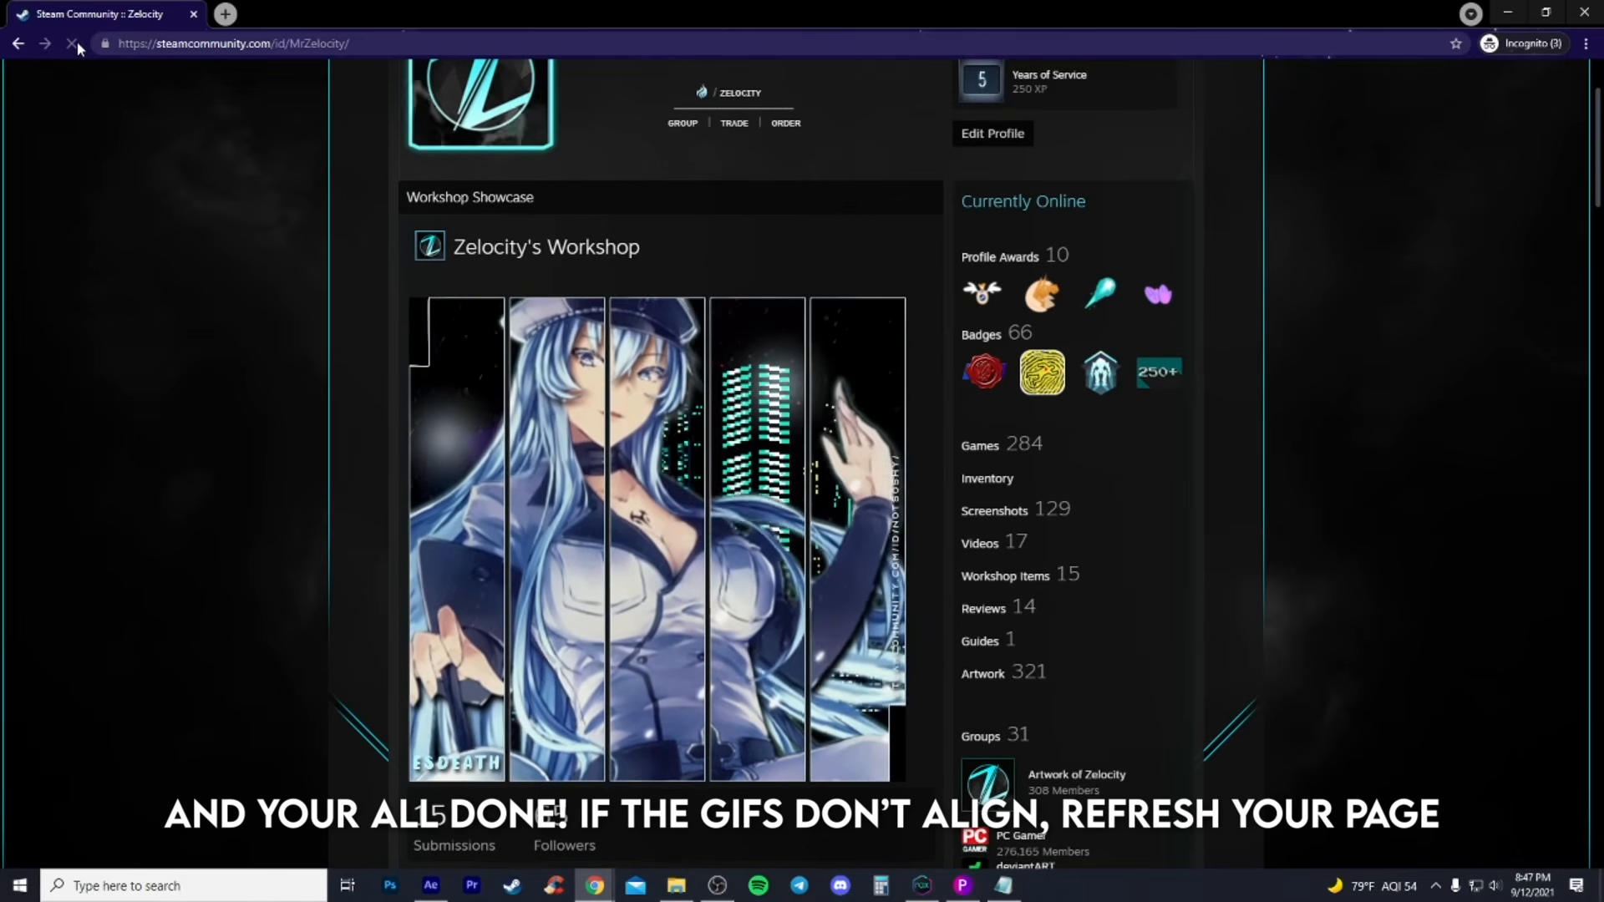
scroll(398, 429, down, 2)
scroll(551, 572, up, 1)
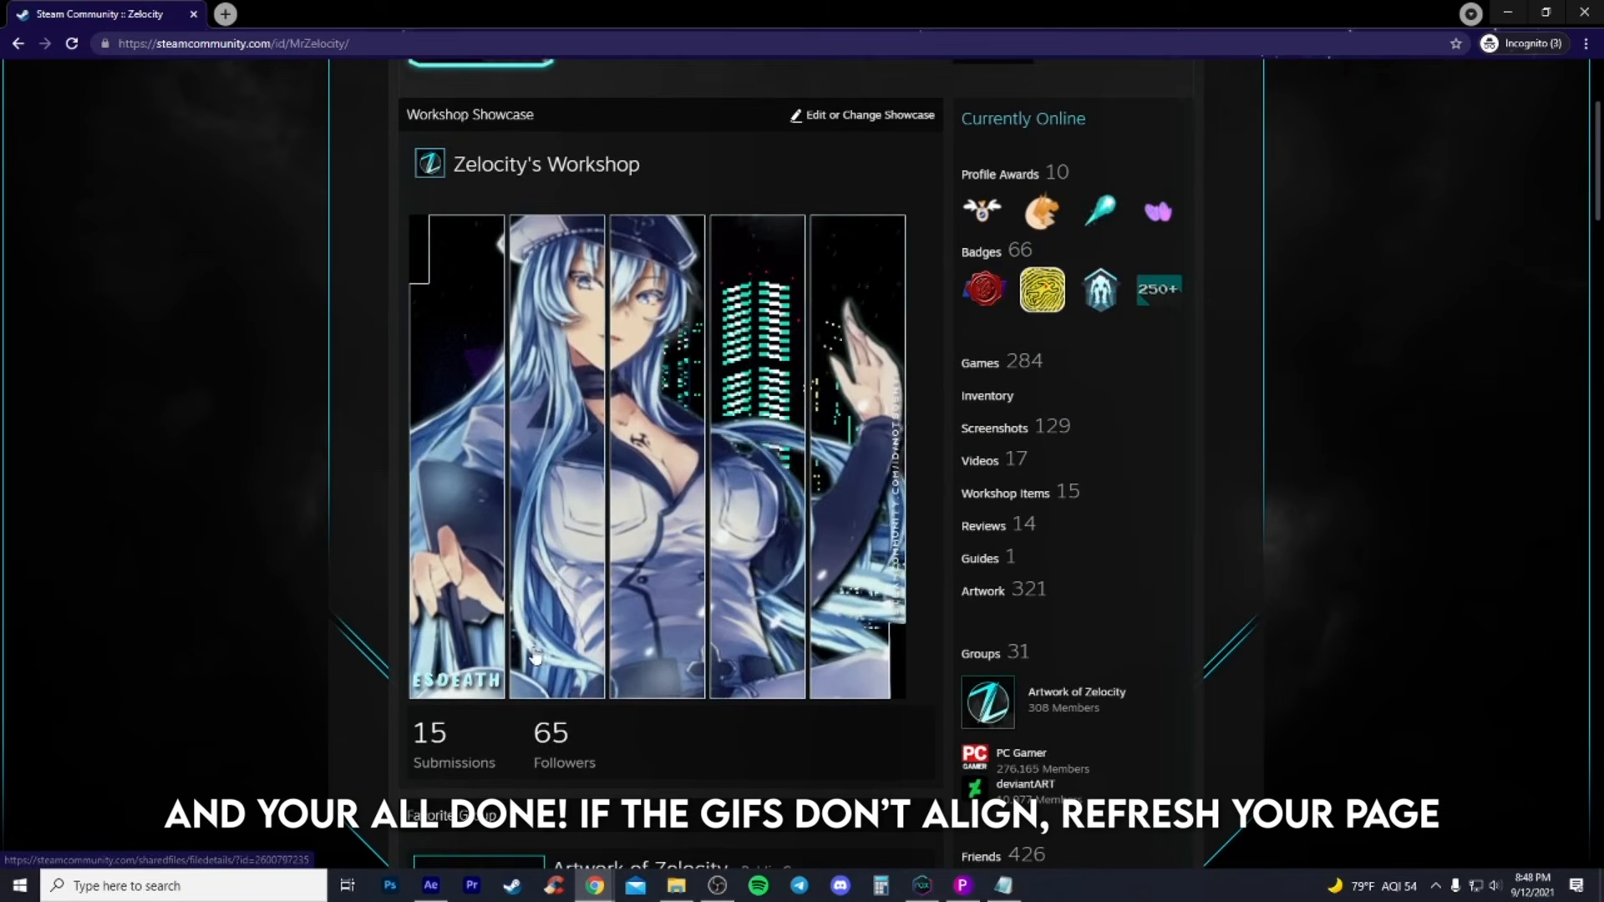